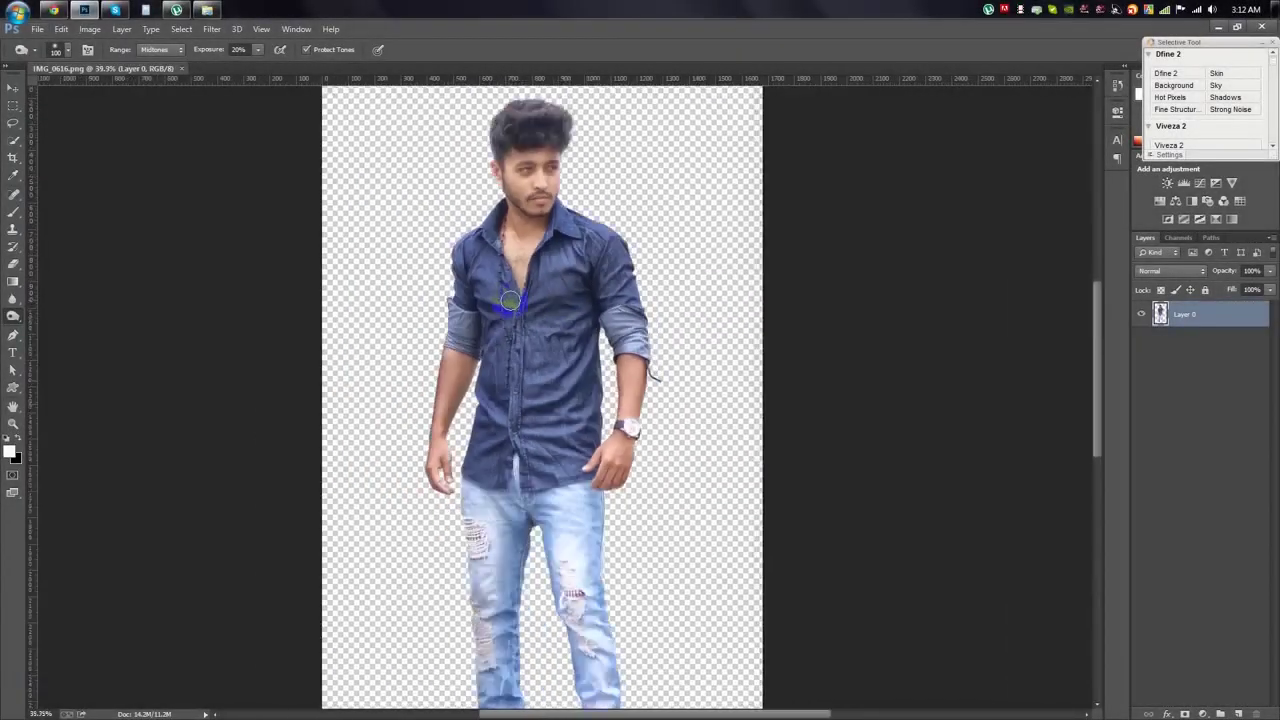
Zoom out and check the current image size settings.
{"action": "key", "text": "ctrl+minus"}
{"action": "left_click", "coordinate": [89, 29]}
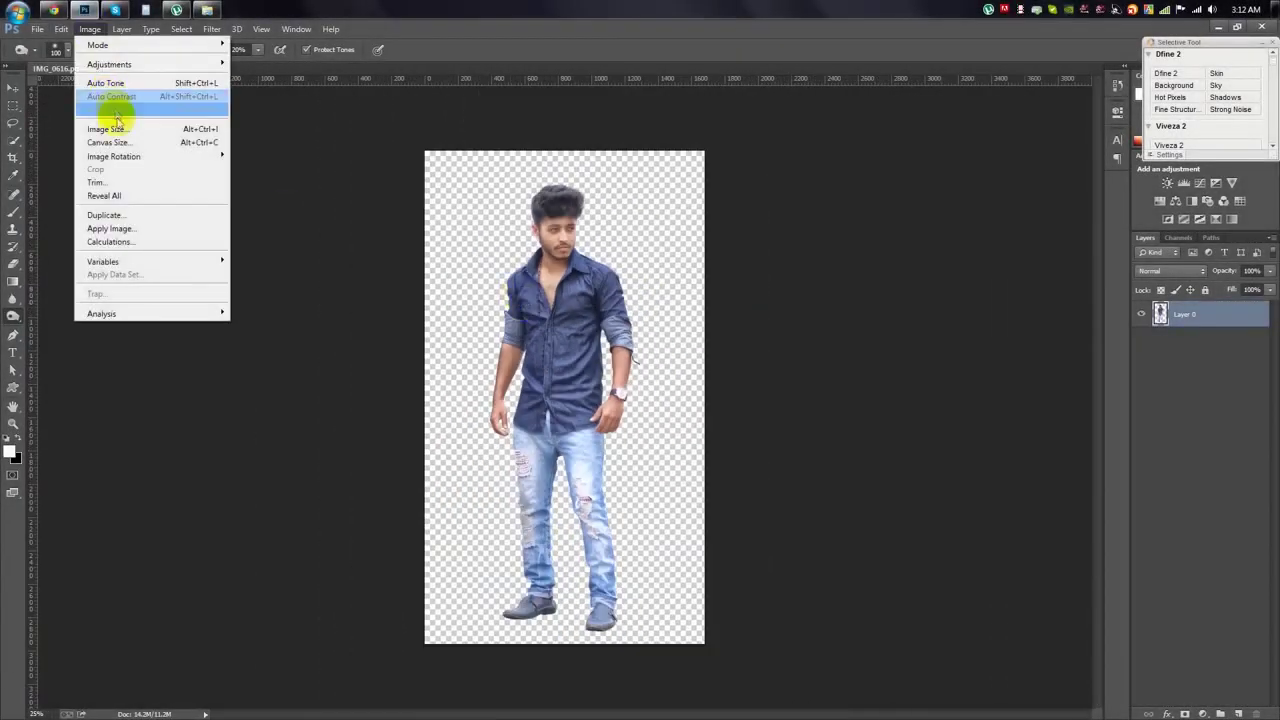
{"action": "left_click", "coordinate": [110, 110]}
{"action": "left_click", "coordinate": [689, 349]}
Crop the photo to the man's upper body at the hips, then extend the canvas with transparent margins.
{"action": "left_click", "coordinate": [13, 157]}
{"action": "mouse_move", "coordinate": [434, 636]}
{"action": "left_mouse_down"}
{"action": "mouse_move", "coordinate": [491, 573]}
{"action": "mouse_move", "coordinate": [491, 537]}
{"action": "left_mouse_up"}
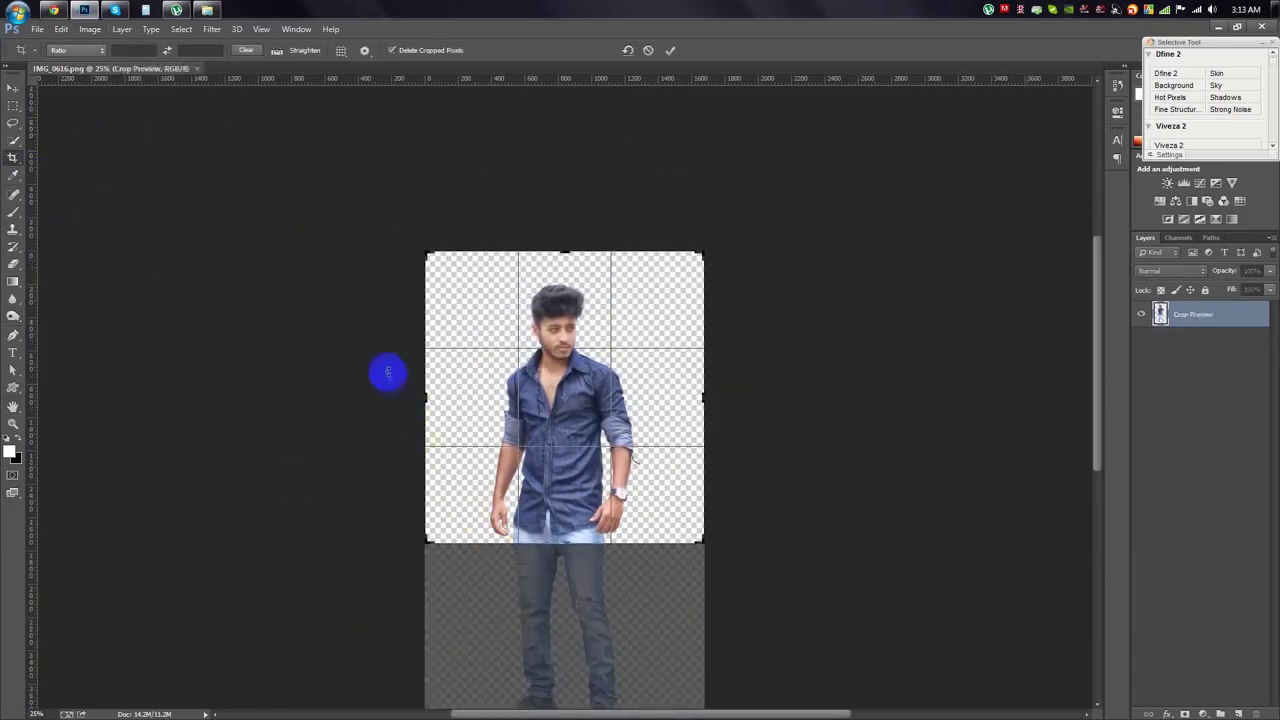
{"action": "left_click_drag", "start_coordinate": [425, 400], "coordinate": [441, 403]}
{"action": "left_click_drag", "start_coordinate": [685, 398], "coordinate": [662, 396]}
{"action": "left_click", "coordinate": [671, 53]}
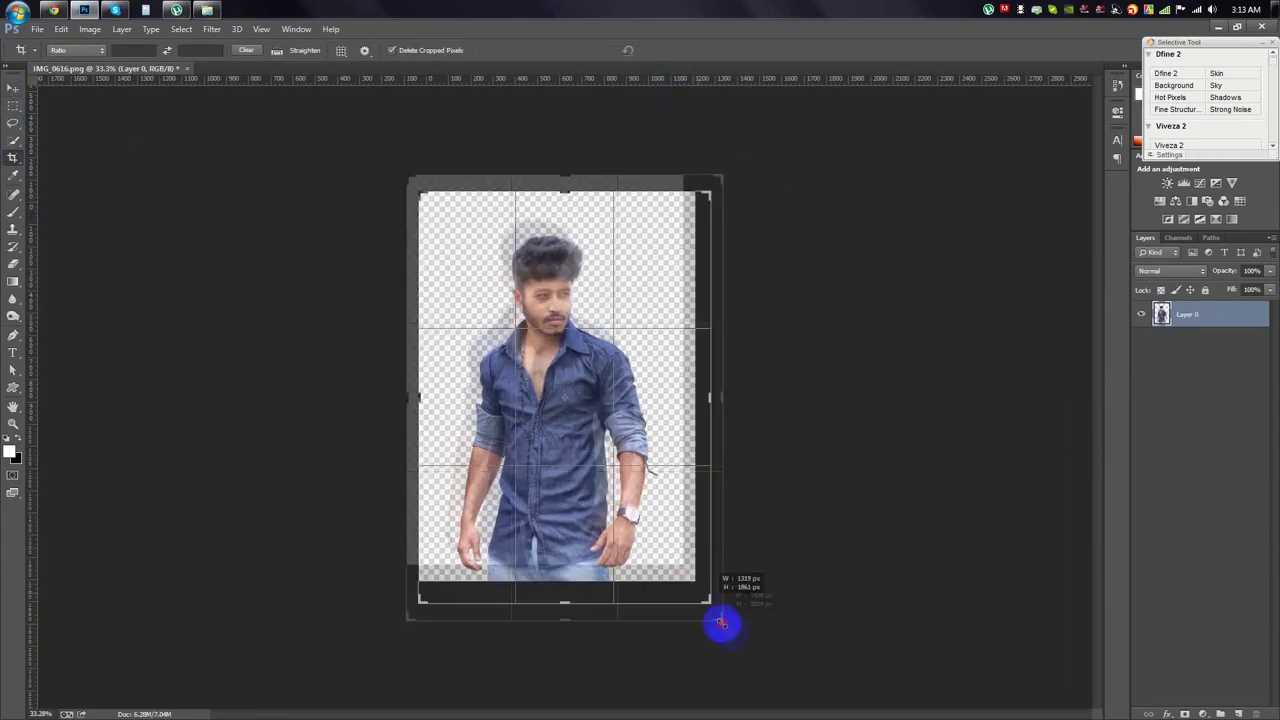
{"action": "left_click_drag", "start_coordinate": [699, 593], "coordinate": [745, 638]}
{"action": "left_click", "coordinate": [673, 54]}
Shift the man slightly right and add a white-filled layer beneath him.
{"action": "key", "text": "v"}
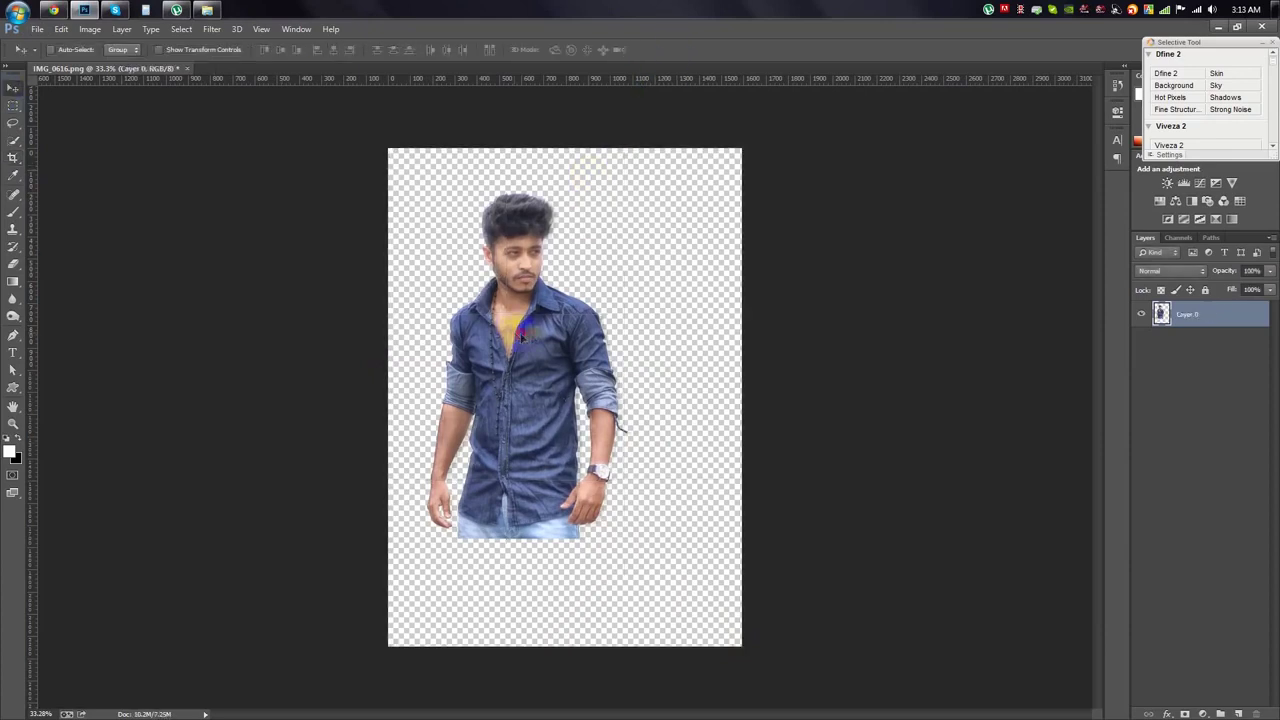
{"action": "left_click_drag", "start_coordinate": [514, 335], "coordinate": [553, 333]}
{"action": "left_click", "coordinate": [1238, 712]}
{"action": "left_click_drag", "start_coordinate": [1186, 320], "coordinate": [1178, 384]}
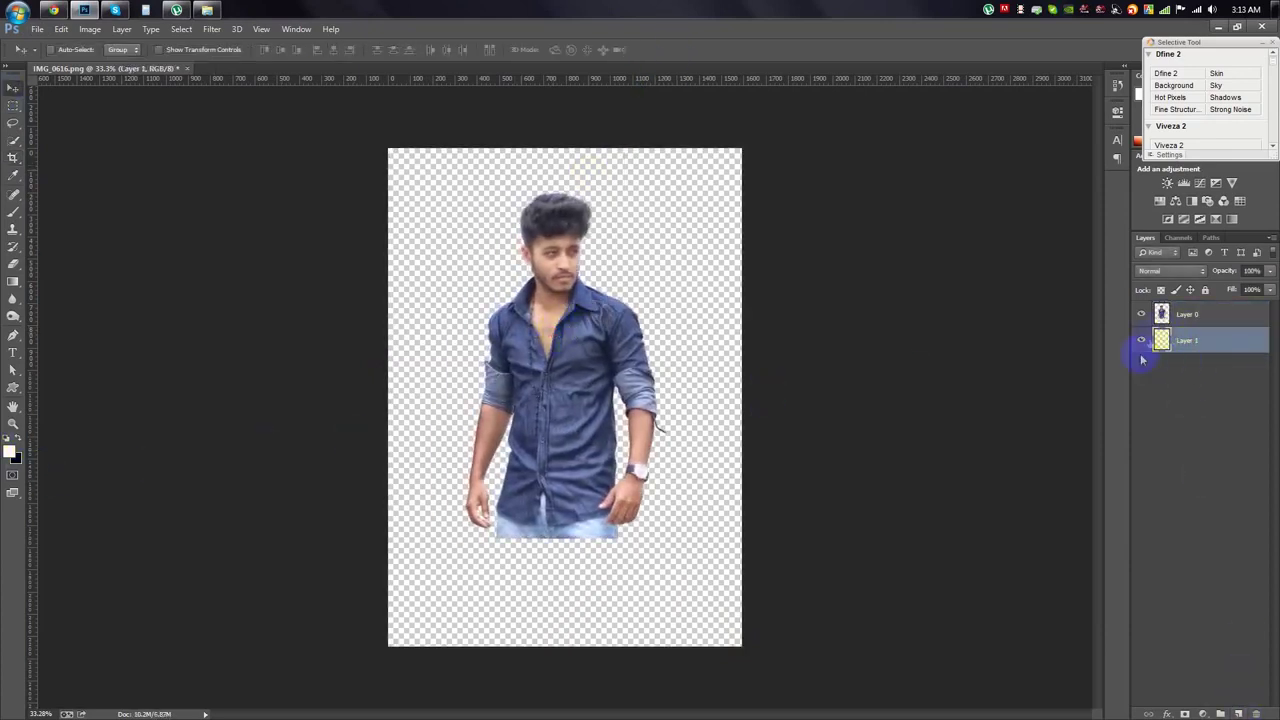
{"action": "left_click", "coordinate": [1238, 712]}
{"action": "key", "text": "alt+BackSpace"}
Select the man's outline from Layer 0 and invert the selection.
{"action": "scroll", "coordinate": [536, 367], "scroll_direction": "up", "scroll_amount": 3}
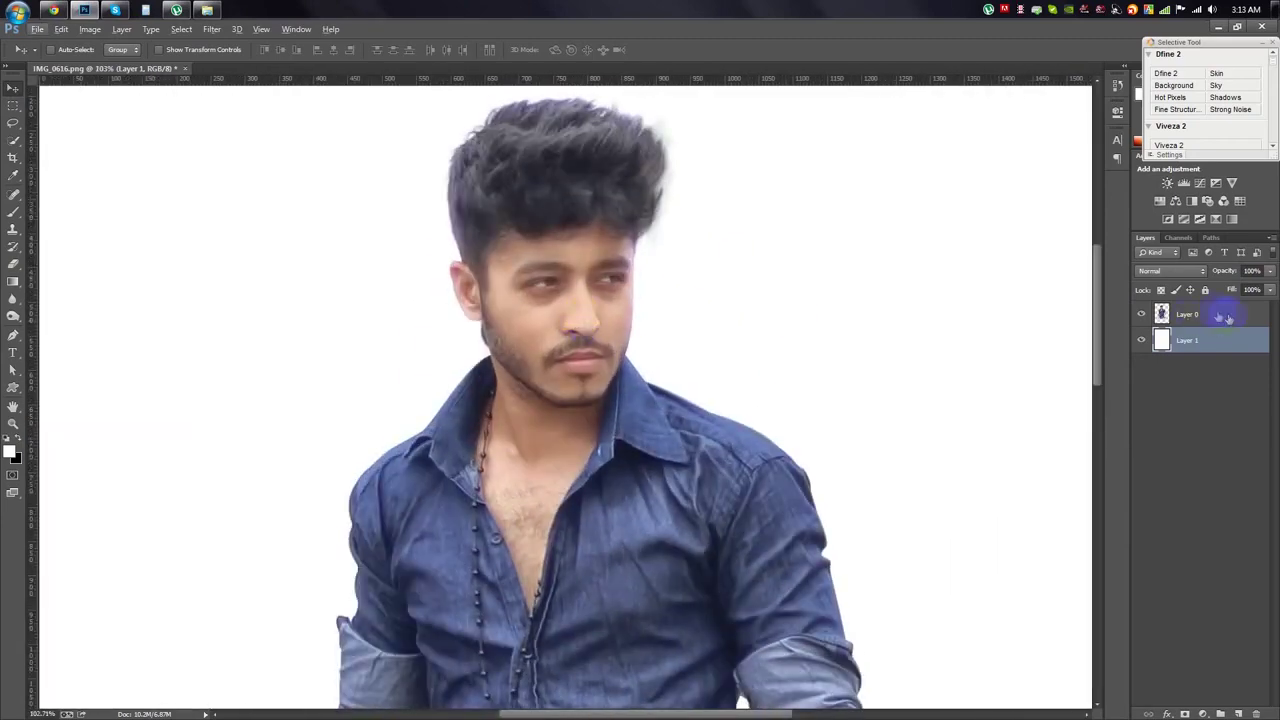
{"action": "left_click", "coordinate": [1229, 318]}
{"action": "left_click", "coordinate": [1161, 314], "text": "ctrl"}
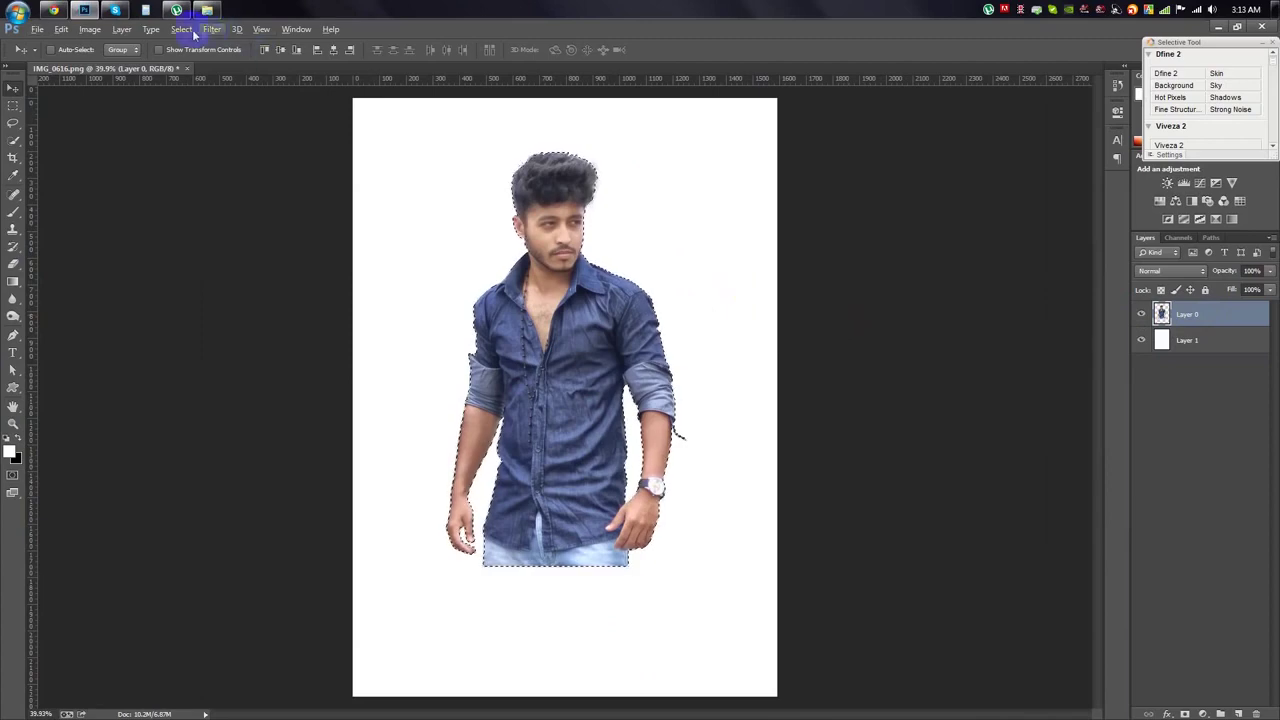
{"action": "left_click", "coordinate": [181, 28]}
{"action": "left_click", "coordinate": [191, 86]}
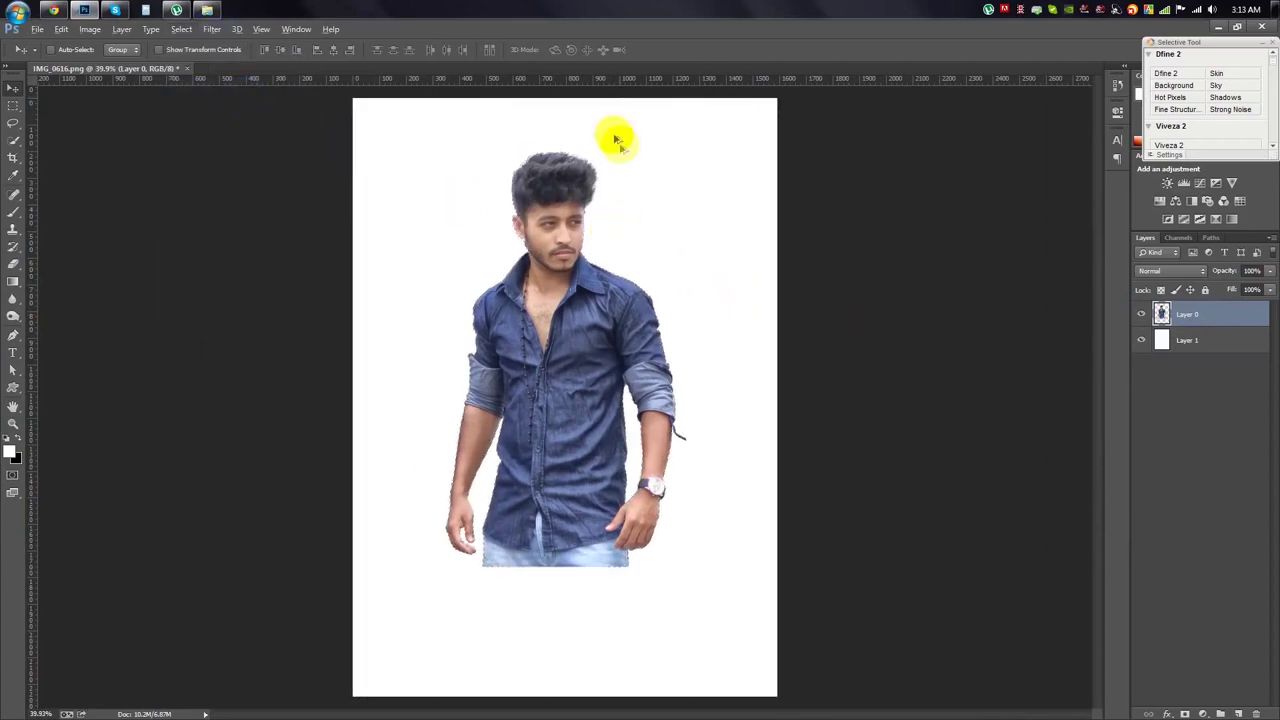
{"action": "scroll", "coordinate": [578, 155], "scroll_direction": "up", "scroll_amount": 1}
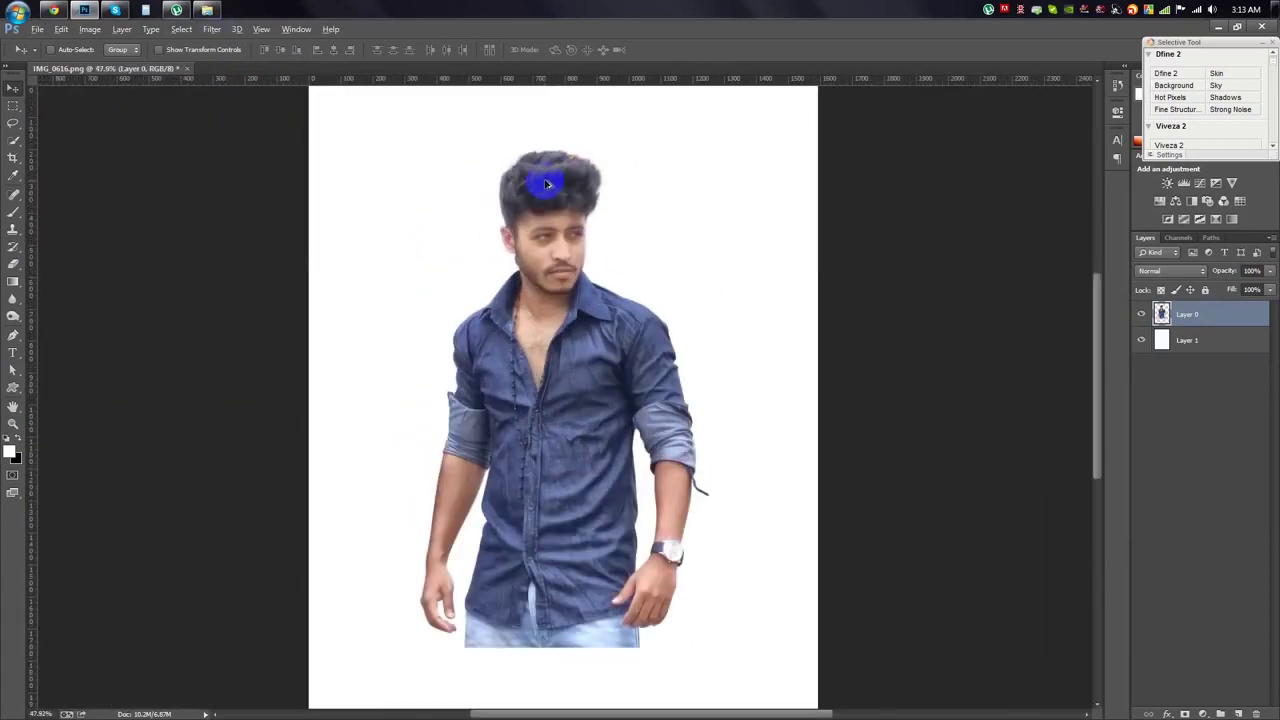
Duplicate Layer 0 twice, creating Layer 0 copy and Layer 0 copy 2.
{"action": "right_click", "coordinate": [1220, 313]}
{"action": "left_click", "coordinate": [1078, 219]}
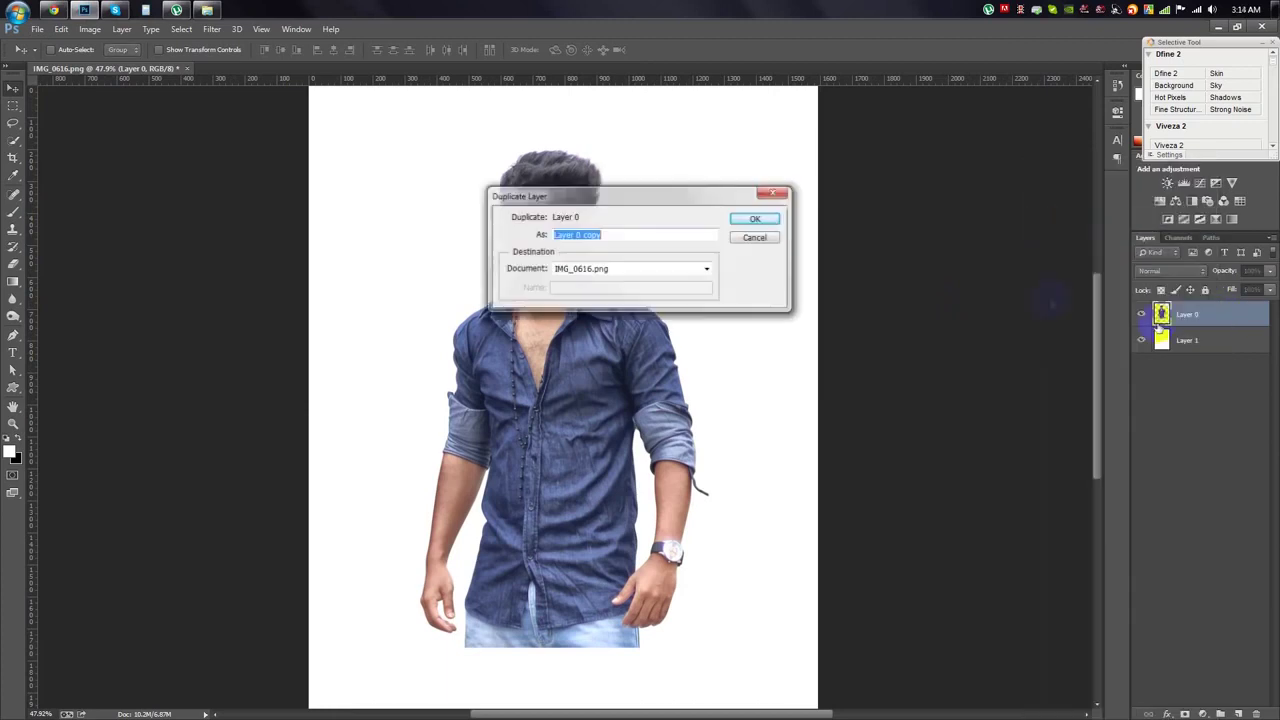
{"action": "left_click", "coordinate": [781, 220]}
{"action": "right_click", "coordinate": [1242, 314]}
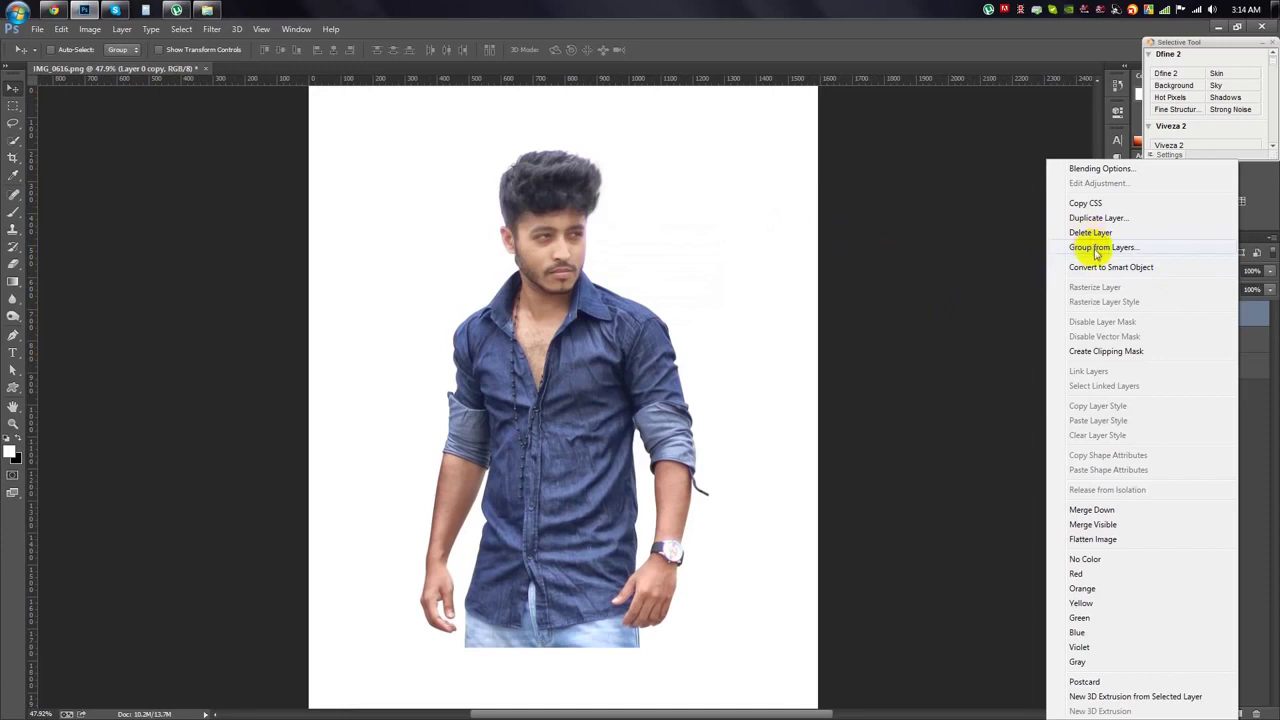
{"action": "left_click", "coordinate": [1092, 218]}
{"action": "left_click", "coordinate": [752, 215]}
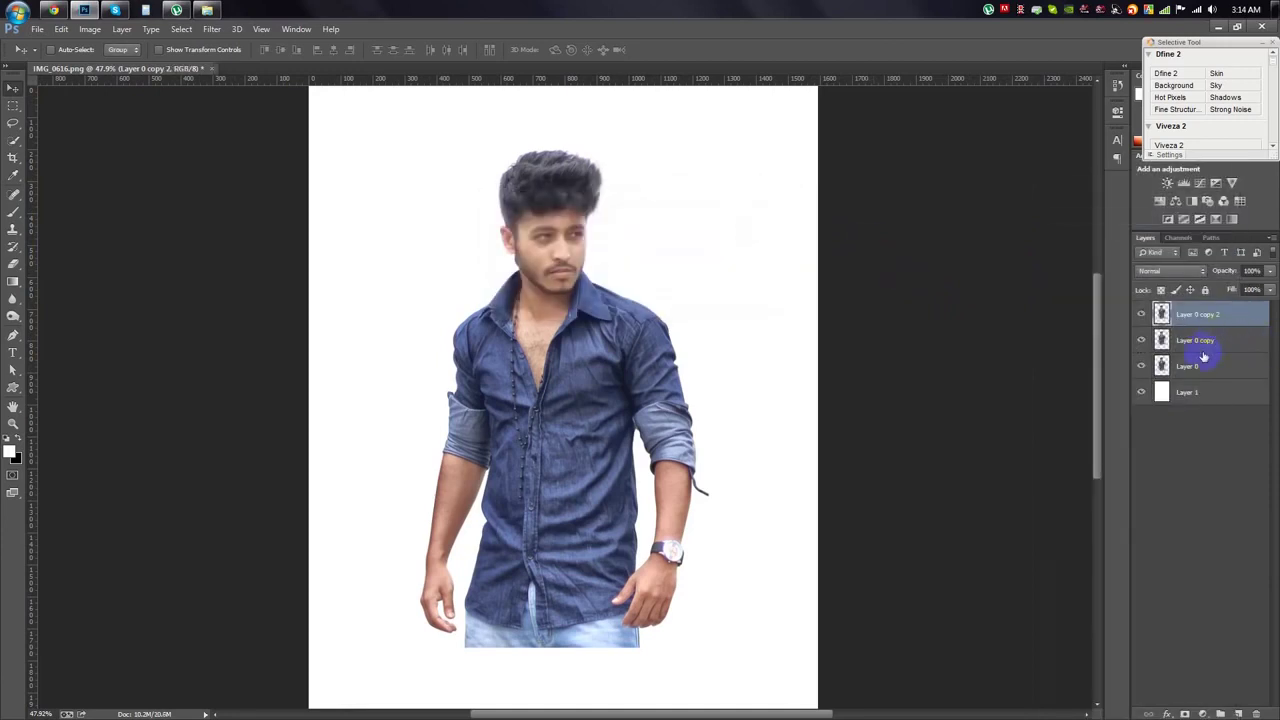
Hide both copies and make Layer 0 the working layer.
{"action": "left_click", "coordinate": [1141, 313]}
{"action": "left_click", "coordinate": [1141, 340]}
{"action": "left_click", "coordinate": [1138, 367]}
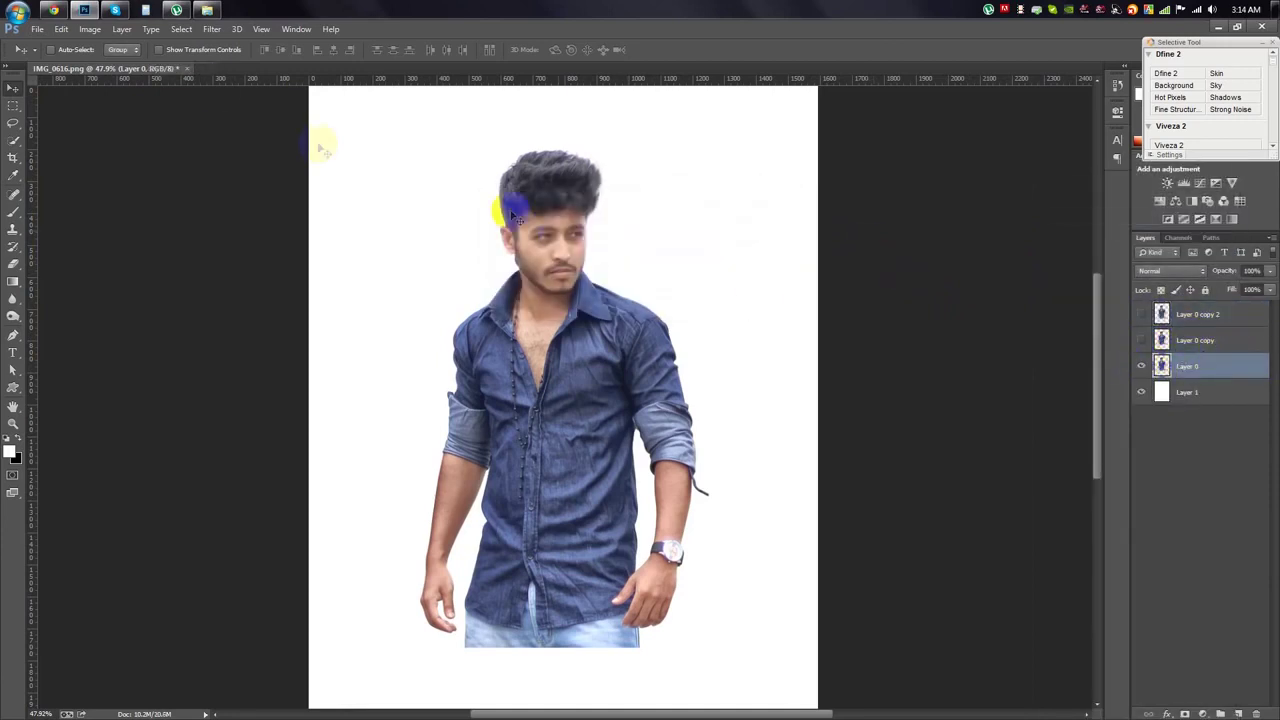
{"action": "left_click", "coordinate": [212, 29]}
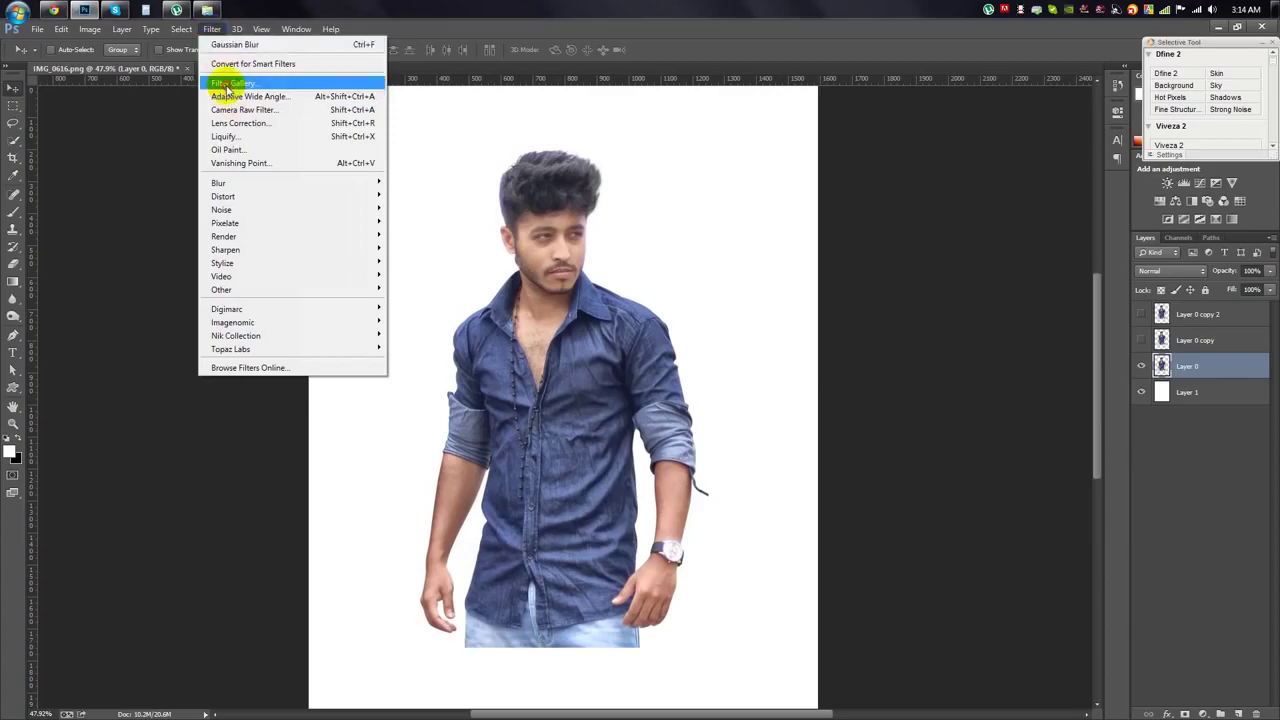
Open the Filter Gallery and preview Crosshatch, adjusting its sharpness.
{"action": "left_click", "coordinate": [232, 83]}
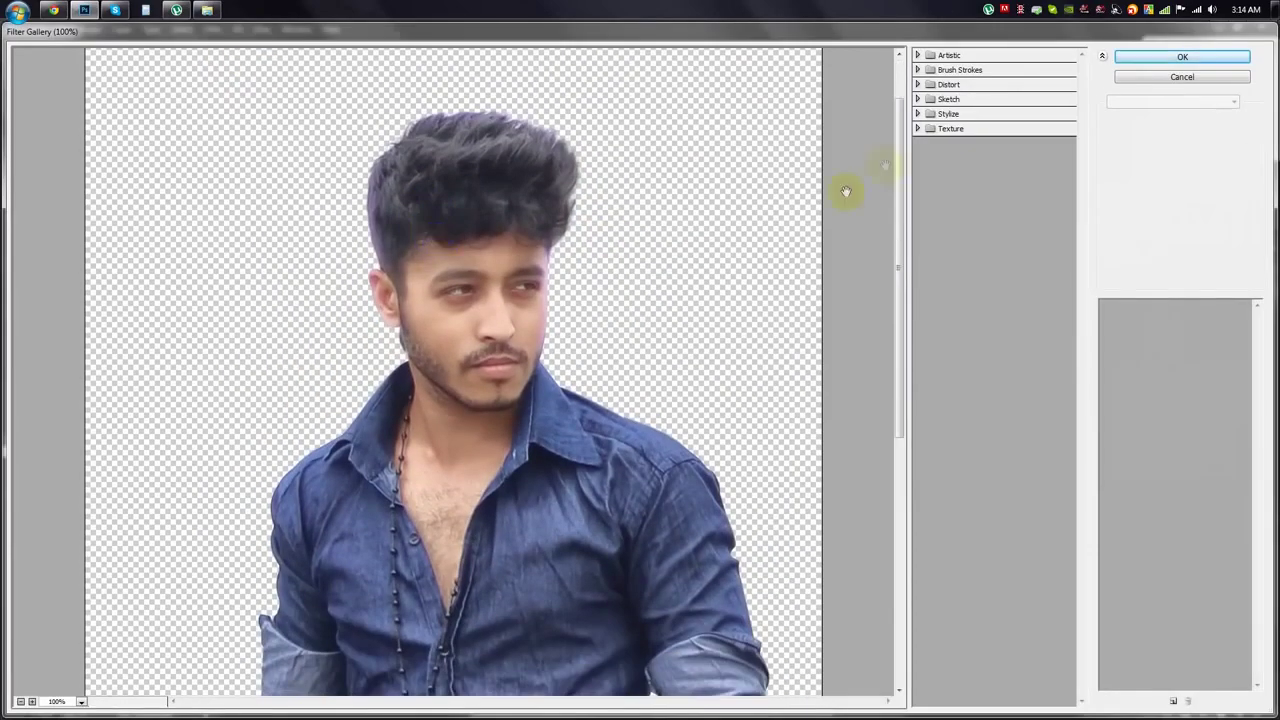
{"action": "left_click", "coordinate": [918, 55]}
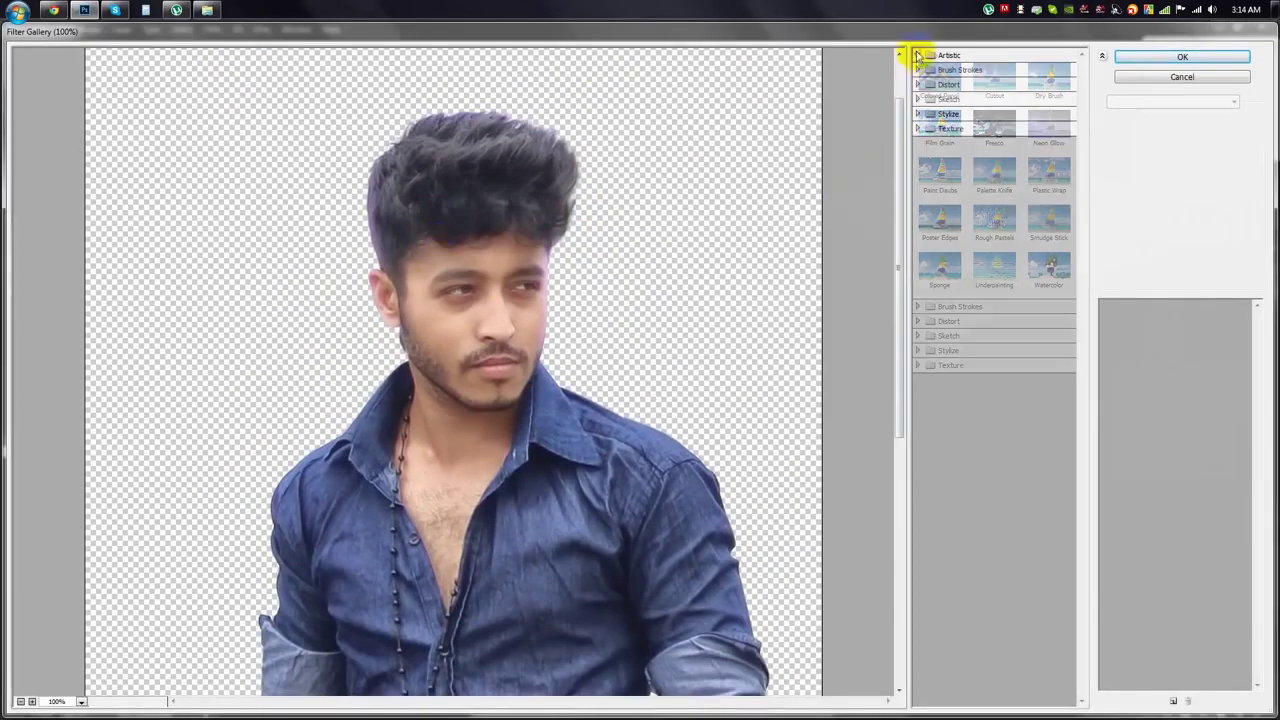
{"action": "left_click", "coordinate": [960, 306]}
{"action": "left_click", "coordinate": [1049, 333]}
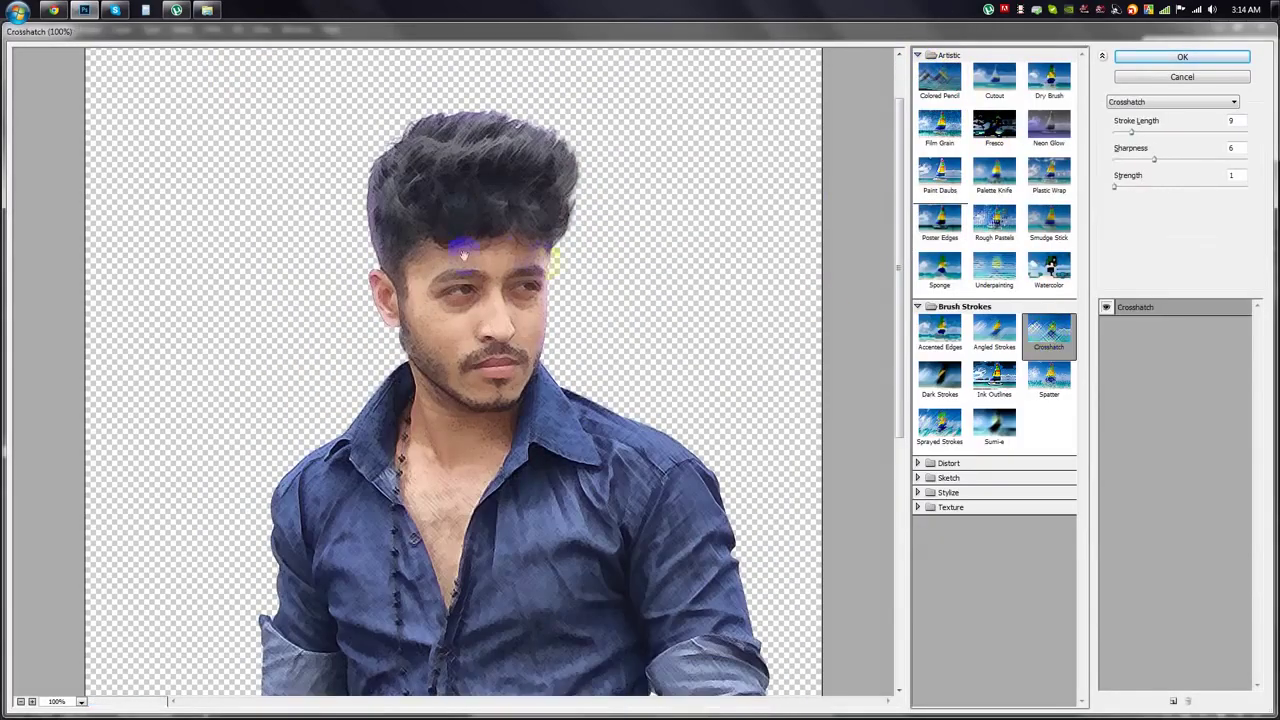
{"action": "left_click_drag", "start_coordinate": [1152, 160], "coordinate": [1133, 162]}
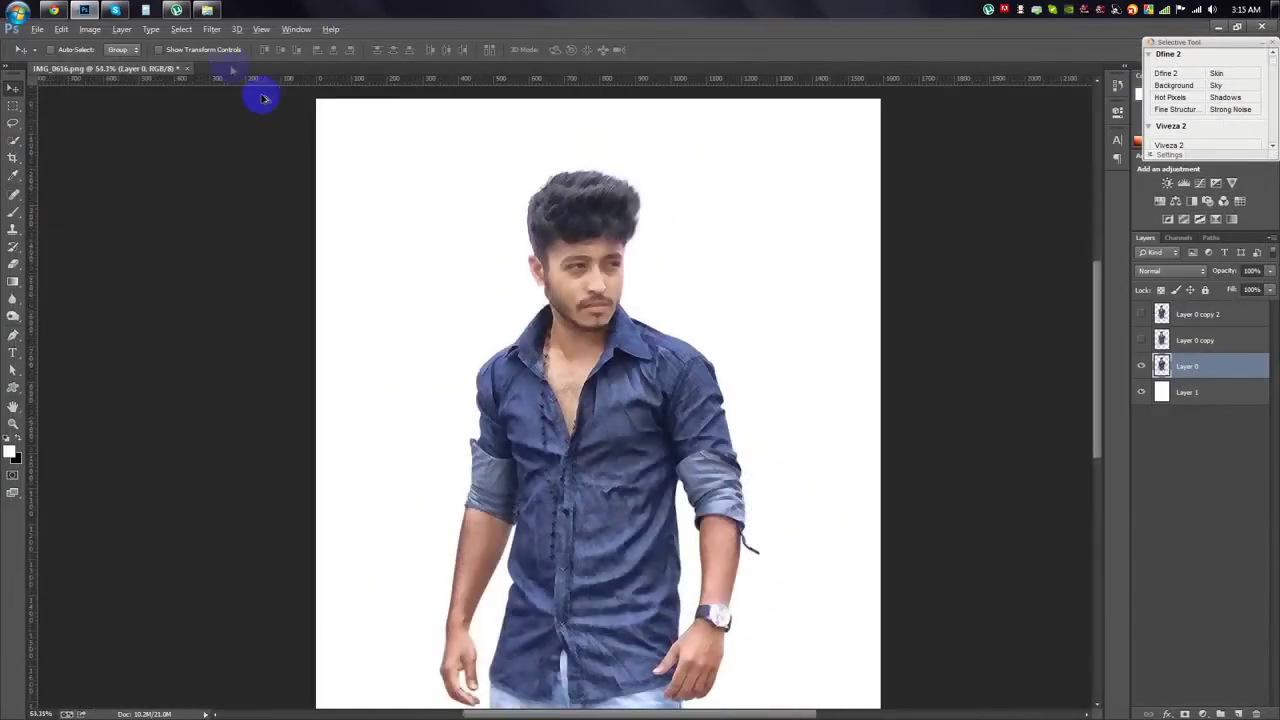
Preview the Stylize Glowing Edges filter on the man.
{"action": "left_click", "coordinate": [211, 29]}
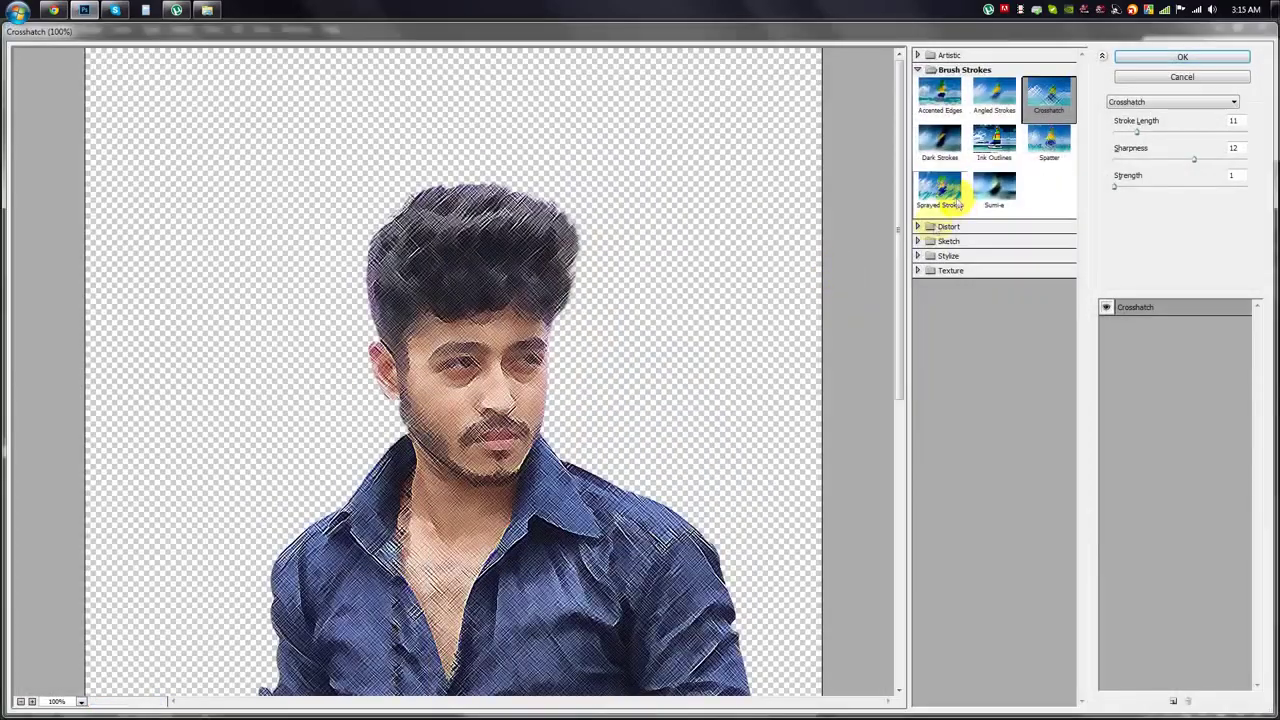
{"action": "left_click", "coordinate": [917, 255]}
{"action": "left_click", "coordinate": [940, 280]}
{"action": "left_click_drag", "start_coordinate": [527, 340], "coordinate": [531, 223]}
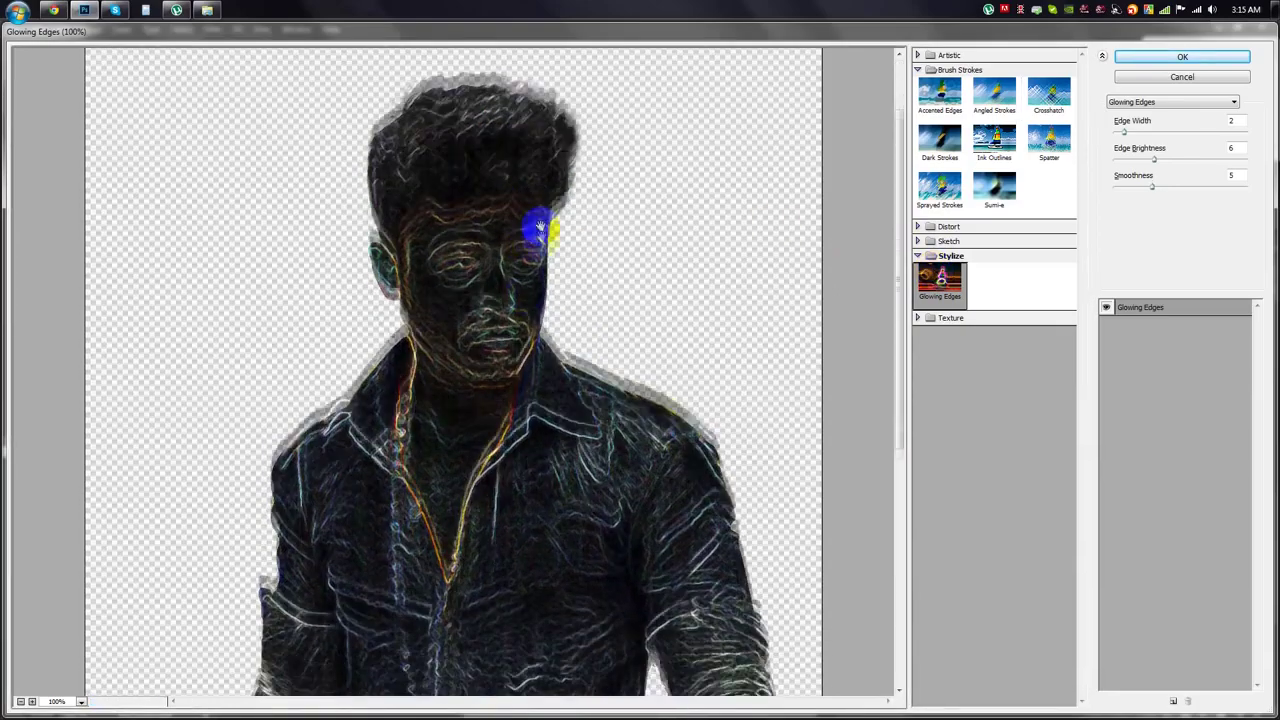
Compare Sketch filters: Plaster, Torn Edges, Reticulation, Halftone Pattern, Chrome, Chalk & Charcoal.
{"action": "left_click", "coordinate": [948, 241]}
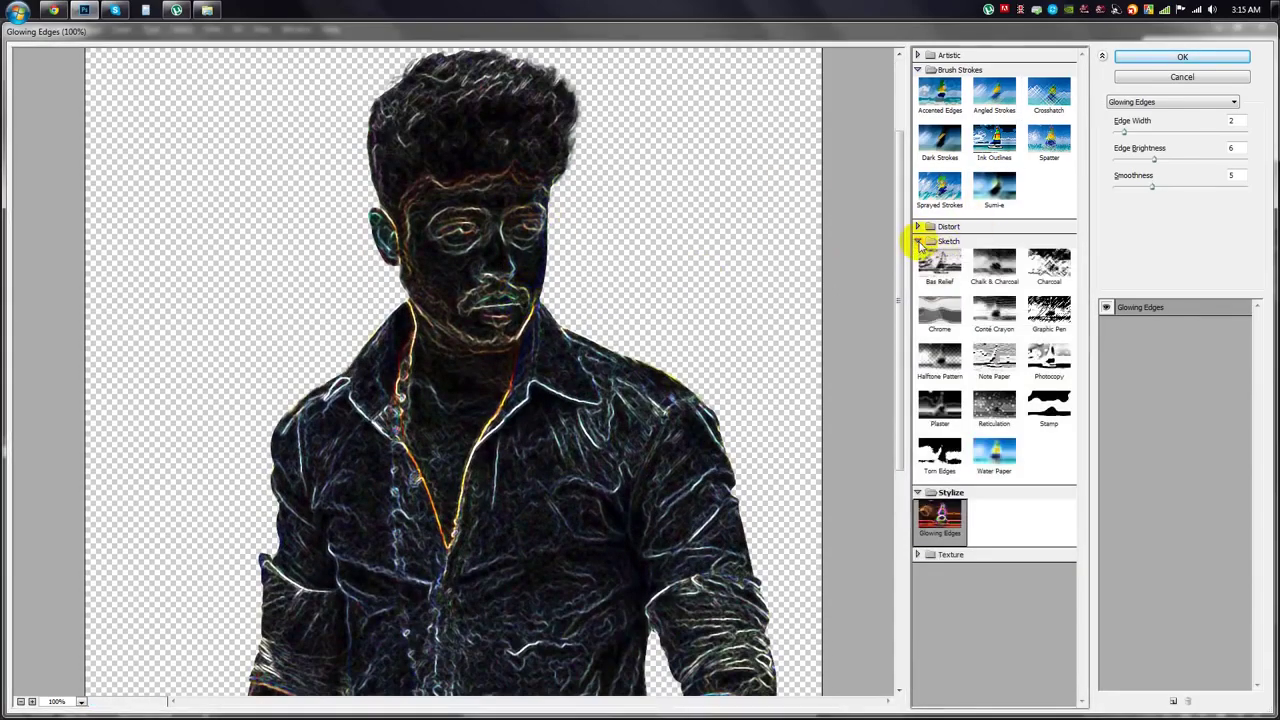
{"action": "left_click", "coordinate": [1049, 310]}
{"action": "left_click", "coordinate": [940, 405]}
{"action": "left_click", "coordinate": [940, 455]}
{"action": "left_click", "coordinate": [994, 405]}
{"action": "left_click", "coordinate": [940, 358]}
{"action": "left_click", "coordinate": [940, 312]}
{"action": "left_click", "coordinate": [994, 265]}
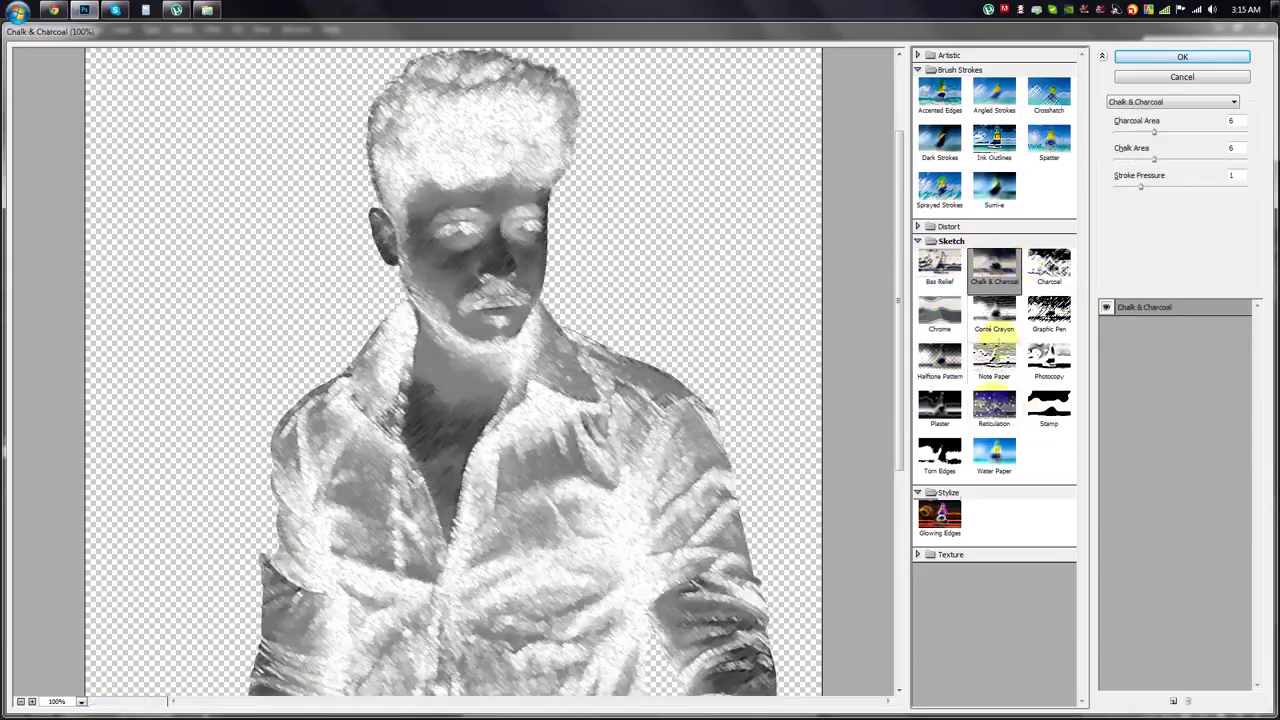
Apply Glowing Edges (width 2, brightness 6, smoothness 5) to Layer 0.
{"action": "left_click", "coordinate": [940, 518]}
{"action": "left_click", "coordinate": [917, 555]}
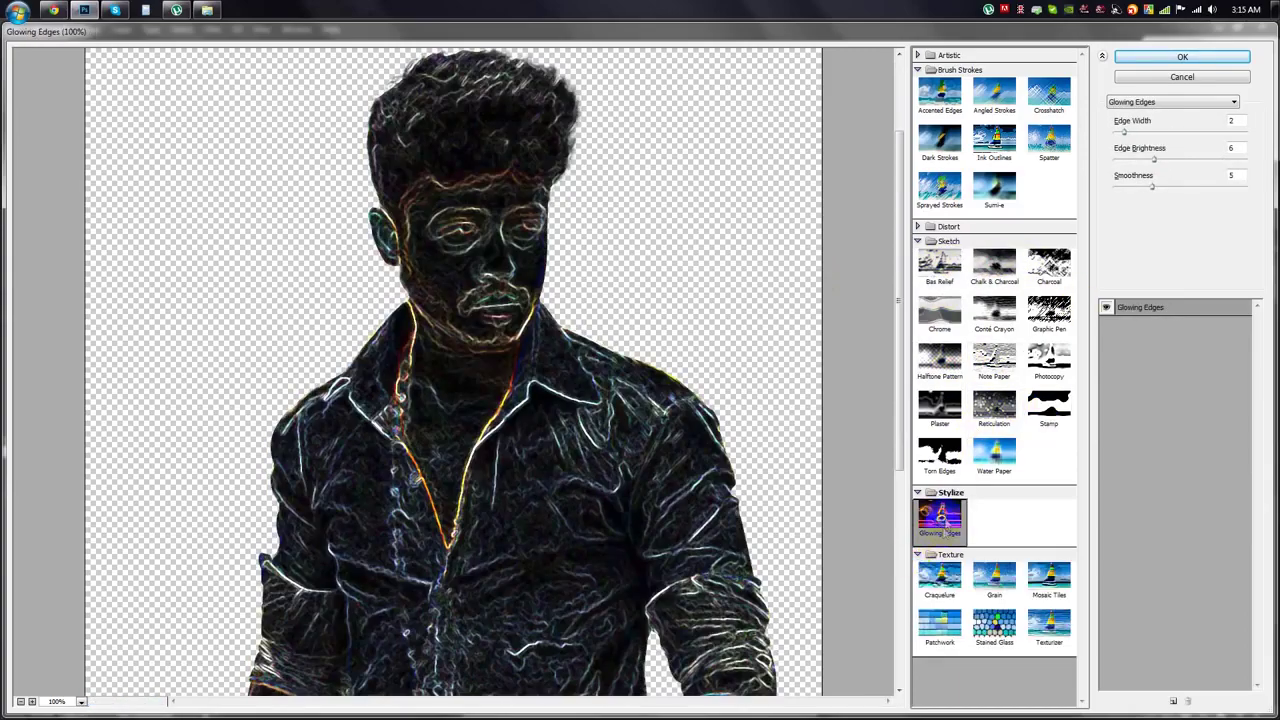
{"action": "left_click", "coordinate": [1182, 57]}
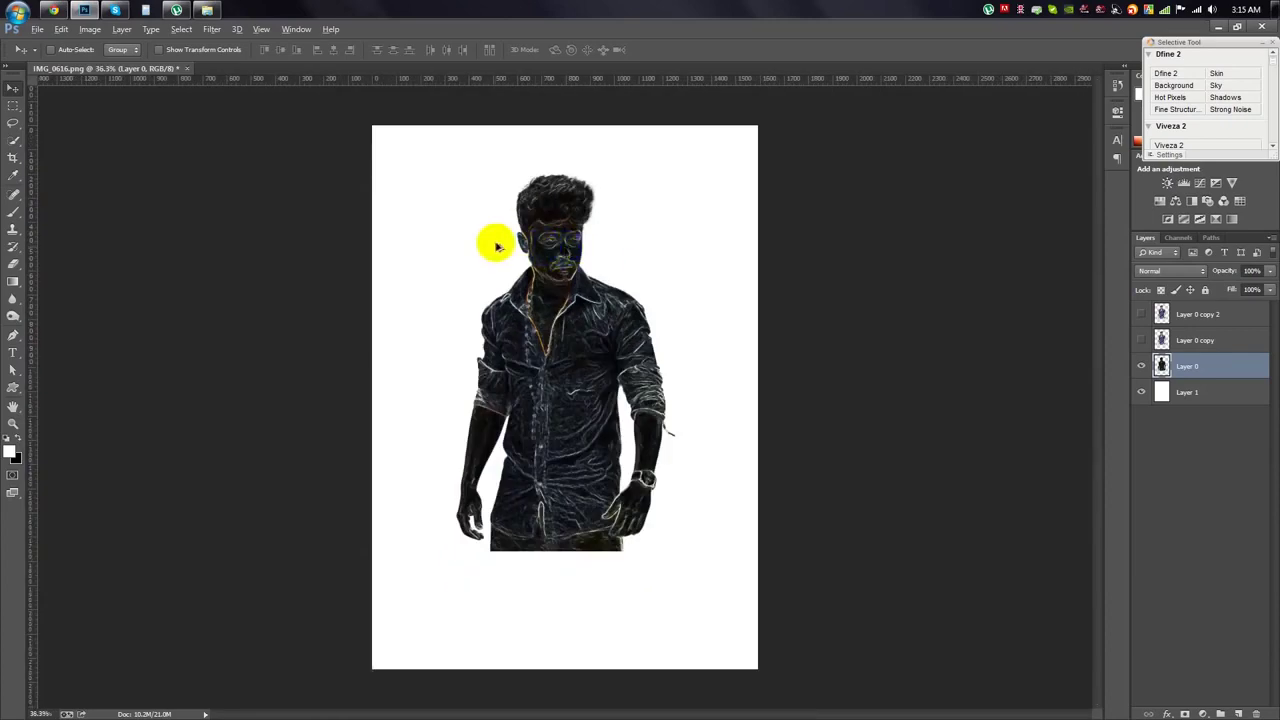
Invert Layer 0 into a light sketch.
{"action": "left_click", "coordinate": [96, 36]}
{"action": "mouse_move", "coordinate": [109, 64]}
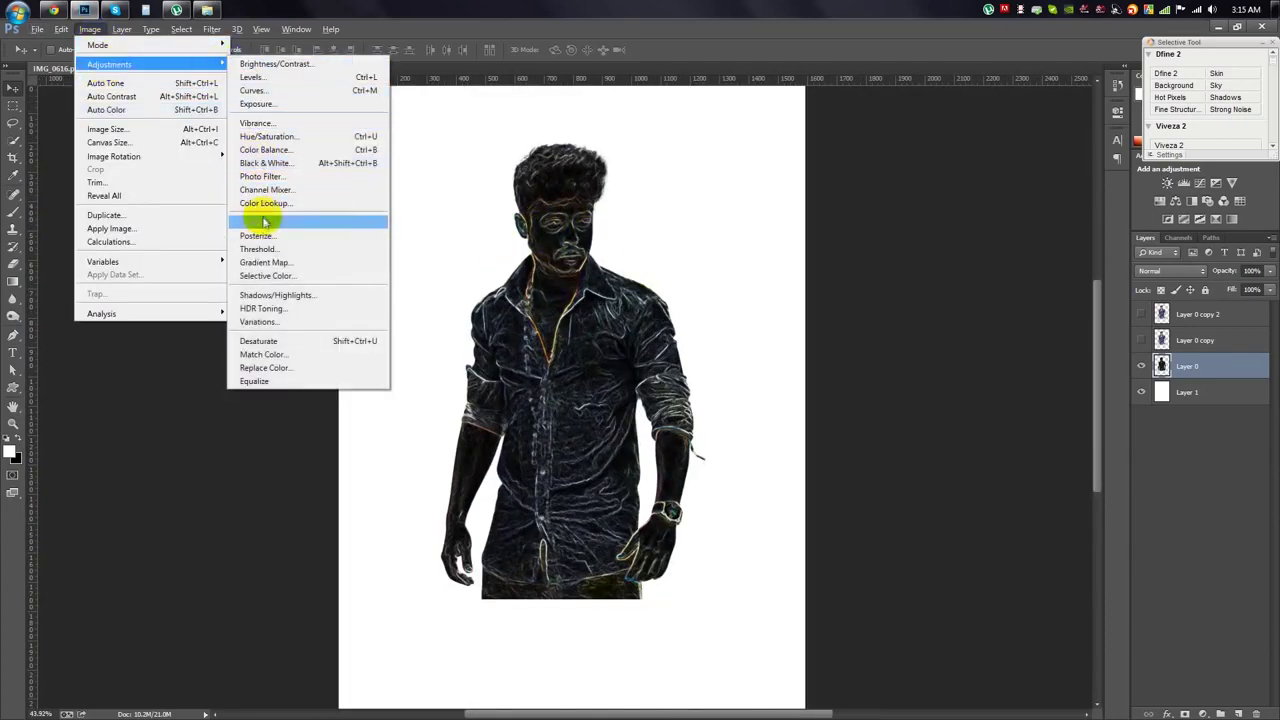
{"action": "left_click", "coordinate": [254, 223]}
{"action": "scroll", "coordinate": [557, 194], "scroll_direction": "up", "scroll_amount": 3}
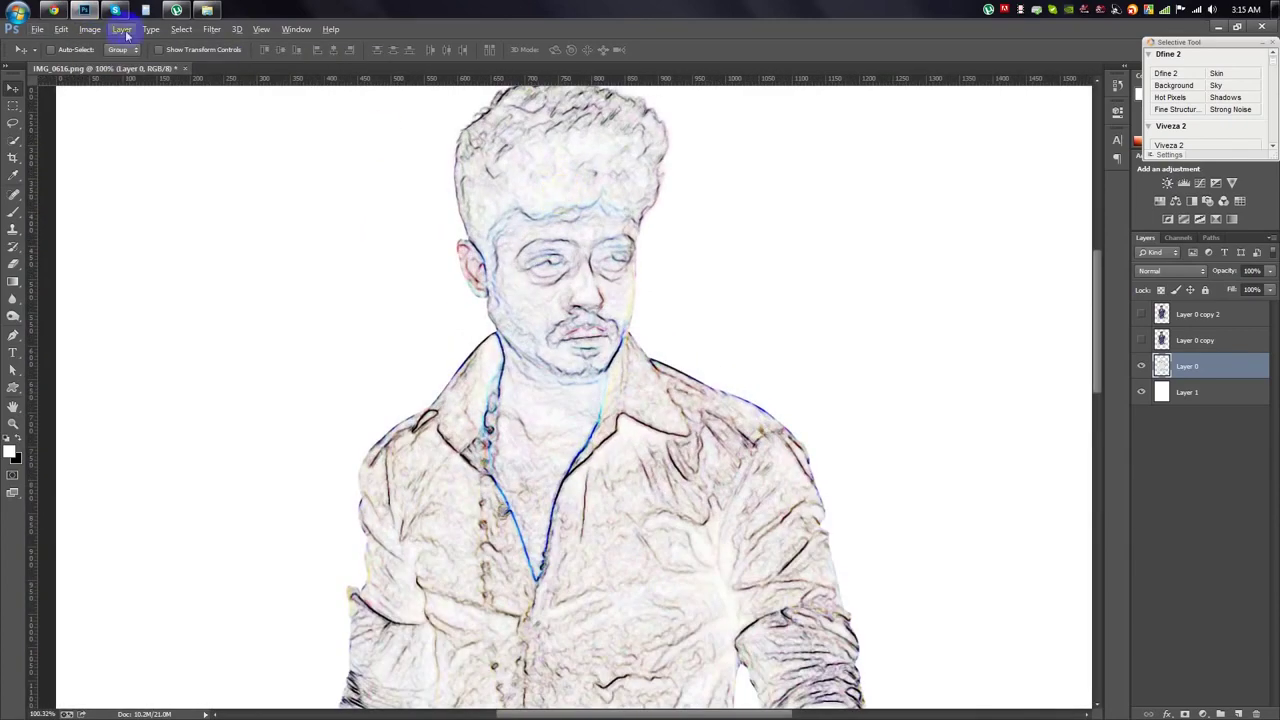
Fully desaturate the sketch with Hue/Saturation at Saturation -100.
{"action": "left_click", "coordinate": [90, 28]}
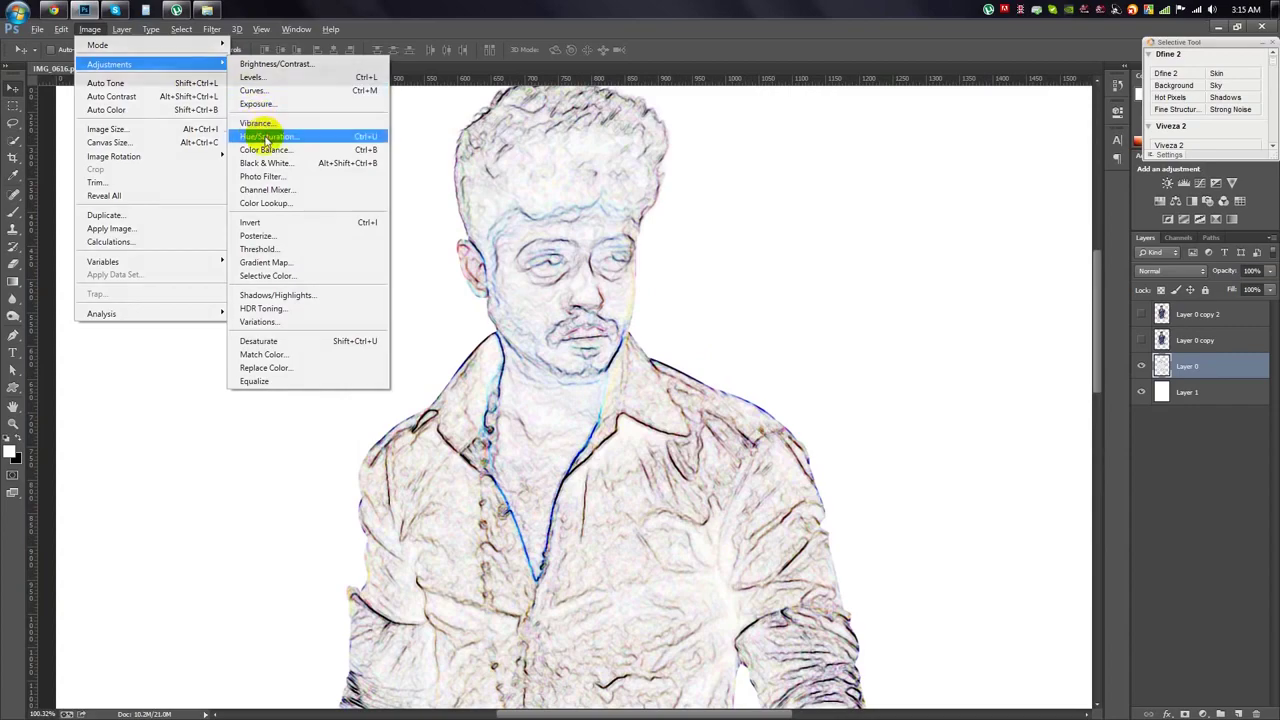
{"action": "mouse_move", "coordinate": [110, 64]}
{"action": "left_click", "coordinate": [257, 129]}
{"action": "left_click_drag", "start_coordinate": [902, 253], "coordinate": [781, 260]}
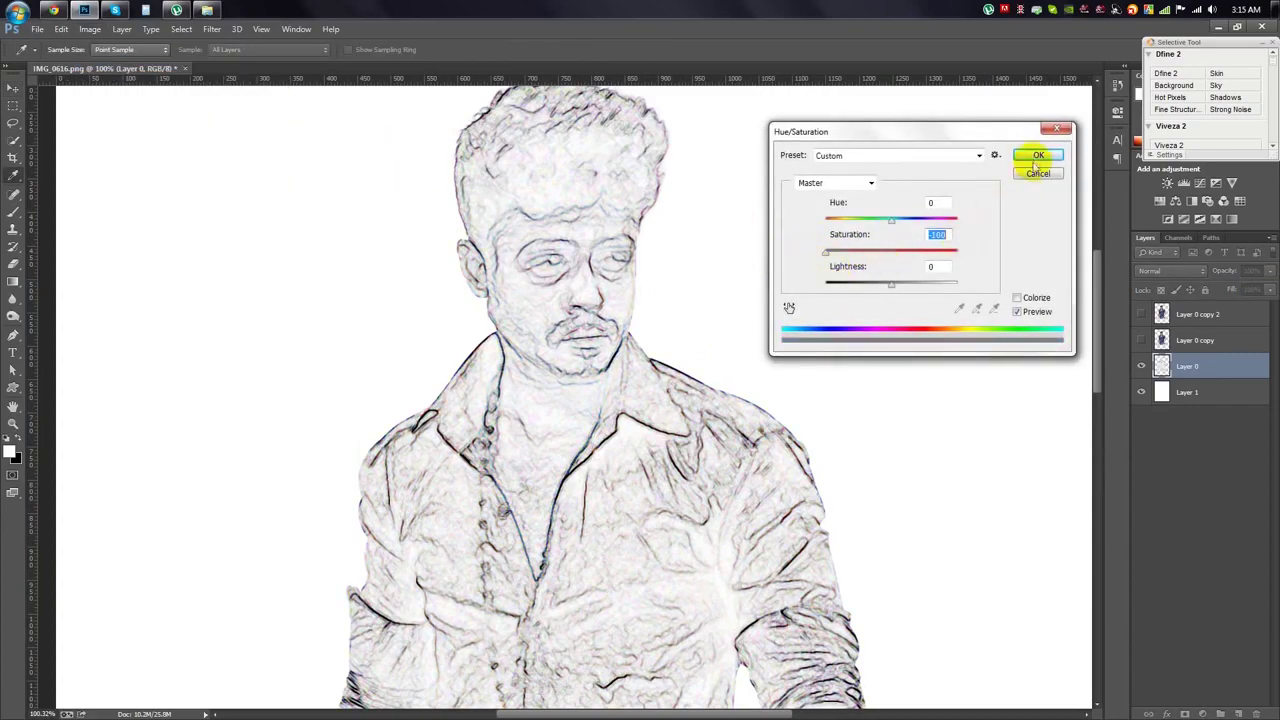
{"action": "left_click", "coordinate": [1037, 157]}
{"action": "scroll", "coordinate": [737, 280], "scroll_direction": "down", "scroll_amount": 5}
{"action": "scroll", "coordinate": [566, 294], "scroll_direction": "up", "scroll_amount": 2}
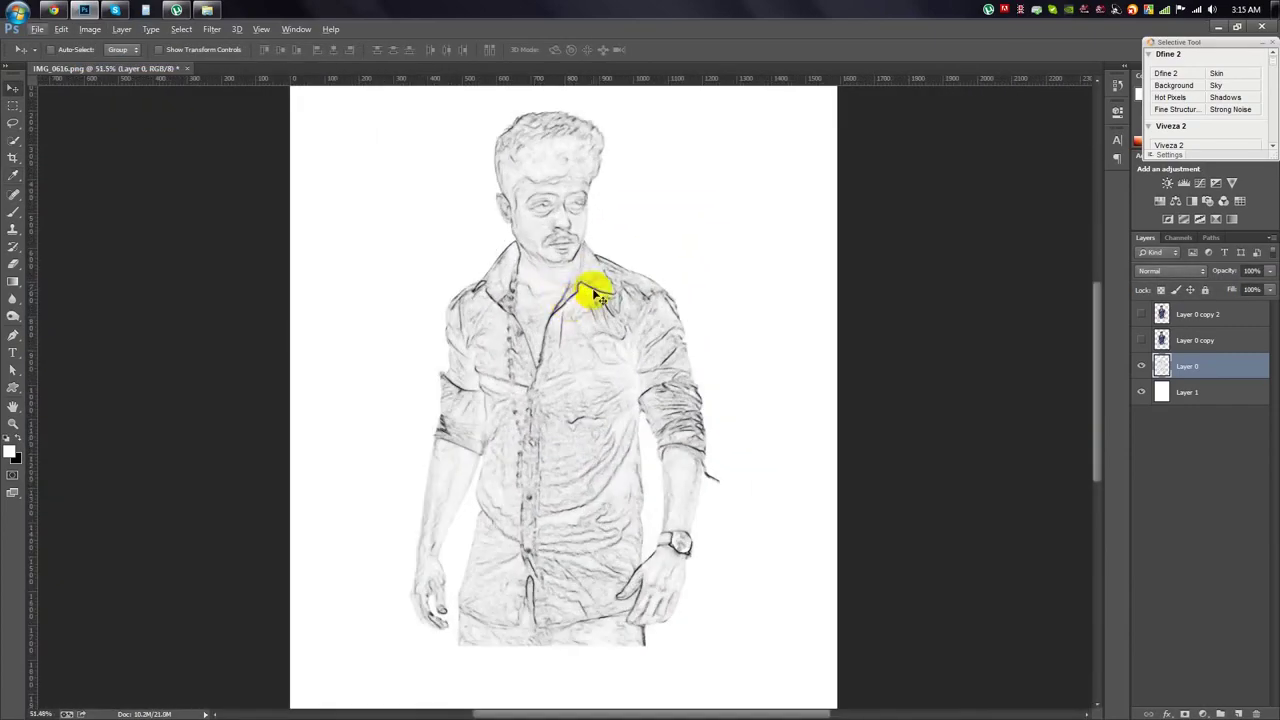
{"action": "scroll", "coordinate": [534, 140], "scroll_direction": "up", "scroll_amount": 2}
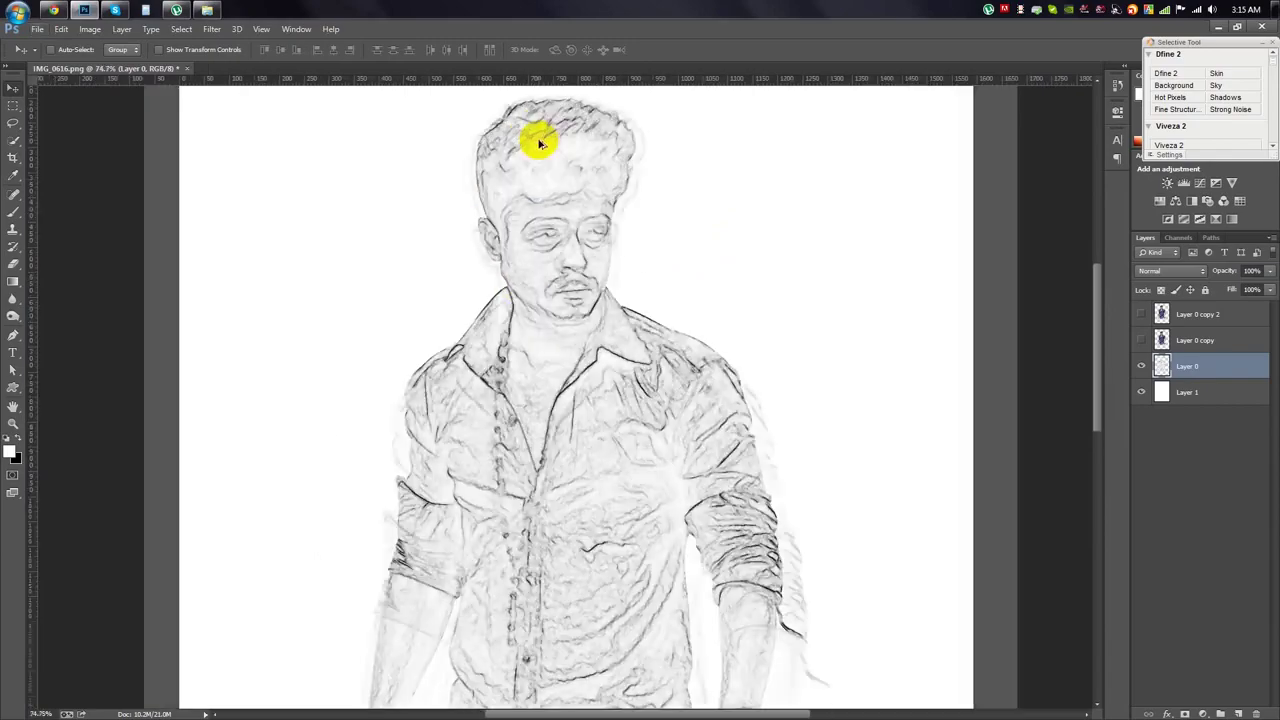
{"action": "scroll", "coordinate": [532, 150], "scroll_direction": "up", "scroll_amount": 2}
{"action": "scroll", "coordinate": [532, 155], "scroll_direction": "down", "scroll_amount": 3}
{"action": "scroll", "coordinate": [532, 155], "scroll_direction": "down", "scroll_amount": 2}
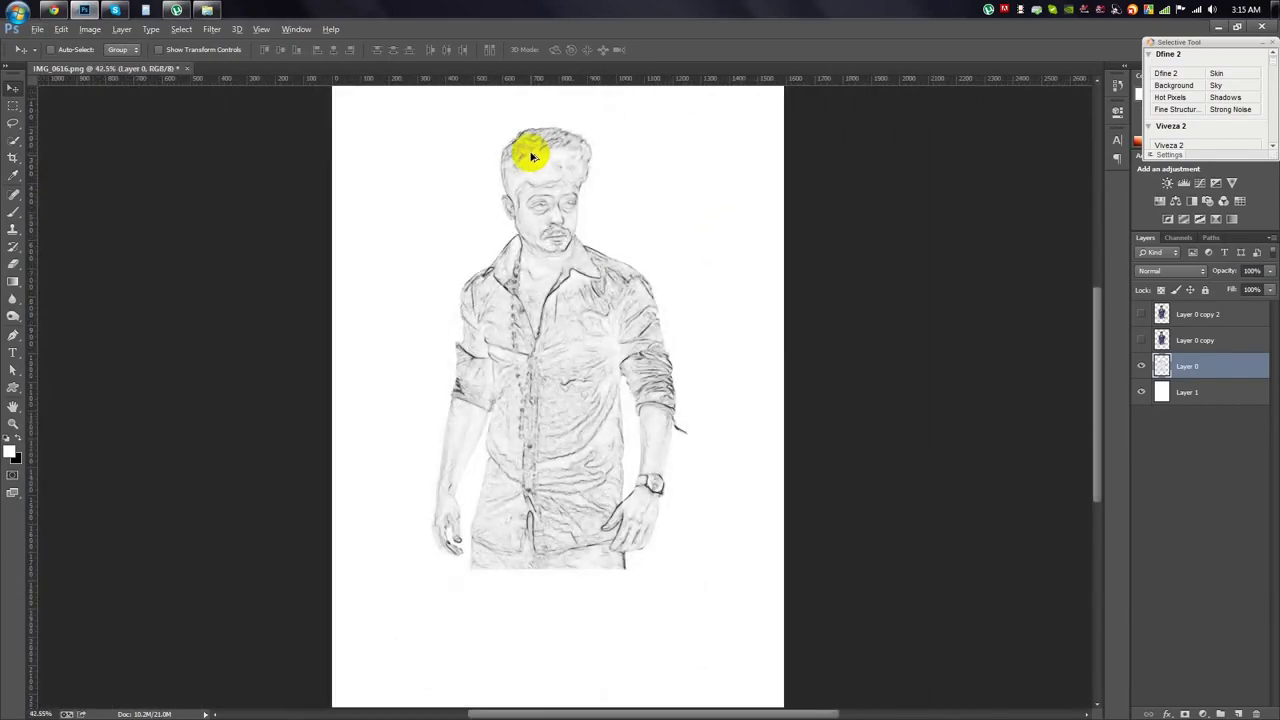
{"action": "left_click", "coordinate": [90, 29]}
{"action": "left_click", "coordinate": [250, 77]}
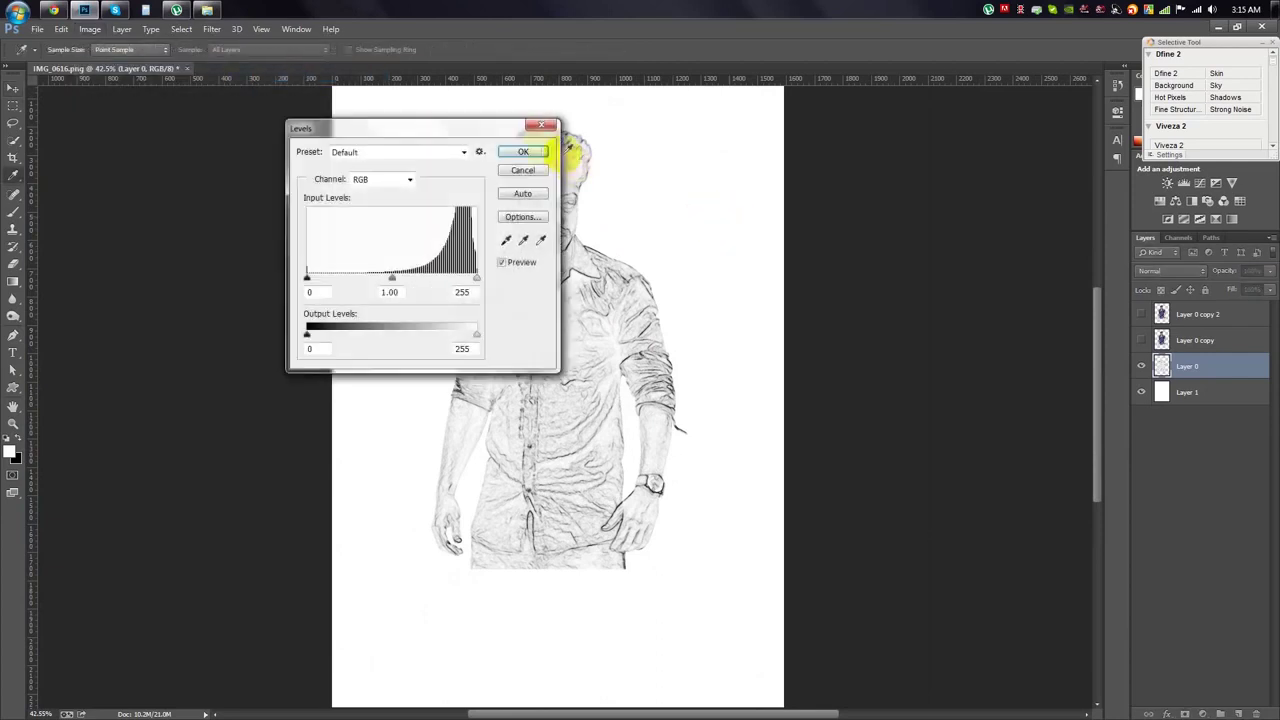
Apply Levels with black input 59 and white input 214.
{"action": "left_click_drag", "start_coordinate": [500, 122], "coordinate": [874, 145]}
{"action": "left_click_drag", "start_coordinate": [683, 297], "coordinate": [721, 300]}
{"action": "mouse_move", "coordinate": [851, 297]}
{"action": "left_mouse_down"}
{"action": "mouse_move", "coordinate": [805, 300]}
{"action": "mouse_move", "coordinate": [822, 303]}
{"action": "left_mouse_up"}
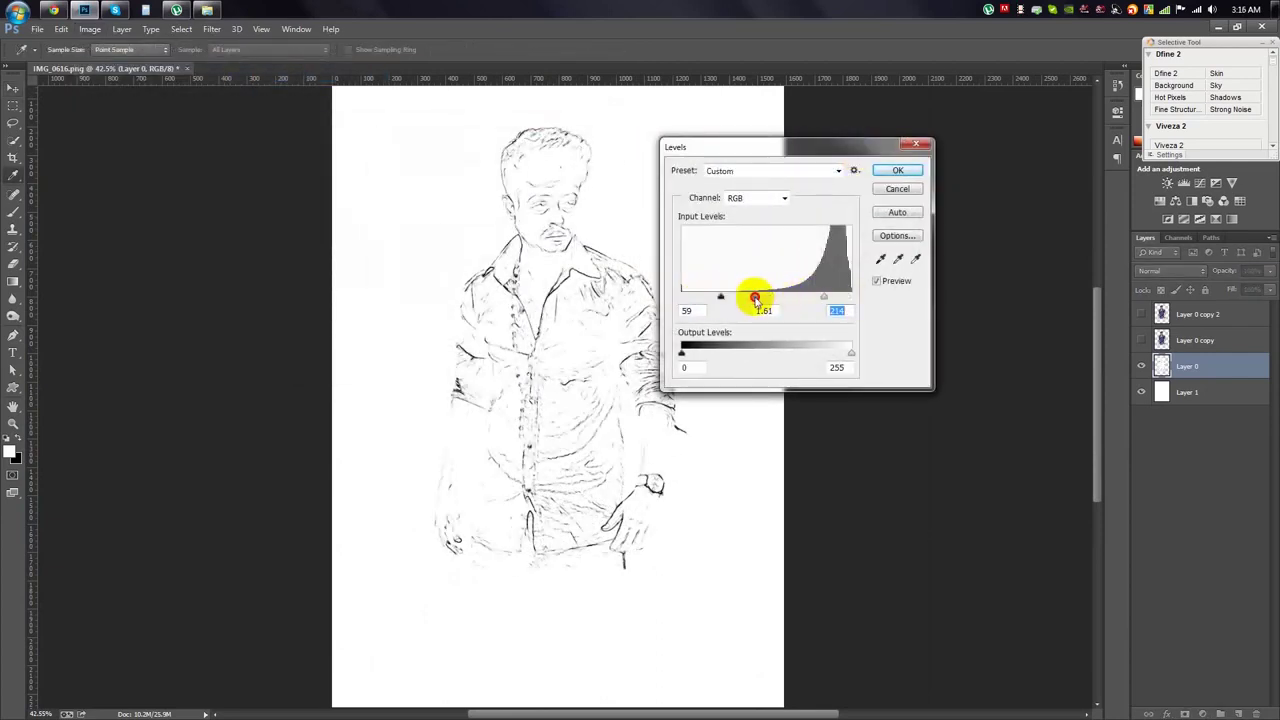
{"action": "left_click", "coordinate": [895, 171]}
Bring the face into view and show Layer 0 copy's colour photo for comparison.
{"action": "scroll", "coordinate": [543, 209], "scroll_direction": "up", "scroll_amount": 5}
{"action": "left_click_drag", "start_coordinate": [614, 209], "coordinate": [614, 404]}
{"action": "scroll", "coordinate": [514, 266], "scroll_direction": "down", "scroll_amount": 5}
{"action": "scroll", "coordinate": [514, 271], "scroll_direction": "down", "scroll_amount": 2}
{"action": "scroll", "coordinate": [545, 268], "scroll_direction": "up", "scroll_amount": 1}
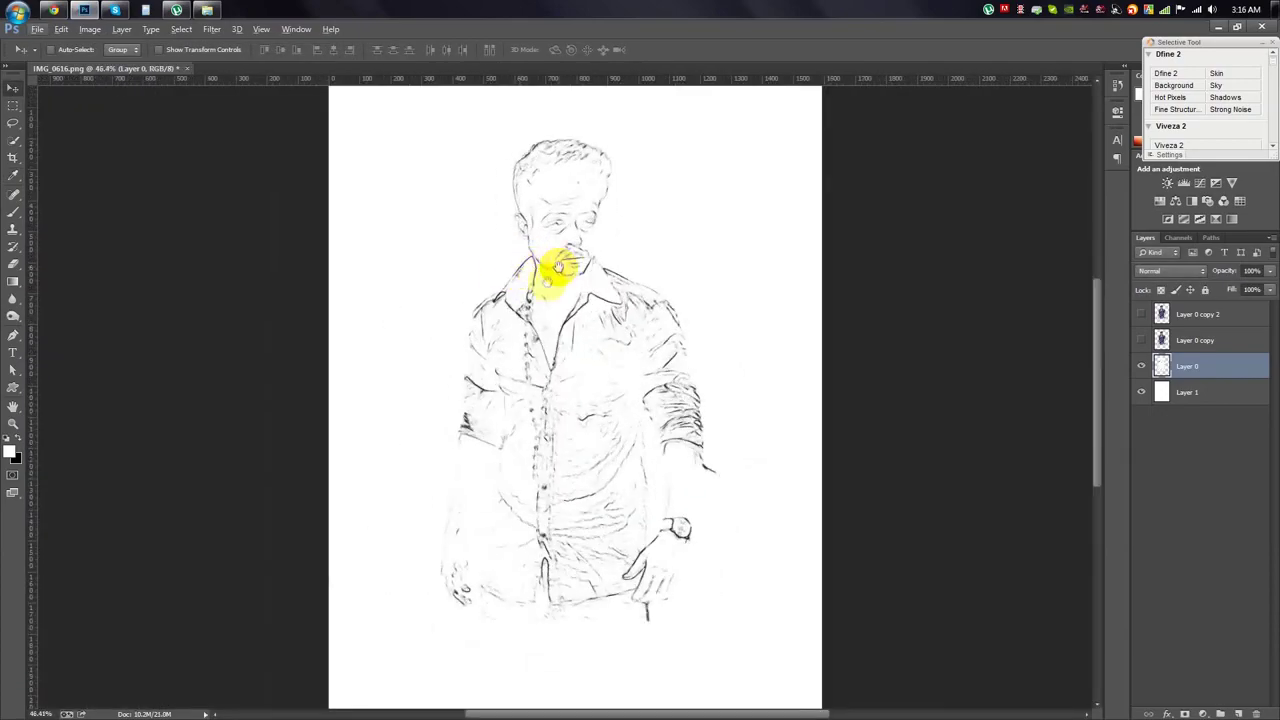
{"action": "left_click", "coordinate": [1140, 342]}
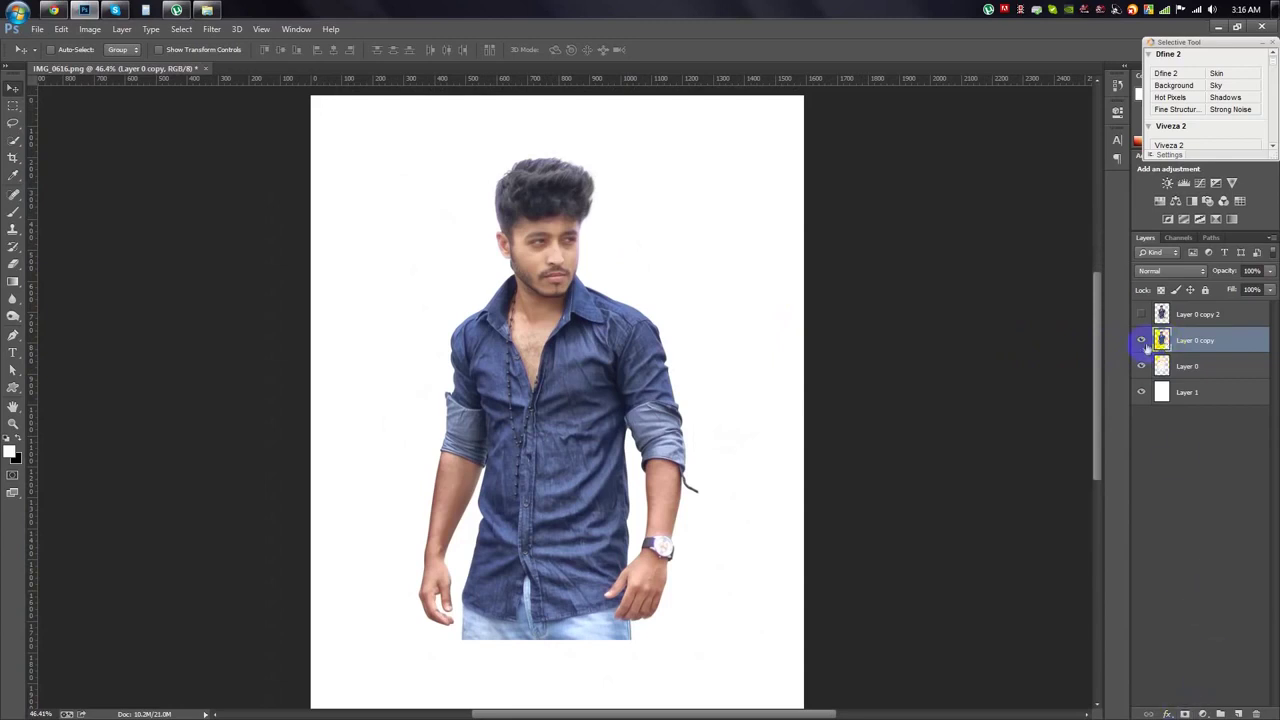
Hide the colour photo and erase unwanted linework on the Layer 0 sketch.
{"action": "left_click", "coordinate": [1141, 340]}
{"action": "left_click", "coordinate": [1187, 366]}
{"action": "left_click", "coordinate": [13, 263]}
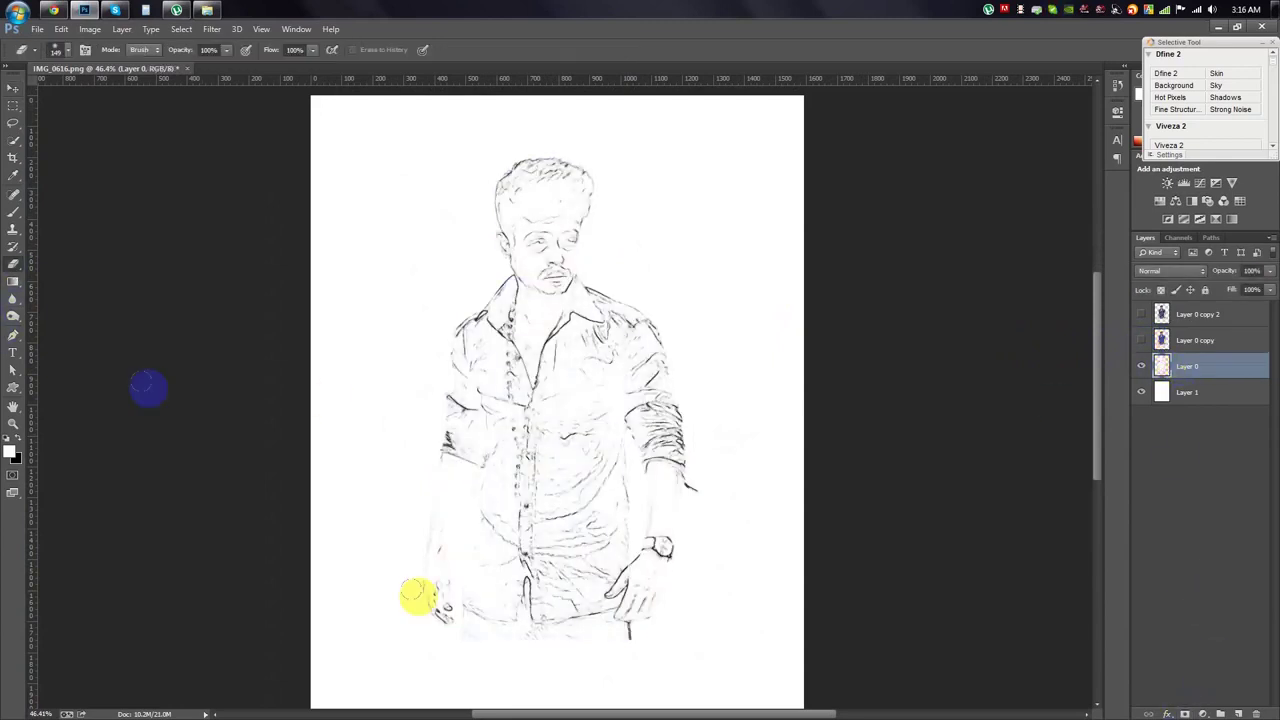
{"action": "left_click", "coordinate": [637, 666]}
{"action": "mouse_move", "coordinate": [499, 627]}
{"action": "left_mouse_down"}
{"action": "mouse_move", "coordinate": [482, 642]}
{"action": "mouse_move", "coordinate": [571, 429]}
{"action": "mouse_move", "coordinate": [543, 366]}
{"action": "mouse_move", "coordinate": [643, 451]}
{"action": "mouse_move", "coordinate": [653, 574]}
{"action": "mouse_move", "coordinate": [449, 529]}
{"action": "mouse_move", "coordinate": [560, 297]}
{"action": "mouse_move", "coordinate": [631, 289]}
{"action": "mouse_move", "coordinate": [580, 407]}
{"action": "mouse_move", "coordinate": [514, 437]}
{"action": "mouse_move", "coordinate": [554, 509]}
{"action": "mouse_move", "coordinate": [471, 403]}
{"action": "mouse_move", "coordinate": [548, 202]}
{"action": "mouse_move", "coordinate": [568, 375]}
{"action": "left_mouse_up"}
Show Layer 0 copy again and add a layer mask to it.
{"action": "left_click", "coordinate": [13, 88]}
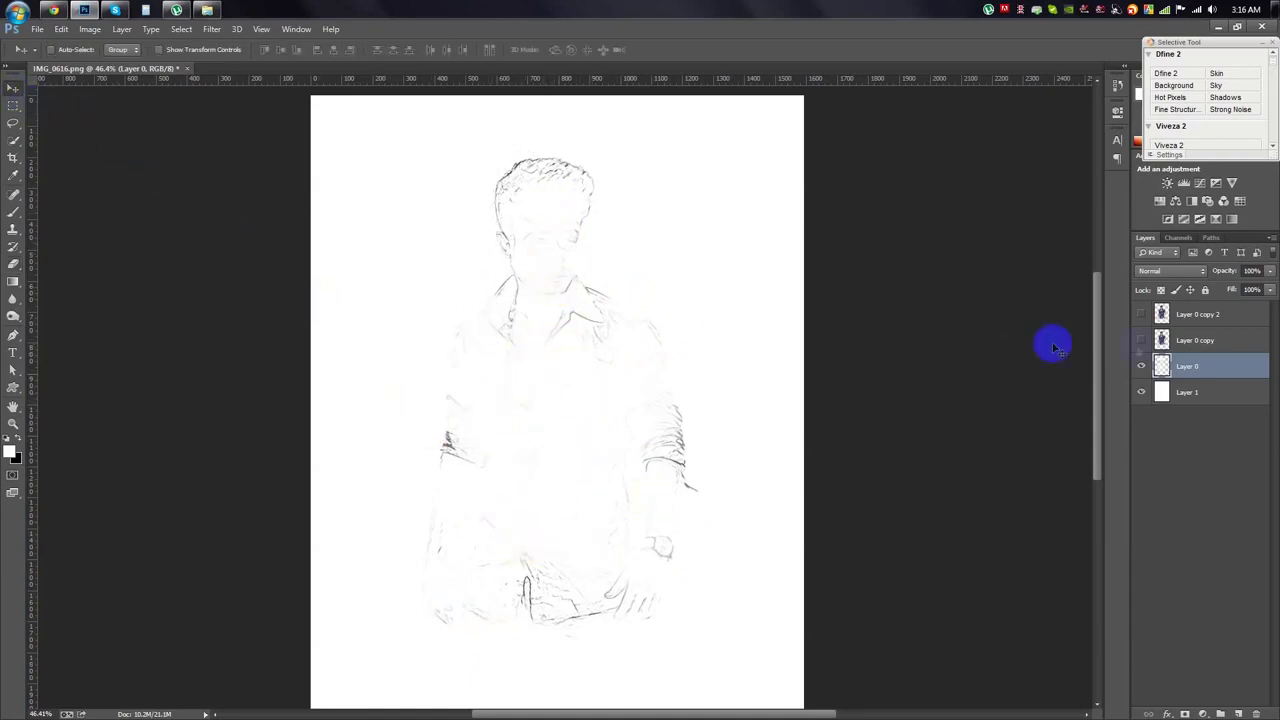
{"action": "left_click", "coordinate": [1192, 340]}
{"action": "left_click", "coordinate": [1141, 340]}
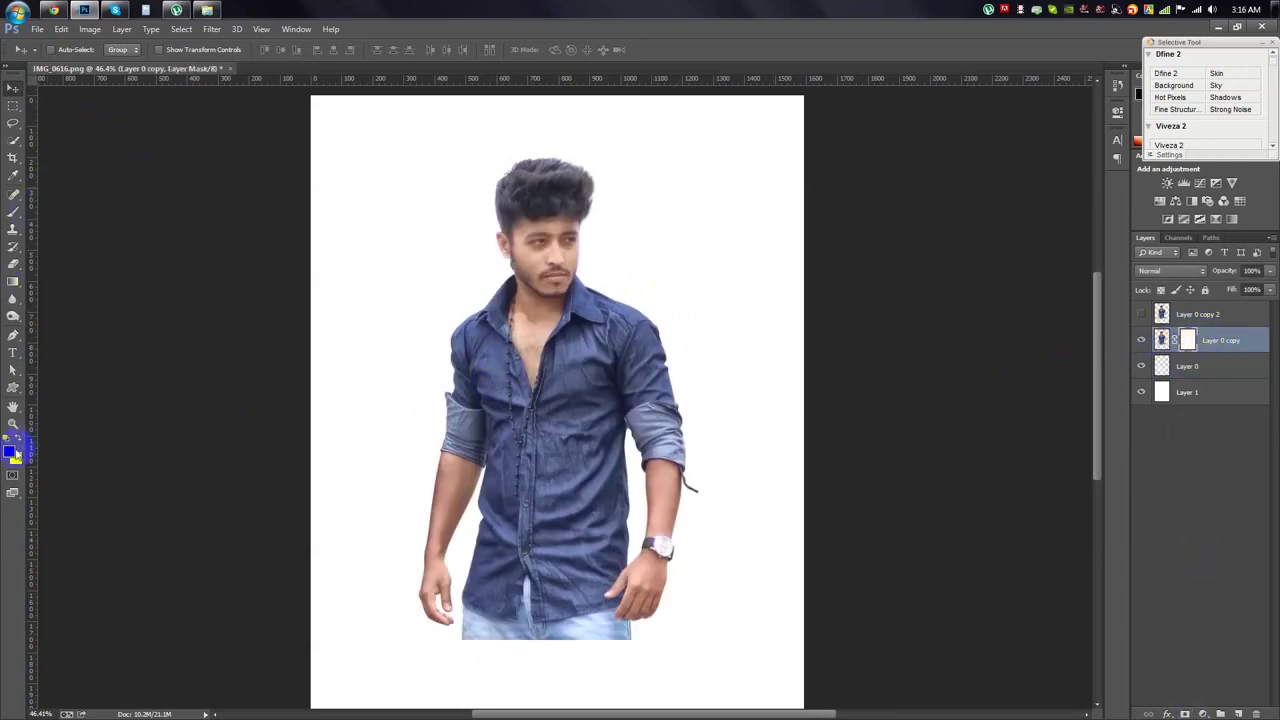
Fill Layer 0 copy's mask black with the Paint Bucket to hide the photo.
{"action": "left_click_drag", "start_coordinate": [13, 281], "coordinate": [70, 295]}
{"action": "left_click", "coordinate": [522, 350]}
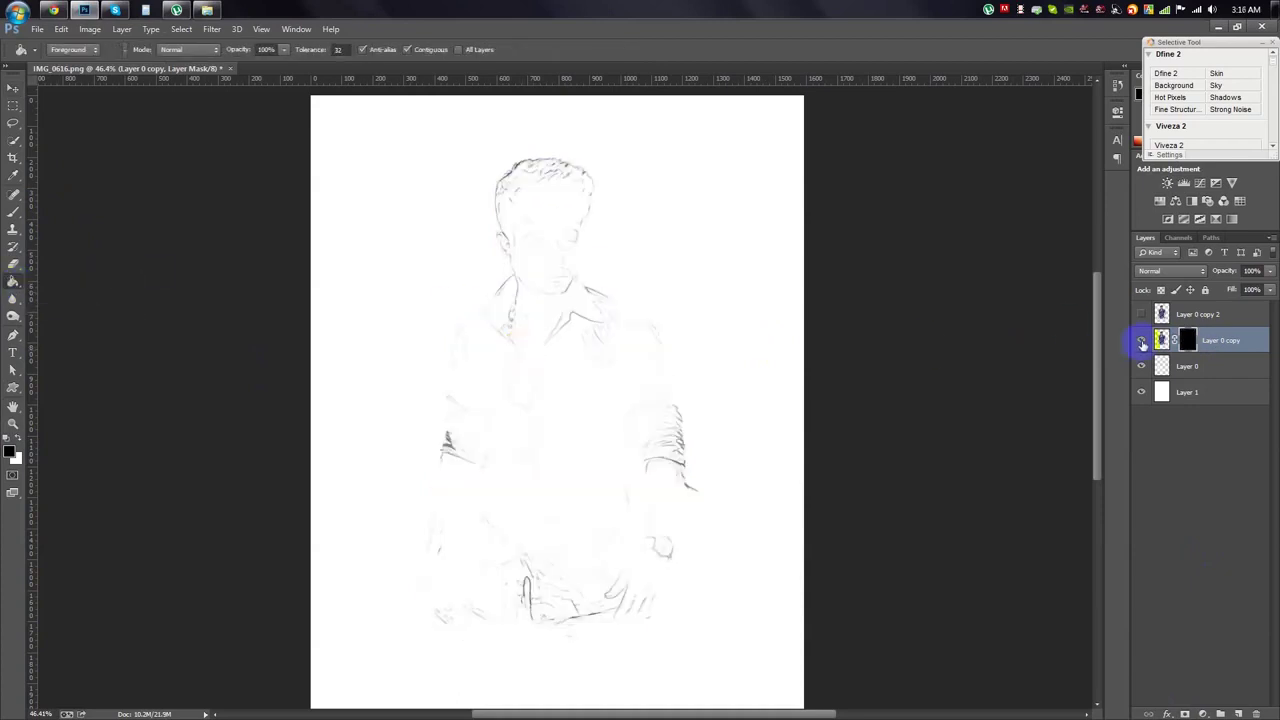
{"action": "left_click", "coordinate": [13, 212]}
Choose Load Brushes from the brush presets menu.
{"action": "right_click", "coordinate": [550, 278]}
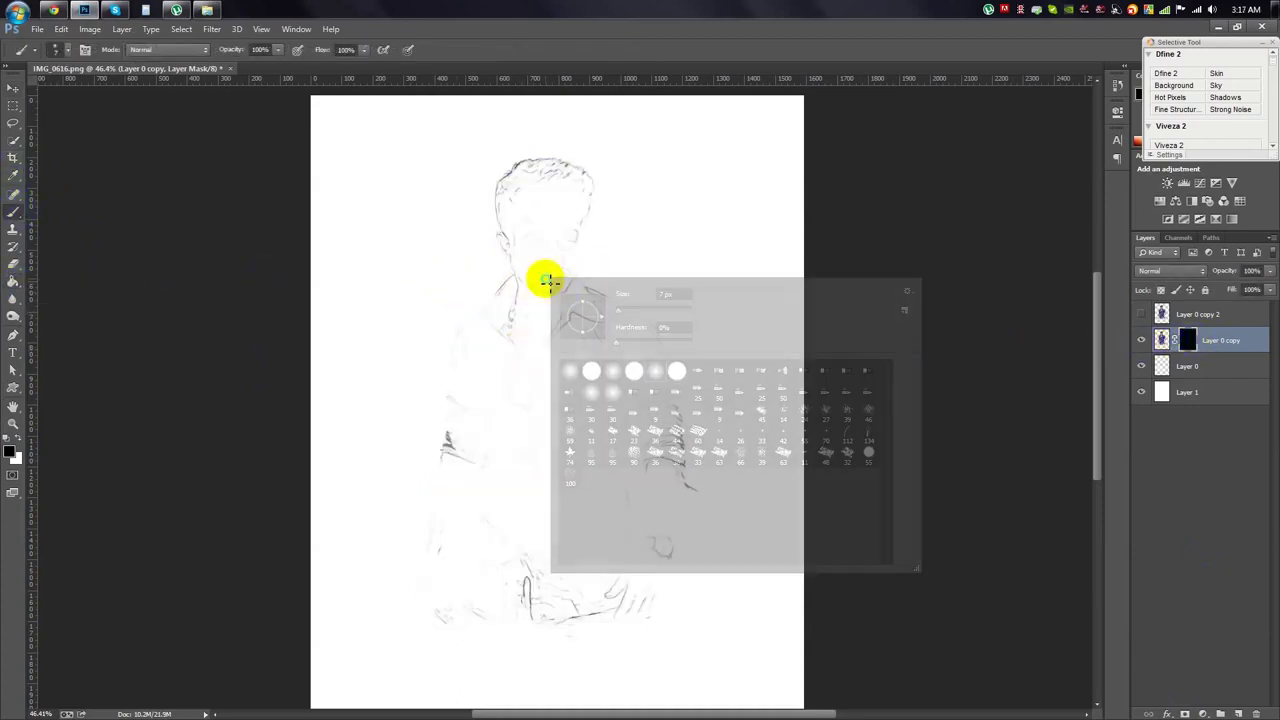
{"action": "left_click", "coordinate": [907, 291]}
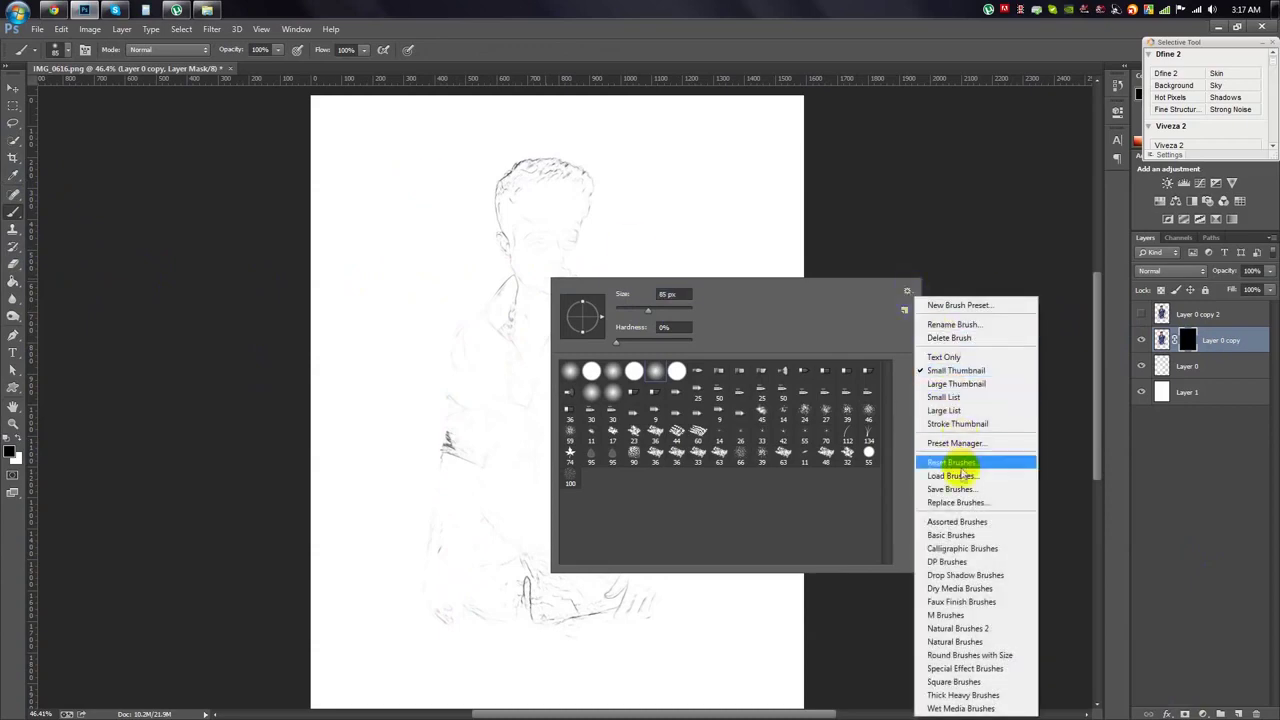
{"action": "left_click", "coordinate": [1006, 456]}
{"action": "left_click_drag", "start_coordinate": [617, 210], "coordinate": [493, 139]}
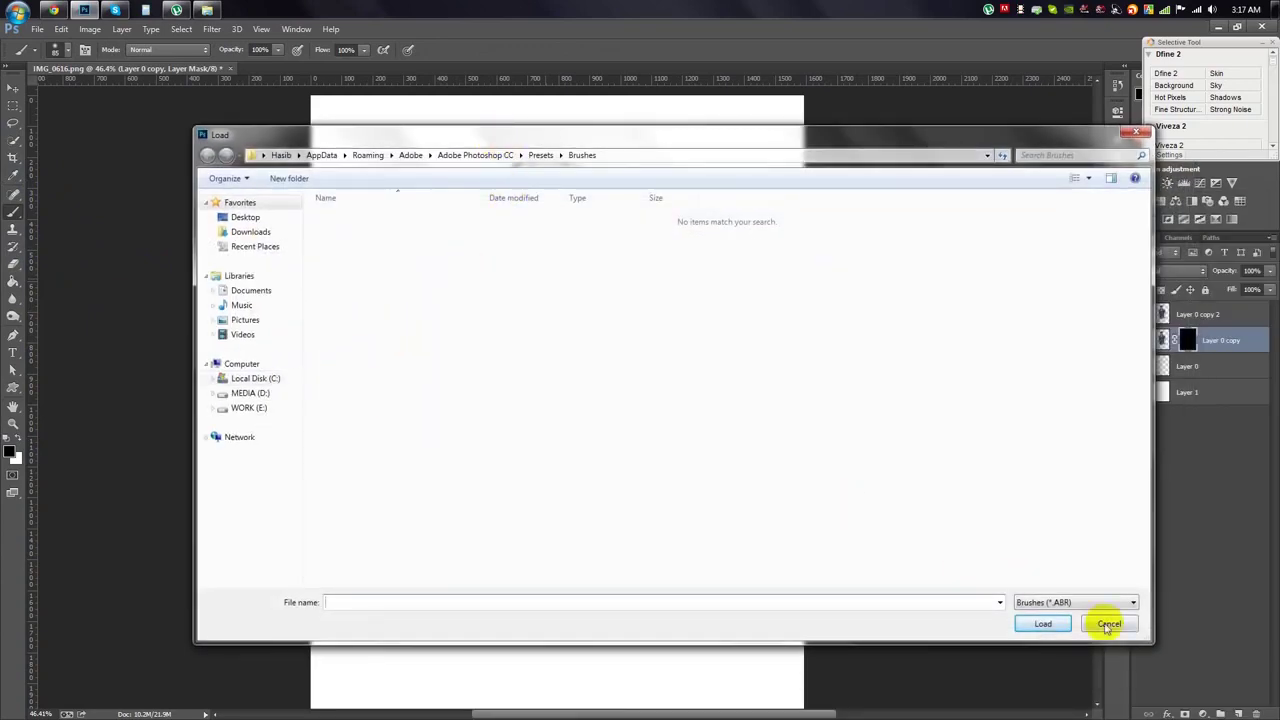
Load WG_Watercolor_1.abr from D:\SOFTWARE\MICROSOFT\01. Photoshop Work File\Photo shopp.txt\BRUSH.
{"action": "left_click", "coordinate": [250, 393]}
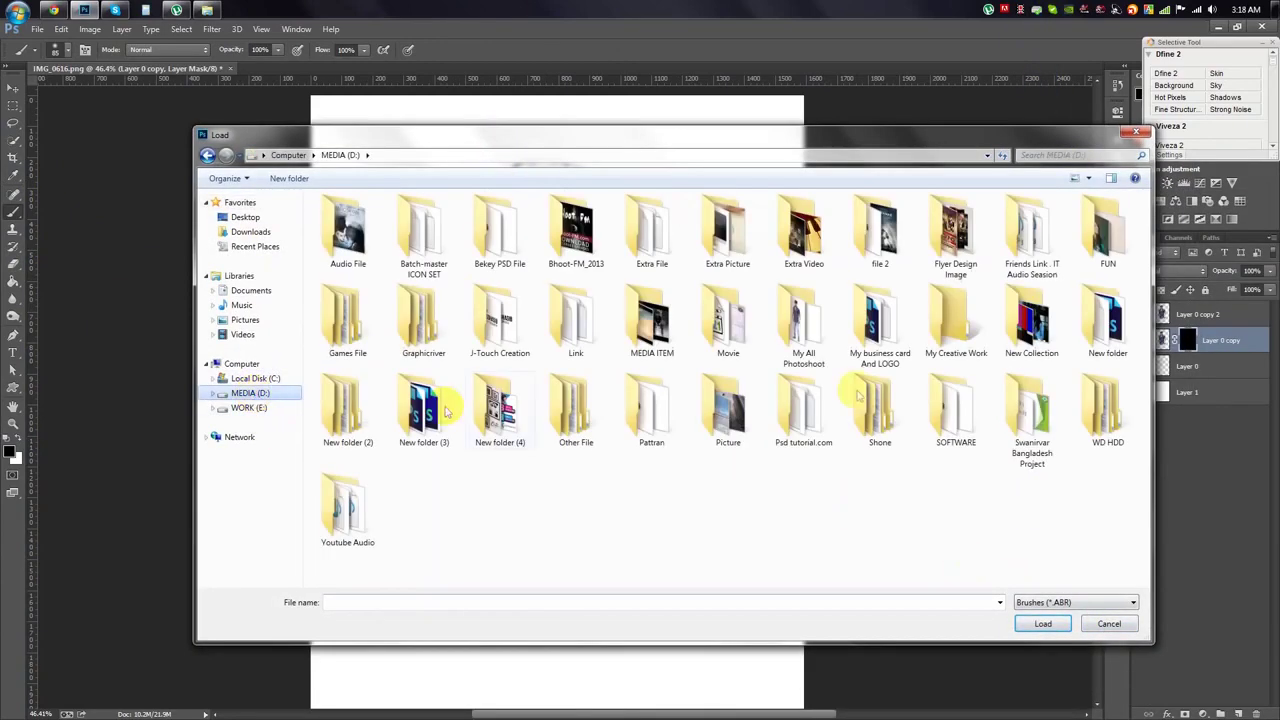
{"action": "double_click", "coordinate": [958, 410]}
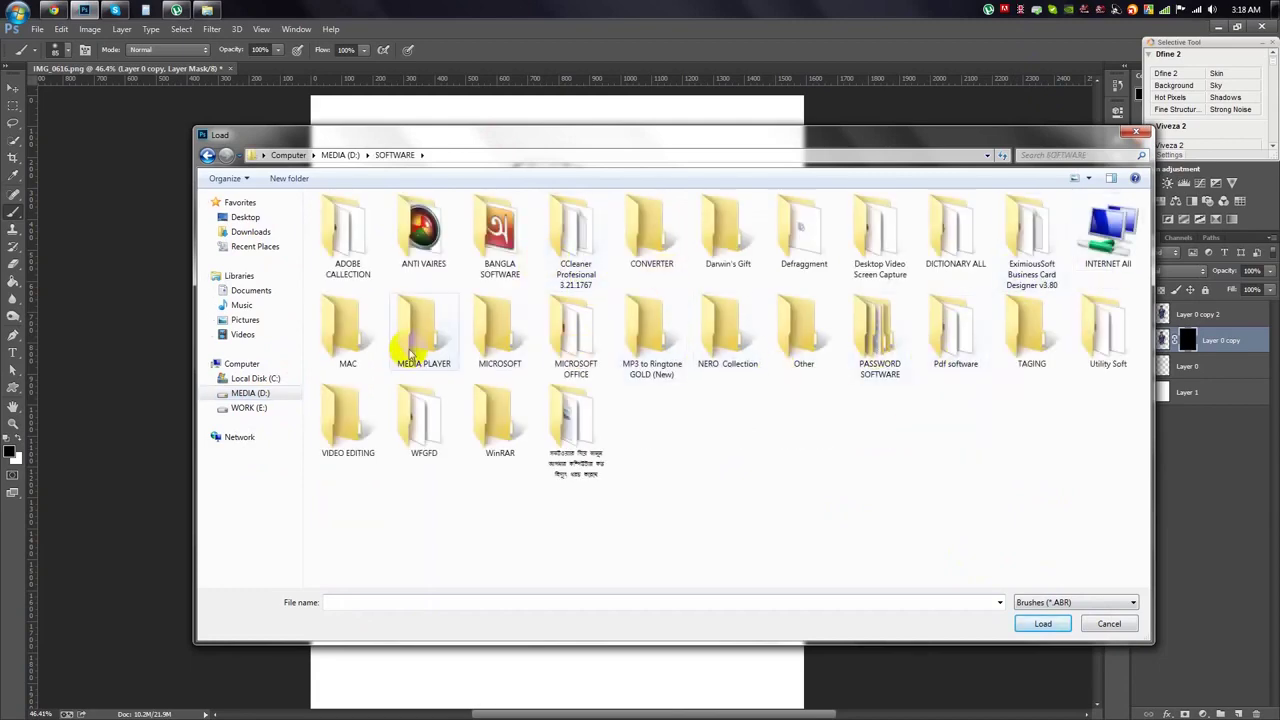
{"action": "double_click", "coordinate": [485, 332]}
{"action": "double_click", "coordinate": [368, 219]}
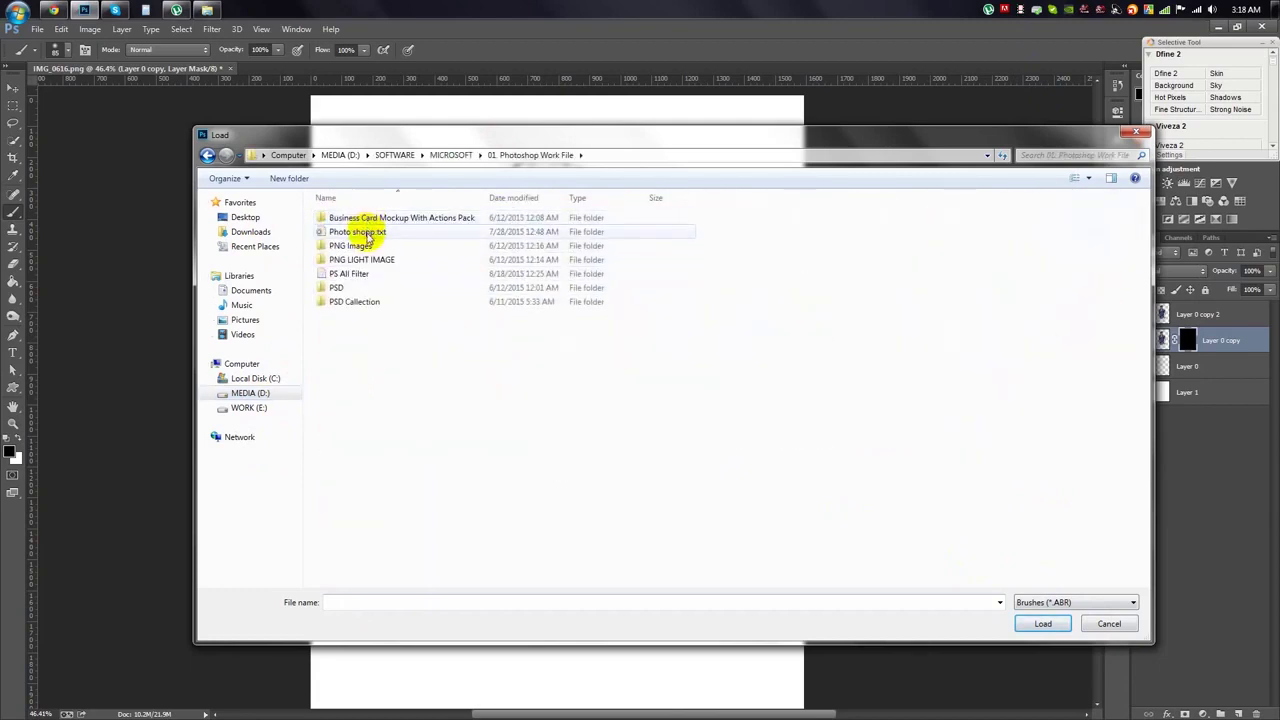
{"action": "double_click", "coordinate": [368, 233]}
{"action": "double_click", "coordinate": [342, 273]}
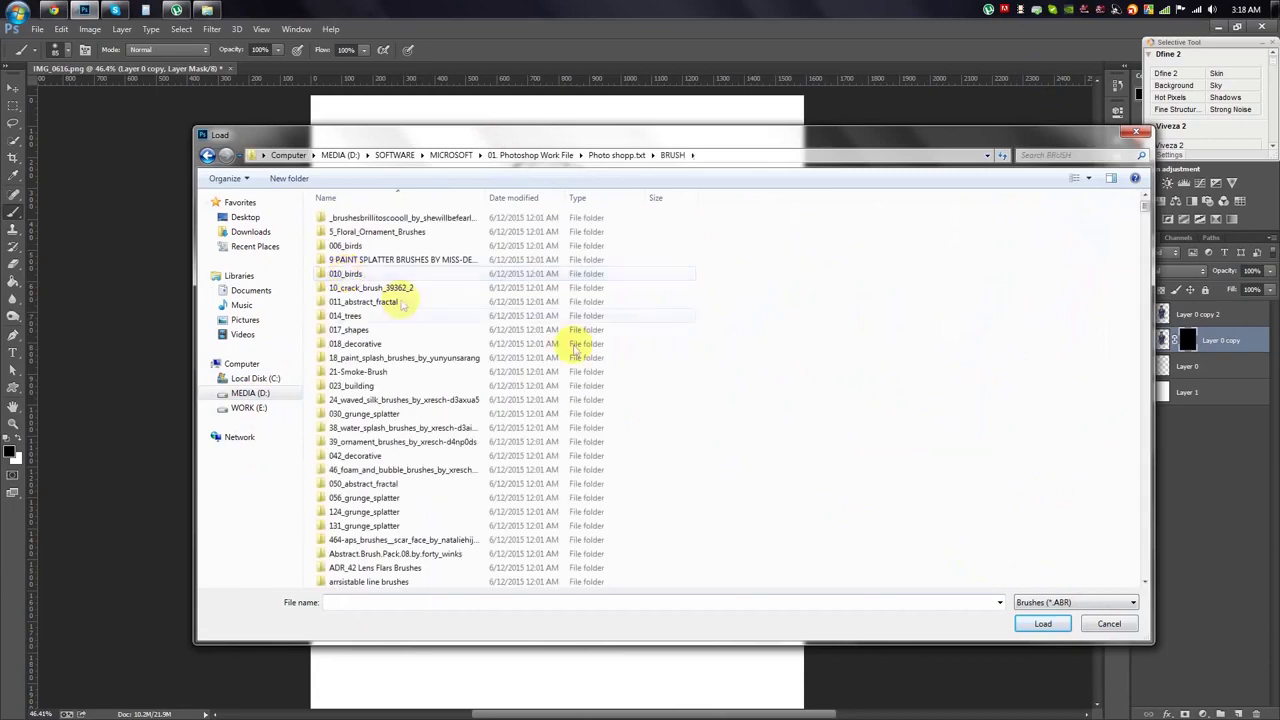
{"action": "key", "text": "w"}
{"action": "key", "text": "Down"}
{"action": "key", "text": "Down"}
{"action": "key", "text": "Down"}
{"action": "key", "text": "Down"}
{"action": "key", "text": "Down"}
{"action": "key", "text": "Down"}
{"action": "key", "text": "Down"}
{"action": "key", "text": "Down"}
{"action": "key", "text": "Down"}
{"action": "key", "text": "Down"}
{"action": "key", "text": "Down"}
{"action": "key", "text": "Down"}
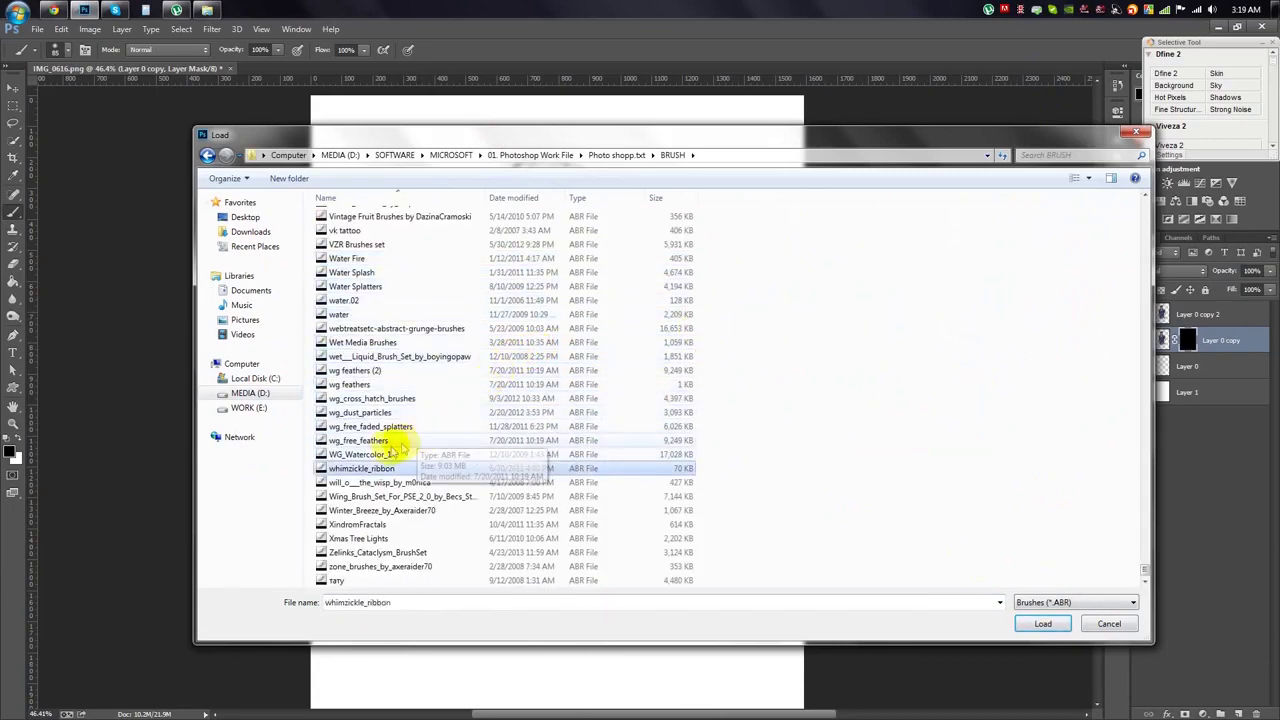
{"action": "left_click", "coordinate": [385, 455]}
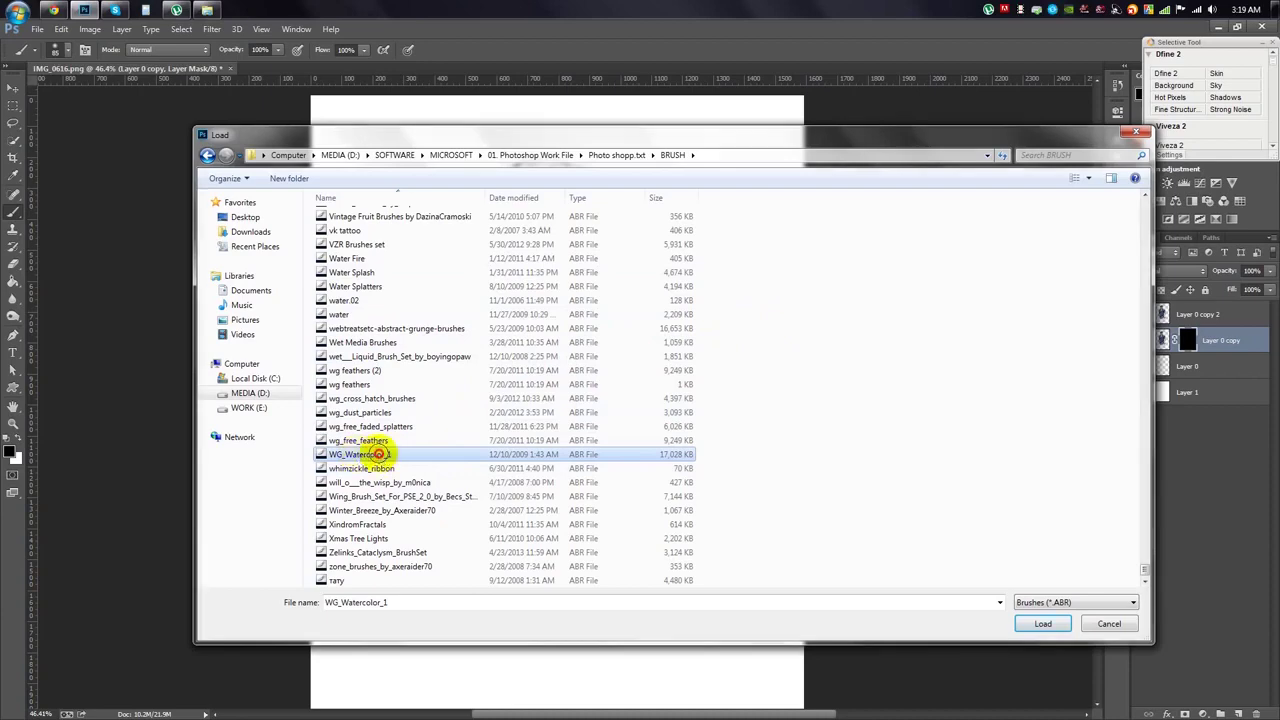
{"action": "double_click", "coordinate": [385, 455]}
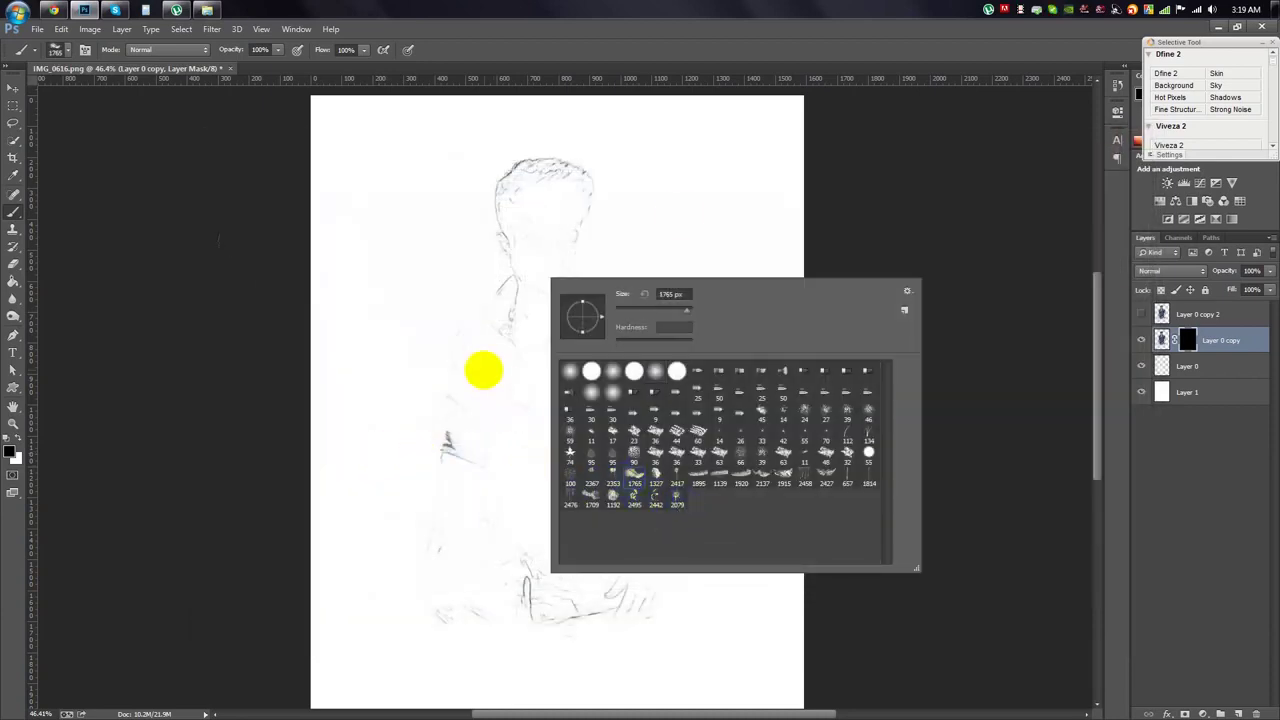
Paint watercolor strokes on the mask to reveal colour around the shoulder and collar.
{"action": "key", "text": "Return"}
{"action": "left_click_drag", "start_coordinate": [677, 323], "coordinate": [588, 311]}
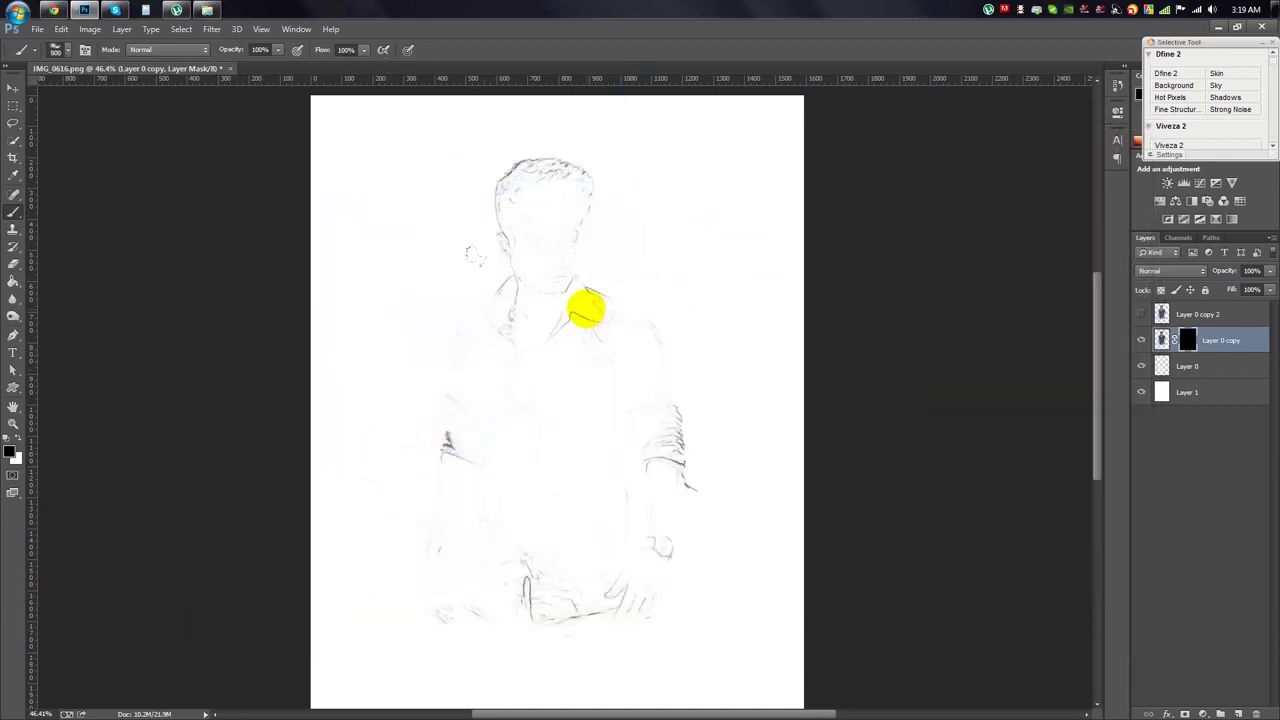
{"action": "left_click_drag", "start_coordinate": [520, 281], "coordinate": [498, 277]}
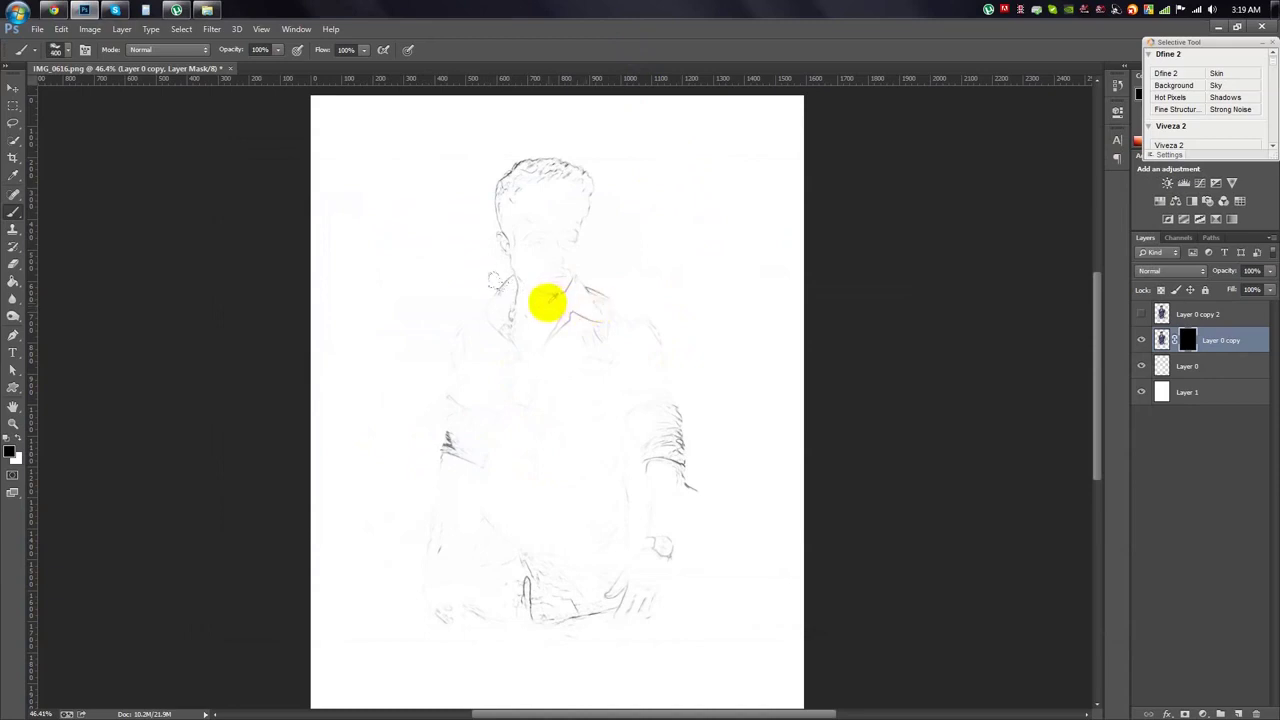
{"action": "scroll", "coordinate": [547, 302], "scroll_direction": "up", "scroll_amount": 2}
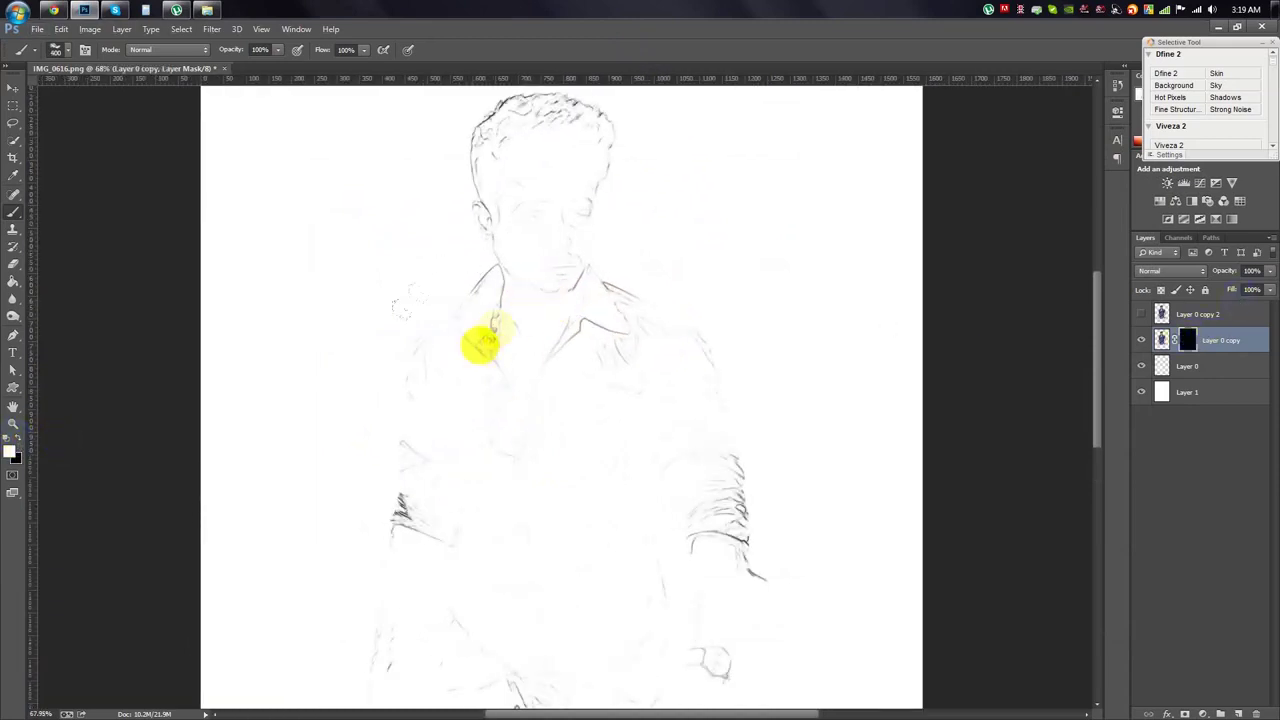
{"action": "left_click_drag", "start_coordinate": [401, 308], "coordinate": [470, 265]}
{"action": "scroll", "coordinate": [560, 250], "scroll_direction": "up", "scroll_amount": 2}
Switch brushes and reveal the colour hair, eyes and cheek.
{"action": "right_click", "coordinate": [797, 376]}
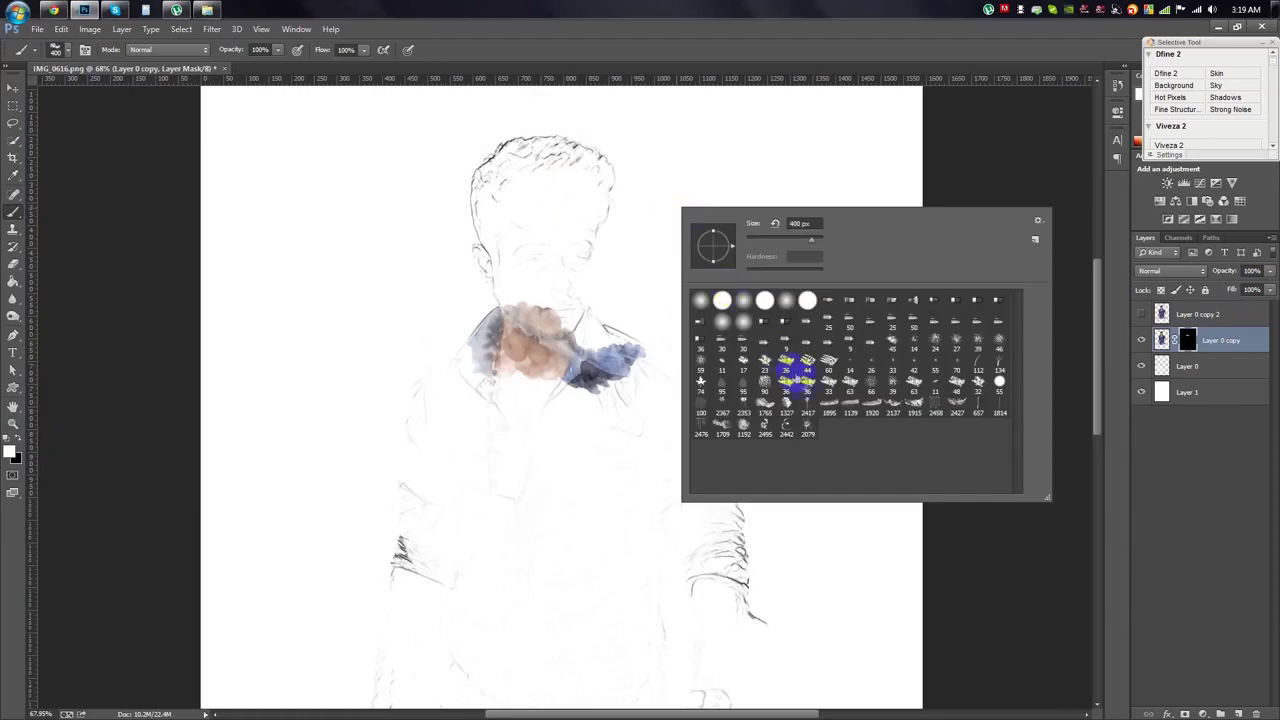
{"action": "left_click_drag", "start_coordinate": [551, 214], "coordinate": [477, 390]}
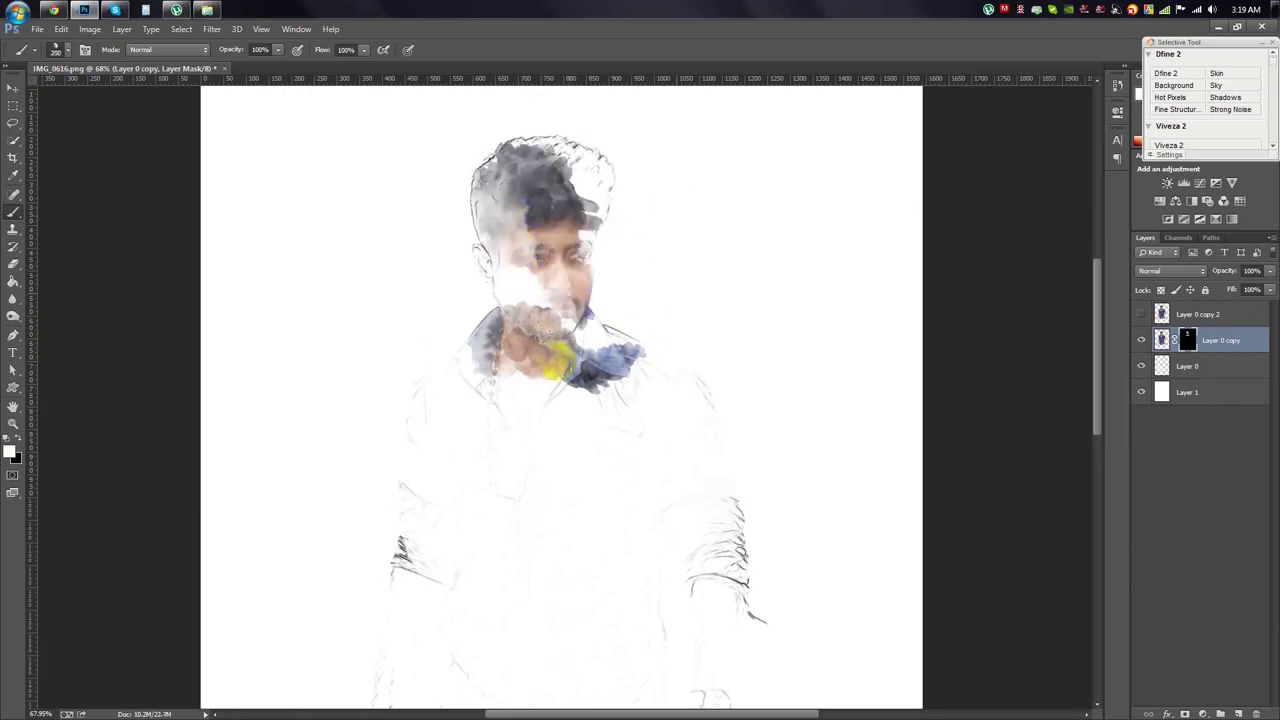
{"action": "mouse_move", "coordinate": [560, 272]}
{"action": "left_mouse_down"}
{"action": "mouse_move", "coordinate": [595, 276]}
{"action": "mouse_move", "coordinate": [557, 229]}
{"action": "mouse_move", "coordinate": [491, 263]}
{"action": "mouse_move", "coordinate": [505, 220]}
{"action": "left_mouse_up"}
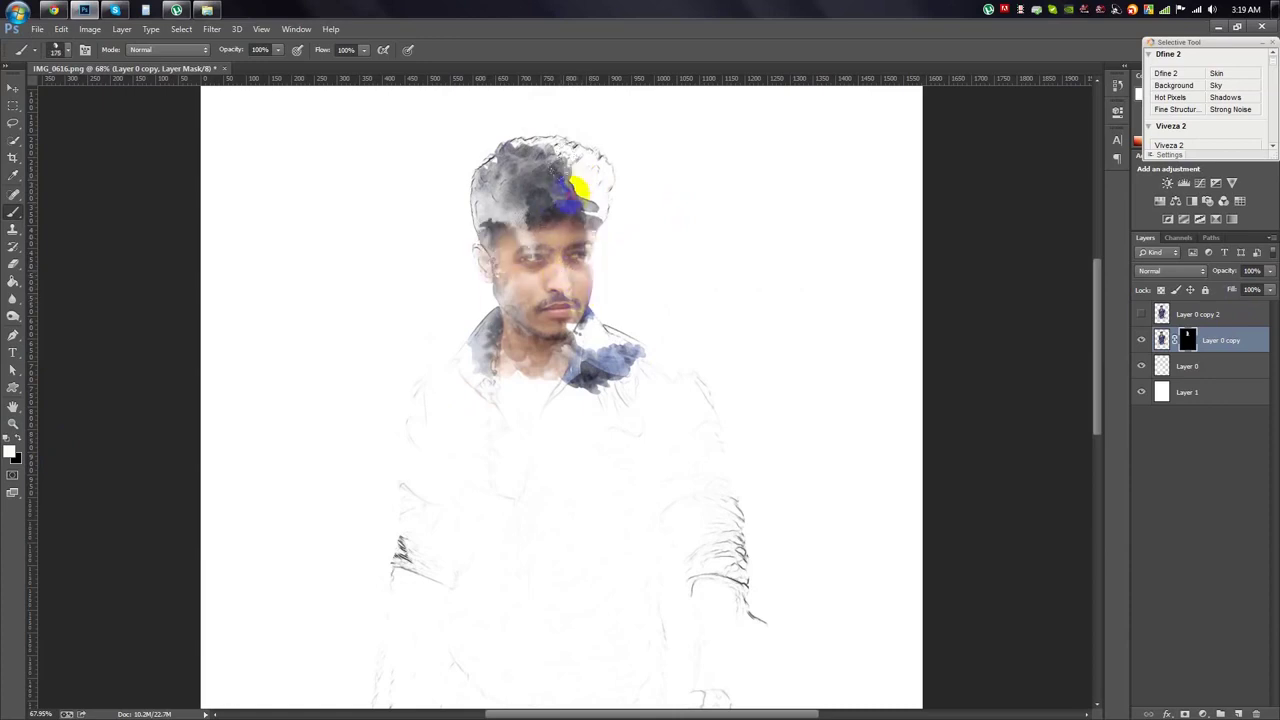
Pick another watercolor brush and reveal colour across the shoulder and belly.
{"action": "right_click", "coordinate": [563, 284]}
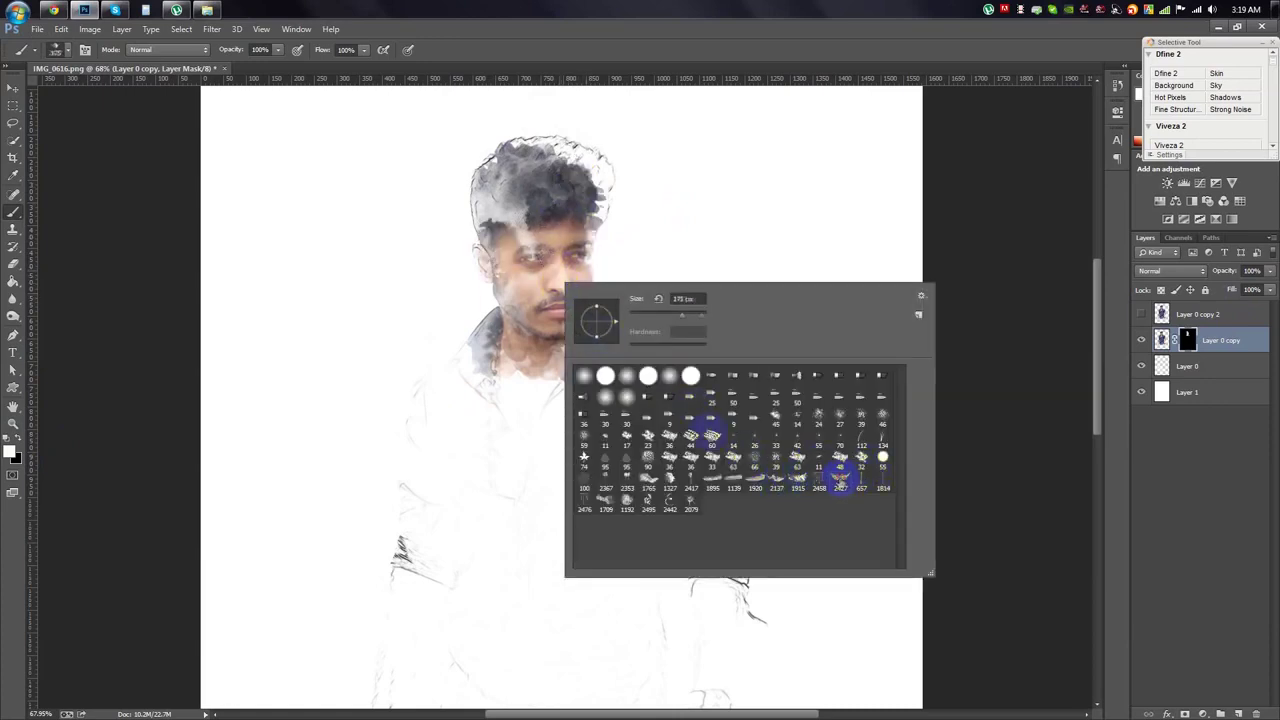
{"action": "left_click", "coordinate": [651, 112]}
{"action": "left_click_drag", "start_coordinate": [571, 428], "coordinate": [606, 400]}
{"action": "mouse_move", "coordinate": [586, 471]}
{"action": "left_mouse_down"}
{"action": "mouse_move", "coordinate": [466, 606]}
{"action": "mouse_move", "coordinate": [423, 606]}
{"action": "mouse_move", "coordinate": [489, 356]}
{"action": "mouse_move", "coordinate": [594, 400]}
{"action": "left_mouse_up"}
{"action": "scroll", "coordinate": [466, 606], "scroll_direction": "down", "scroll_amount": 2}
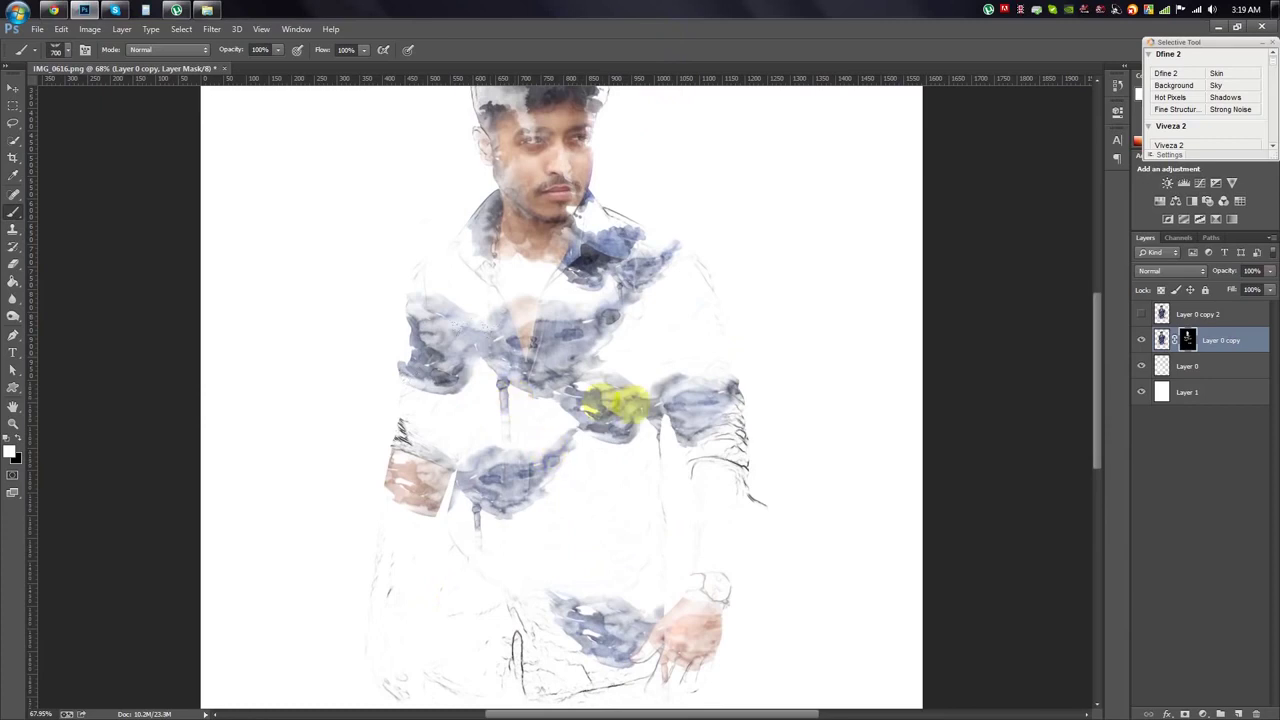
Switch to another watercolor brush and reveal more shirt, chest, hair and lower-left blue.
{"action": "right_click", "coordinate": [627, 410]}
{"action": "left_click", "coordinate": [619, 143]}
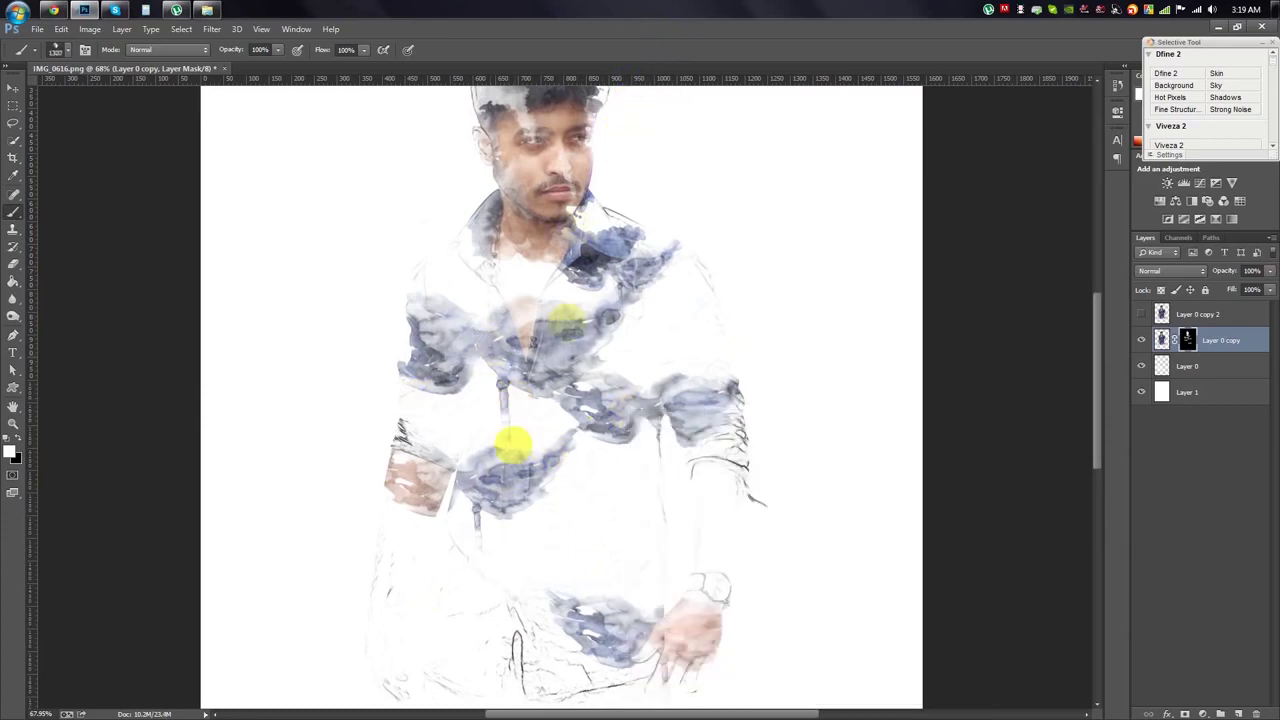
{"action": "mouse_move", "coordinate": [454, 424]}
{"action": "left_mouse_down"}
{"action": "mouse_move", "coordinate": [486, 423]}
{"action": "mouse_move", "coordinate": [529, 286]}
{"action": "mouse_move", "coordinate": [509, 386]}
{"action": "mouse_move", "coordinate": [667, 452]}
{"action": "left_mouse_up"}
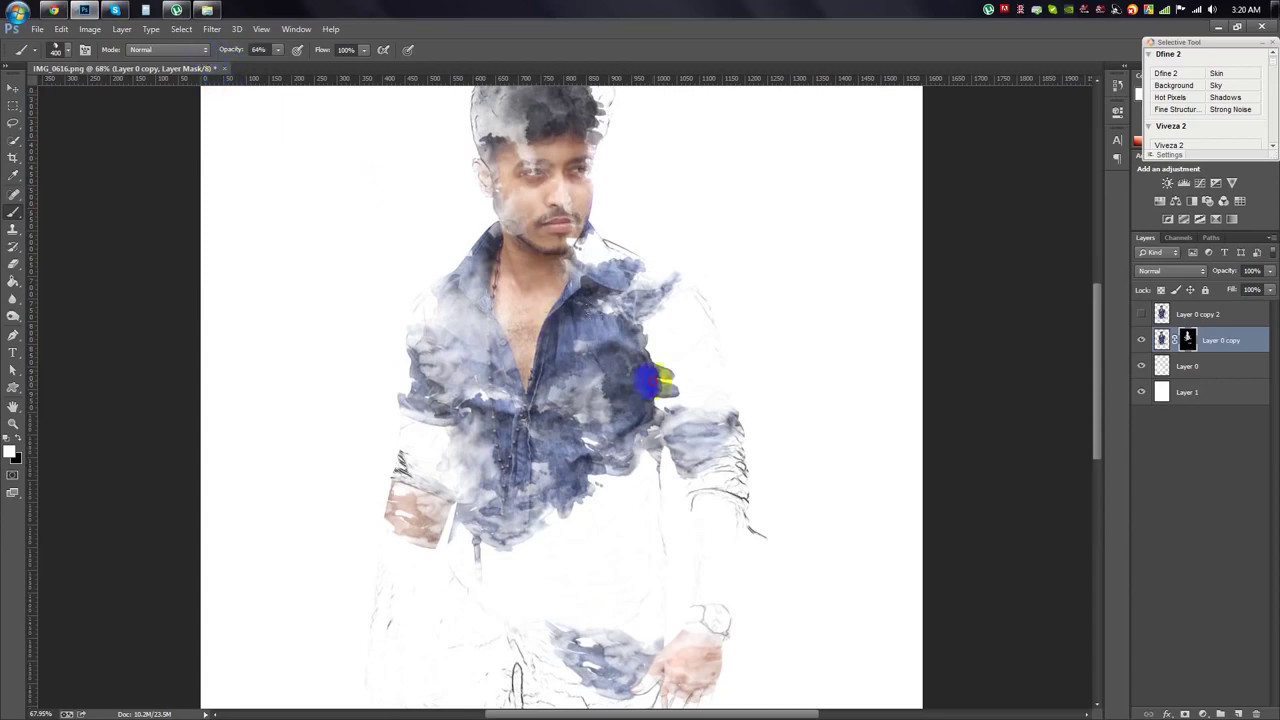
{"action": "left_click_drag", "start_coordinate": [480, 370], "coordinate": [564, 425]}
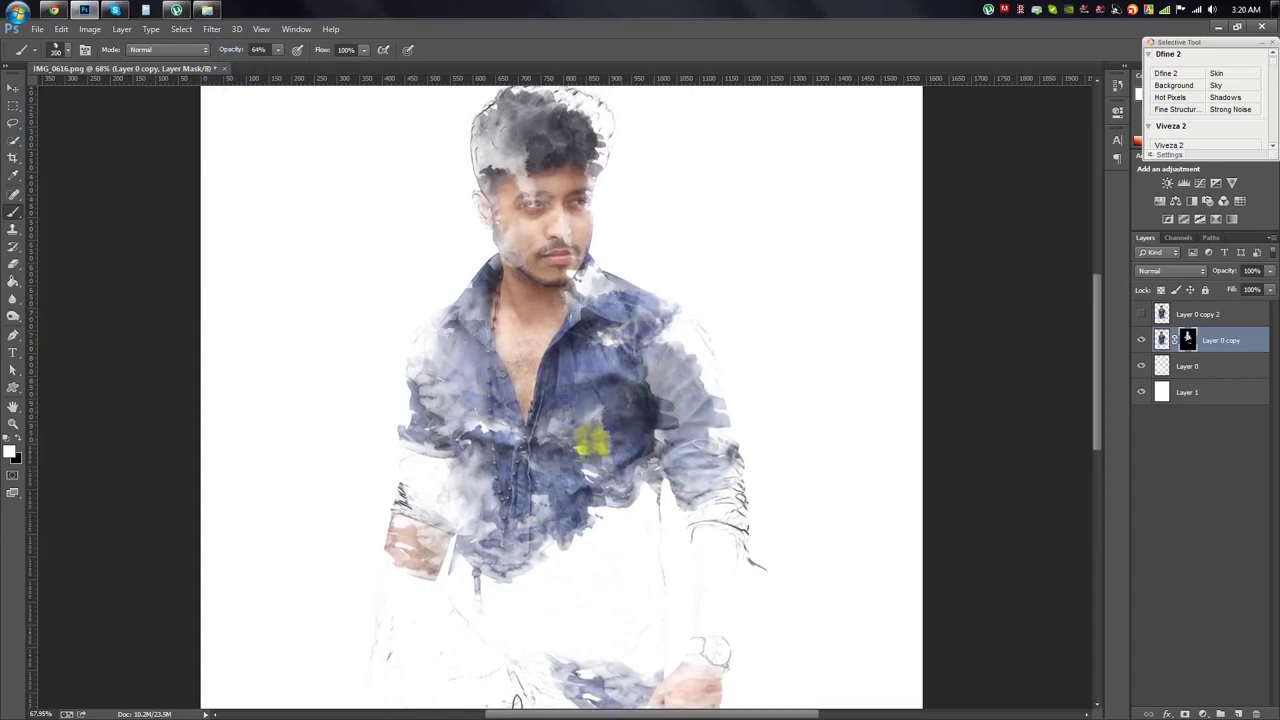
{"action": "scroll", "coordinate": [586, 457], "scroll_direction": "down", "scroll_amount": 3}
{"action": "scroll", "coordinate": [449, 506], "scroll_direction": "down", "scroll_amount": 2}
{"action": "left_click_drag", "start_coordinate": [449, 506], "coordinate": [497, 390]}
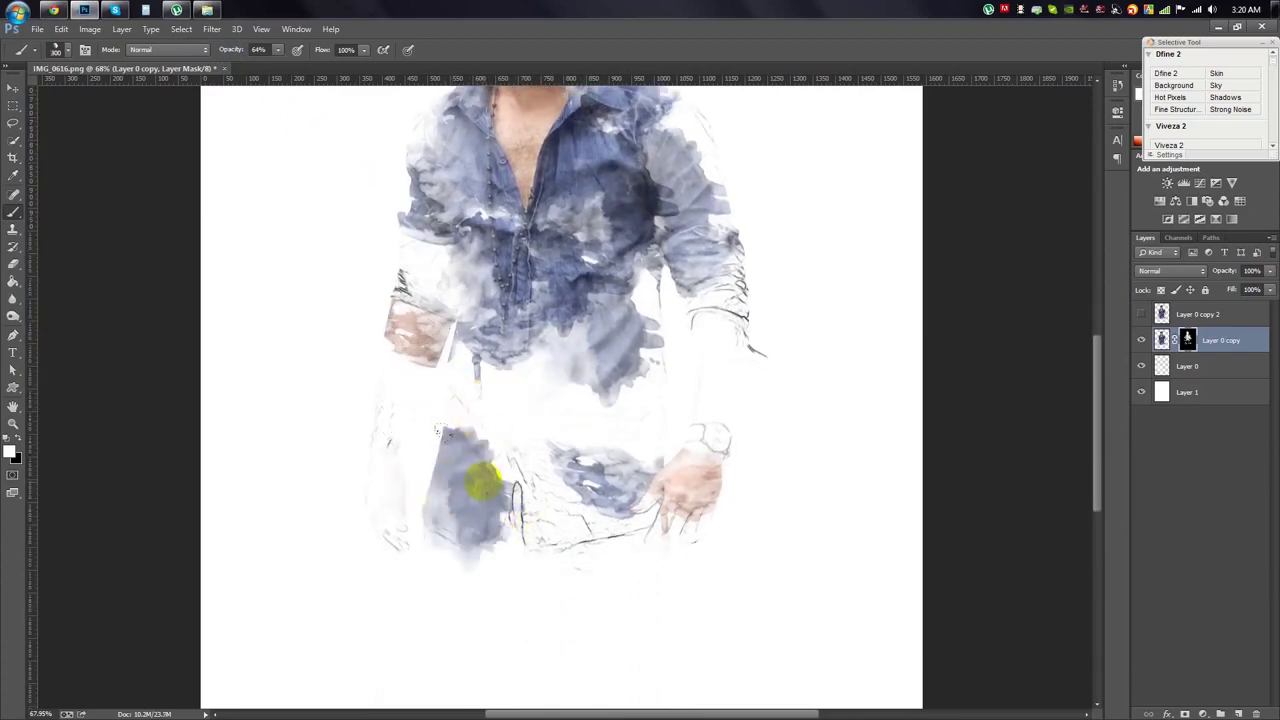
With a different brush preset, reveal more of the lower-left shirt wash.
{"action": "right_click", "coordinate": [561, 428]}
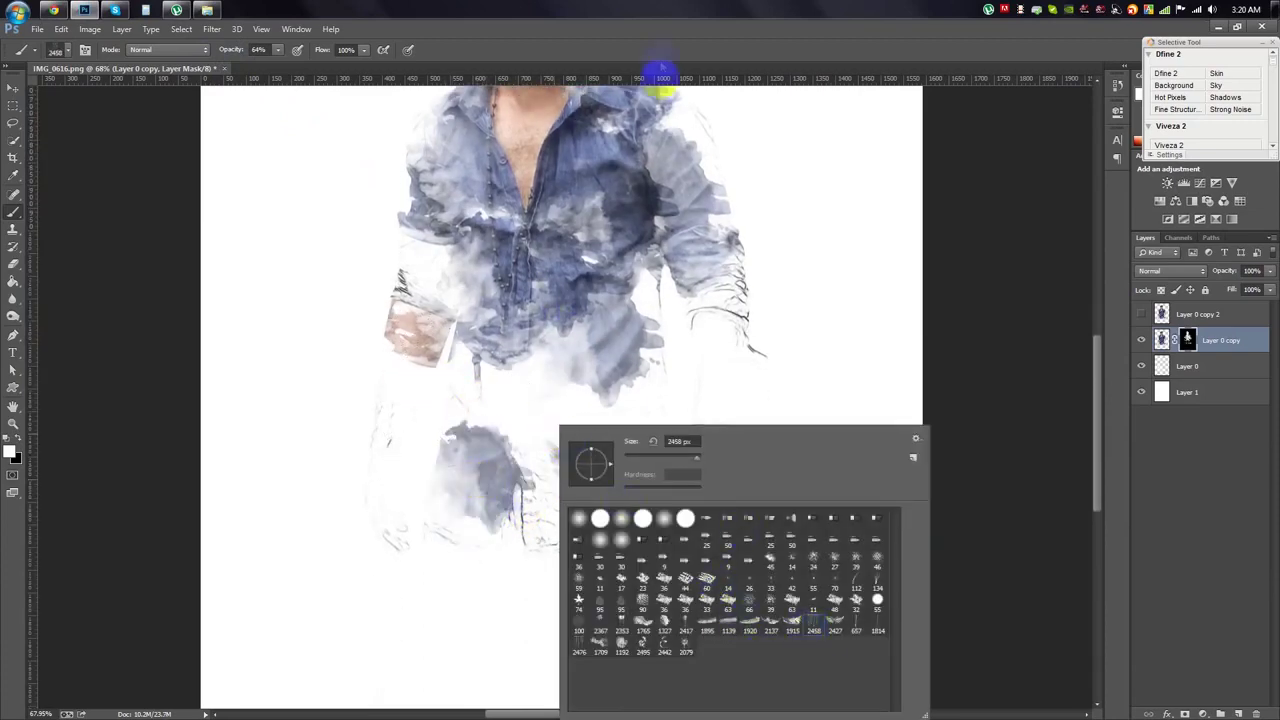
{"action": "left_click", "coordinate": [657, 358]}
{"action": "left_click_drag", "start_coordinate": [456, 490], "coordinate": [434, 522]}
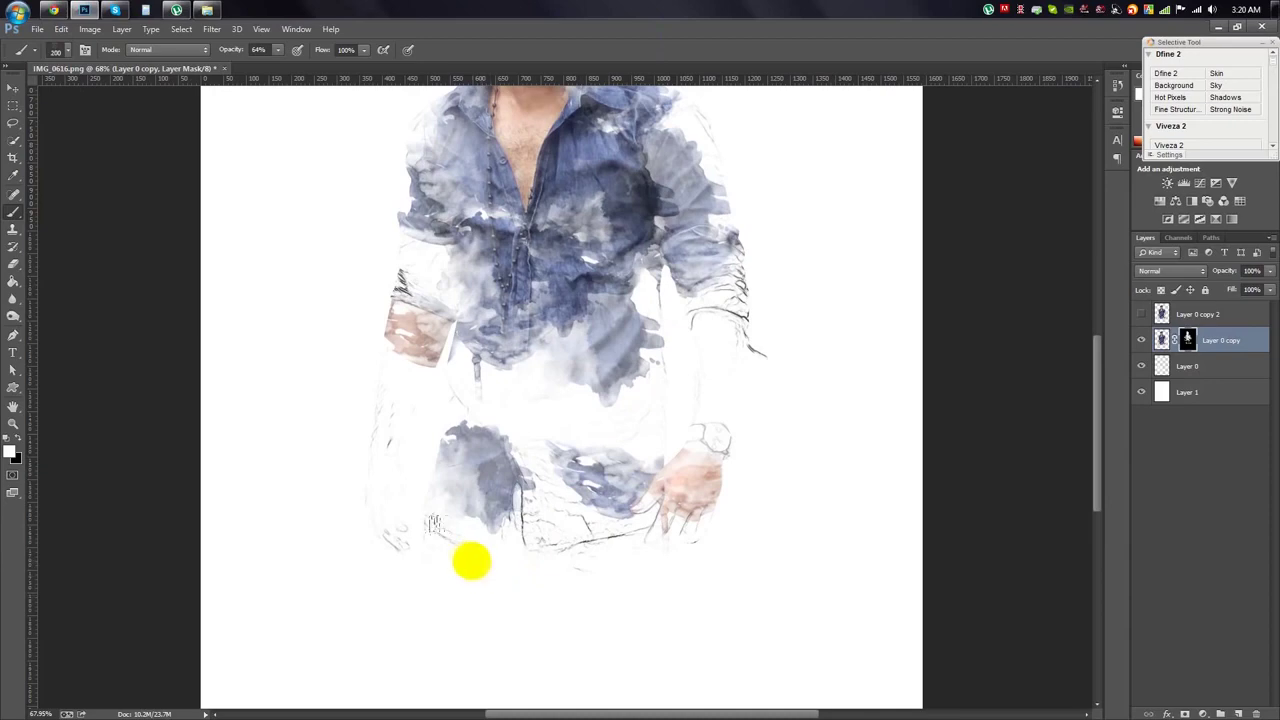
{"action": "scroll", "coordinate": [517, 586], "scroll_direction": "up", "scroll_amount": 2}
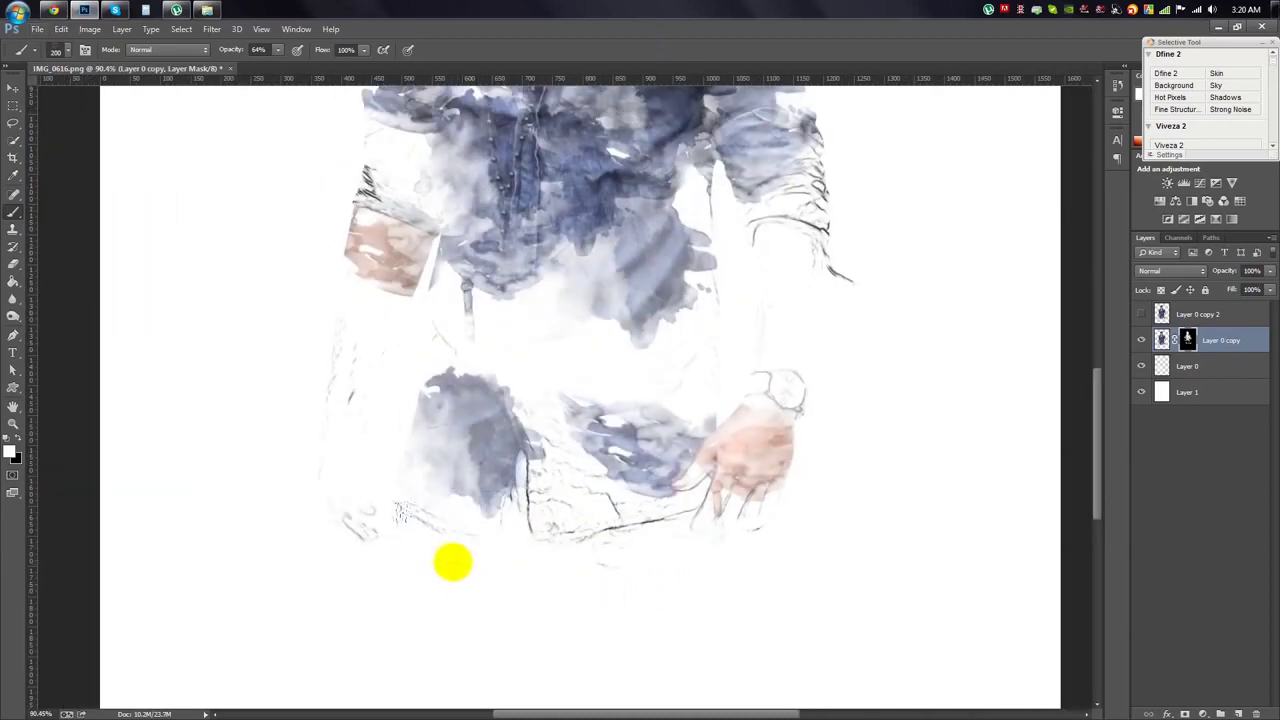
Mask out the stray chair-leg lines, add drips, and deepen the torso wash at 250 px.
{"action": "left_click_drag", "start_coordinate": [495, 560], "coordinate": [405, 515]}
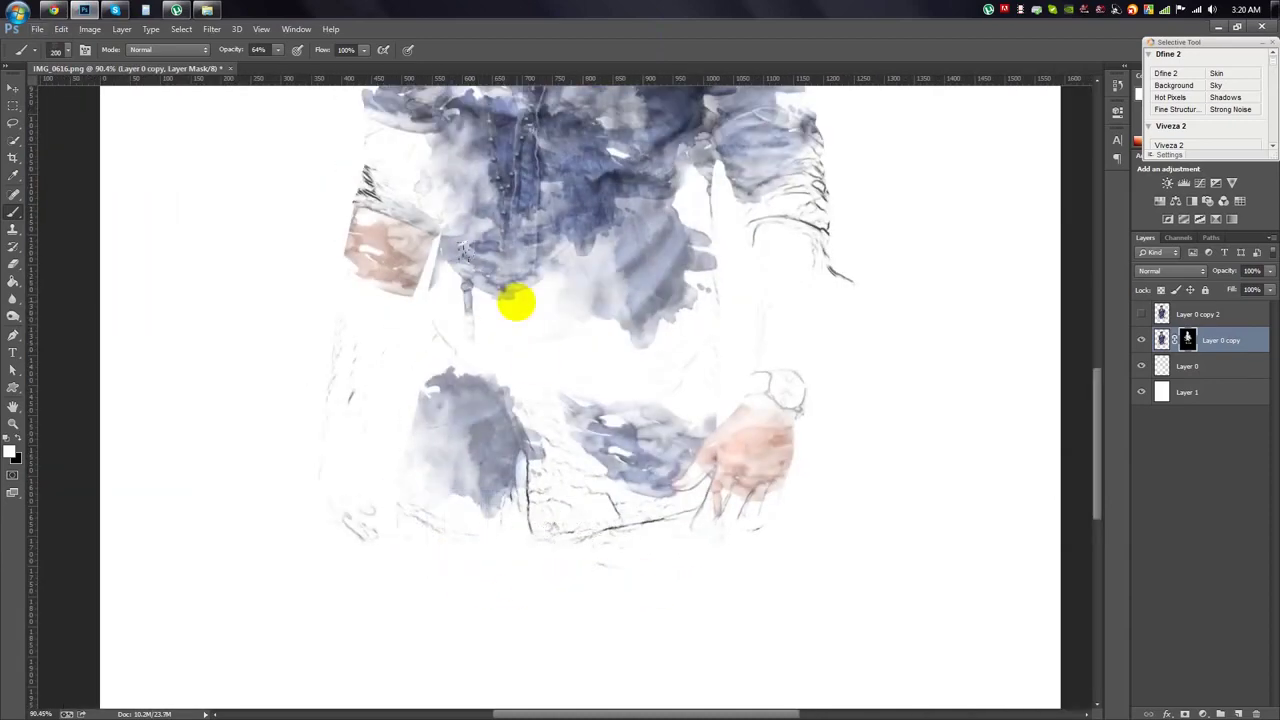
{"action": "left_click_drag", "start_coordinate": [574, 278], "coordinate": [607, 356]}
{"action": "right_click", "coordinate": [642, 360]}
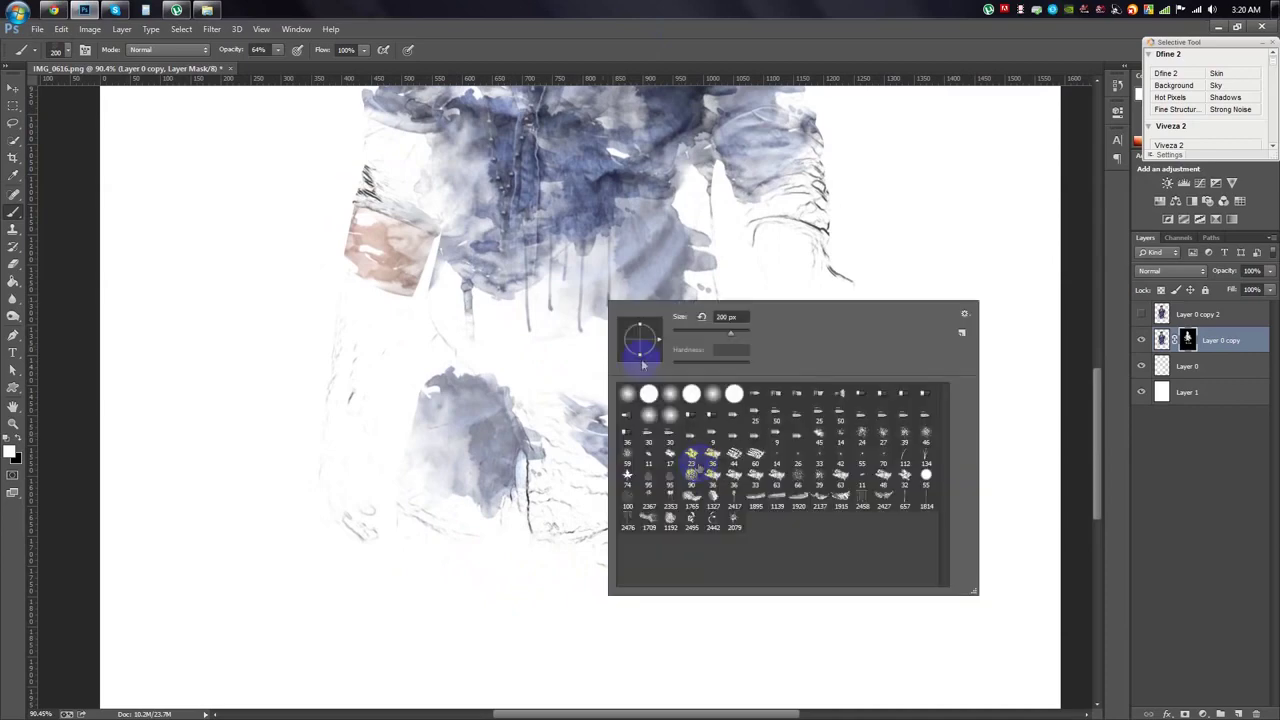
{"action": "type", "text": "250"}
{"action": "key", "text": "Return"}
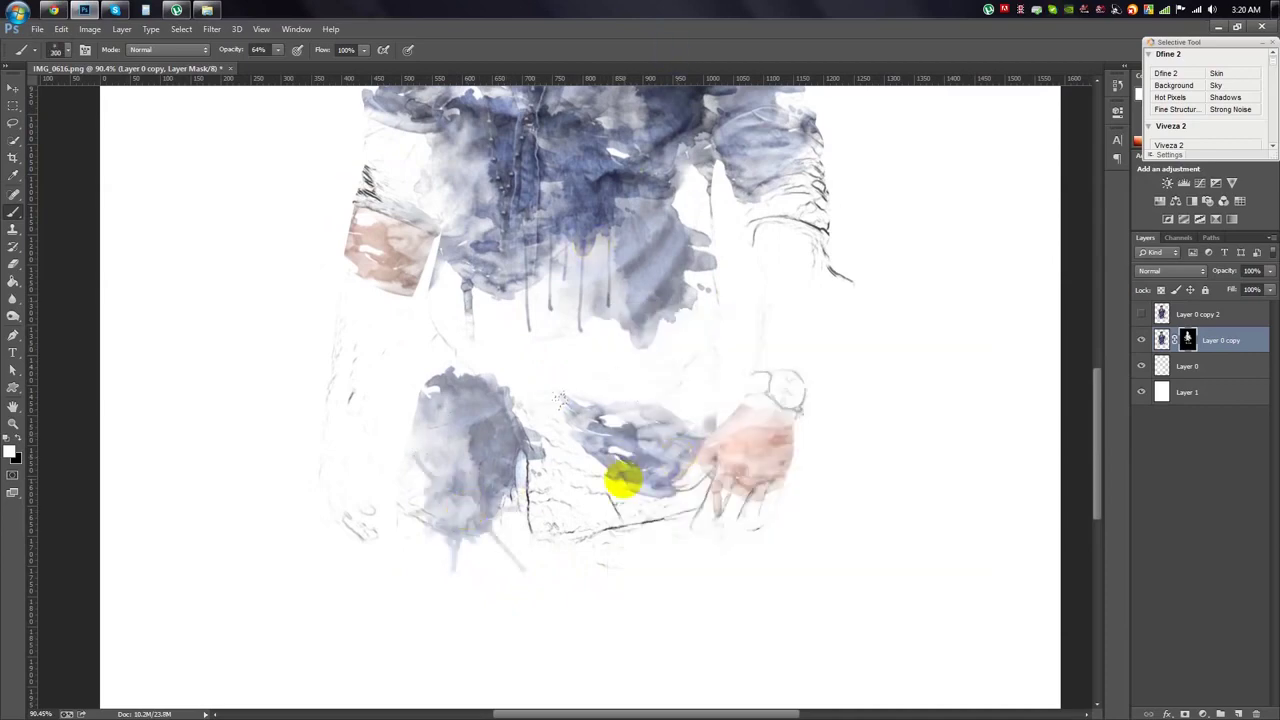
{"action": "left_click_drag", "start_coordinate": [486, 486], "coordinate": [466, 466]}
{"action": "mouse_move", "coordinate": [617, 460]}
{"action": "left_mouse_down"}
{"action": "mouse_move", "coordinate": [506, 481]}
{"action": "mouse_move", "coordinate": [754, 428]}
{"action": "mouse_move", "coordinate": [737, 466]}
{"action": "mouse_move", "coordinate": [838, 415]}
{"action": "left_mouse_up"}
{"action": "mouse_move", "coordinate": [685, 450]}
{"action": "left_mouse_down"}
{"action": "mouse_move", "coordinate": [434, 209]}
{"action": "mouse_move", "coordinate": [586, 294]}
{"action": "left_mouse_up"}
{"action": "scroll", "coordinate": [590, 292], "scroll_direction": "up", "scroll_amount": 2}
Switch brush tips to paint the lower-left blob and the shirt shoulder wash.
{"action": "right_click", "coordinate": [600, 292]}
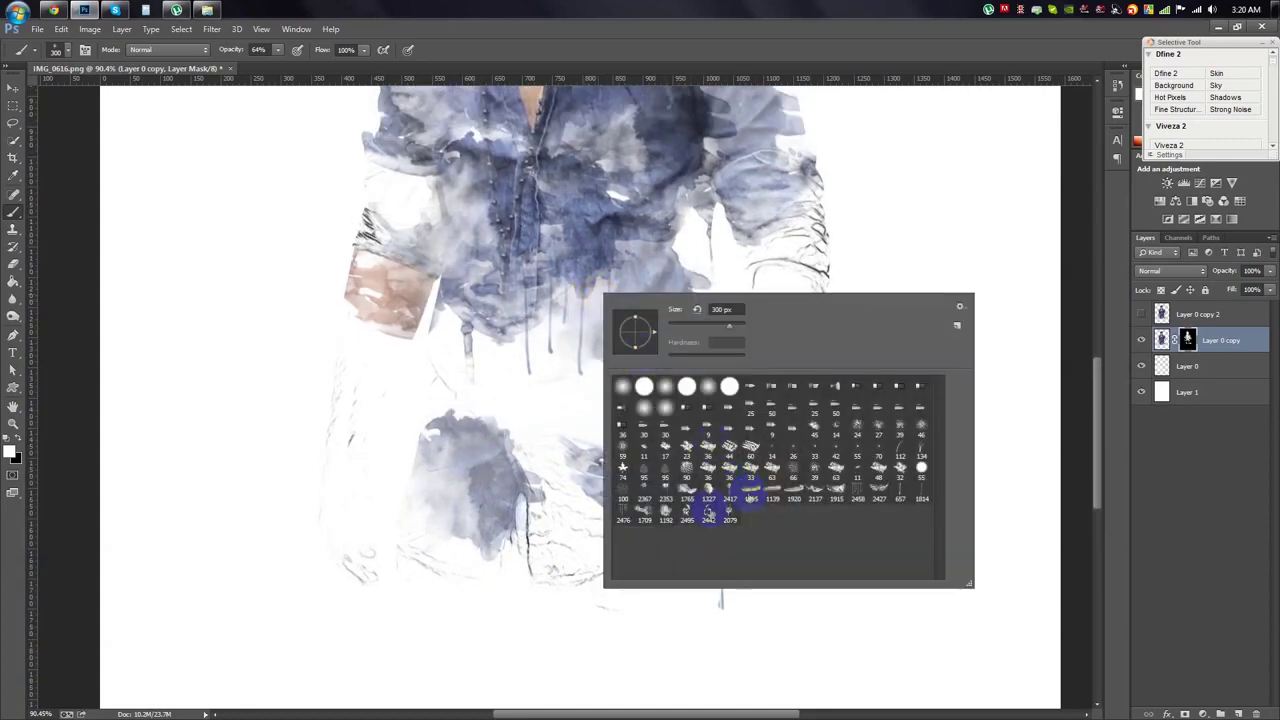
{"action": "left_click", "coordinate": [560, 316]}
{"action": "mouse_move", "coordinate": [394, 494]}
{"action": "left_mouse_down"}
{"action": "mouse_move", "coordinate": [410, 543]}
{"action": "mouse_move", "coordinate": [487, 515]}
{"action": "mouse_move", "coordinate": [634, 530]}
{"action": "mouse_move", "coordinate": [566, 527]}
{"action": "left_mouse_up"}
{"action": "right_click", "coordinate": [707, 625]}
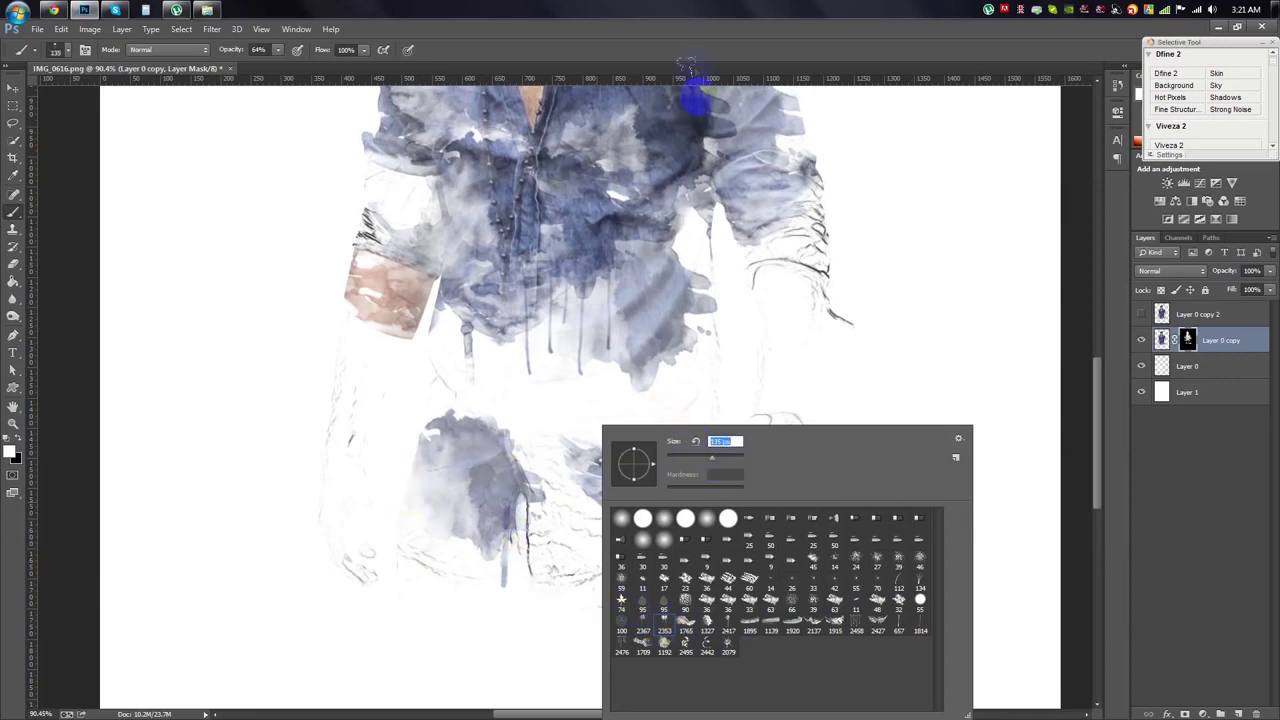
{"action": "left_click", "coordinate": [693, 100]}
{"action": "scroll", "coordinate": [543, 314], "scroll_direction": "up", "scroll_amount": 5}
{"action": "left_click", "coordinate": [715, 295]}
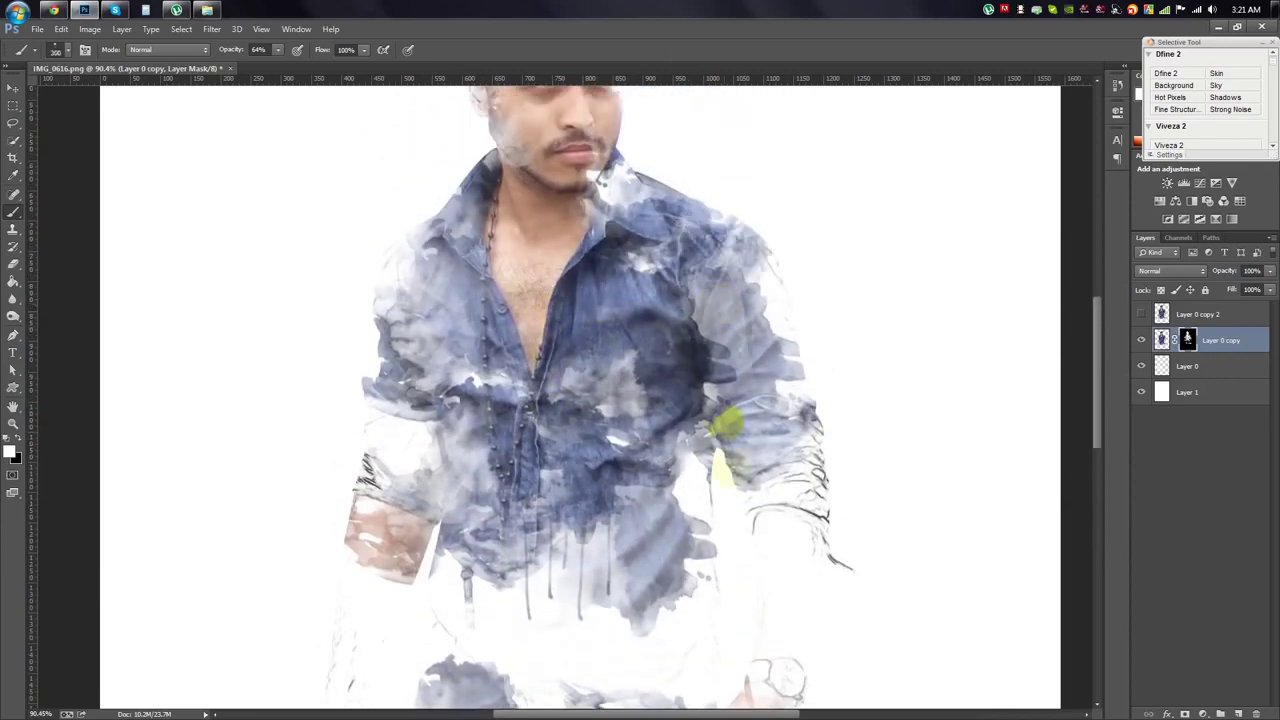
With the 1915 brush tip, paint the left forearm, left hand and arm back in.
{"action": "right_click", "coordinate": [650, 570]}
{"action": "left_click", "coordinate": [670, 110]}
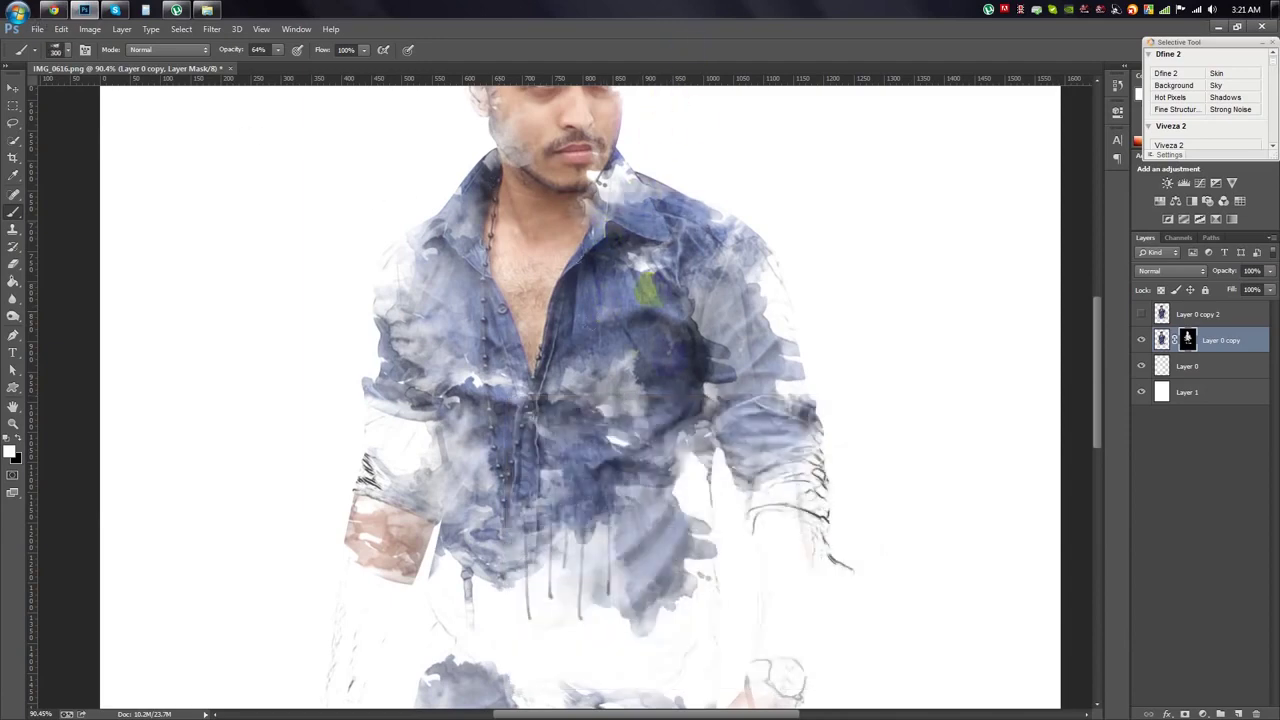
{"action": "left_click_drag", "start_coordinate": [750, 494], "coordinate": [766, 560]}
{"action": "scroll", "coordinate": [766, 560], "scroll_direction": "down", "scroll_amount": 2}
{"action": "left_click", "coordinate": [363, 551]}
{"action": "scroll", "coordinate": [350, 560], "scroll_direction": "down", "scroll_amount": 2}
{"action": "left_click_drag", "start_coordinate": [355, 545], "coordinate": [330, 598]}
{"action": "scroll", "coordinate": [350, 560], "scroll_direction": "down", "scroll_amount": 2}
{"action": "left_click", "coordinate": [366, 571]}
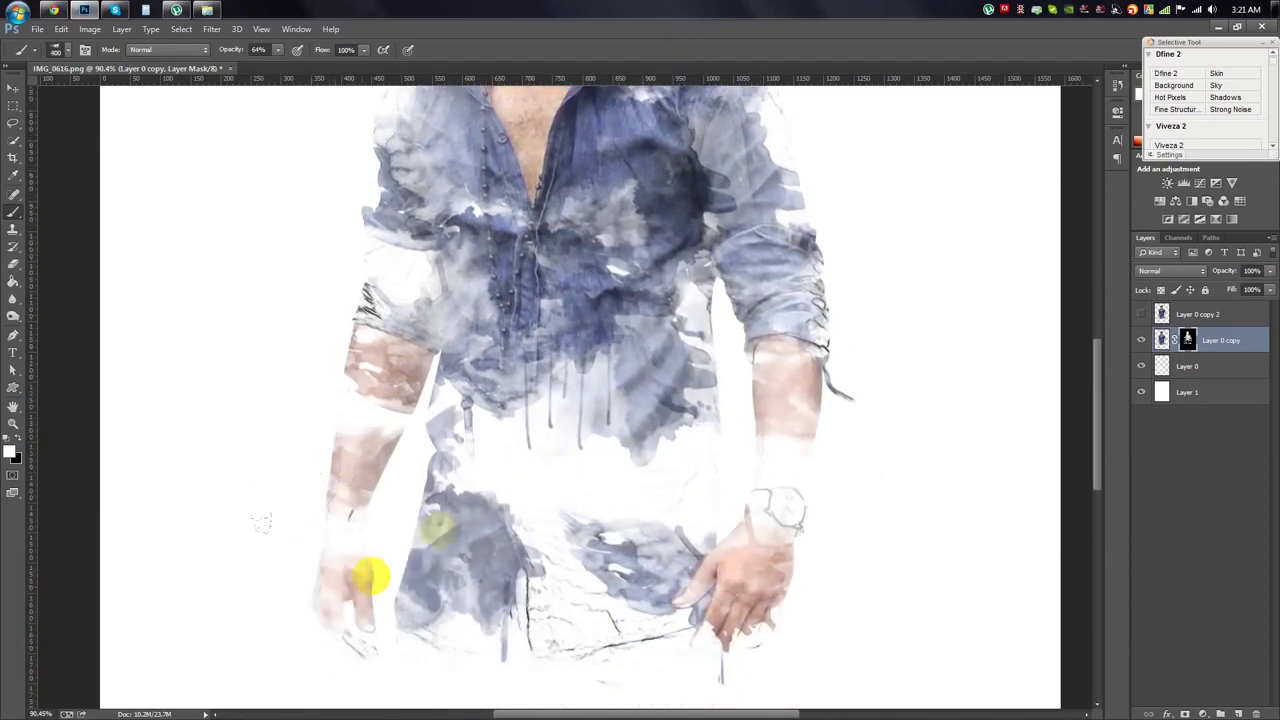
{"action": "left_click", "coordinate": [577, 466]}
{"action": "left_click", "coordinate": [611, 489]}
{"action": "left_click", "coordinate": [410, 537]}
Dab watercolor wash across the shirt using a couple of different brush tips.
{"action": "right_click", "coordinate": [515, 540]}
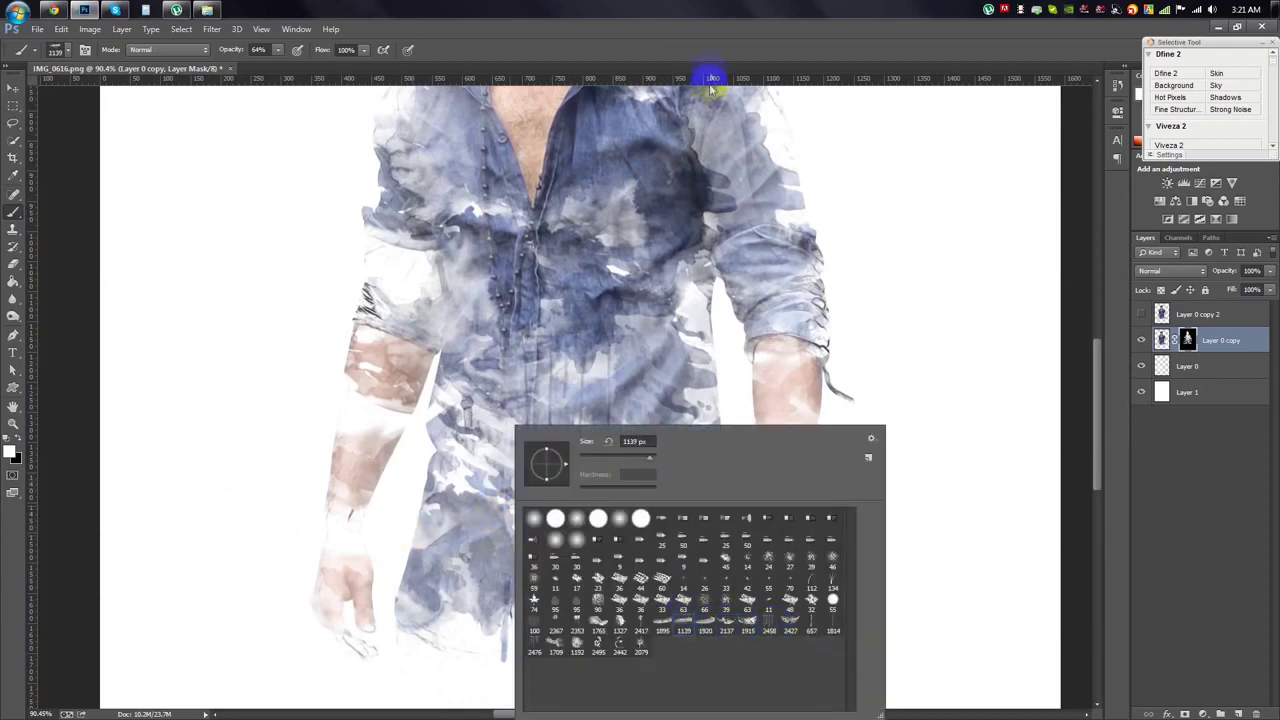
{"action": "left_click", "coordinate": [634, 354]}
{"action": "left_click", "coordinate": [640, 406]}
{"action": "left_click", "coordinate": [571, 503]}
{"action": "left_click", "coordinate": [506, 444]}
{"action": "left_click", "coordinate": [573, 378]}
{"action": "right_click", "coordinate": [573, 378]}
{"action": "left_click", "coordinate": [640, 310]}
{"action": "right_click", "coordinate": [641, 309]}
{"action": "left_click", "coordinate": [722, 485]}
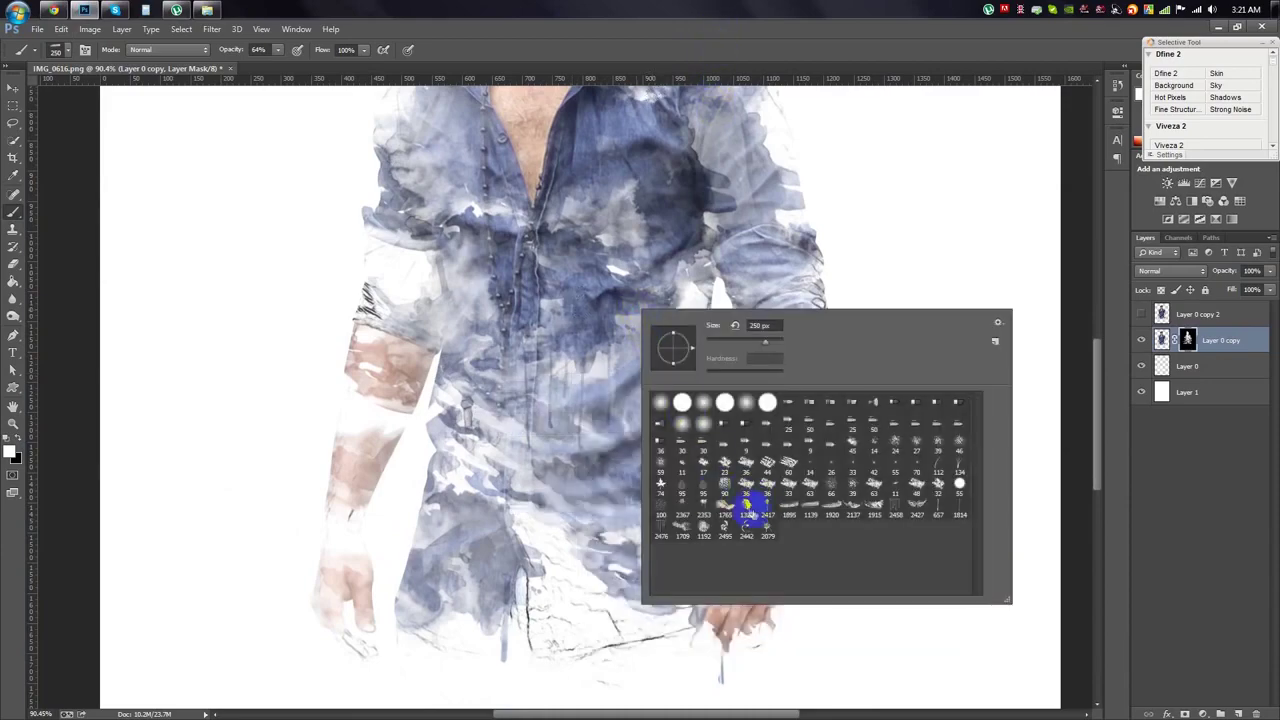
Reveal the right sleeve, arm and hand, then paint more chest and hair in.
{"action": "left_click", "coordinate": [645, 93]}
{"action": "left_click", "coordinate": [731, 414]}
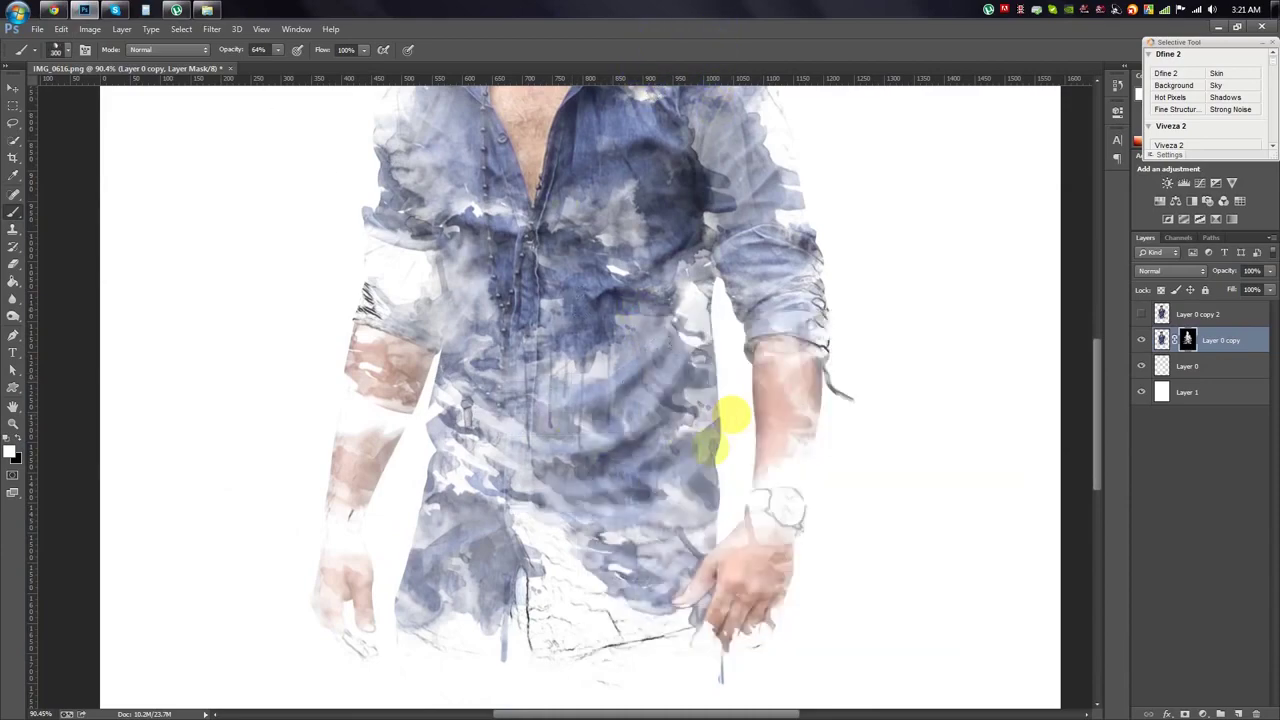
{"action": "scroll", "coordinate": [651, 434], "scroll_direction": "up", "scroll_amount": 5}
{"action": "left_click", "coordinate": [457, 451]}
{"action": "left_click", "coordinate": [605, 352]}
{"action": "scroll", "coordinate": [605, 352], "scroll_direction": "up", "scroll_amount": 4}
{"action": "left_click_drag", "start_coordinate": [500, 180], "coordinate": [630, 200]}
{"action": "mouse_move", "coordinate": [480, 200]}
{"action": "left_mouse_down"}
{"action": "mouse_move", "coordinate": [514, 234]}
{"action": "mouse_move", "coordinate": [494, 257]}
{"action": "mouse_move", "coordinate": [594, 243]}
{"action": "left_mouse_up"}
{"action": "scroll", "coordinate": [600, 255], "scroll_direction": "down", "scroll_amount": 3}
{"action": "scroll", "coordinate": [615, 375], "scroll_direction": "up", "scroll_amount": 2}
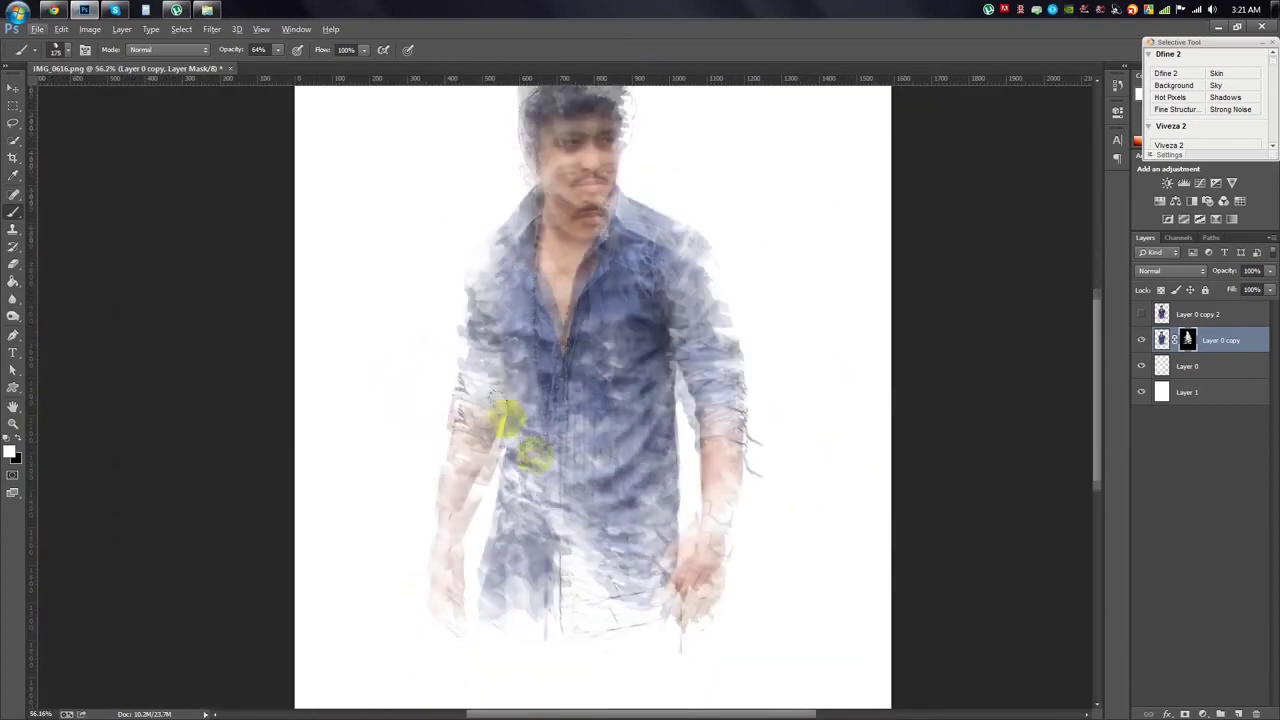
Reveal more of the shirt and extend the wash down onto the jeans.
{"action": "mouse_move", "coordinate": [592, 520]}
{"action": "left_mouse_down"}
{"action": "mouse_move", "coordinate": [627, 588]}
{"action": "mouse_move", "coordinate": [530, 555]}
{"action": "mouse_move", "coordinate": [420, 560]}
{"action": "mouse_move", "coordinate": [440, 440]}
{"action": "left_mouse_up"}
{"action": "left_click_drag", "start_coordinate": [601, 452], "coordinate": [586, 543]}
{"action": "scroll", "coordinate": [586, 543], "scroll_direction": "down", "scroll_amount": 2}
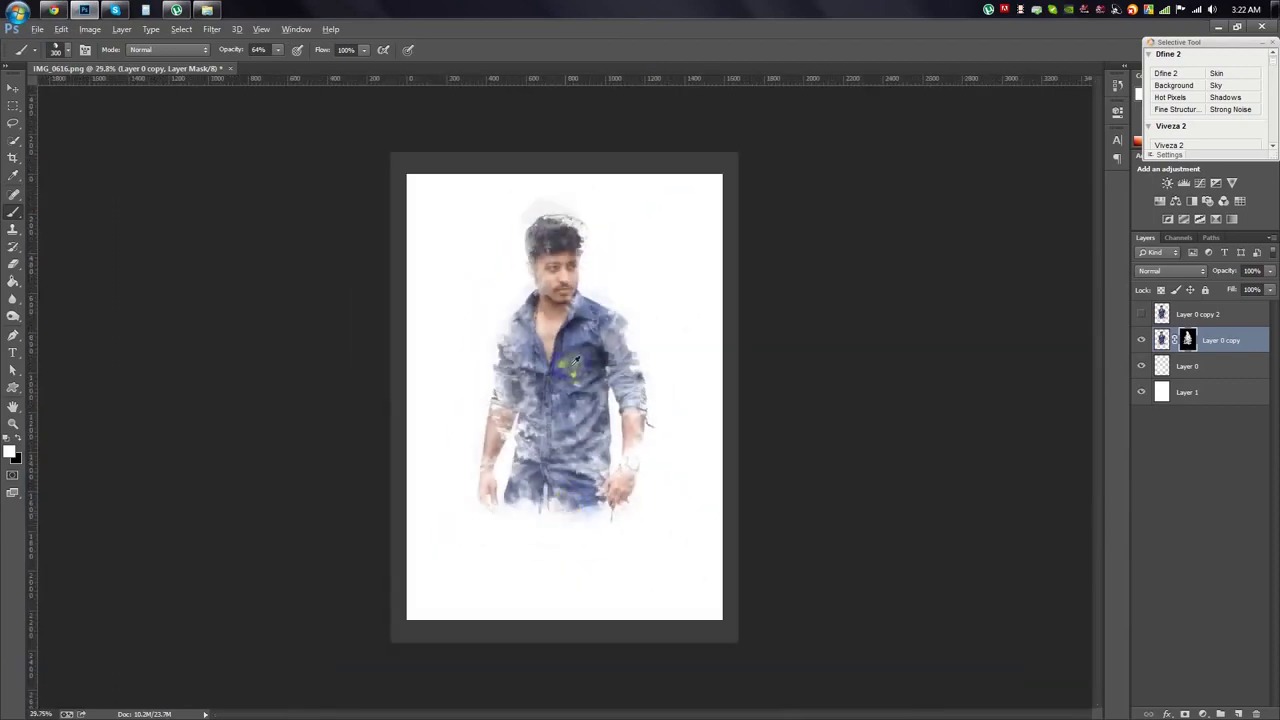
{"action": "scroll", "coordinate": [578, 318], "scroll_direction": "up", "scroll_amount": 3}
{"action": "left_click", "coordinate": [605, 335]}
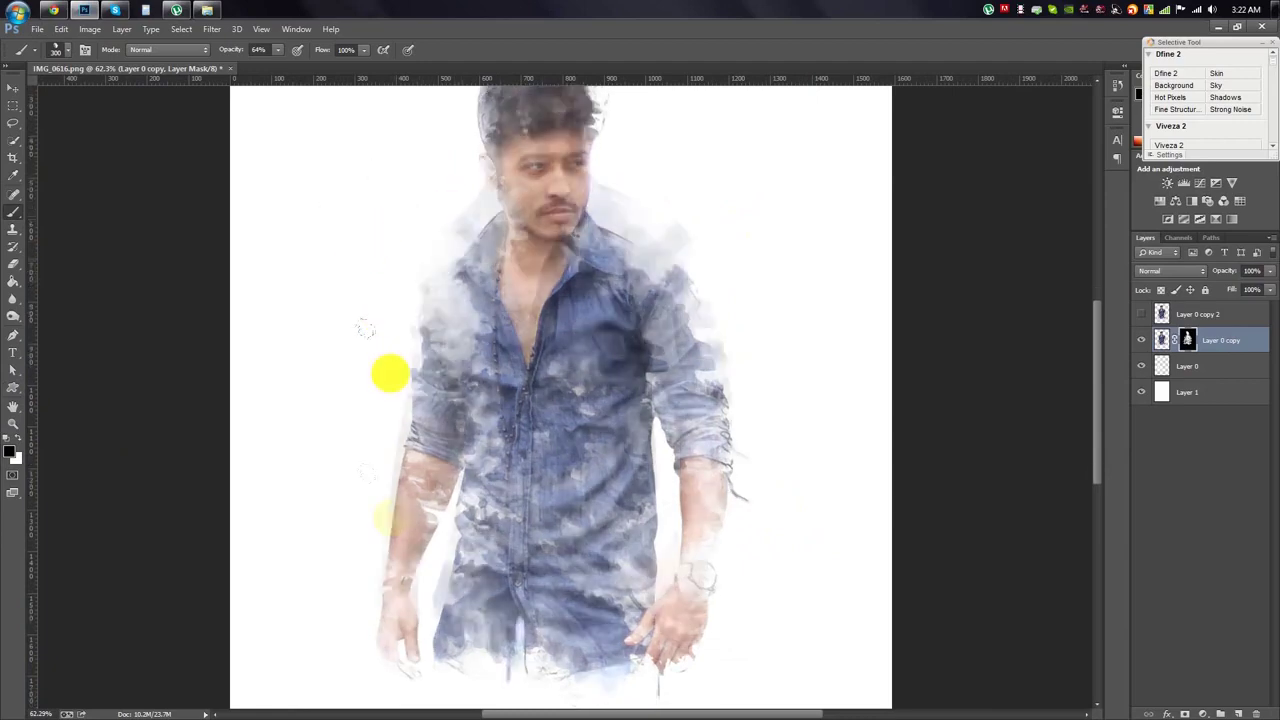
{"action": "scroll", "coordinate": [364, 329], "scroll_direction": "down", "scroll_amount": 2}
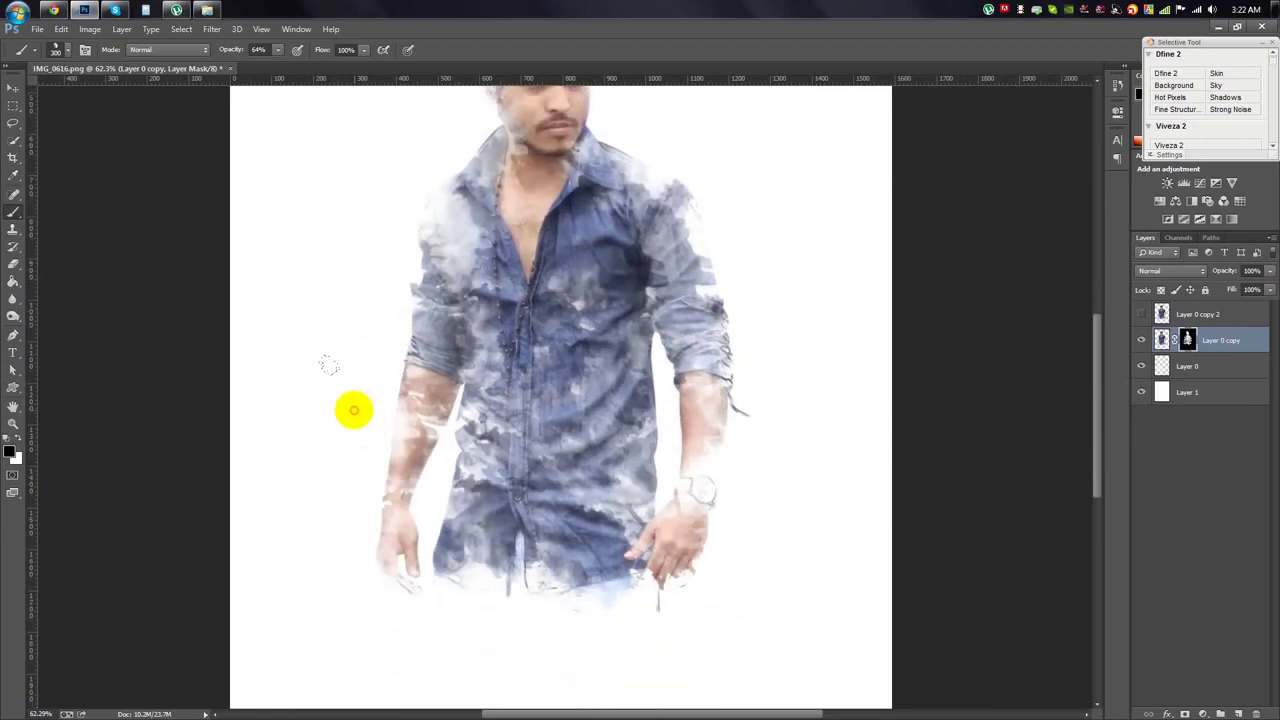
With a drip brush, paint drip streaks along the lower-left hem and near the right hand.
{"action": "right_click", "coordinate": [680, 429]}
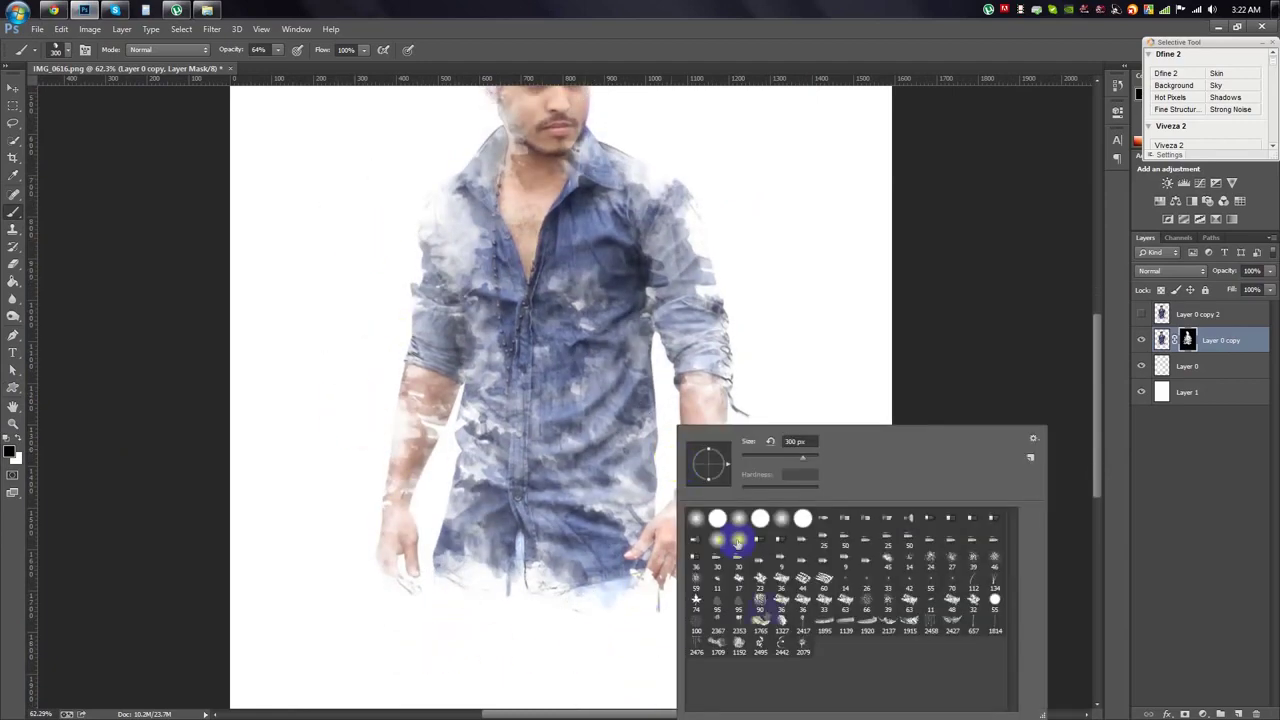
{"action": "left_click", "coordinate": [929, 429]}
{"action": "right_click", "coordinate": [678, 487]}
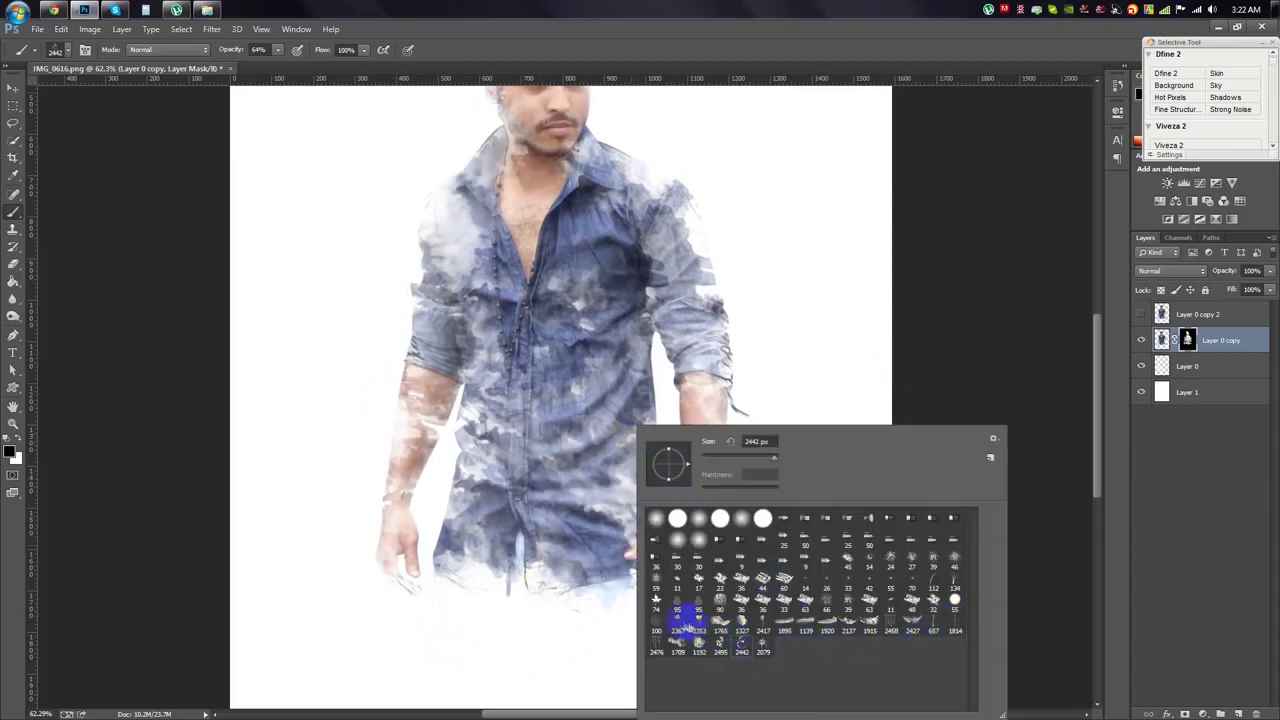
{"action": "left_click", "coordinate": [622, 38]}
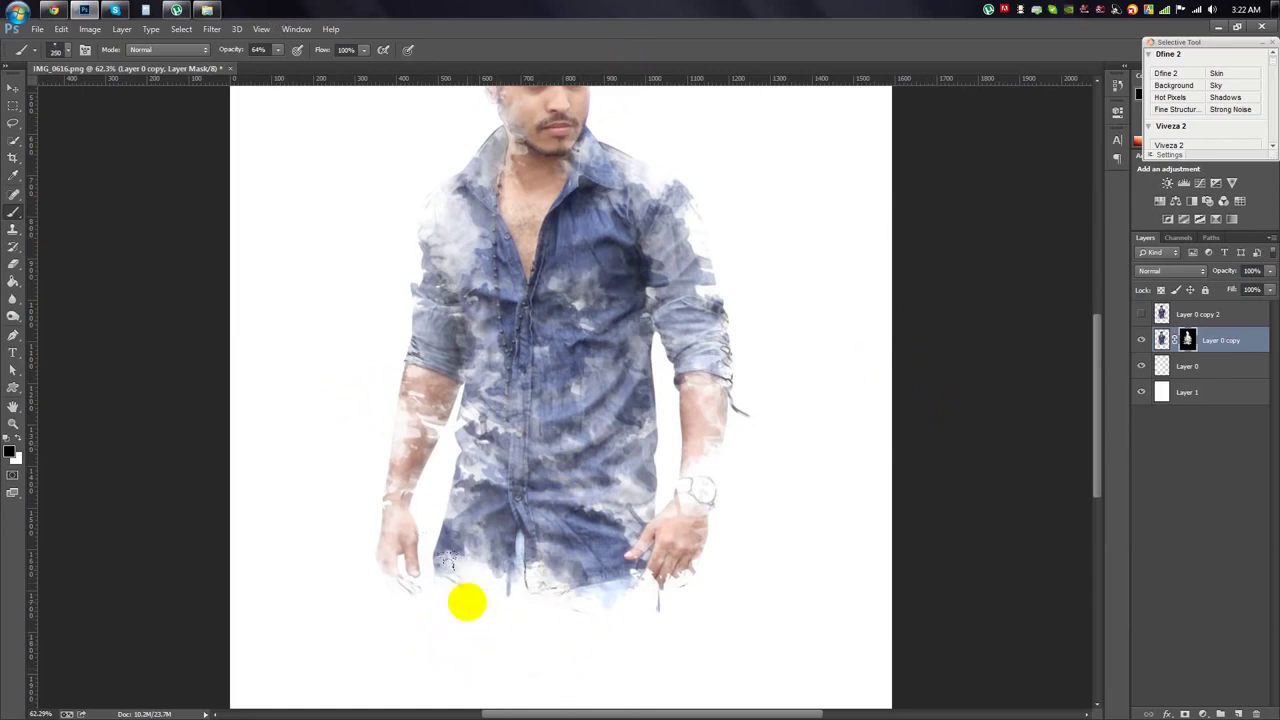
{"action": "left_click_drag", "start_coordinate": [478, 579], "coordinate": [474, 580]}
{"action": "left_click", "coordinate": [650, 537]}
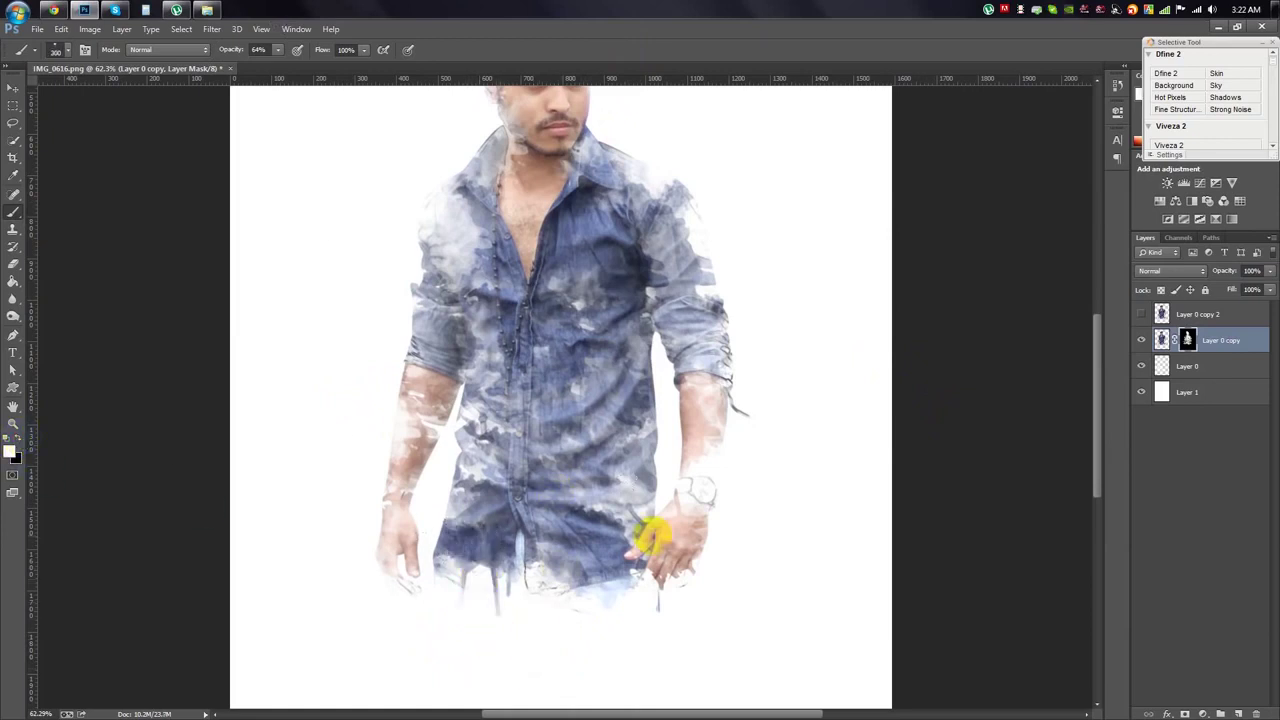
{"action": "left_click_drag", "start_coordinate": [585, 590], "coordinate": [580, 591]}
{"action": "scroll", "coordinate": [694, 514], "scroll_direction": "down", "scroll_amount": 3}
{"action": "left_click_drag", "start_coordinate": [697, 515], "coordinate": [575, 500]}
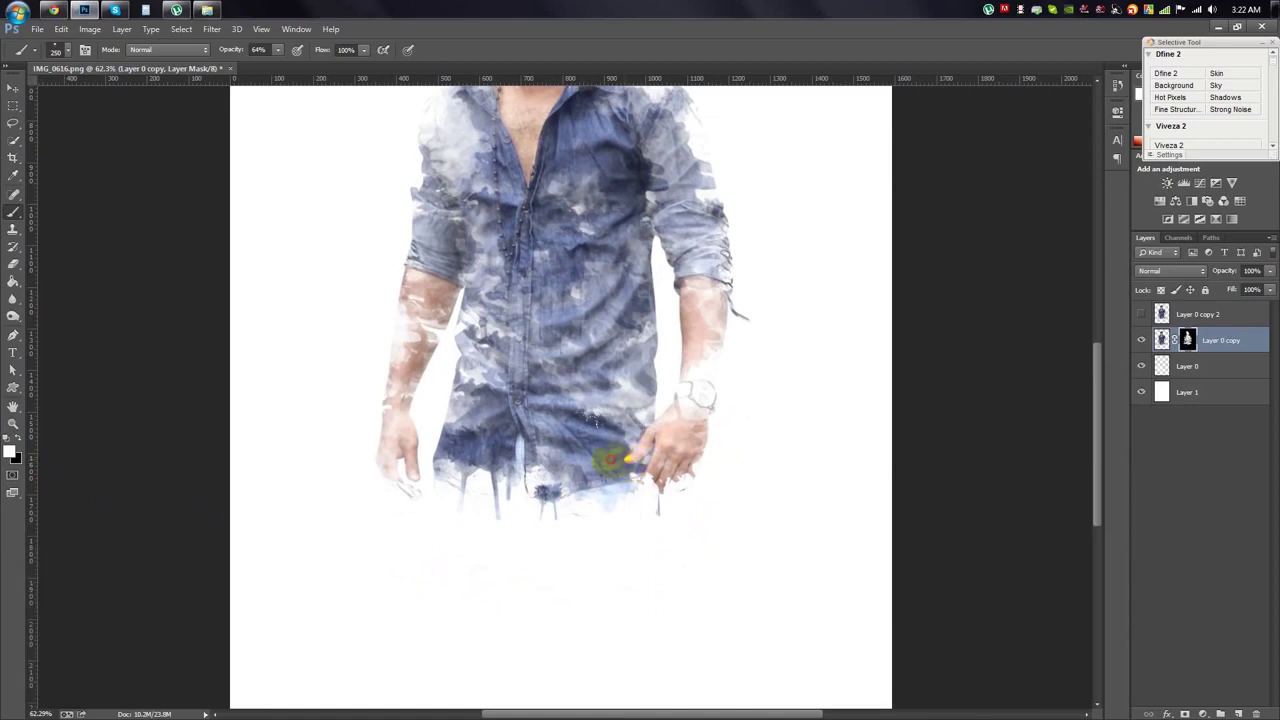
Switch brush tips and deepen the shirt wash above the right hand.
{"action": "right_click", "coordinate": [740, 448]}
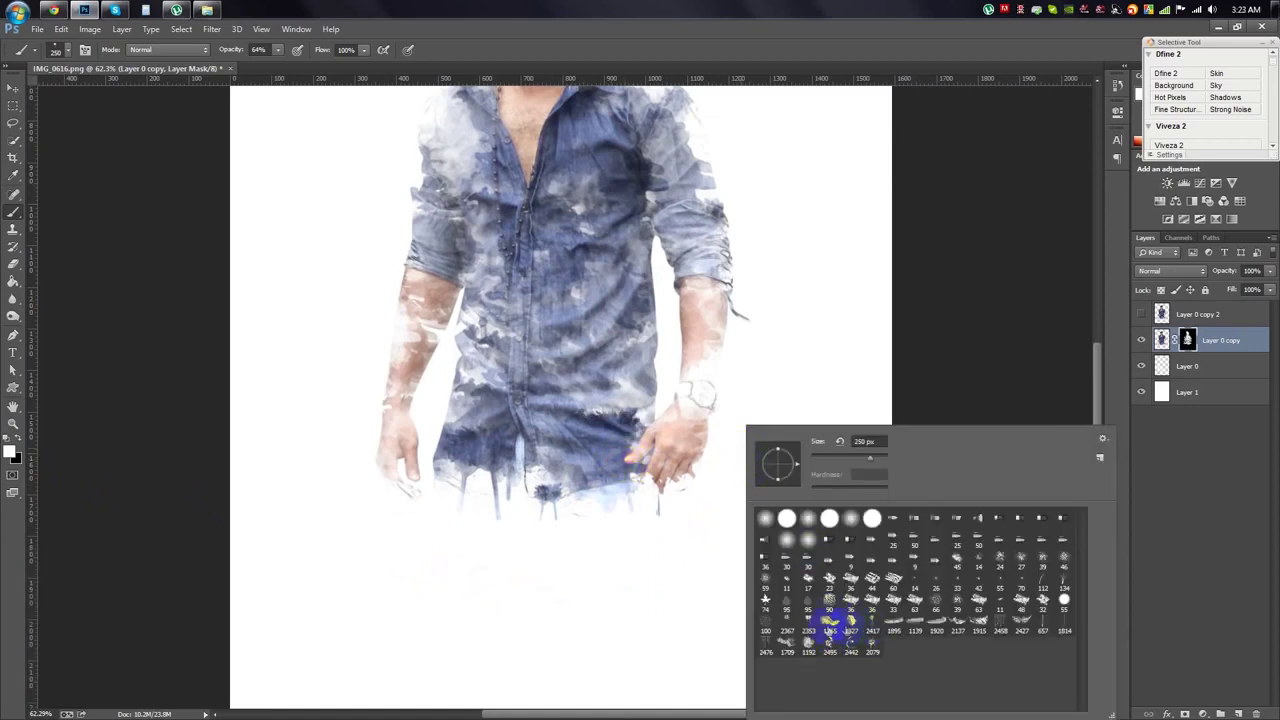
{"action": "left_click", "coordinate": [646, 60]}
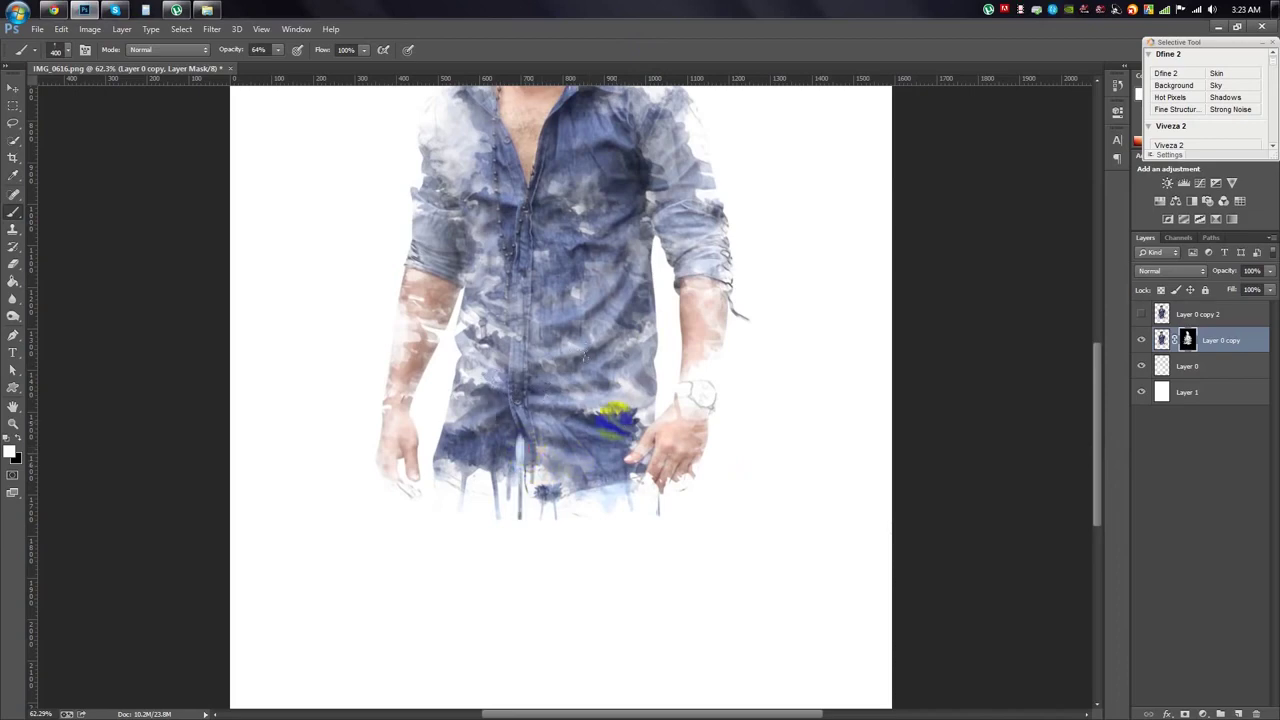
{"action": "left_click_drag", "start_coordinate": [528, 428], "coordinate": [545, 412]}
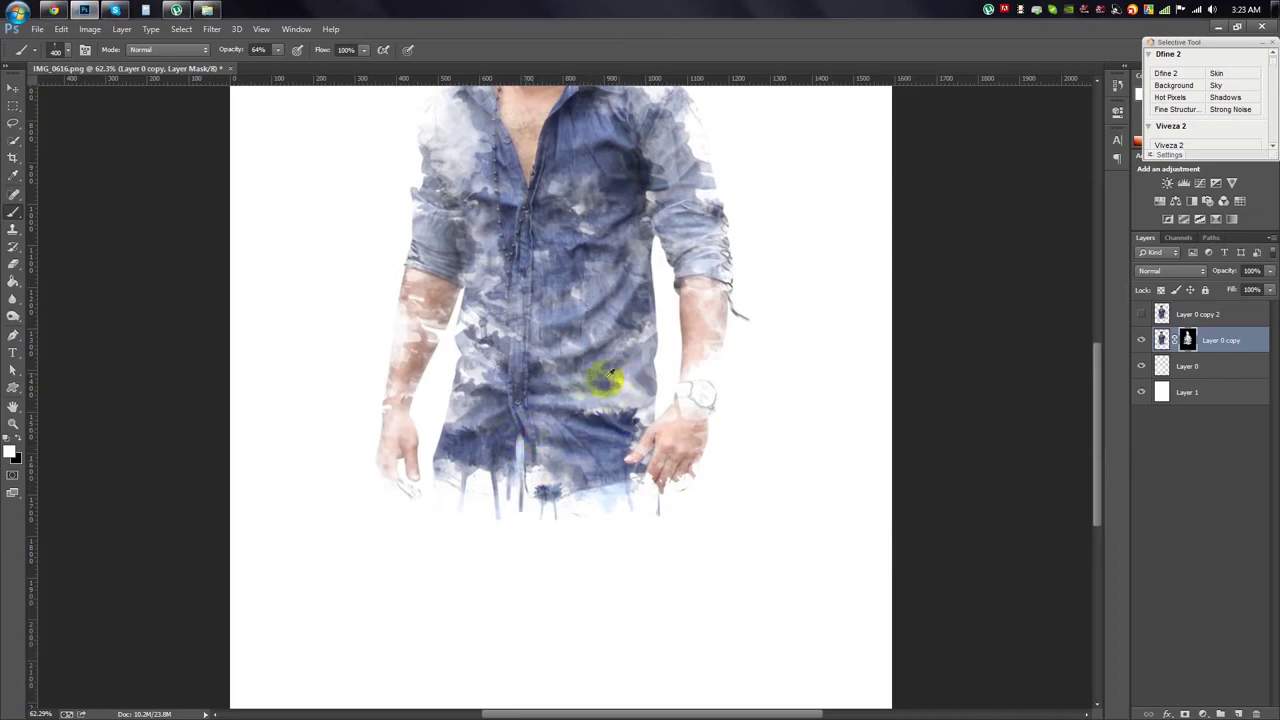
{"action": "scroll", "coordinate": [494, 380], "scroll_direction": "down", "scroll_amount": 3}
{"action": "scroll", "coordinate": [531, 251], "scroll_direction": "up", "scroll_amount": 2, "text": "alt"}
{"action": "scroll", "coordinate": [546, 366], "scroll_direction": "up", "scroll_amount": 3}
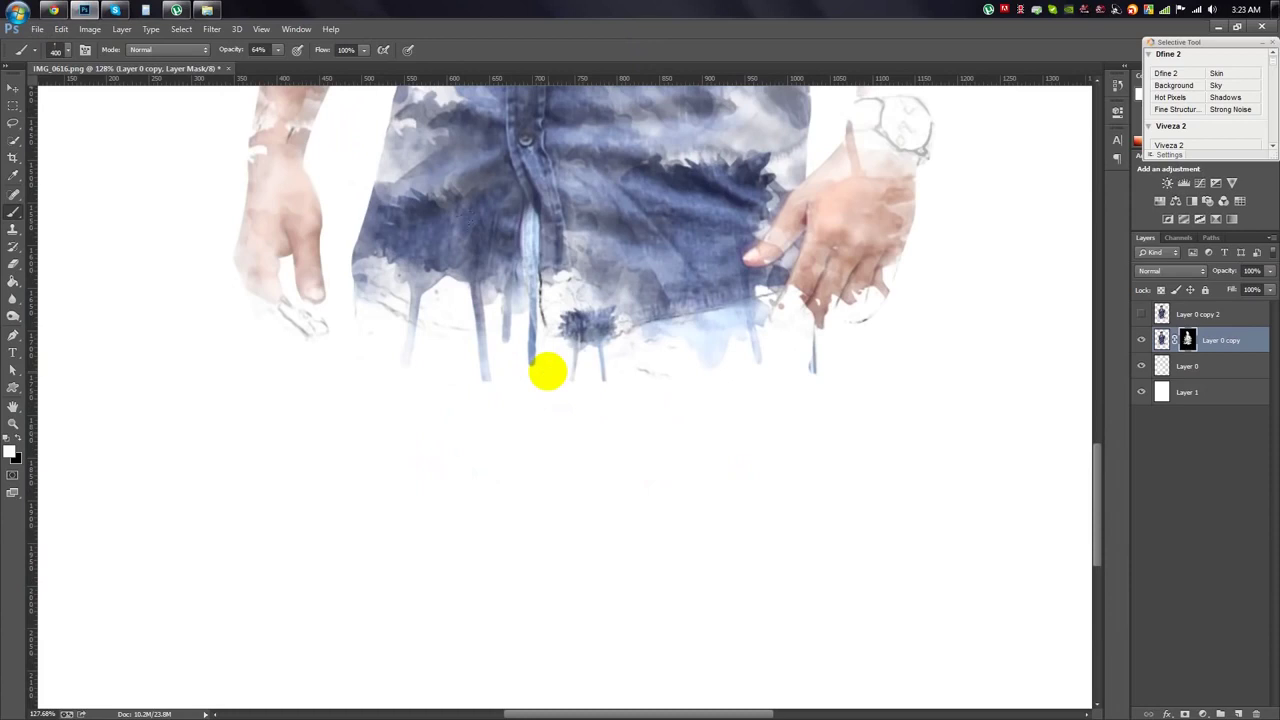
With a large brush tip, adjust the denim wash across the lower shirt.
{"action": "right_click", "coordinate": [256, 345]}
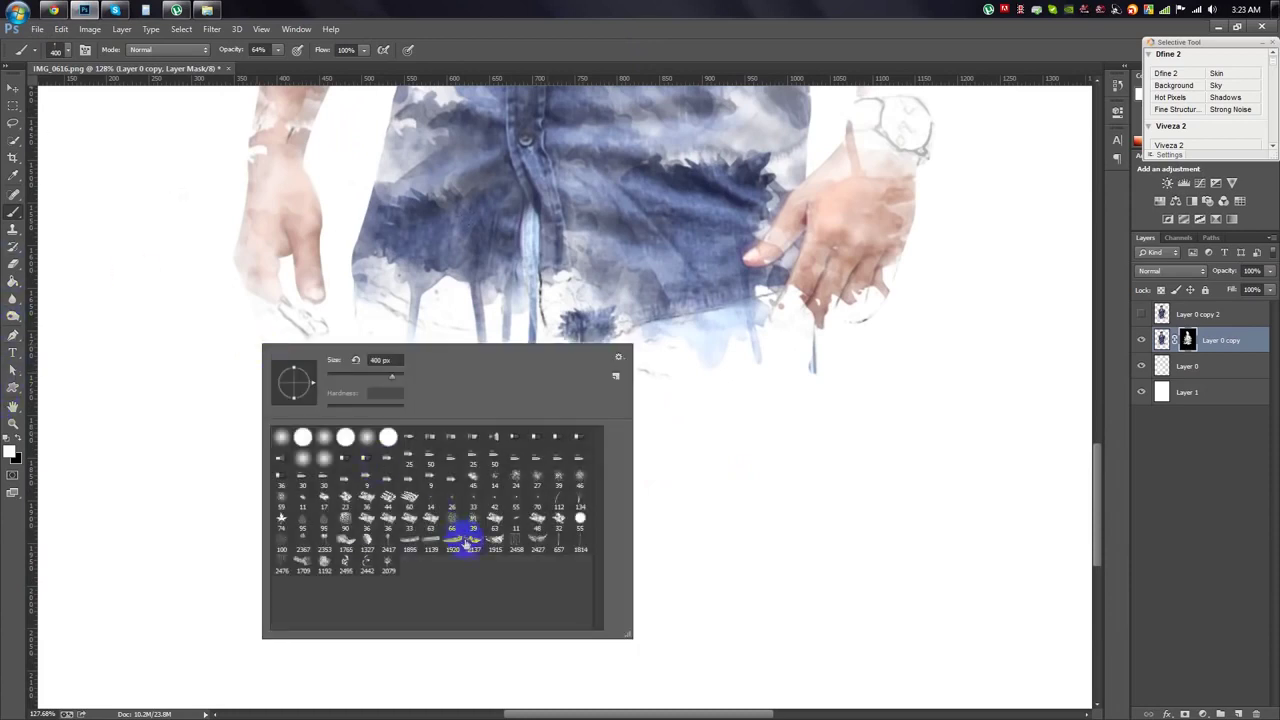
{"action": "left_click", "coordinate": [324, 541]}
{"action": "left_click", "coordinate": [60, 440]}
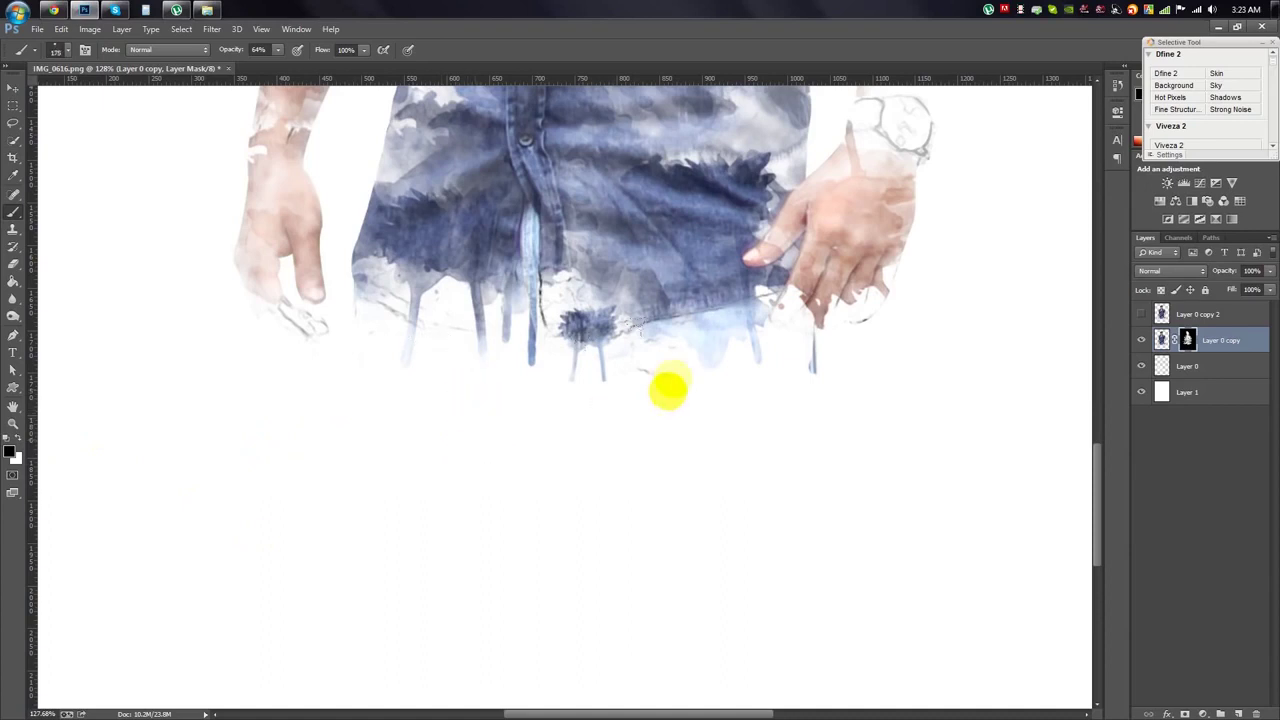
{"action": "left_click", "coordinate": [418, 316]}
{"action": "left_click_drag", "start_coordinate": [443, 297], "coordinate": [632, 305]}
Scroll around the canvas to review the complete watercolor figure on white.
{"action": "scroll", "coordinate": [700, 277], "scroll_direction": "up", "scroll_amount": 2}
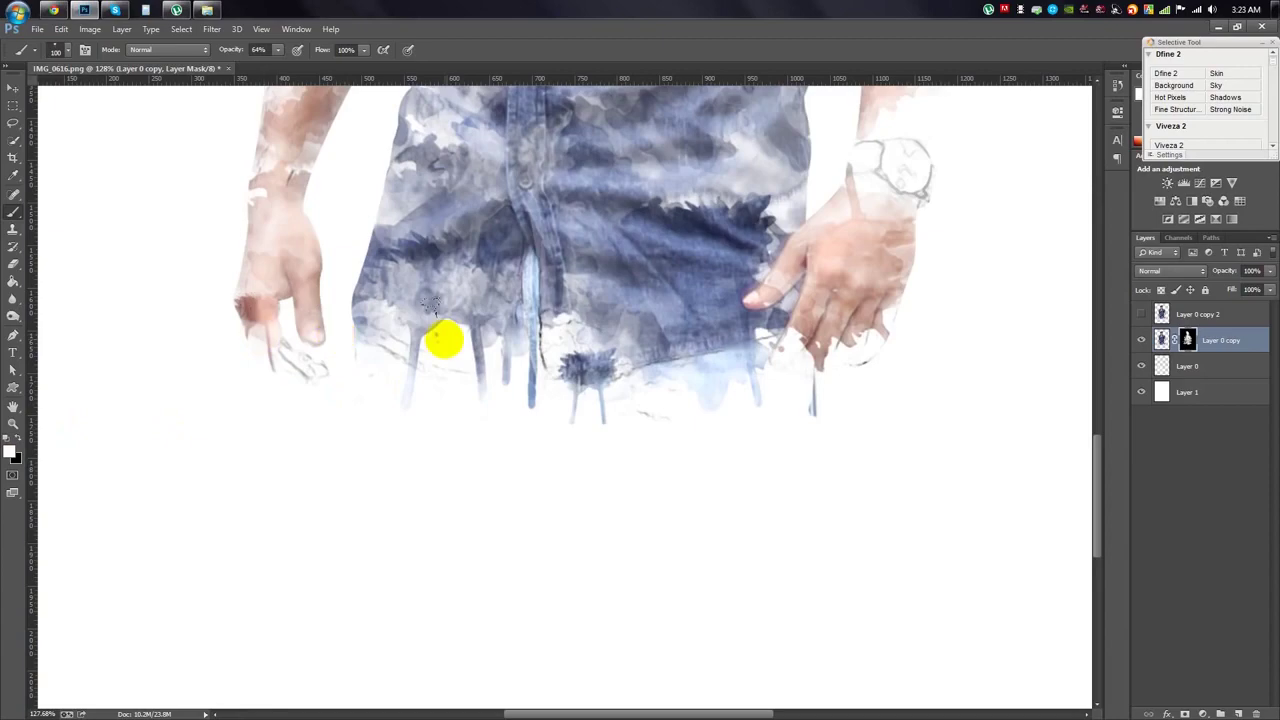
{"action": "scroll", "coordinate": [400, 320], "scroll_direction": "up", "scroll_amount": 2}
{"action": "scroll", "coordinate": [335, 310], "scroll_direction": "up", "scroll_amount": 3}
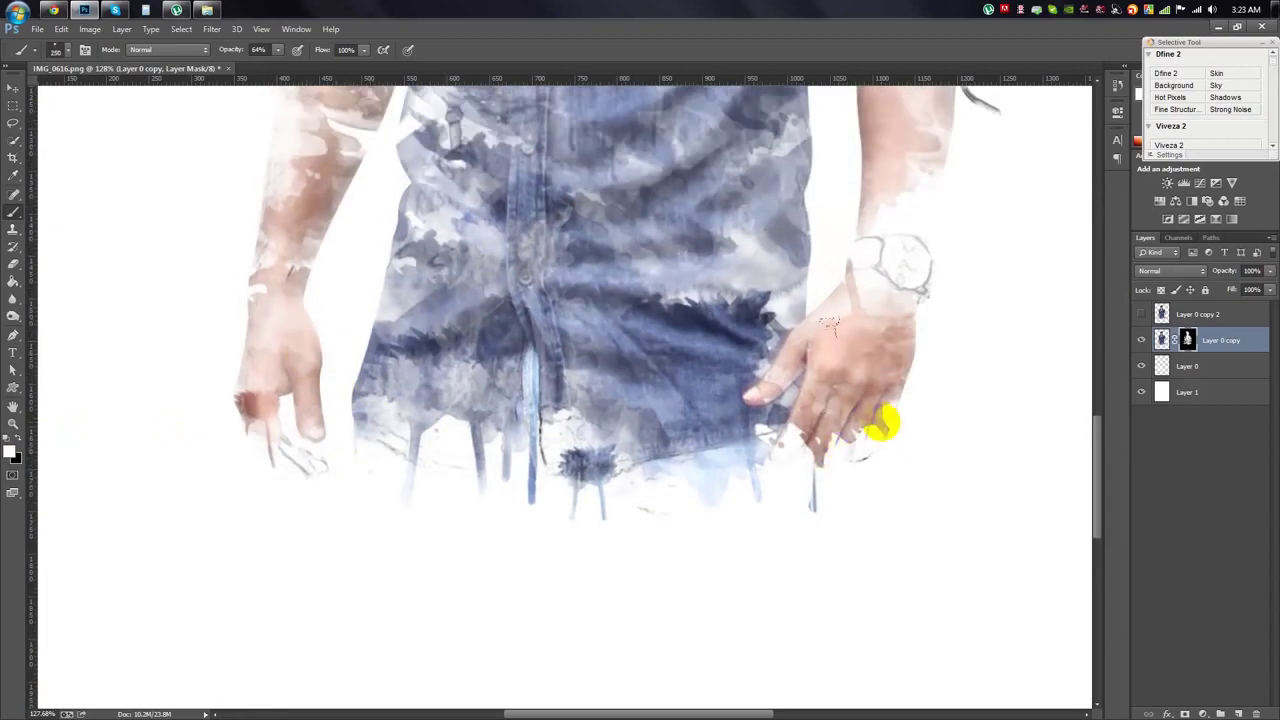
{"action": "scroll", "coordinate": [858, 372], "scroll_direction": "up", "scroll_amount": 1}
{"action": "scroll", "coordinate": [971, 420], "scroll_direction": "up", "scroll_amount": 2}
{"action": "scroll", "coordinate": [420, 390], "scroll_direction": "up", "scroll_amount": 1}
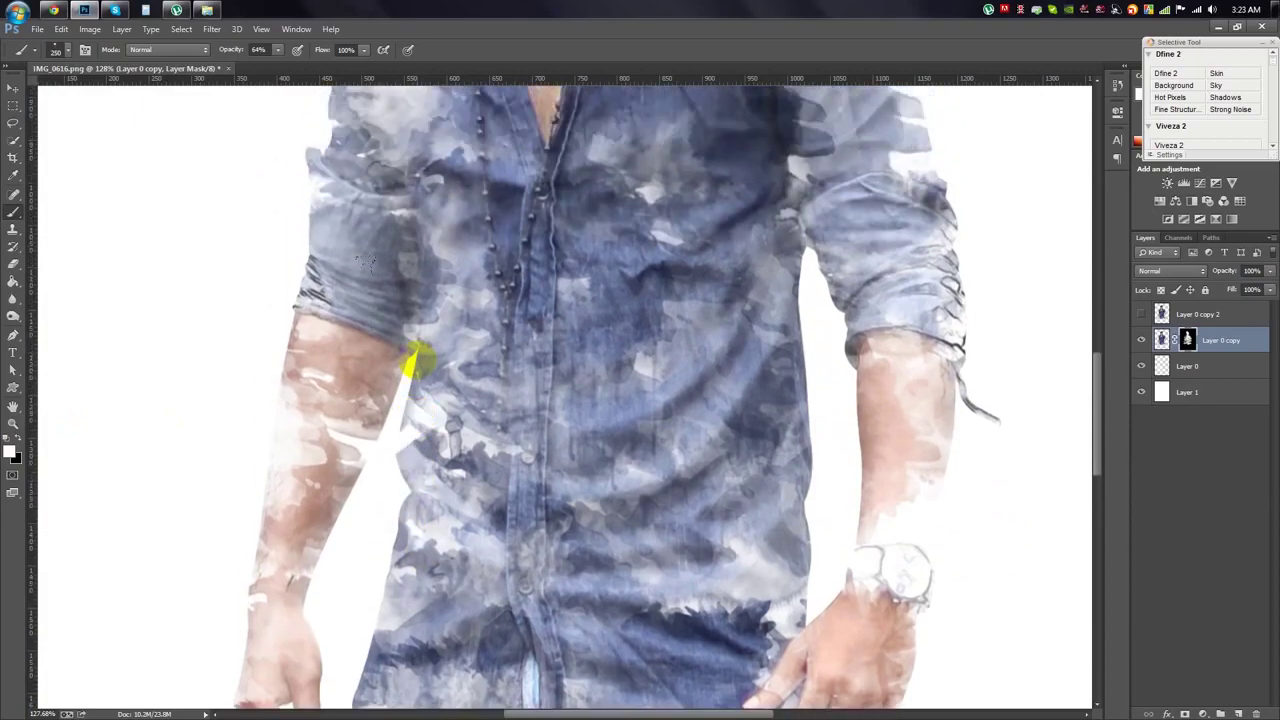
{"action": "scroll", "coordinate": [414, 357], "scroll_direction": "up", "scroll_amount": 2}
{"action": "scroll", "coordinate": [543, 371], "scroll_direction": "down", "scroll_amount": 2, "text": "alt"}
{"action": "scroll", "coordinate": [586, 386], "scroll_direction": "down", "scroll_amount": 1, "text": "alt"}
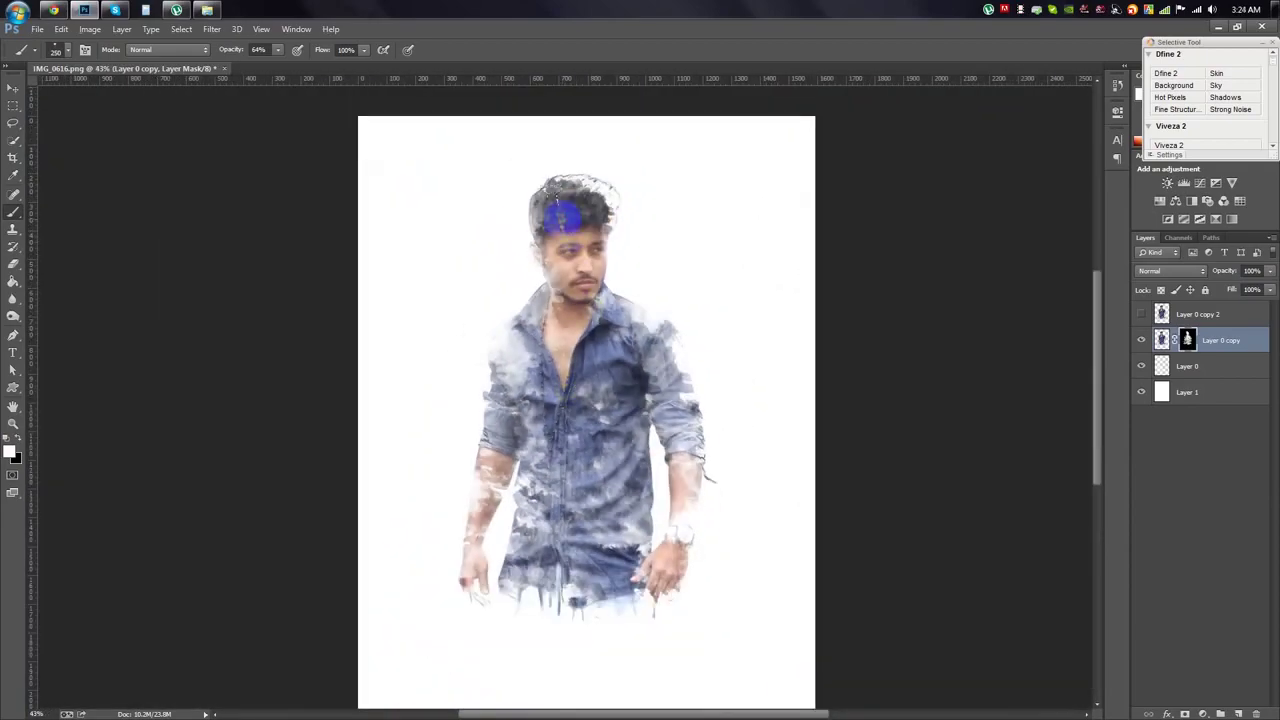
{"action": "scroll", "coordinate": [563, 215], "scroll_direction": "down", "scroll_amount": 1, "text": "alt"}
{"action": "scroll", "coordinate": [640, 330], "scroll_direction": "up", "scroll_amount": 1, "text": "alt"}
Switch to the Move tool and boost the figure's vibrance.
{"action": "key", "text": "v"}
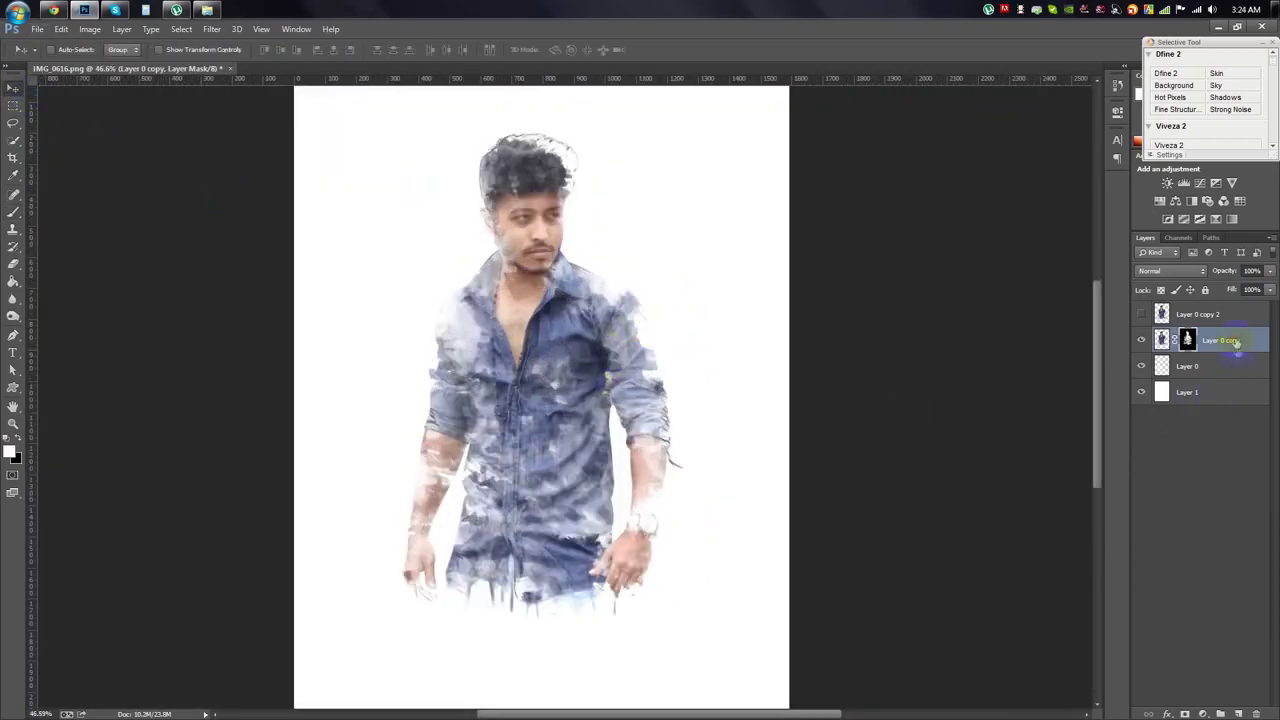
{"action": "left_click", "coordinate": [90, 29]}
{"action": "mouse_move", "coordinate": [109, 64]}
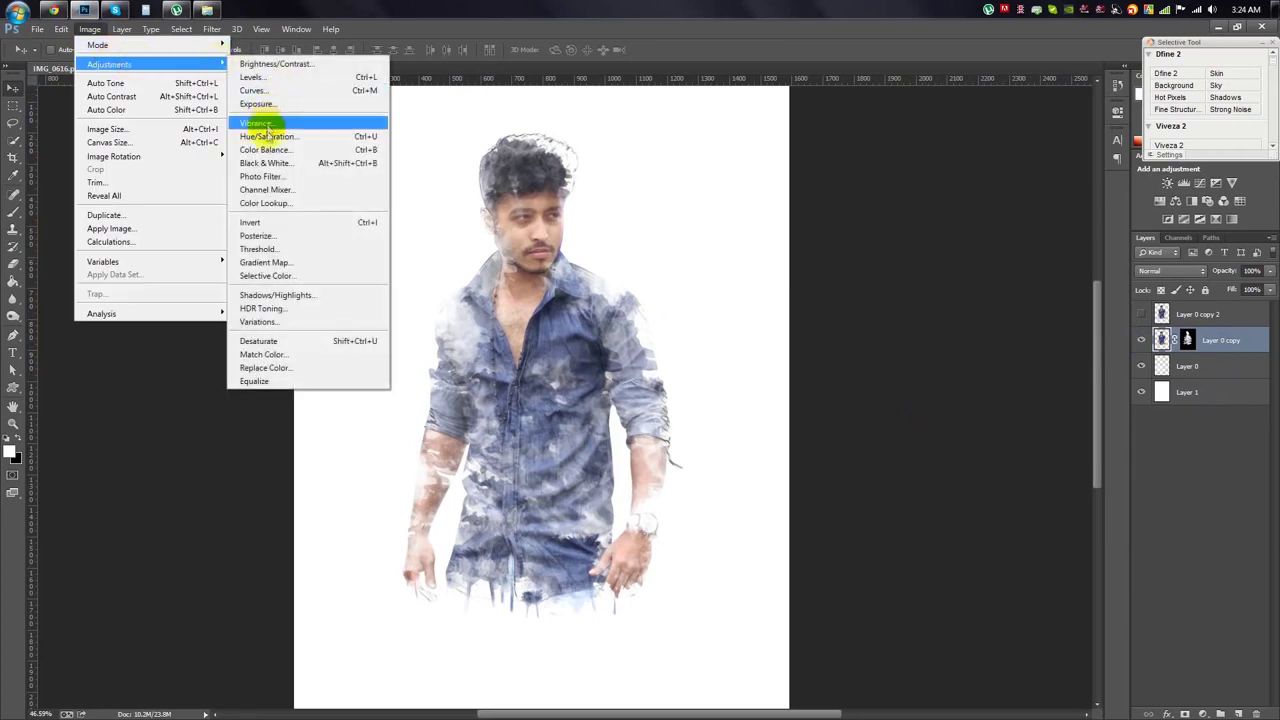
{"action": "left_click", "coordinate": [262, 124]}
{"action": "left_click", "coordinate": [795, 283]}
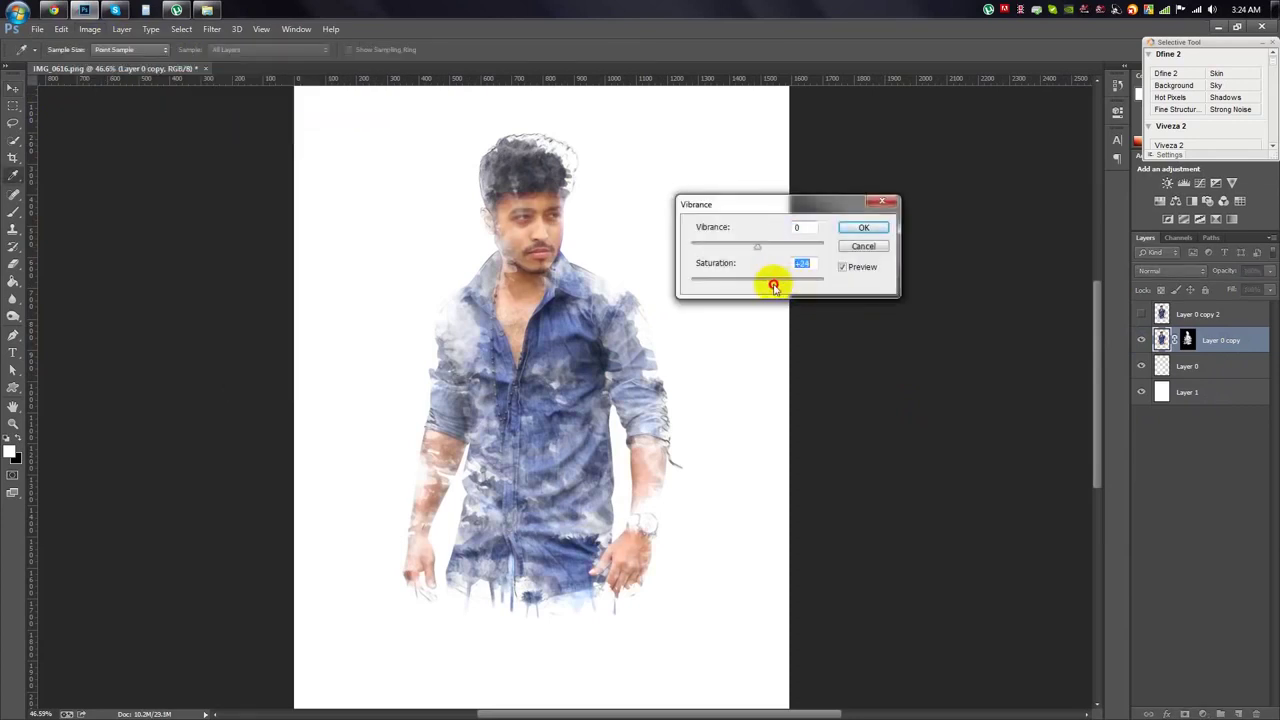
{"action": "left_click_drag", "start_coordinate": [757, 247], "coordinate": [812, 260]}
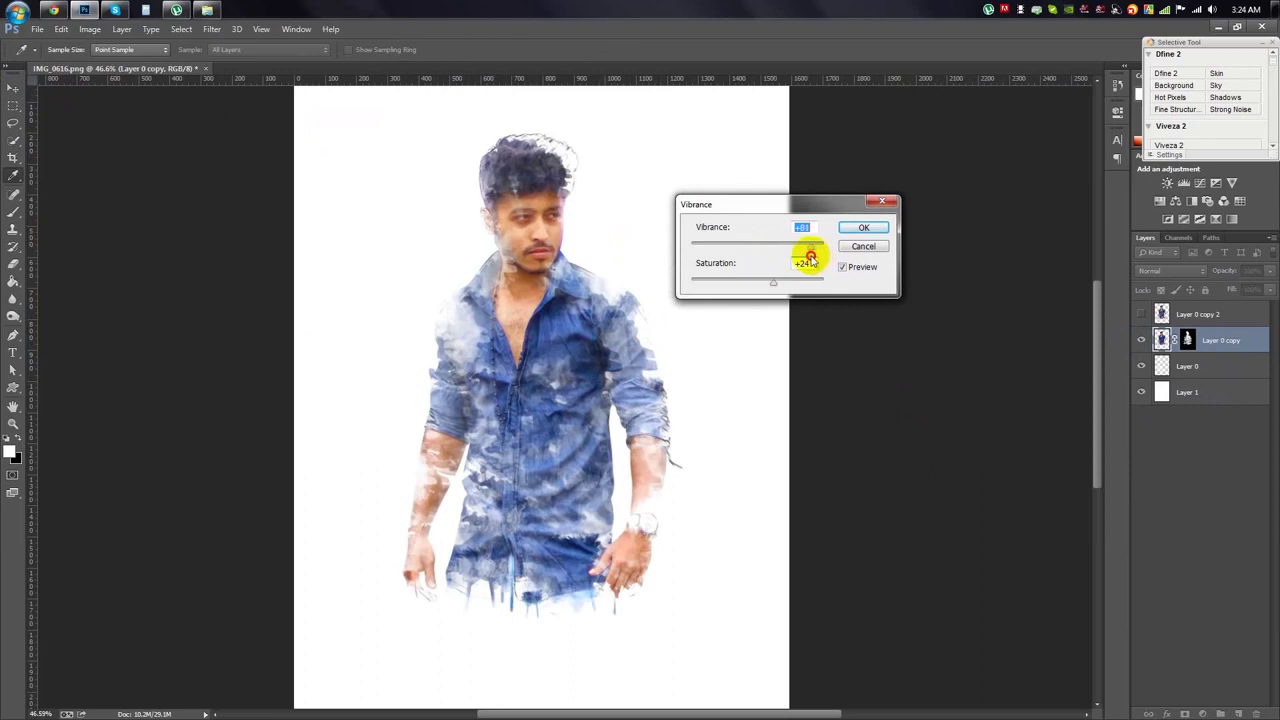
{"action": "left_click", "coordinate": [863, 227]}
Apply Brightness/Contrast with brightness -8 and a slight contrast increase.
{"action": "left_click", "coordinate": [89, 29]}
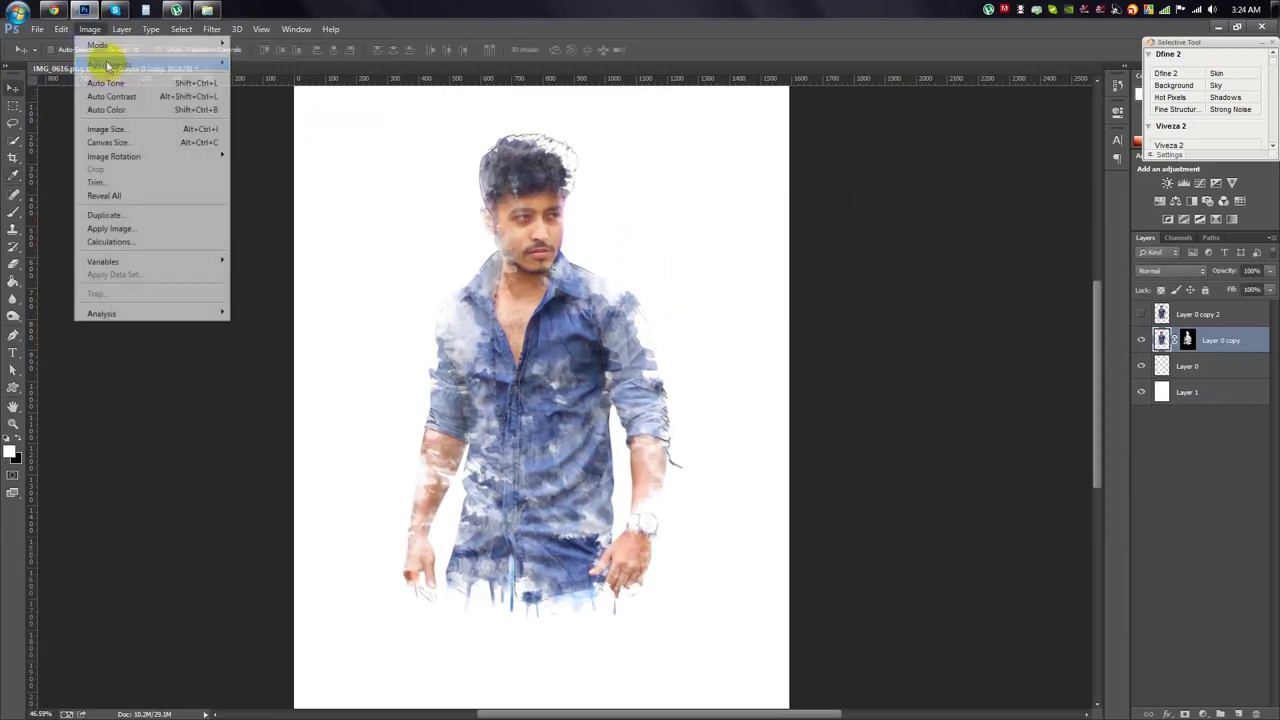
{"action": "left_click", "coordinate": [265, 63]}
{"action": "left_click_drag", "start_coordinate": [590, 266], "coordinate": [626, 269]}
{"action": "mouse_move", "coordinate": [620, 199]}
{"action": "left_mouse_down"}
{"action": "mouse_move", "coordinate": [750, 217]}
{"action": "mouse_move", "coordinate": [708, 251]}
{"action": "mouse_move", "coordinate": [766, 274]}
{"action": "left_mouse_up"}
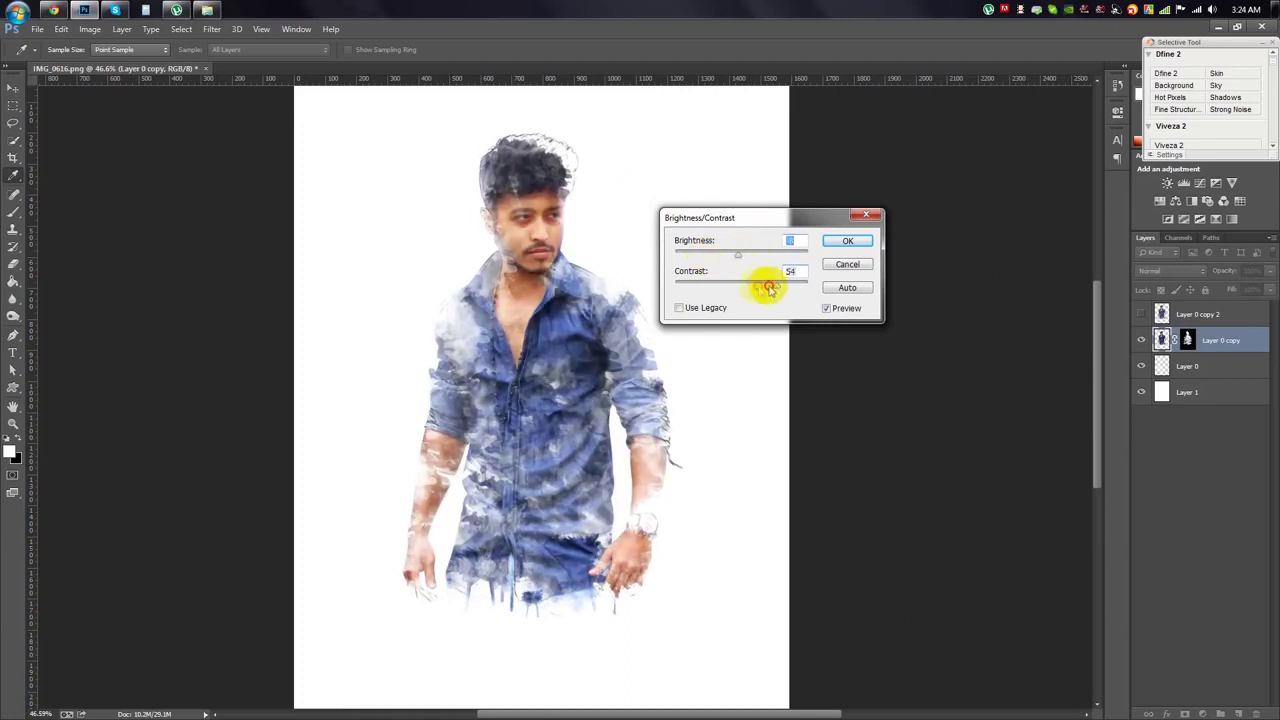
{"action": "left_click", "coordinate": [847, 240]}
{"action": "key", "text": "v"}
Reduce vibrance to -38 to mute colours, then start darkening the hair top on the mask.
{"action": "left_click", "coordinate": [93, 33]}
{"action": "left_click", "coordinate": [323, 160]}
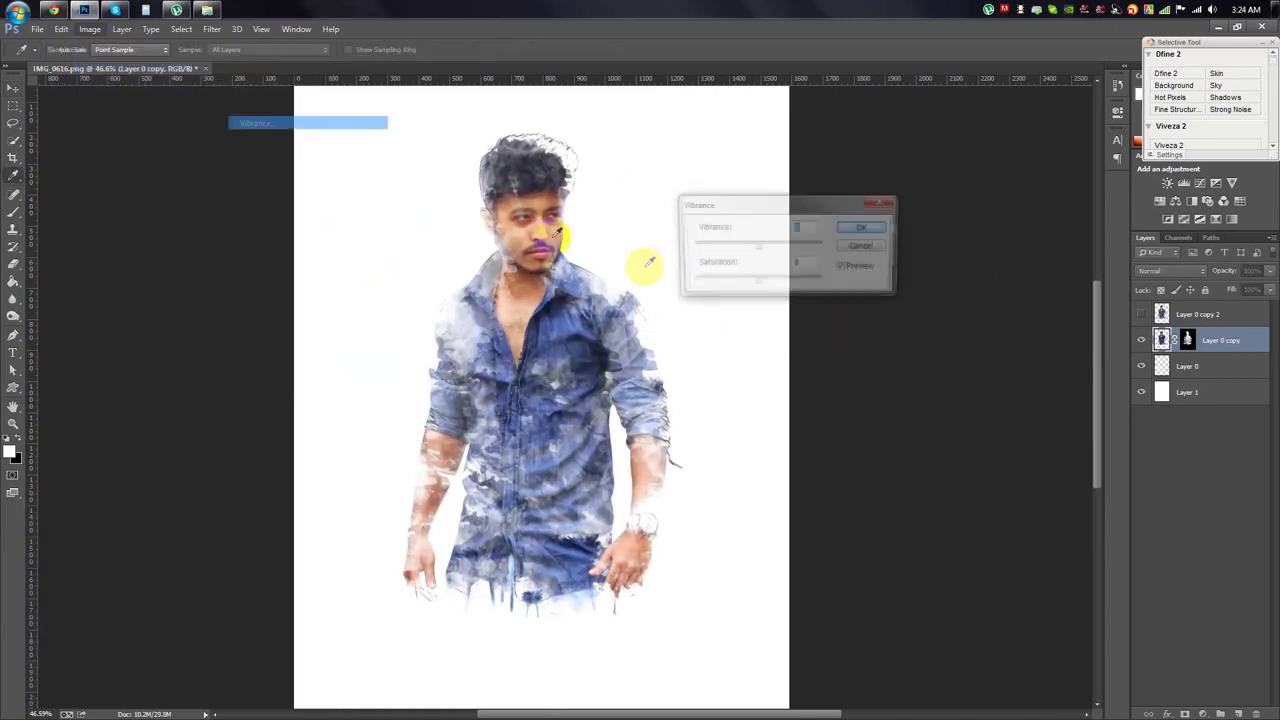
{"action": "left_click_drag", "start_coordinate": [757, 244], "coordinate": [708, 255]}
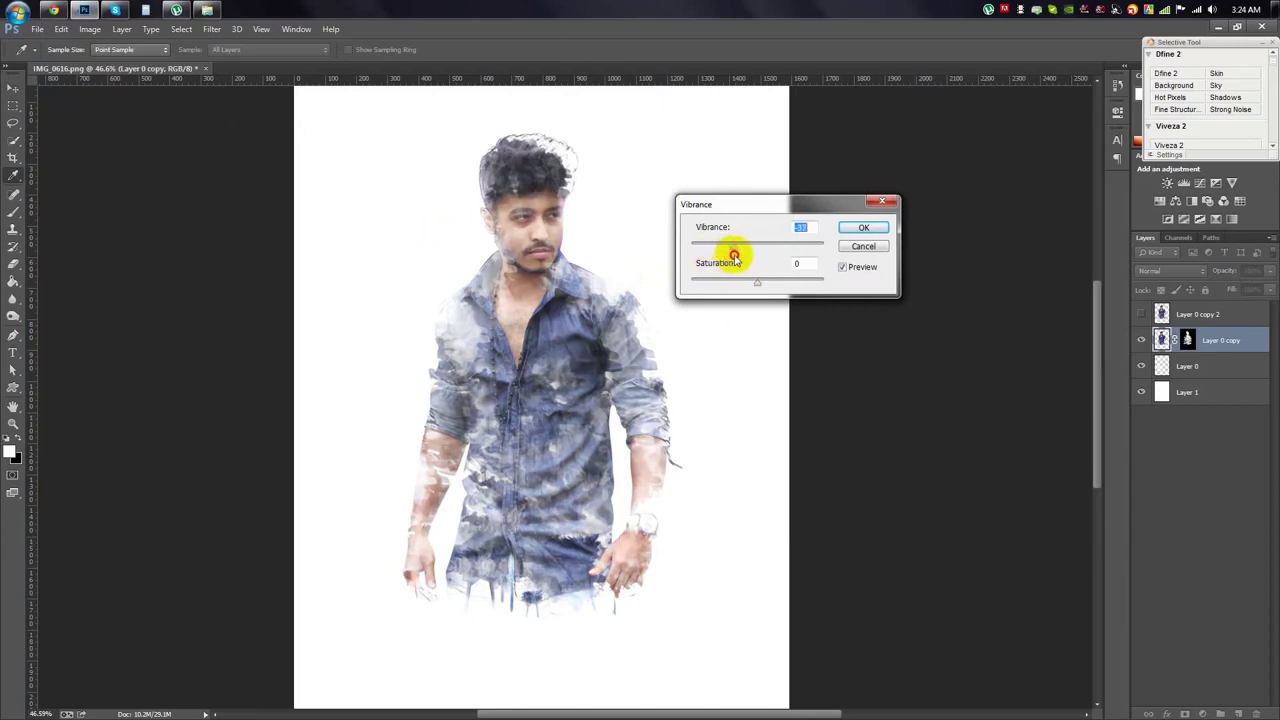
{"action": "left_click", "coordinate": [860, 228]}
{"action": "scroll", "coordinate": [528, 278], "scroll_direction": "up", "scroll_amount": 1}
{"action": "scroll", "coordinate": [528, 278], "scroll_direction": "down", "scroll_amount": 2}
{"action": "scroll", "coordinate": [533, 285], "scroll_direction": "up", "scroll_amount": 4}
{"action": "key", "text": "b"}
{"action": "left_click_drag", "start_coordinate": [705, 325], "coordinate": [675, 445]}
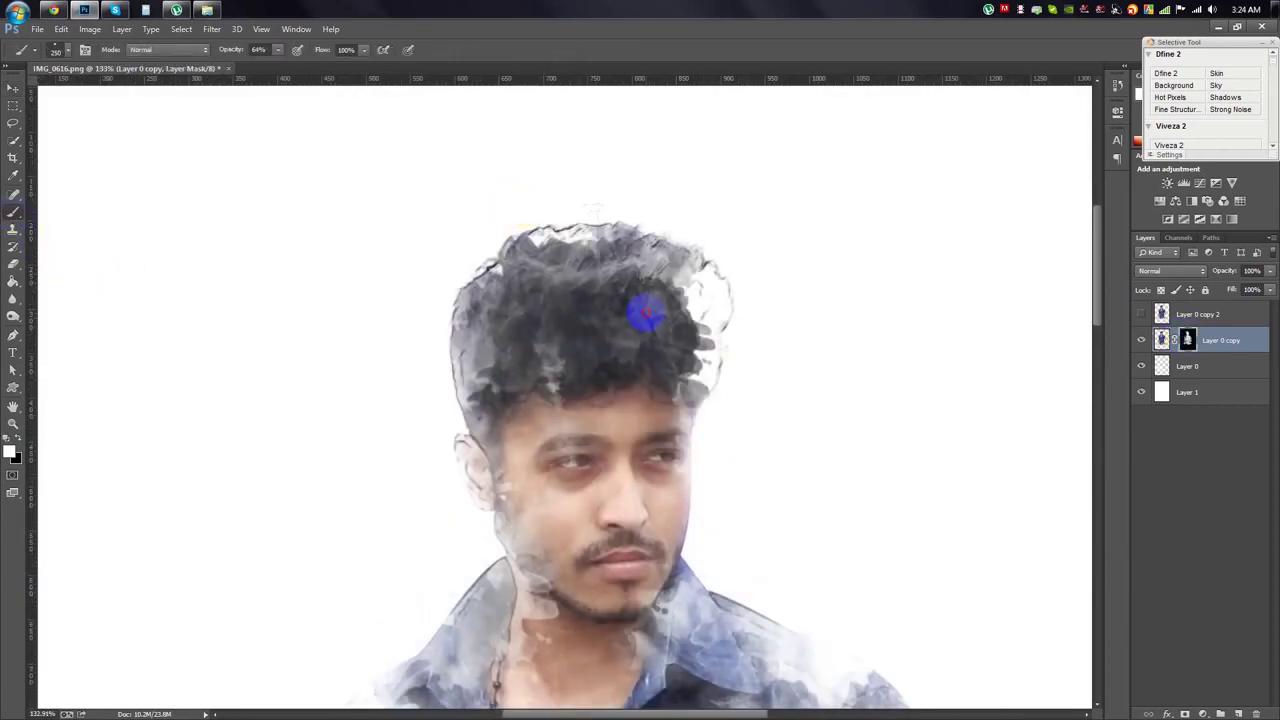
With a different watercolor brush shape, reveal more shirt over the left collar and neck.
{"action": "scroll", "coordinate": [543, 486], "scroll_direction": "down", "scroll_amount": 1}
{"action": "scroll", "coordinate": [543, 486], "scroll_direction": "down", "scroll_amount": 2}
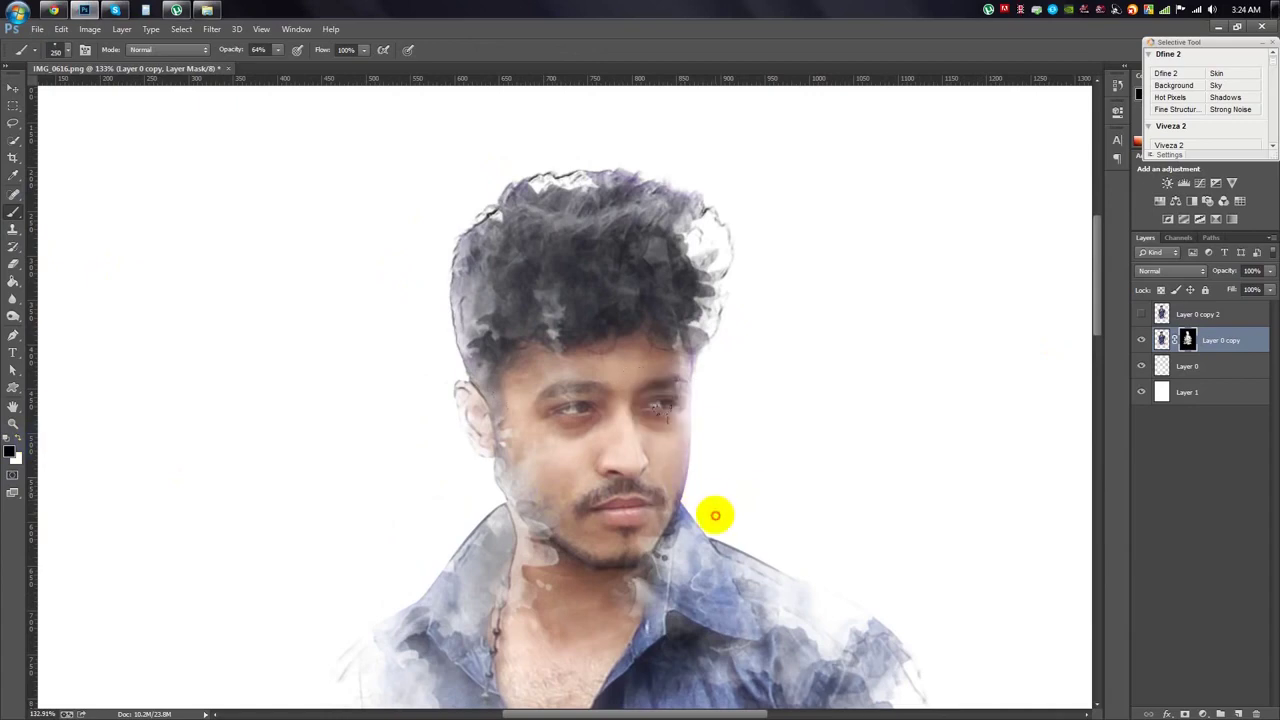
{"action": "scroll", "coordinate": [690, 430], "scroll_direction": "down", "scroll_amount": 1}
{"action": "scroll", "coordinate": [720, 432], "scroll_direction": "down", "scroll_amount": 2}
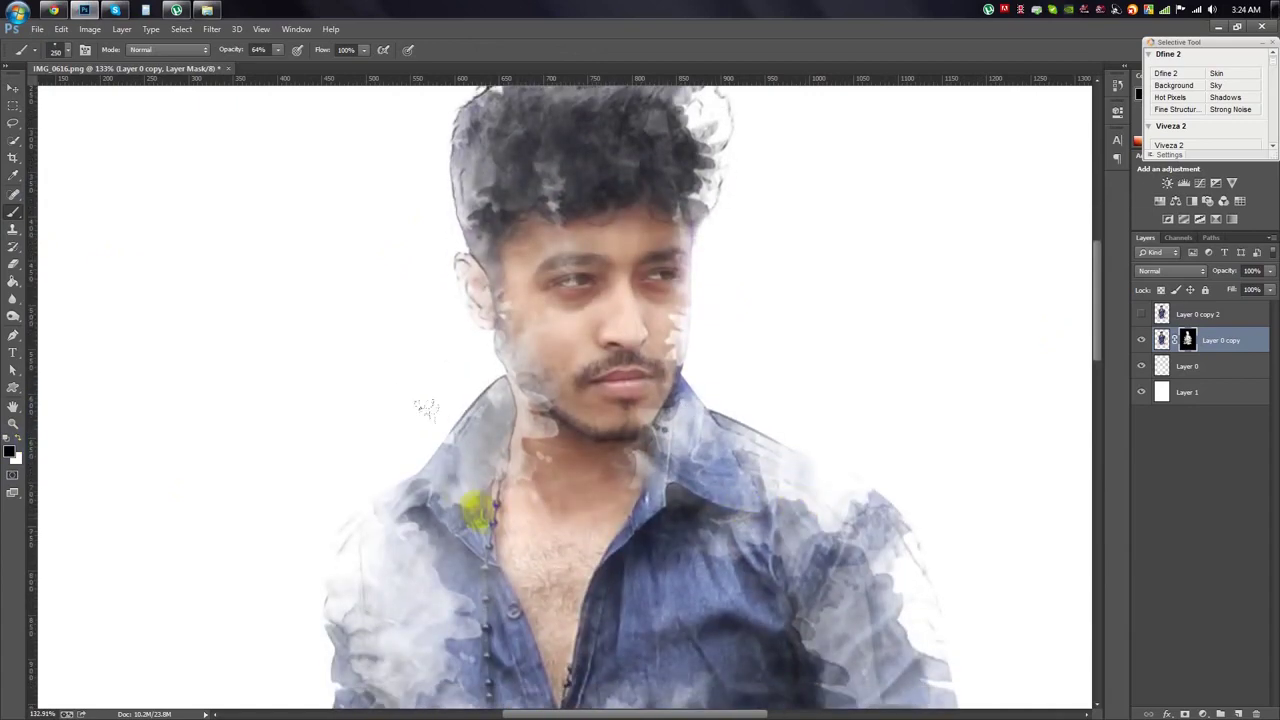
{"action": "scroll", "coordinate": [723, 486], "scroll_direction": "down", "scroll_amount": 2}
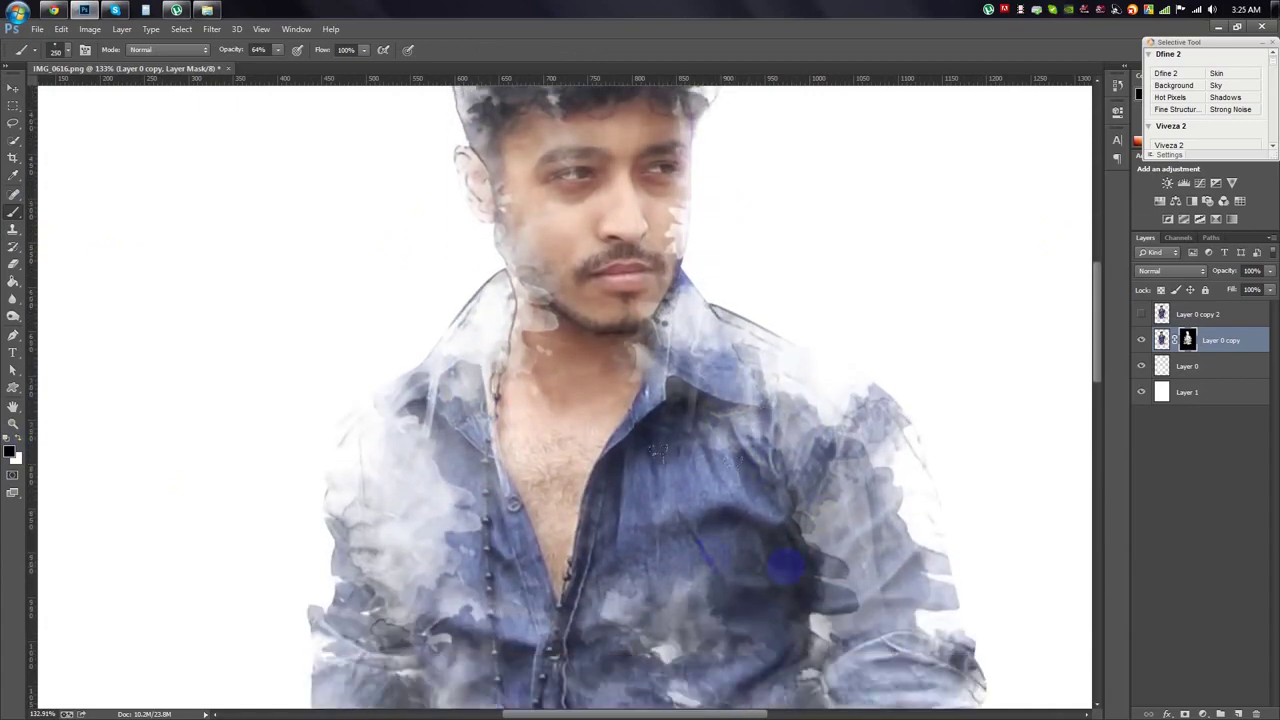
{"action": "right_click", "coordinate": [707, 541]}
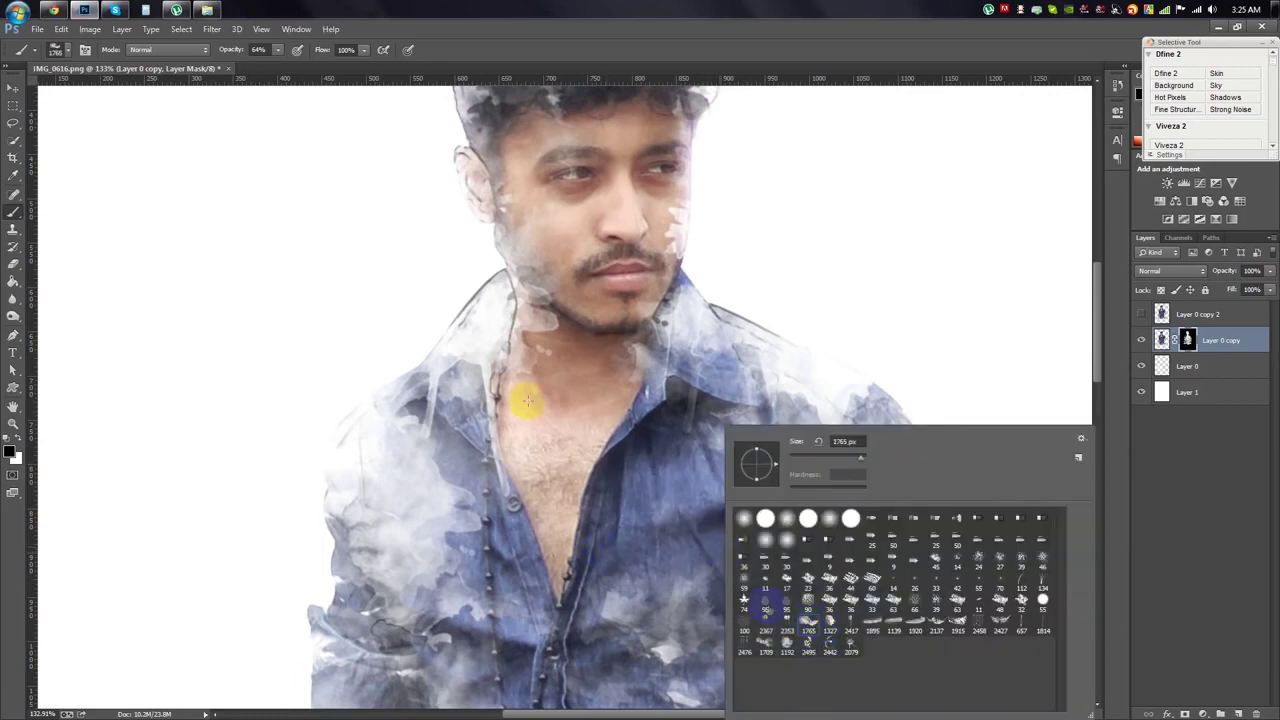
{"action": "left_click", "coordinate": [790, 60]}
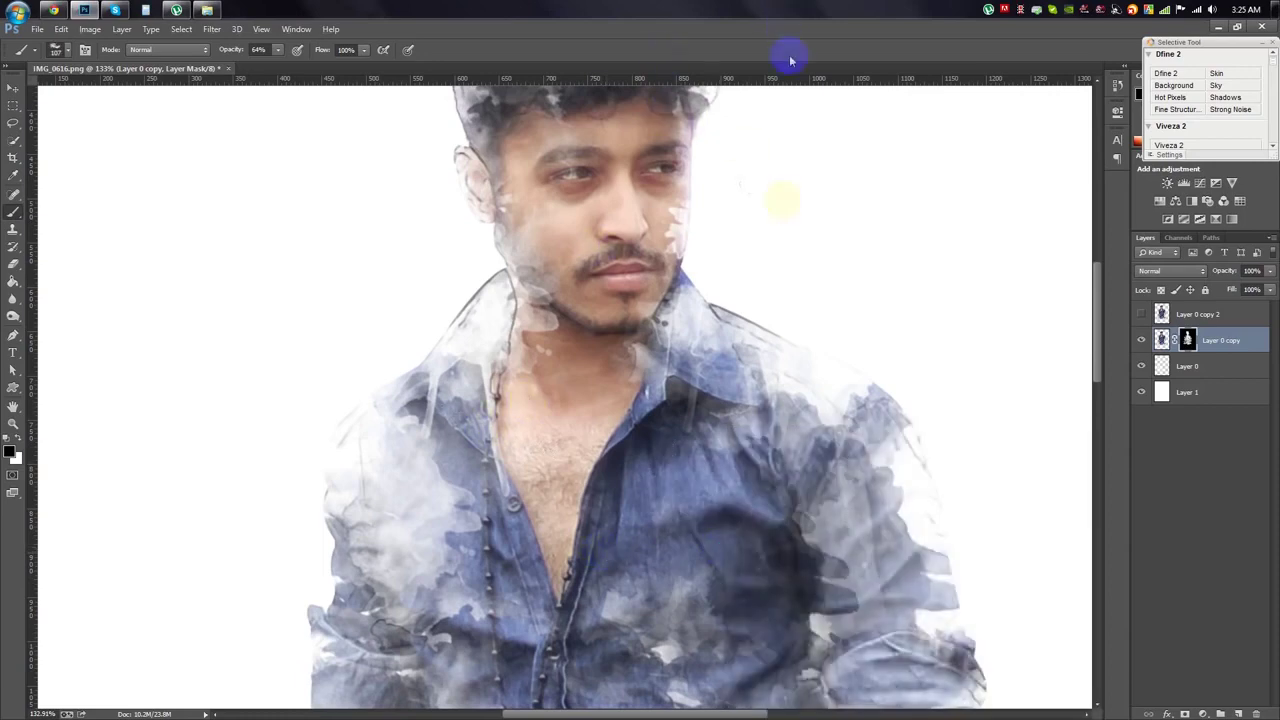
{"action": "scroll", "coordinate": [657, 483], "scroll_direction": "down", "scroll_amount": 2}
{"action": "scroll", "coordinate": [700, 520], "scroll_direction": "down", "scroll_amount": 2}
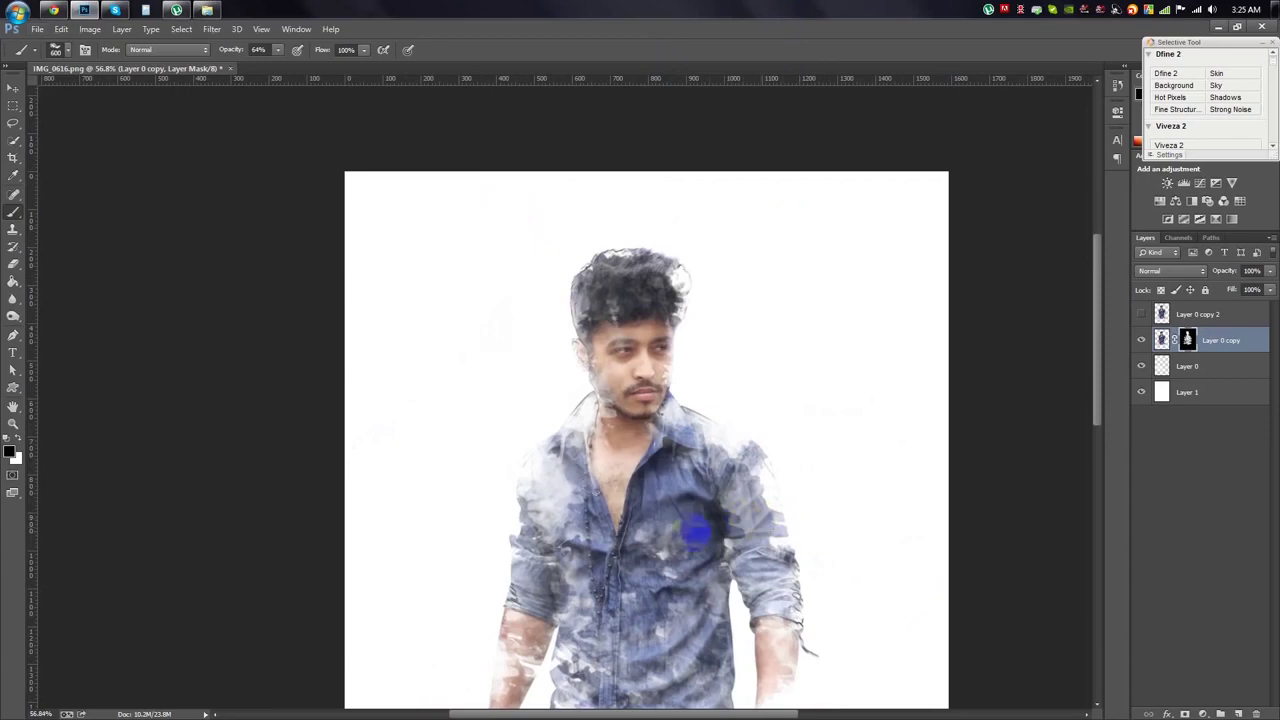
{"action": "scroll", "coordinate": [928, 520], "scroll_direction": "down", "scroll_amount": 2}
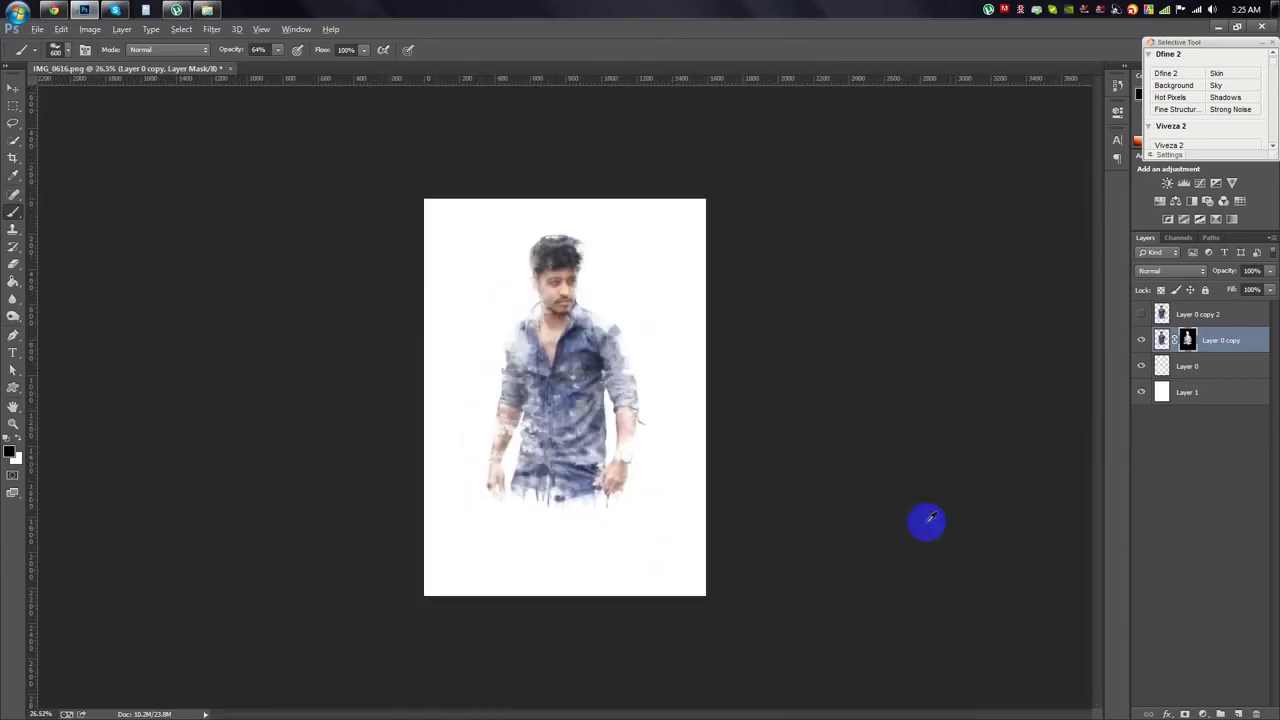
{"action": "scroll", "coordinate": [560, 335], "scroll_direction": "up", "scroll_amount": 2}
{"action": "left_click_drag", "start_coordinate": [478, 250], "coordinate": [508, 228]}
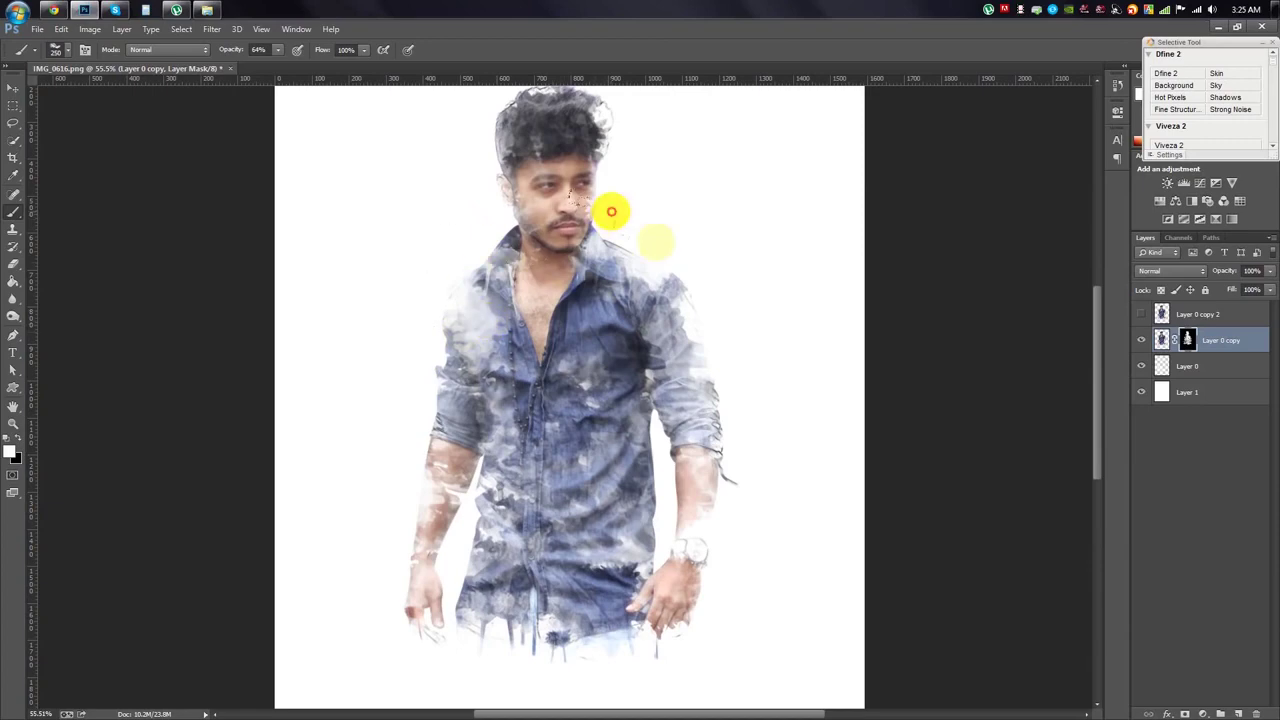
Switch to the Move tool and fit the whole image in the window.
{"action": "scroll", "coordinate": [611, 211], "scroll_direction": "up", "scroll_amount": 2}
{"action": "key", "text": "v"}
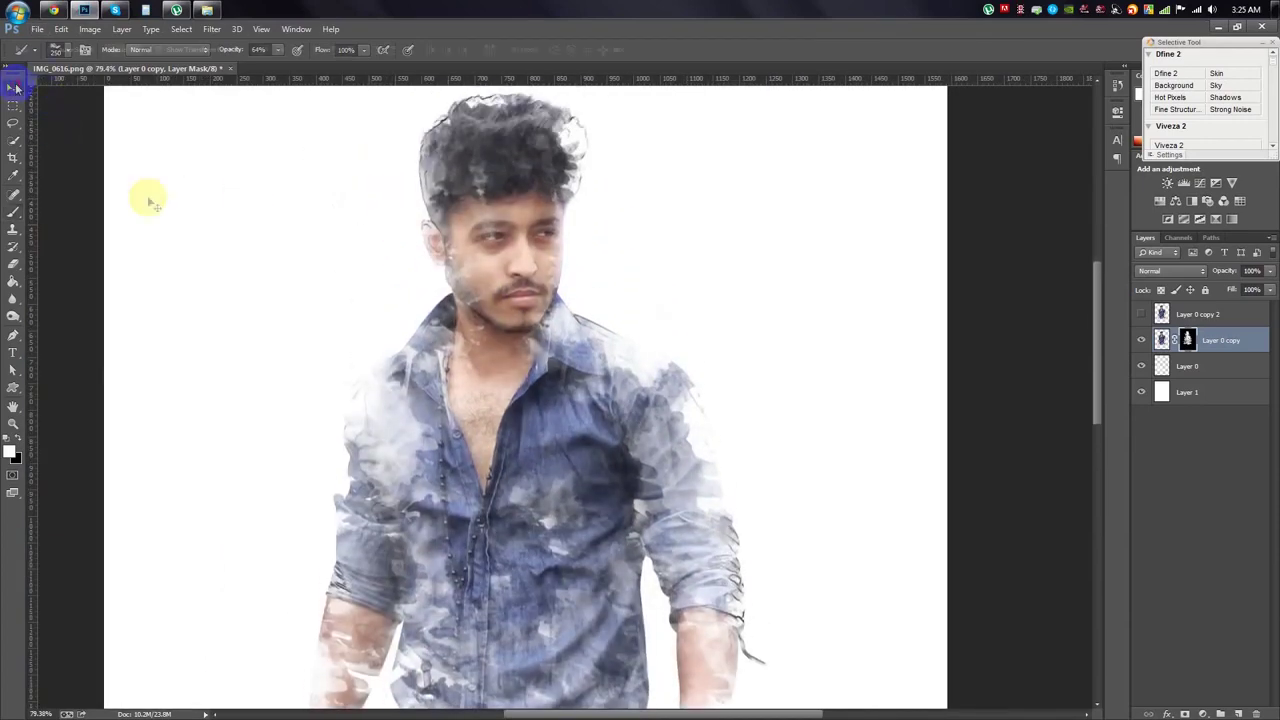
{"action": "key", "text": "ctrl+0"}
Delete the original photo layer and add a new Layer 2 clipped to Layer 0 copy.
{"action": "left_click", "coordinate": [1200, 314]}
{"action": "left_click", "coordinate": [1142, 314]}
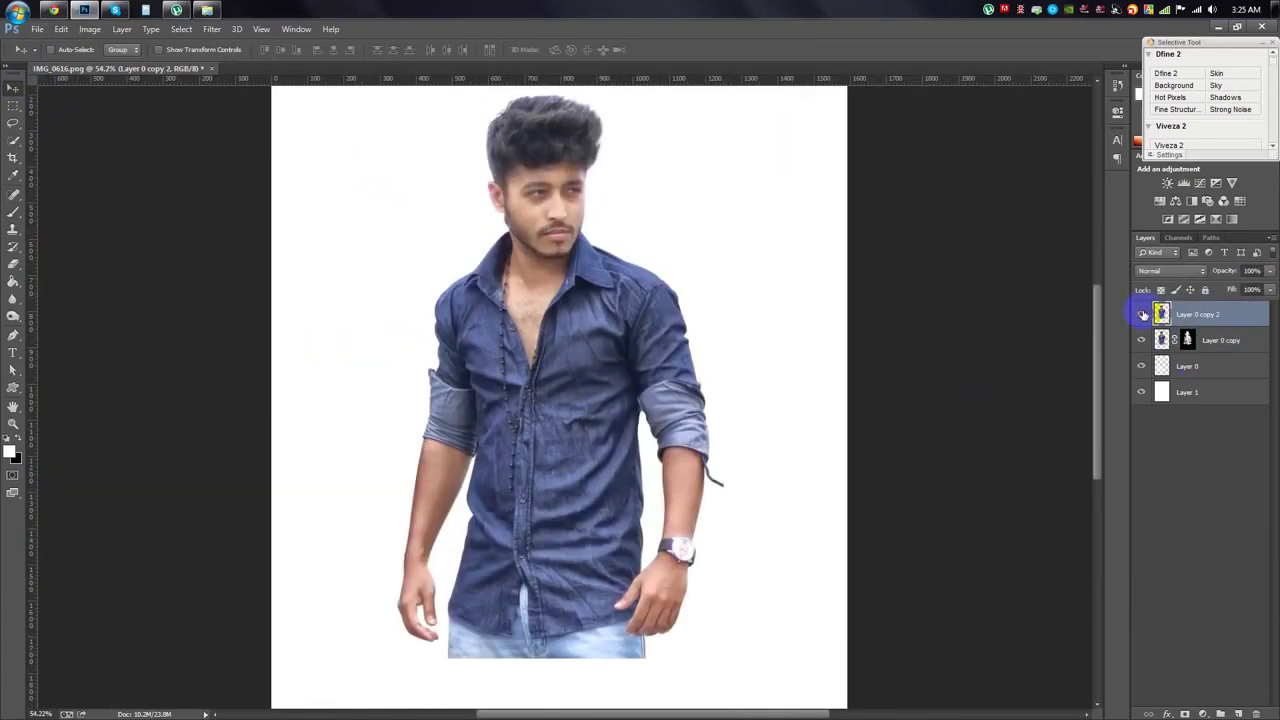
{"action": "mouse_move", "coordinate": [1195, 314]}
{"action": "left_mouse_down"}
{"action": "mouse_move", "coordinate": [1210, 582]}
{"action": "mouse_move", "coordinate": [1256, 713]}
{"action": "left_mouse_up"}
{"action": "left_click", "coordinate": [1238, 710]}
{"action": "right_click", "coordinate": [1203, 314]}
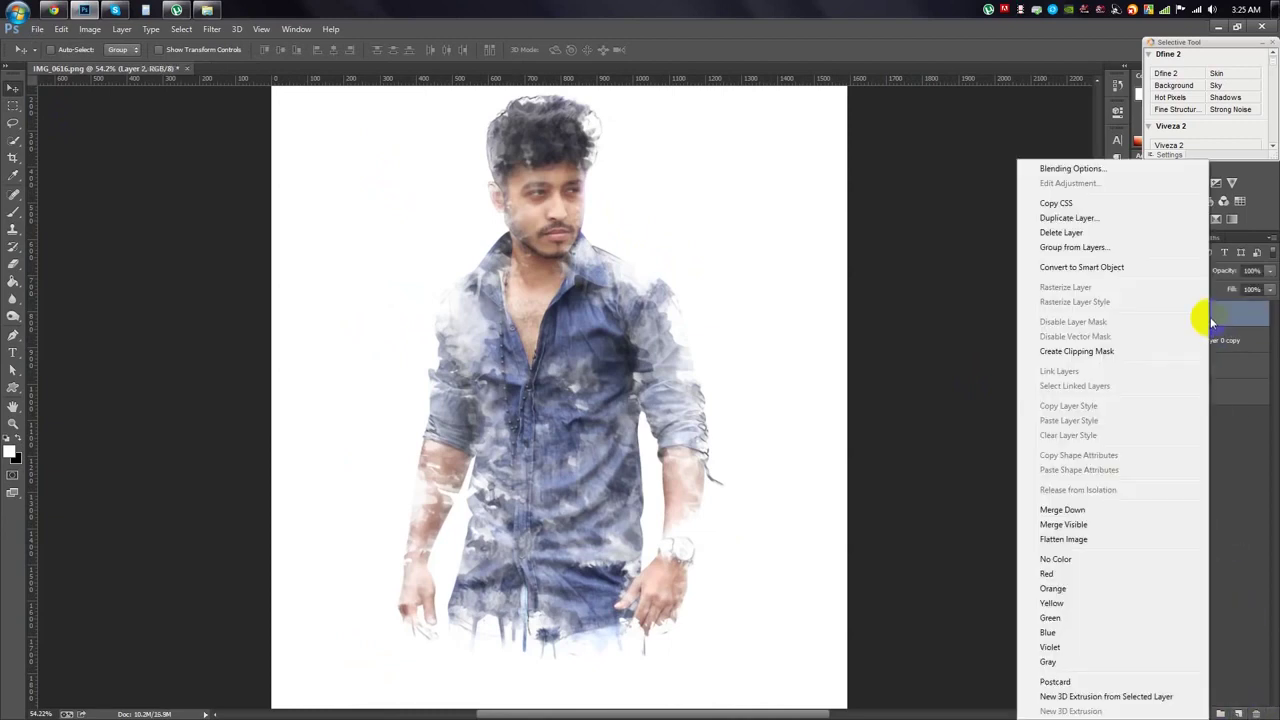
{"action": "left_click", "coordinate": [1086, 349]}
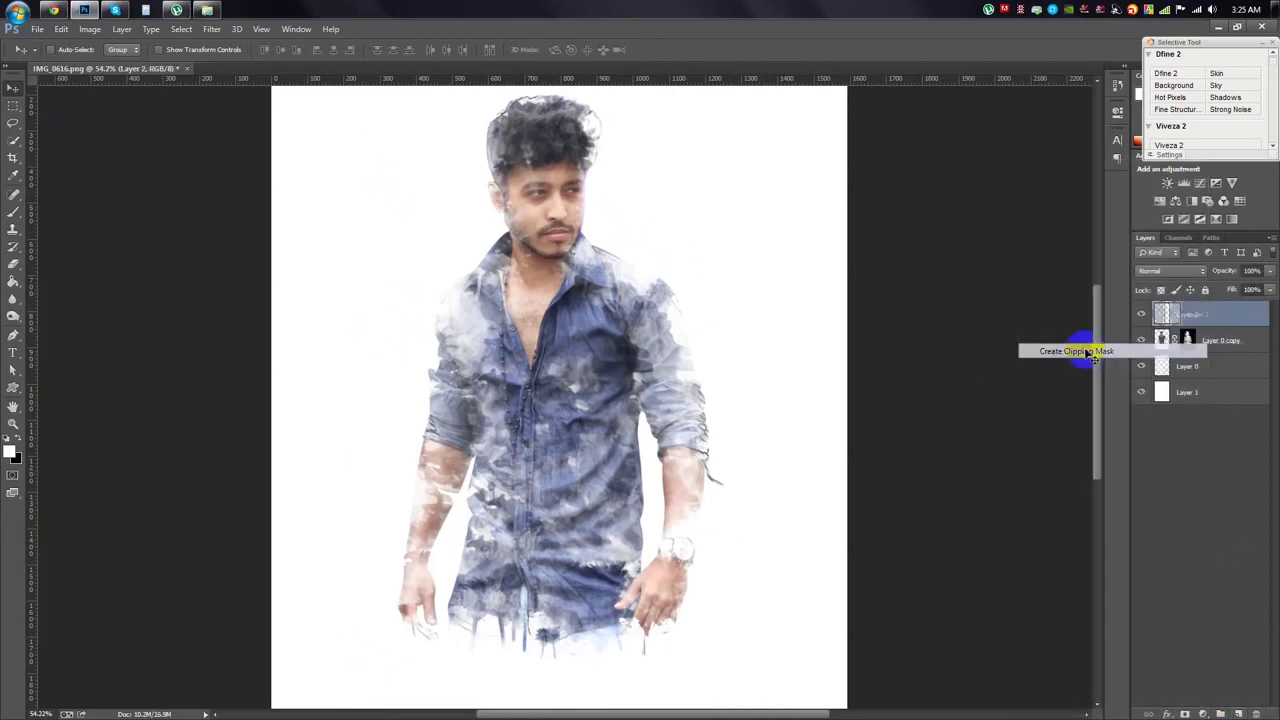
Switch to the Brush tool with a large bristle brush preset.
{"action": "left_click", "coordinate": [13, 215]}
{"action": "right_click", "coordinate": [478, 335]}
{"action": "left_click", "coordinate": [612, 524]}
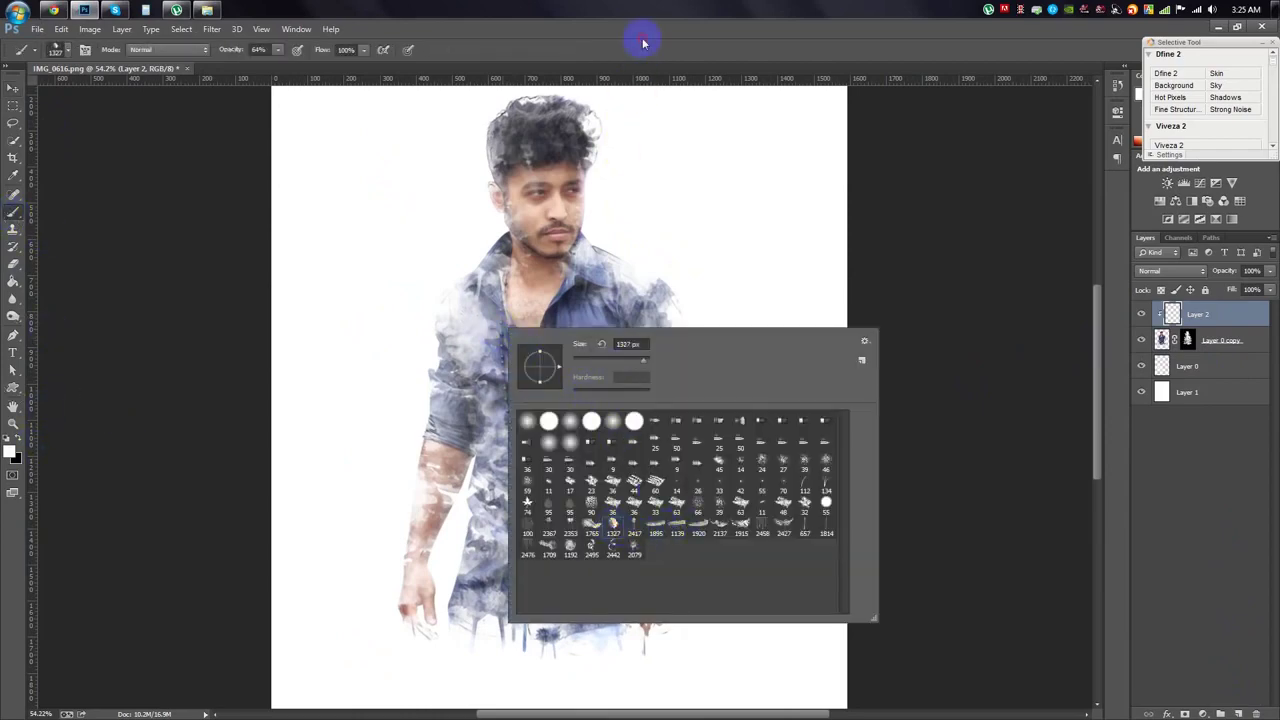
{"action": "left_click", "coordinate": [646, 37]}
{"action": "left_click_drag", "start_coordinate": [205, 26], "coordinate": [205, 115]}
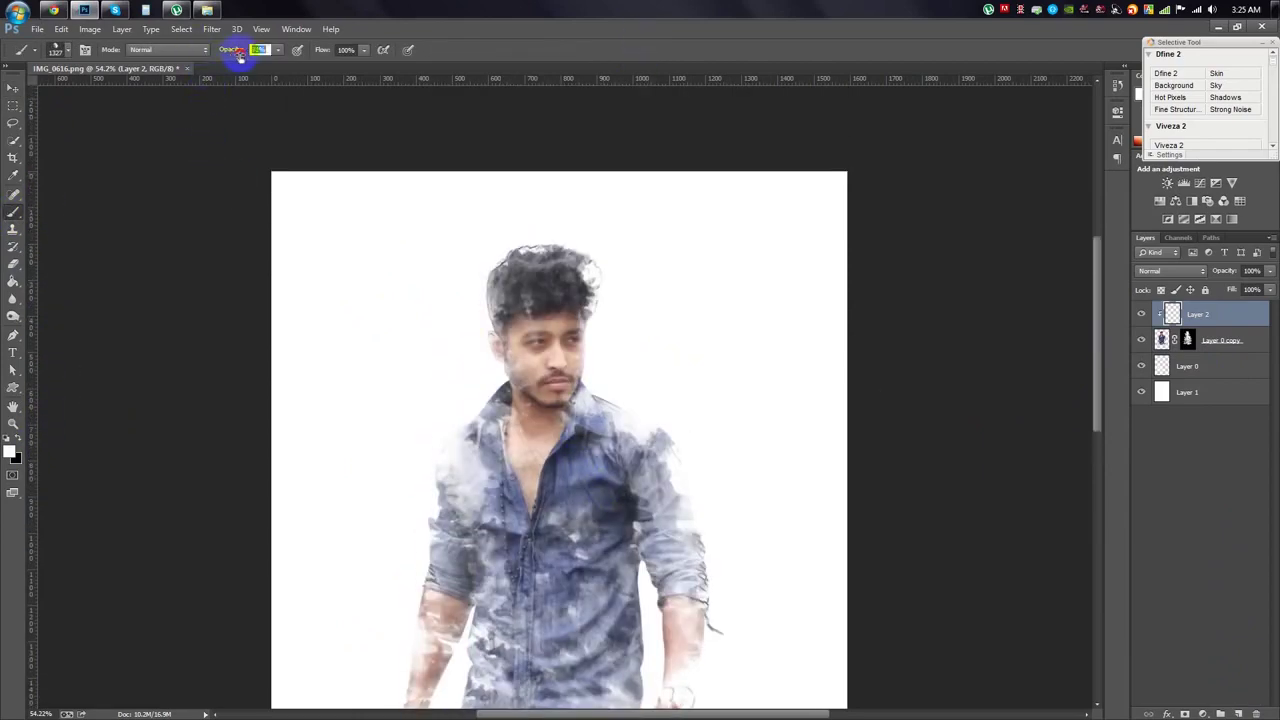
Paint orange-red over the left shoulder and chest, undoing a stray stroke on the hair.
{"action": "left_click", "coordinate": [9, 453]}
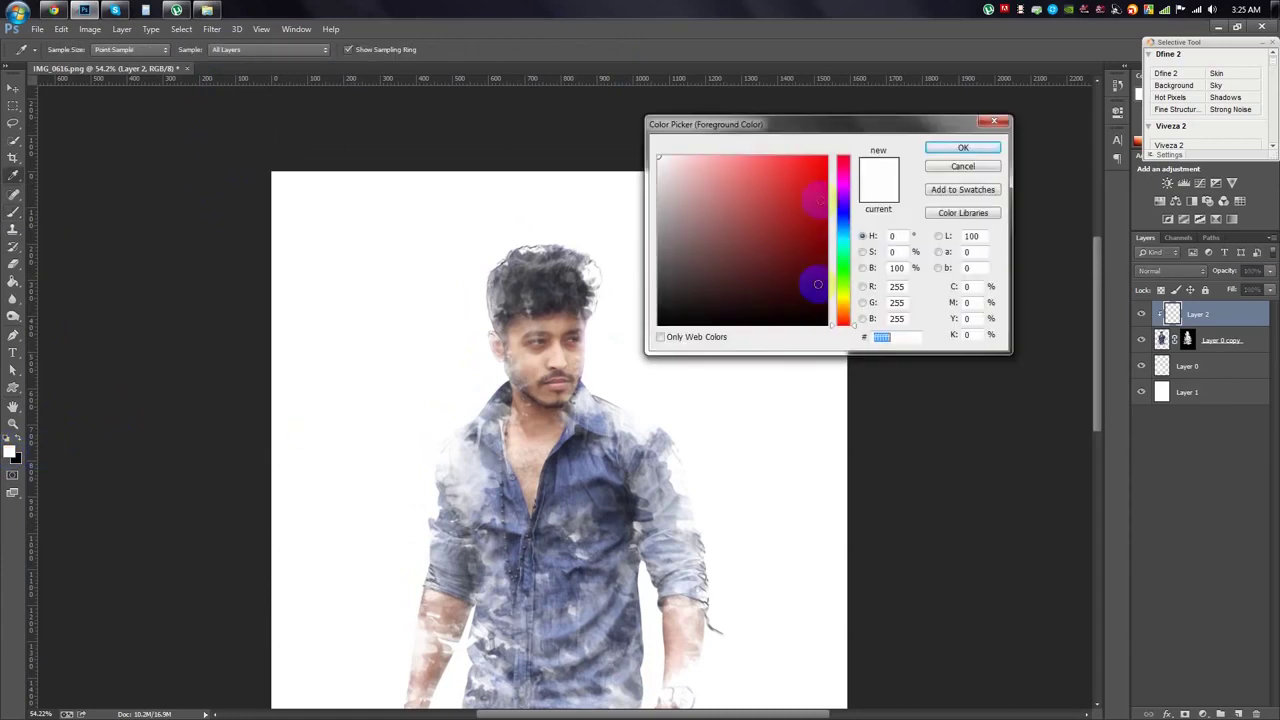
{"action": "left_click", "coordinate": [843, 318]}
{"action": "left_click", "coordinate": [963, 147]}
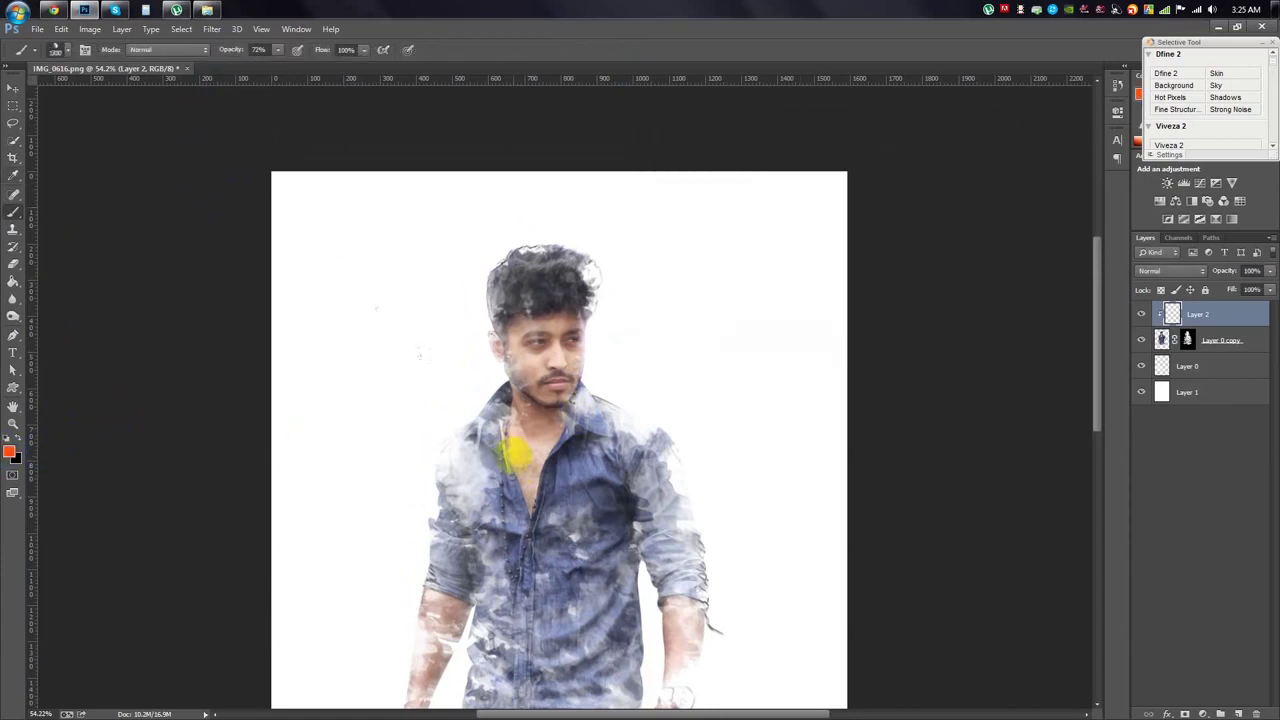
{"action": "left_click_drag", "start_coordinate": [490, 300], "coordinate": [545, 280]}
{"action": "key", "text": "ctrl+z"}
{"action": "mouse_move", "coordinate": [480, 428]}
{"action": "left_mouse_down"}
{"action": "mouse_move", "coordinate": [457, 449]}
{"action": "mouse_move", "coordinate": [540, 450]}
{"action": "left_mouse_up"}
Set Layer 2's blend mode to Color after trying Overlay.
{"action": "left_click", "coordinate": [1170, 271]}
{"action": "left_click", "coordinate": [1153, 438]}
{"action": "scroll", "coordinate": [1170, 272], "scroll_direction": "down", "scroll_amount": 2}
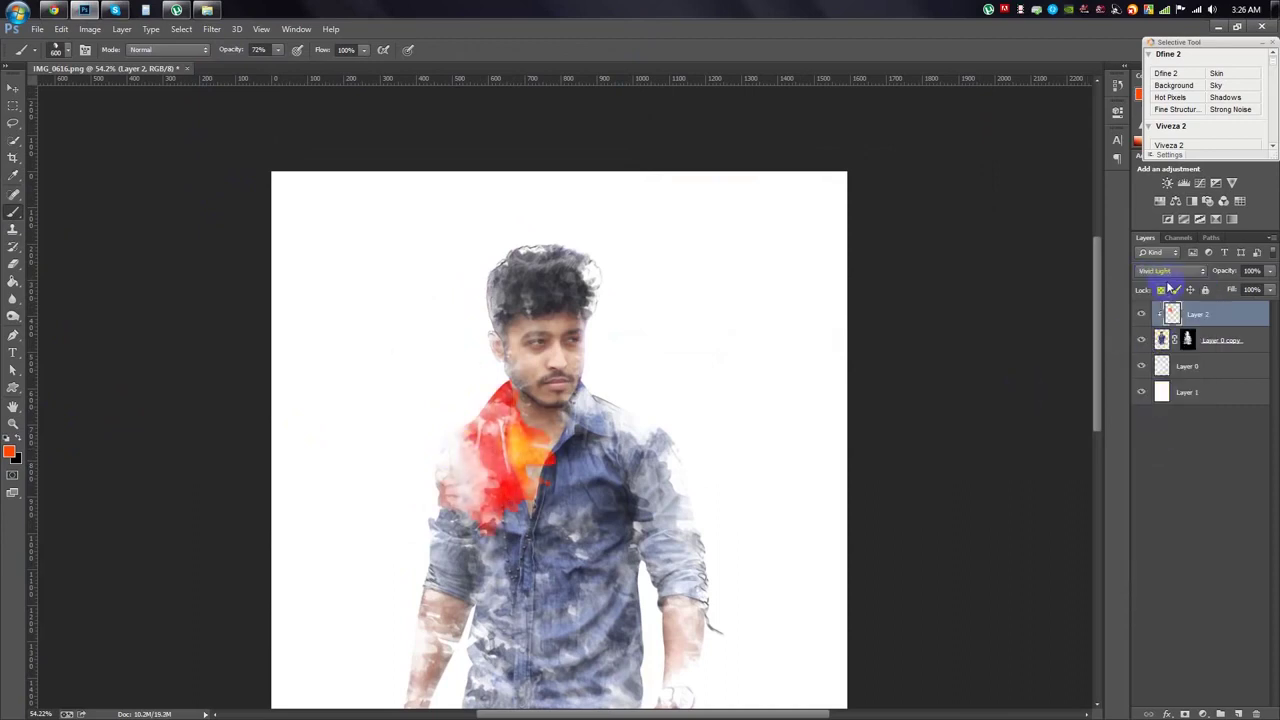
{"action": "scroll", "coordinate": [1168, 280], "scroll_direction": "down", "scroll_amount": 1}
{"action": "left_click", "coordinate": [1170, 271]}
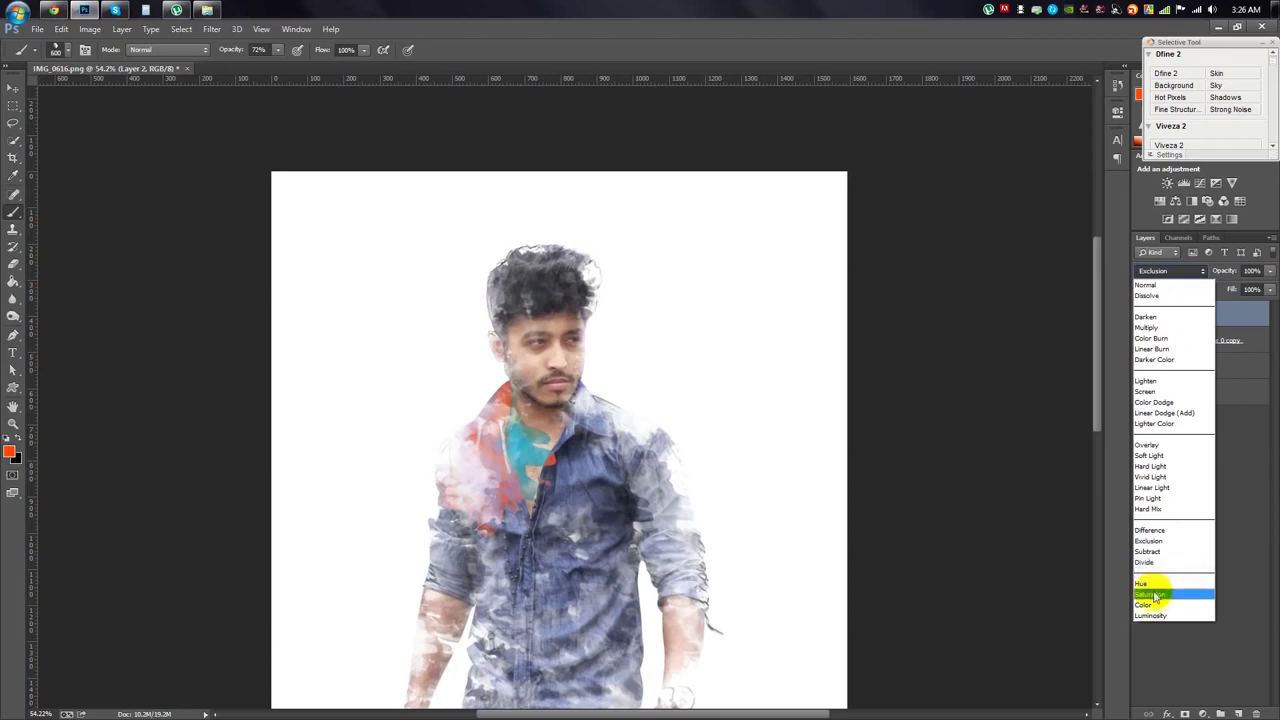
{"action": "left_click", "coordinate": [1153, 604]}
Paint cyan over the right shoulder and arm.
{"action": "left_click", "coordinate": [12, 449]}
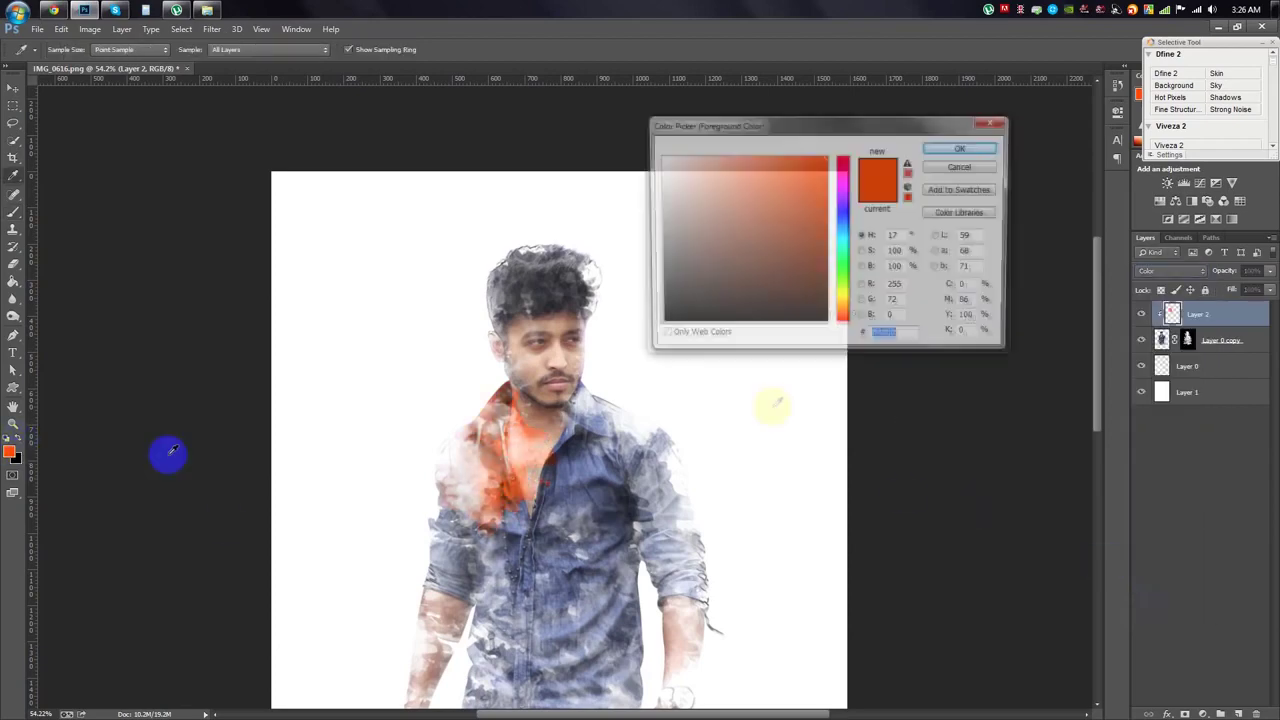
{"action": "left_click", "coordinate": [838, 240]}
{"action": "left_click", "coordinate": [960, 140]}
{"action": "left_click_drag", "start_coordinate": [653, 480], "coordinate": [675, 510]}
{"action": "scroll", "coordinate": [815, 525], "scroll_direction": "down", "scroll_amount": 3}
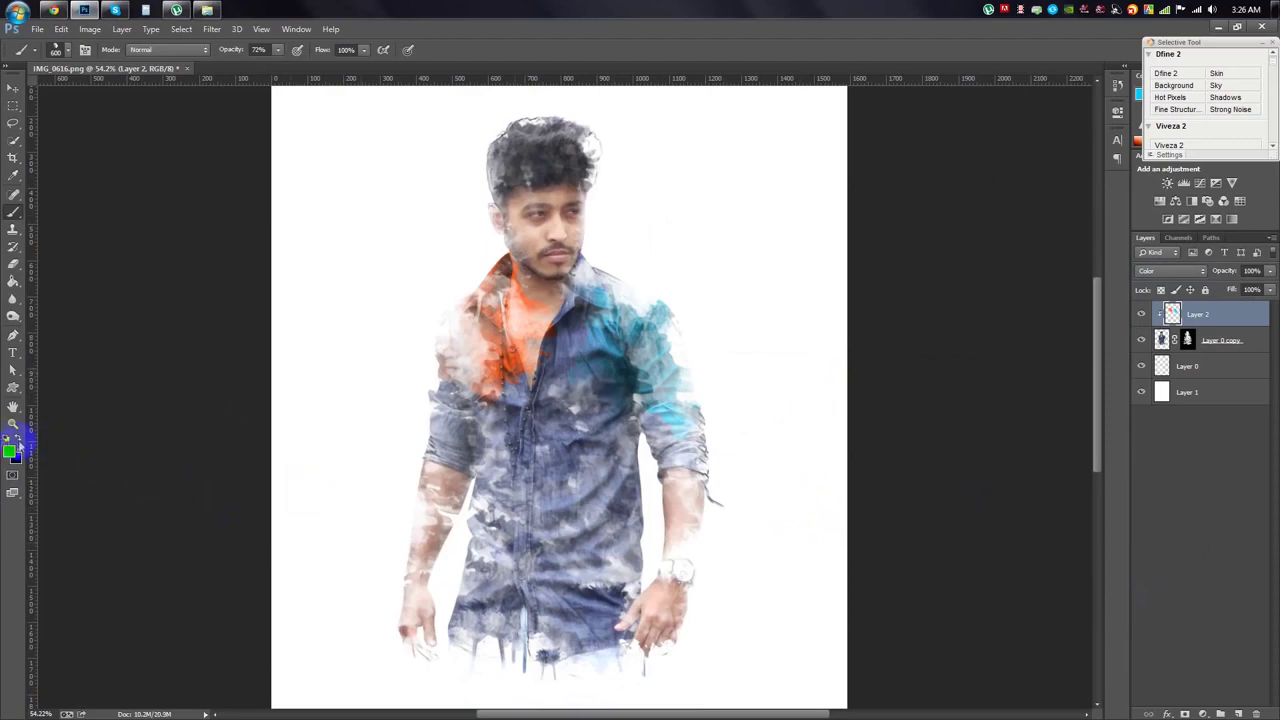
Paint purple over the right forearm and left upper arm.
{"action": "left_click", "coordinate": [12, 449]}
{"action": "left_click_drag", "start_coordinate": [843, 312], "coordinate": [845, 202]}
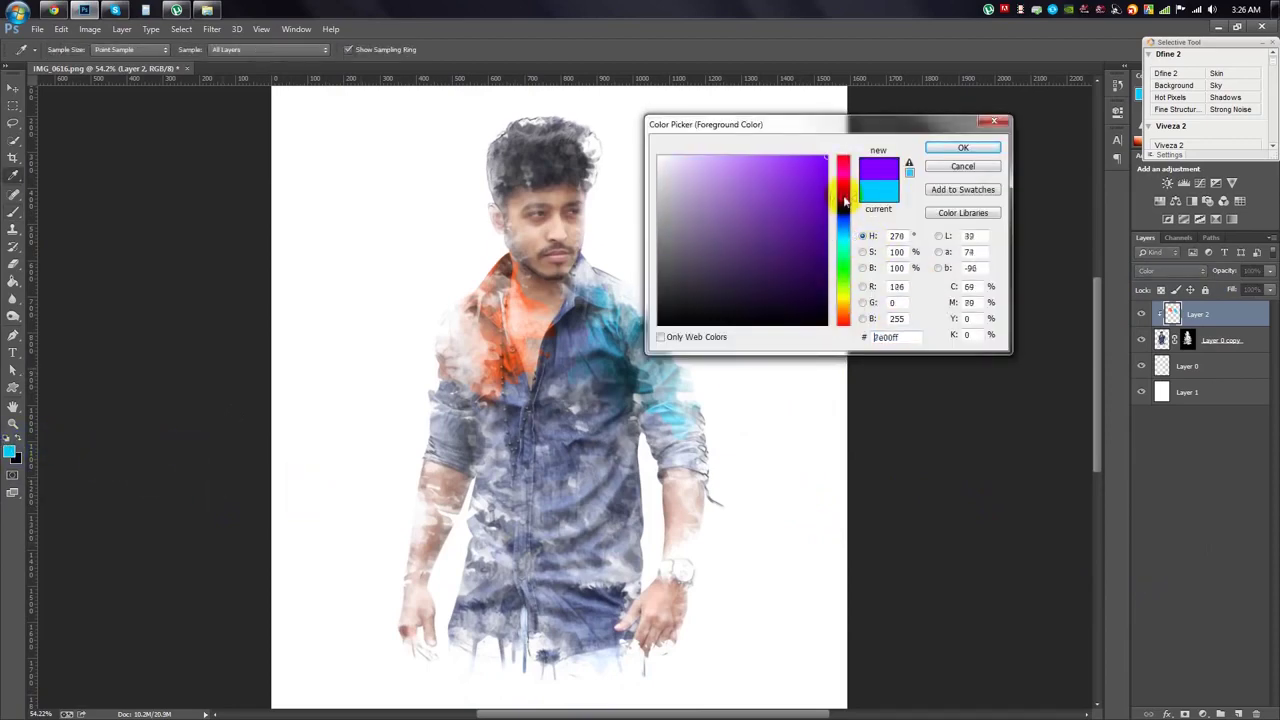
{"action": "left_click", "coordinate": [963, 147]}
{"action": "left_click_drag", "start_coordinate": [684, 430], "coordinate": [678, 518]}
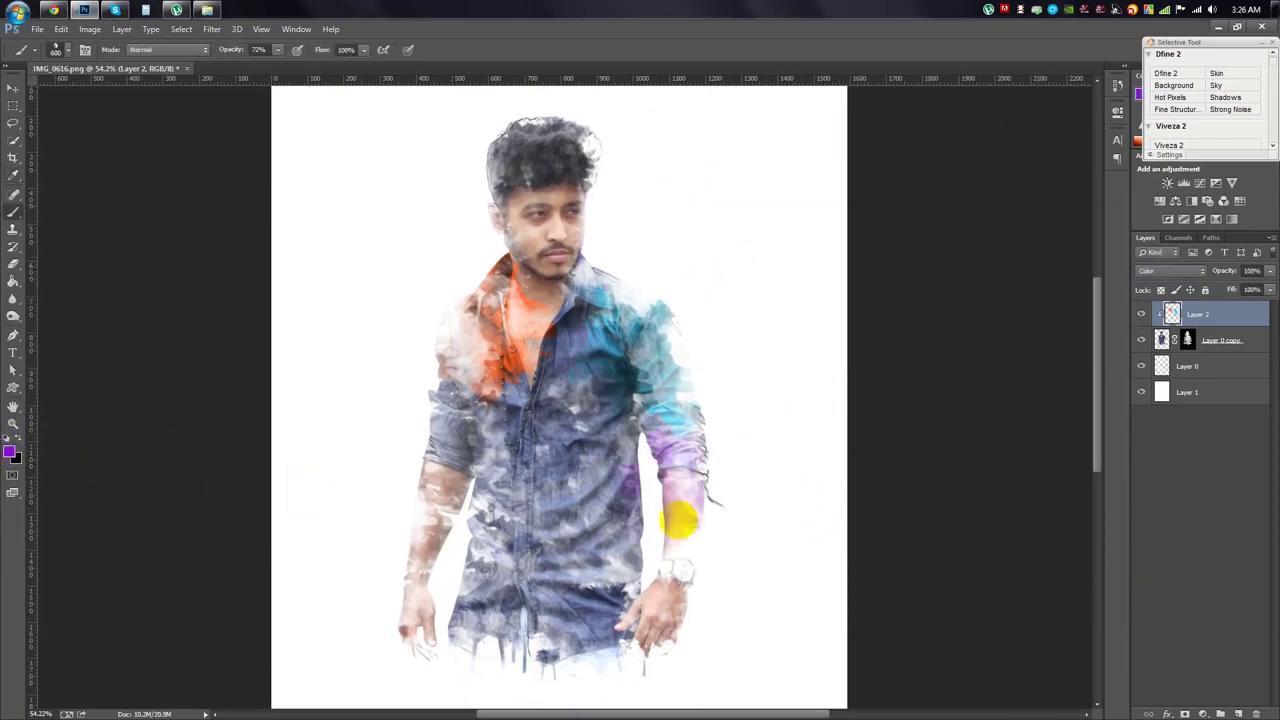
{"action": "left_click", "coordinate": [485, 468]}
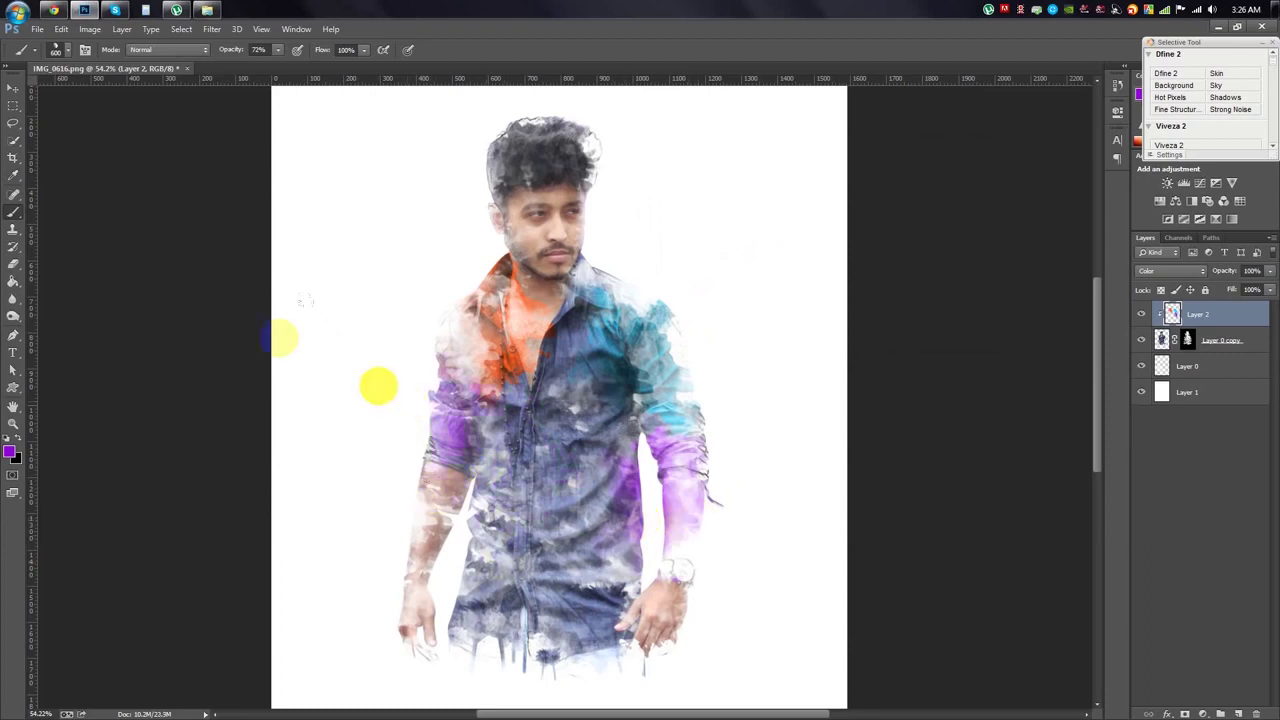
Switch the paint colour to green, change the brush tip, then set yellow-orange.
{"action": "left_click", "coordinate": [12, 449]}
{"action": "left_click", "coordinate": [847, 277]}
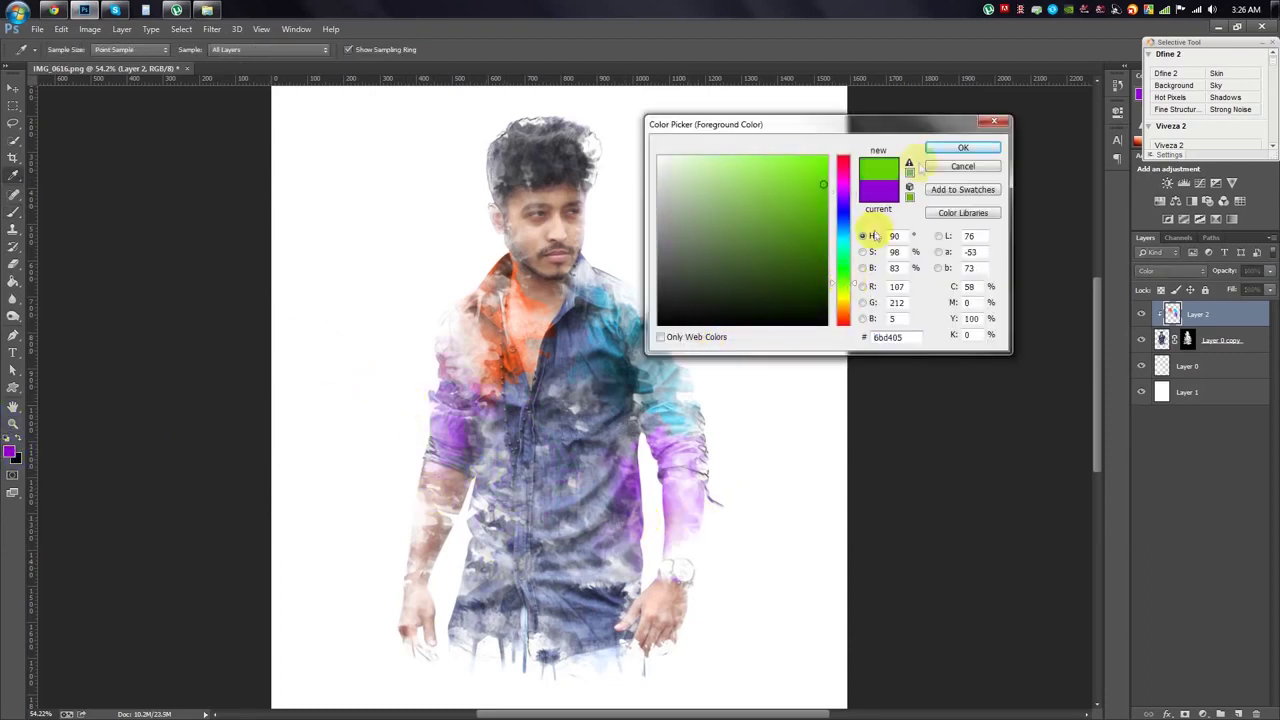
{"action": "left_click", "coordinate": [935, 147]}
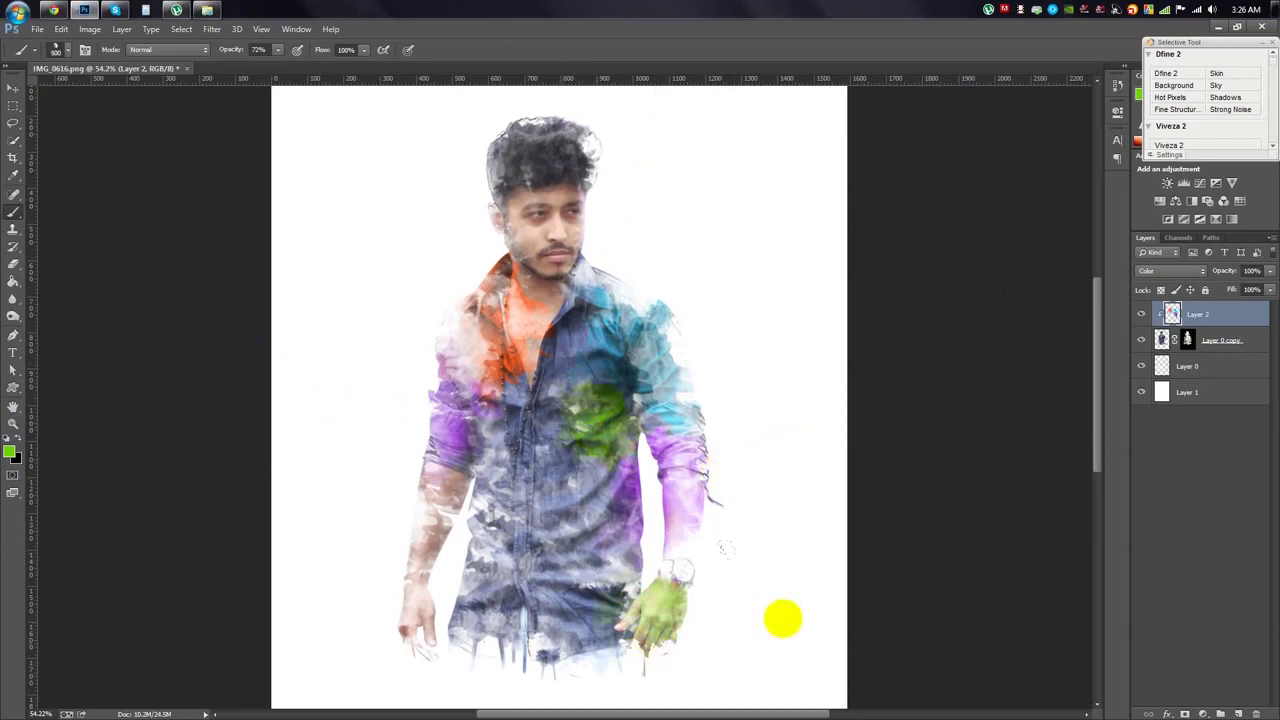
{"action": "right_click", "coordinate": [760, 455]}
{"action": "left_click", "coordinate": [893, 598]}
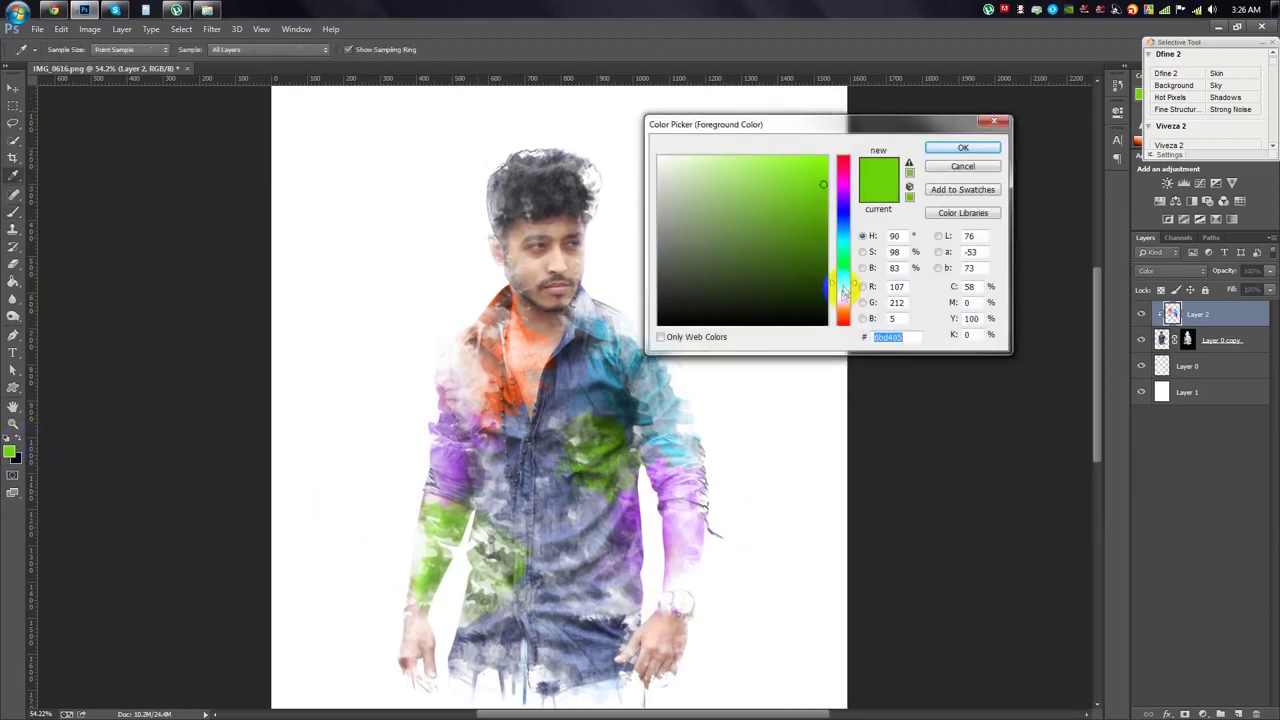
{"action": "key", "text": "Return"}
{"action": "scroll", "coordinate": [655, 305], "scroll_direction": "up", "scroll_amount": 1}
{"action": "scroll", "coordinate": [702, 360], "scroll_direction": "up", "scroll_amount": 2}
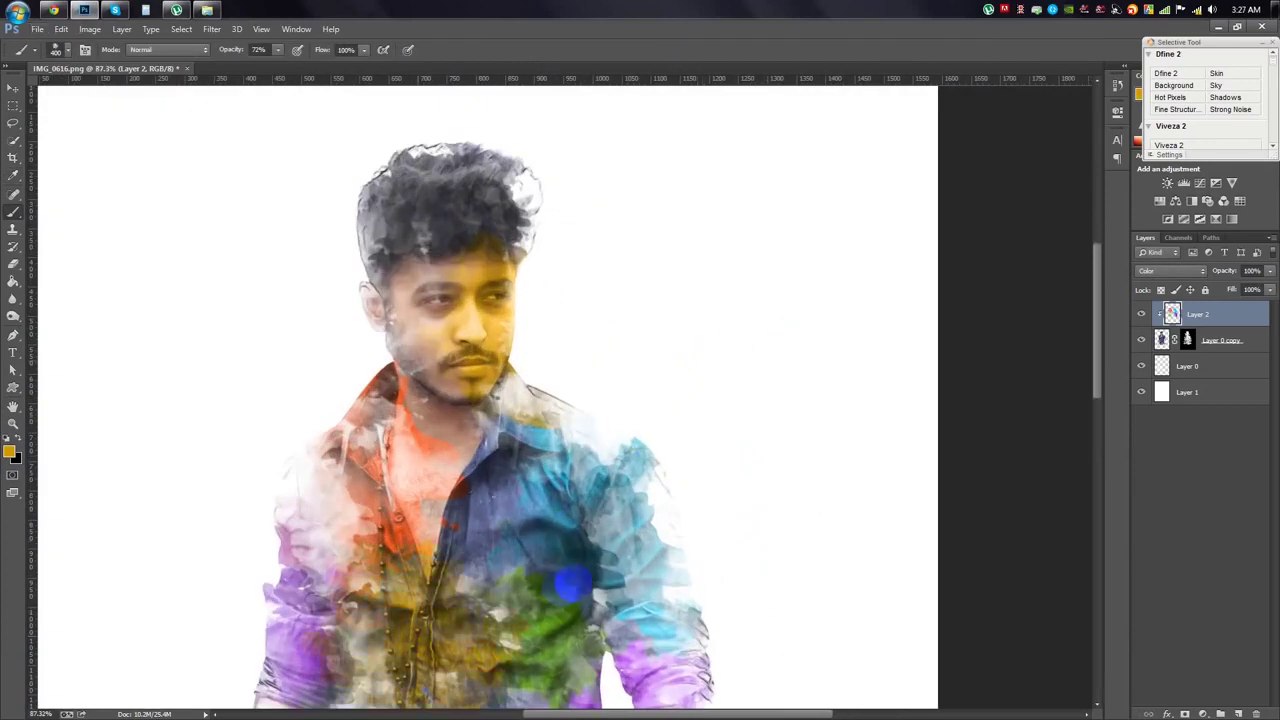
Set the foreground to blue and return to the Brush tool for the hair.
{"action": "scroll", "coordinate": [557, 586], "scroll_direction": "down", "scroll_amount": 1}
{"action": "left_click", "coordinate": [10, 452]}
{"action": "left_click", "coordinate": [843, 235]}
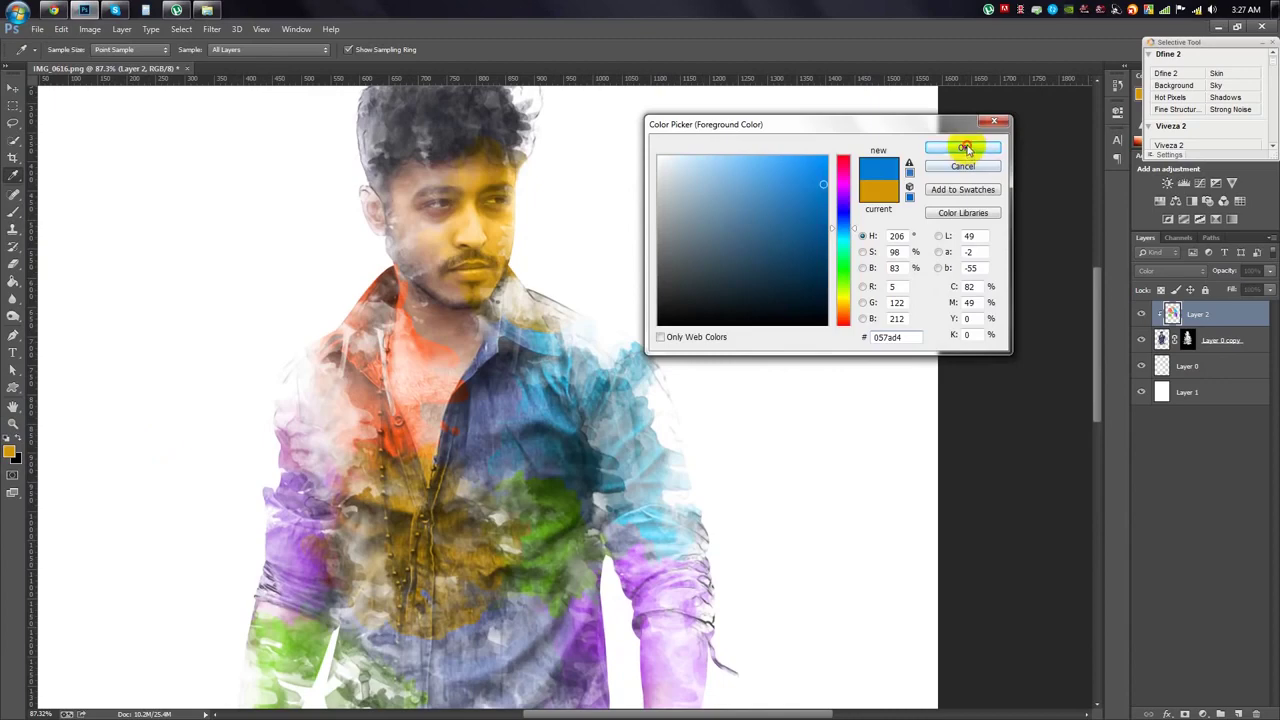
{"action": "left_click", "coordinate": [963, 147]}
{"action": "key", "text": "b"}
{"action": "scroll", "coordinate": [344, 176], "scroll_direction": "up", "scroll_amount": 1}
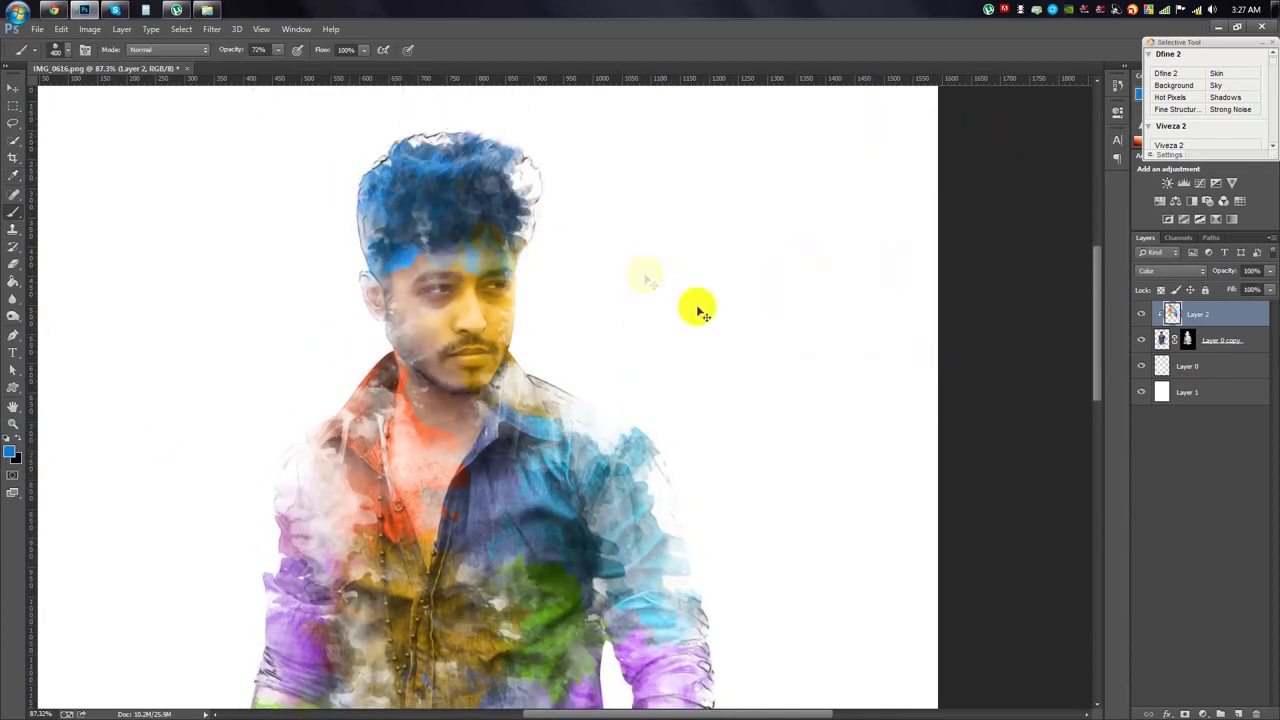
Try a magenta stroke on the left side of the face, then undo it.
{"action": "left_click", "coordinate": [10, 452]}
{"action": "left_click_drag", "start_coordinate": [843, 232], "coordinate": [843, 188]}
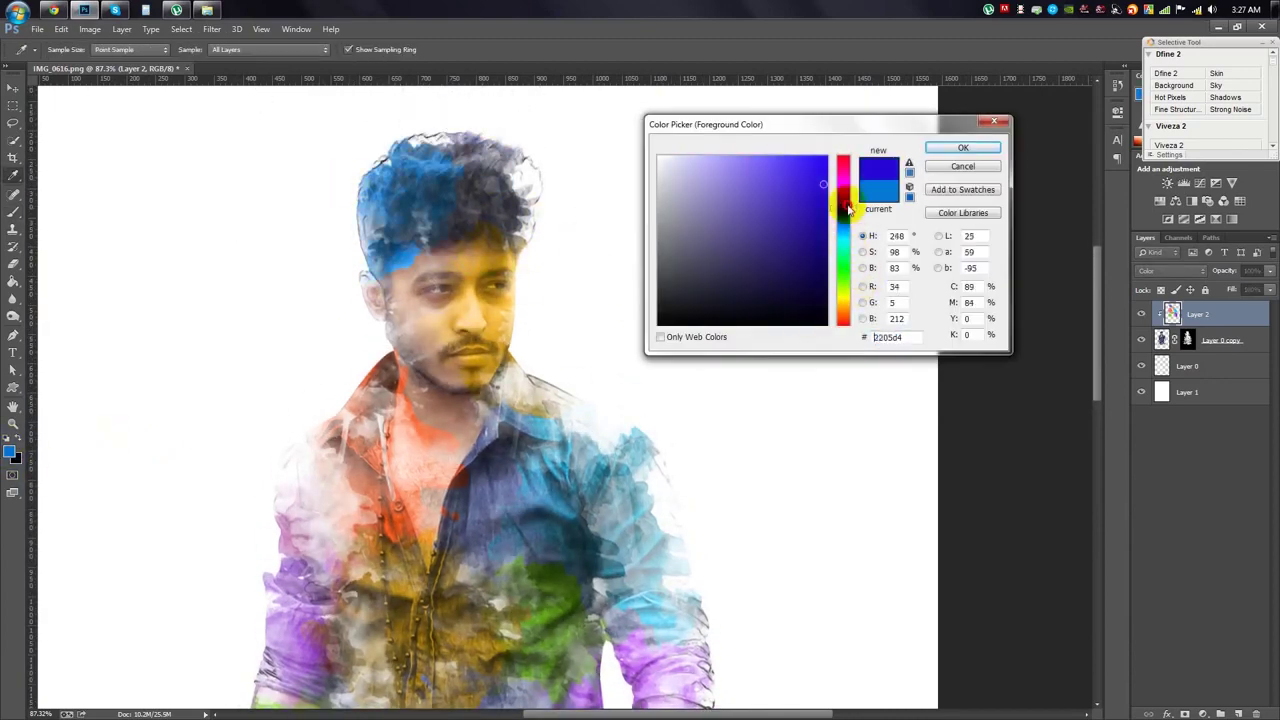
{"action": "left_click", "coordinate": [963, 147]}
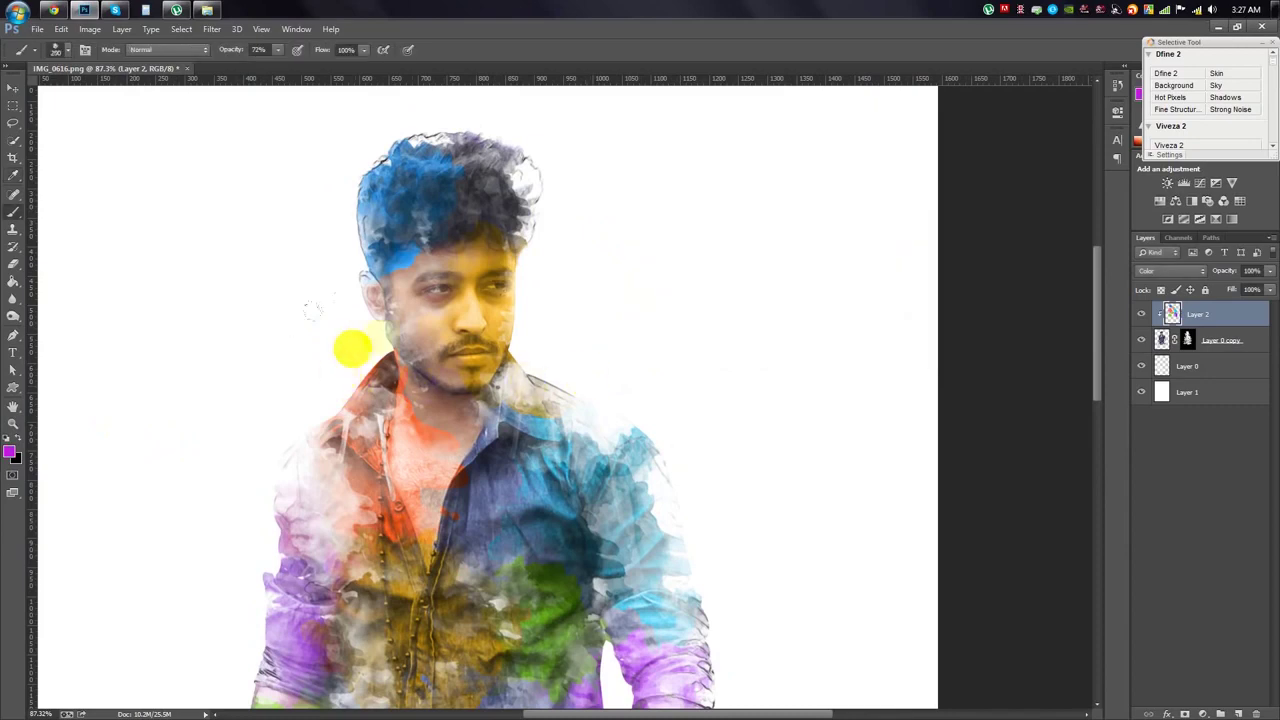
{"action": "left_click_drag", "start_coordinate": [410, 325], "coordinate": [455, 320]}
{"action": "key", "text": "ctrl+z"}
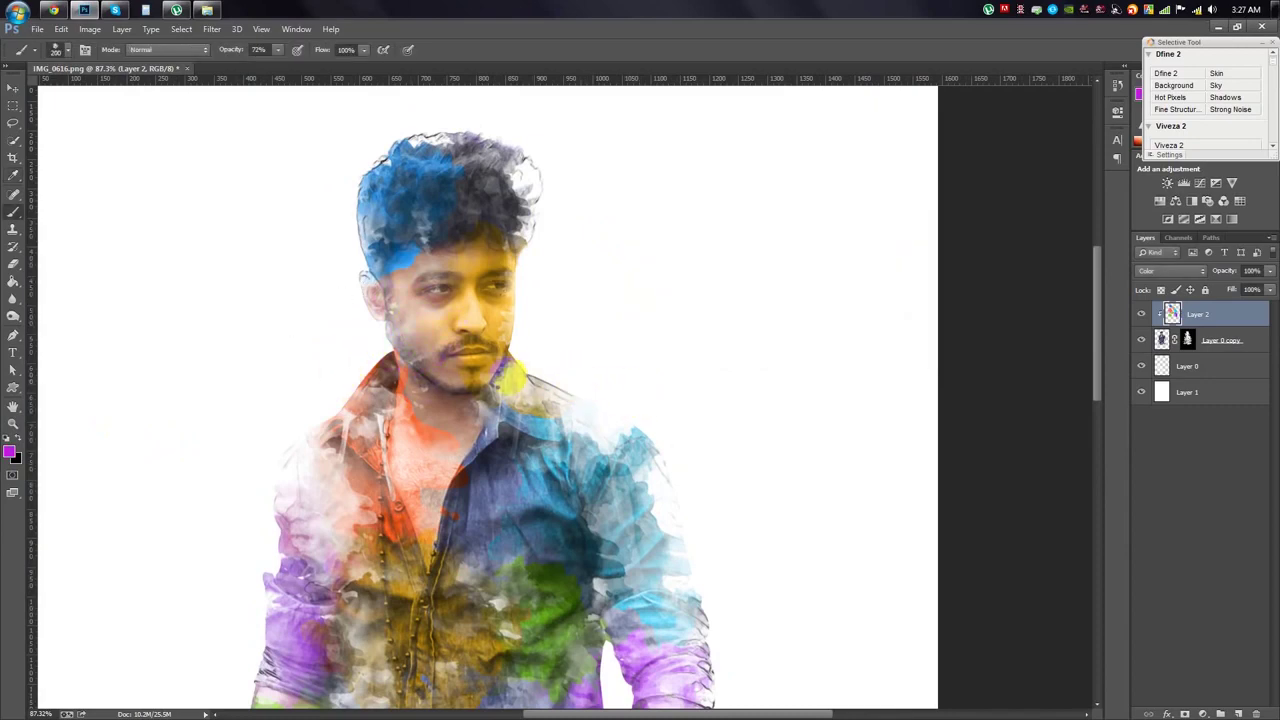
Set the foreground to cyan for dabs on the shirt.
{"action": "scroll", "coordinate": [480, 400], "scroll_direction": "down", "scroll_amount": 2}
{"action": "scroll", "coordinate": [480, 400], "scroll_direction": "down", "scroll_amount": 3}
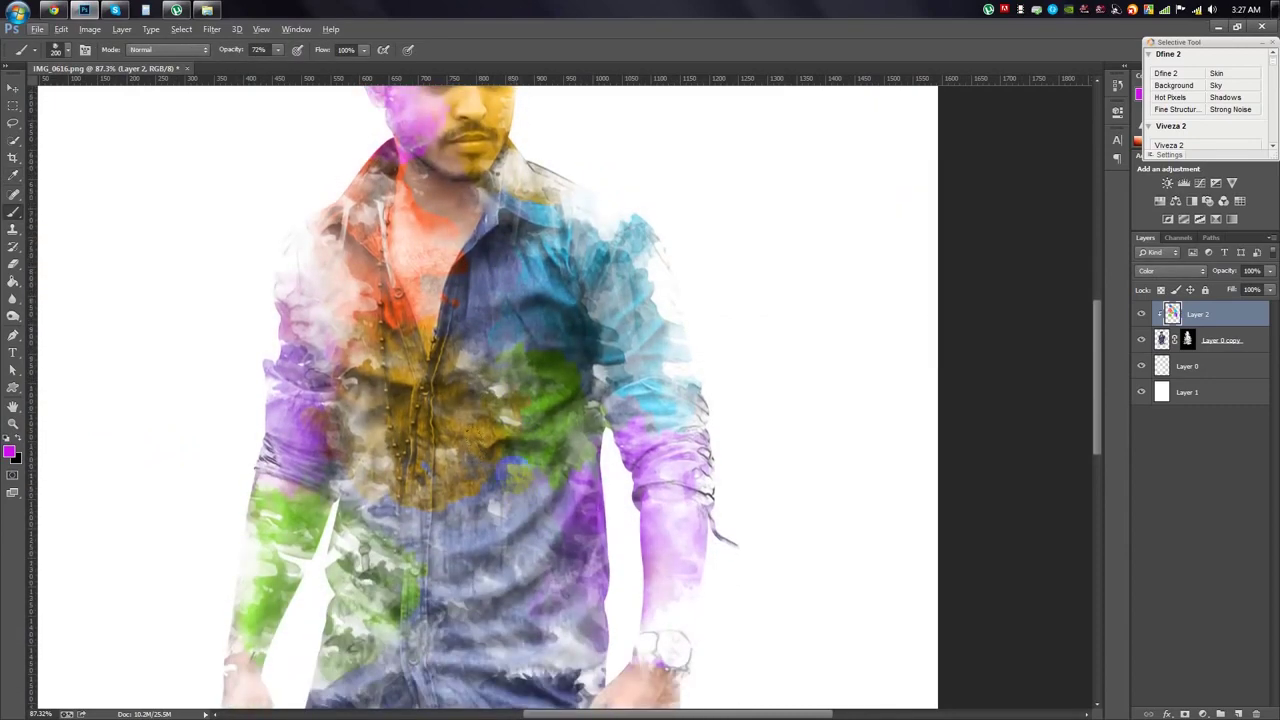
{"action": "left_click", "coordinate": [10, 452]}
{"action": "left_click", "coordinate": [845, 241]}
{"action": "left_click", "coordinate": [935, 147]}
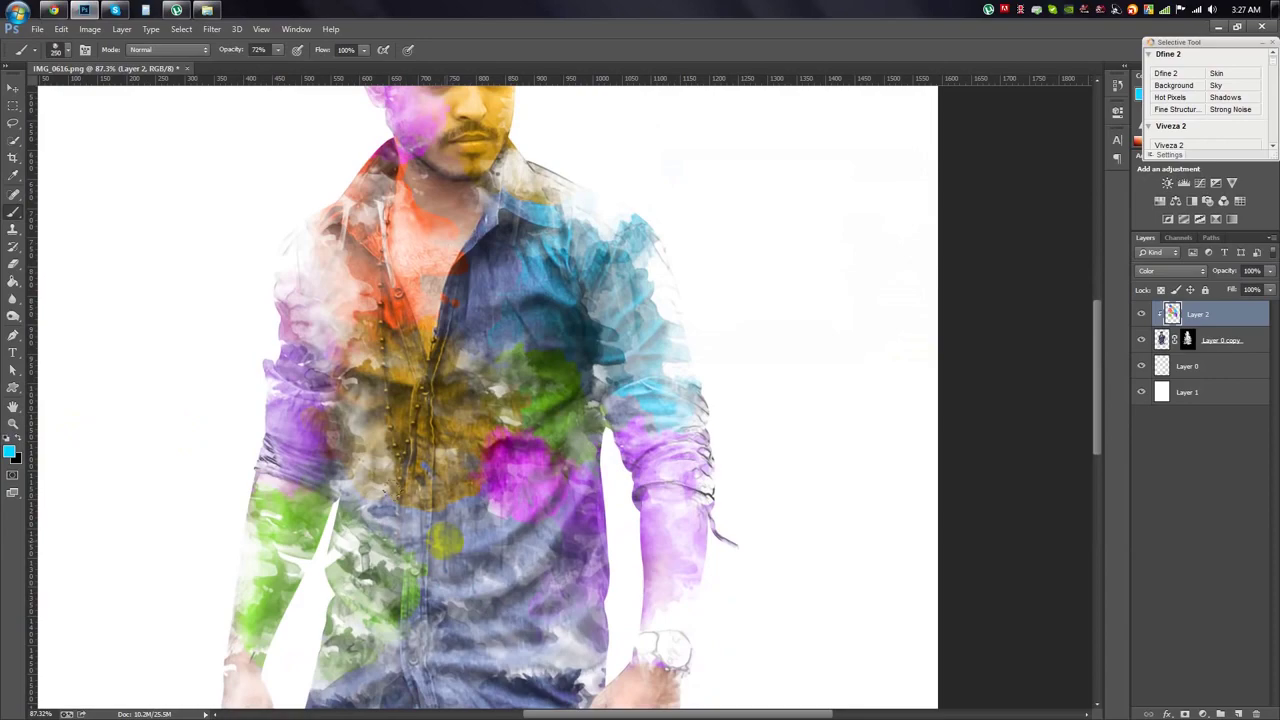
{"action": "scroll", "coordinate": [646, 543], "scroll_direction": "down", "scroll_amount": 5}
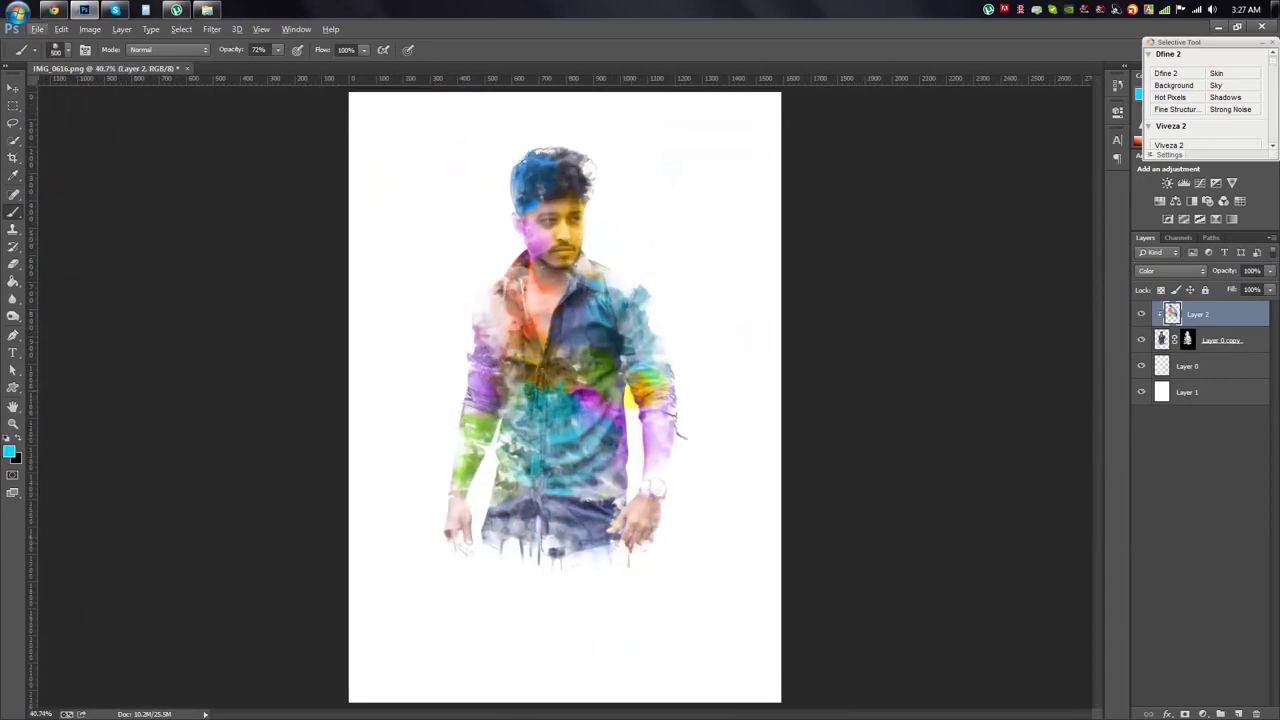
{"action": "scroll", "coordinate": [651, 280], "scroll_direction": "up", "scroll_amount": 3}
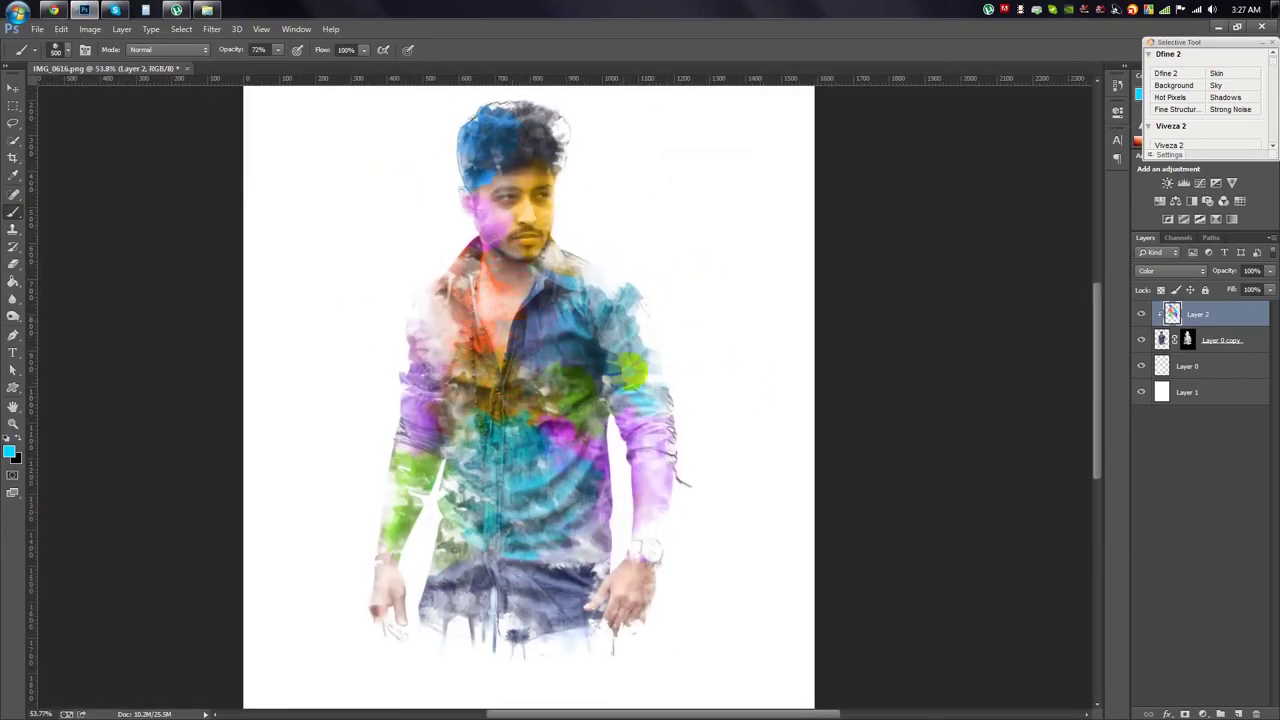
Paint a red-orange wash over the trousers.
{"action": "right_click", "coordinate": [634, 372]}
{"action": "left_click", "coordinate": [10, 453]}
{"action": "left_click", "coordinate": [846, 320]}
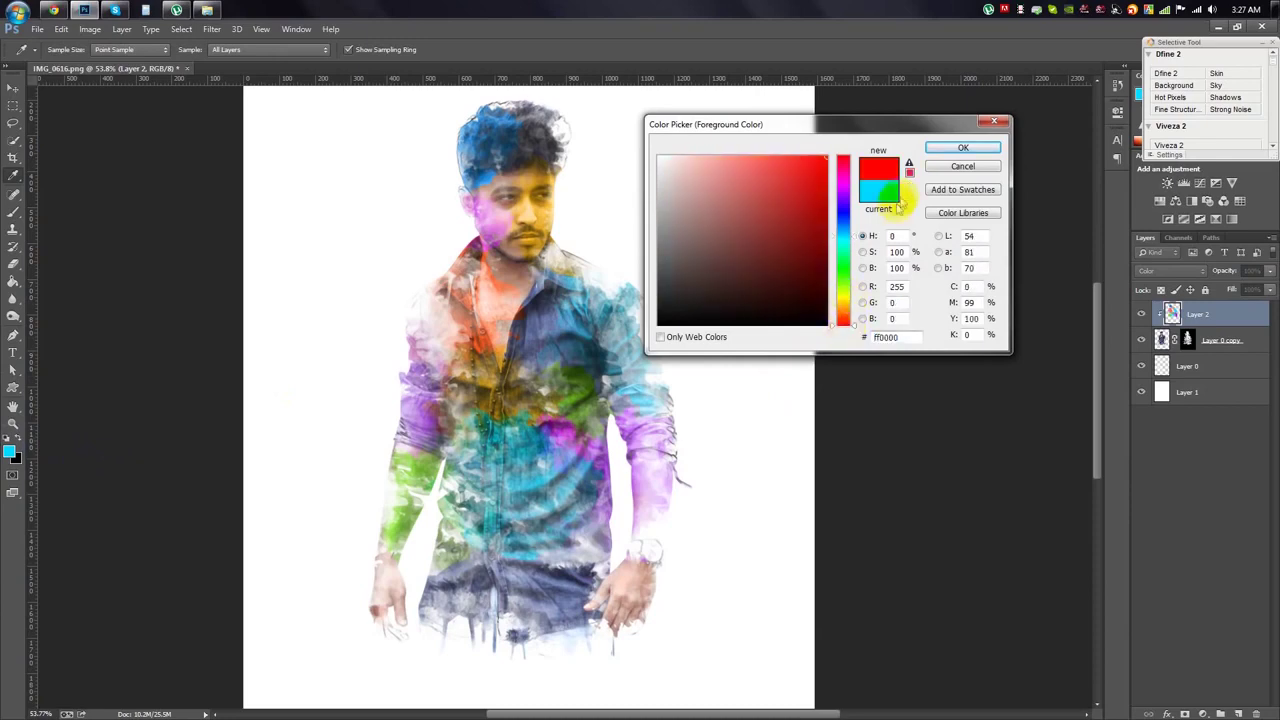
{"action": "left_click", "coordinate": [950, 148]}
{"action": "left_click", "coordinate": [10, 453]}
{"action": "left_click", "coordinate": [846, 320]}
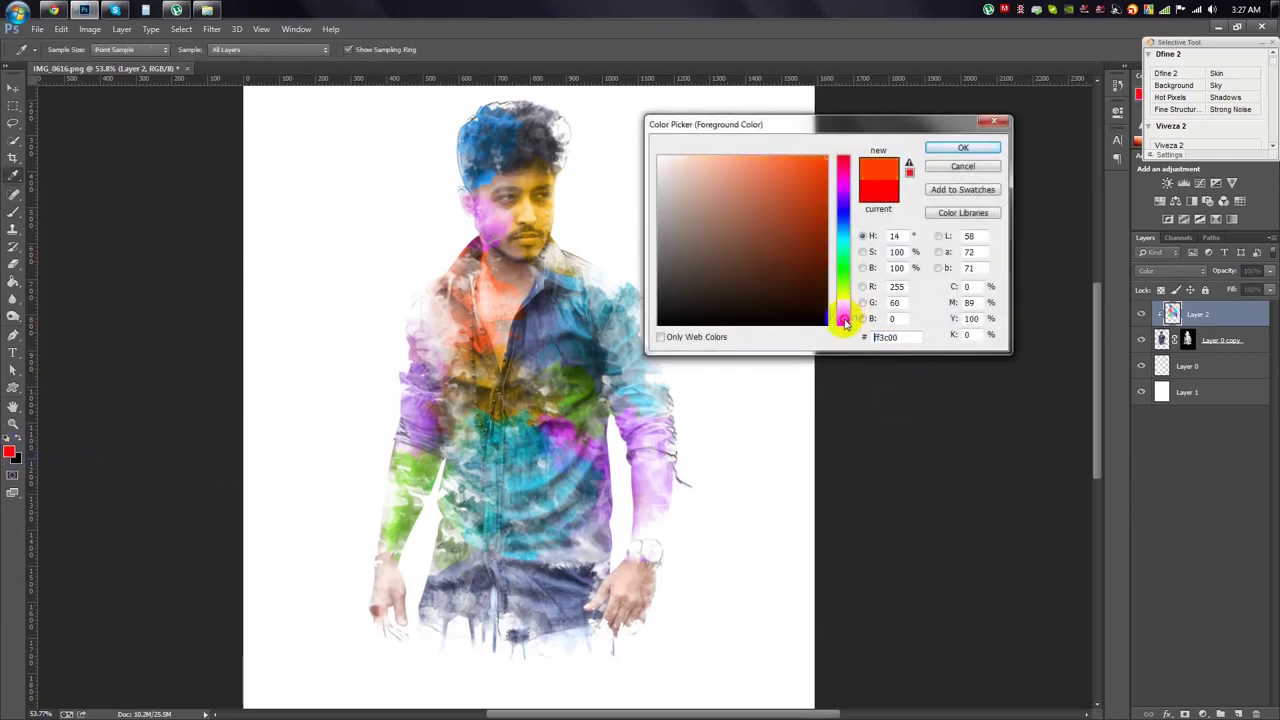
{"action": "left_click", "coordinate": [952, 147]}
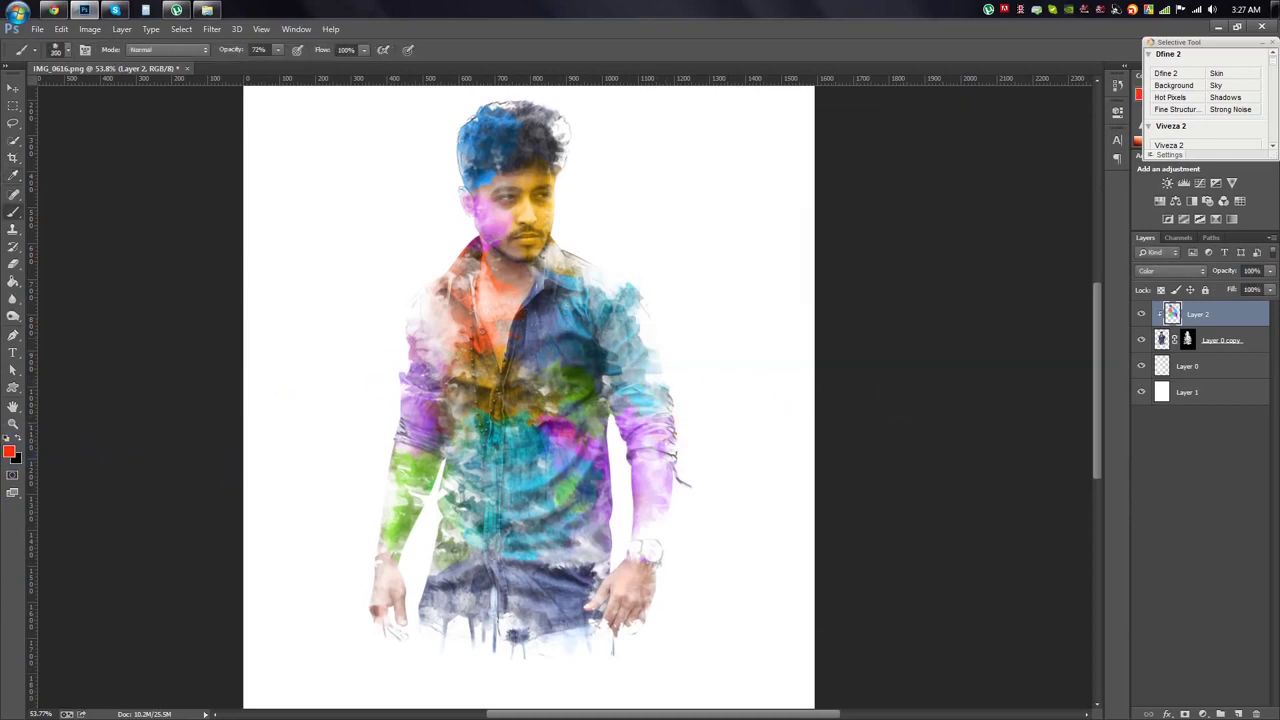
{"action": "left_click_drag", "start_coordinate": [588, 612], "coordinate": [575, 606]}
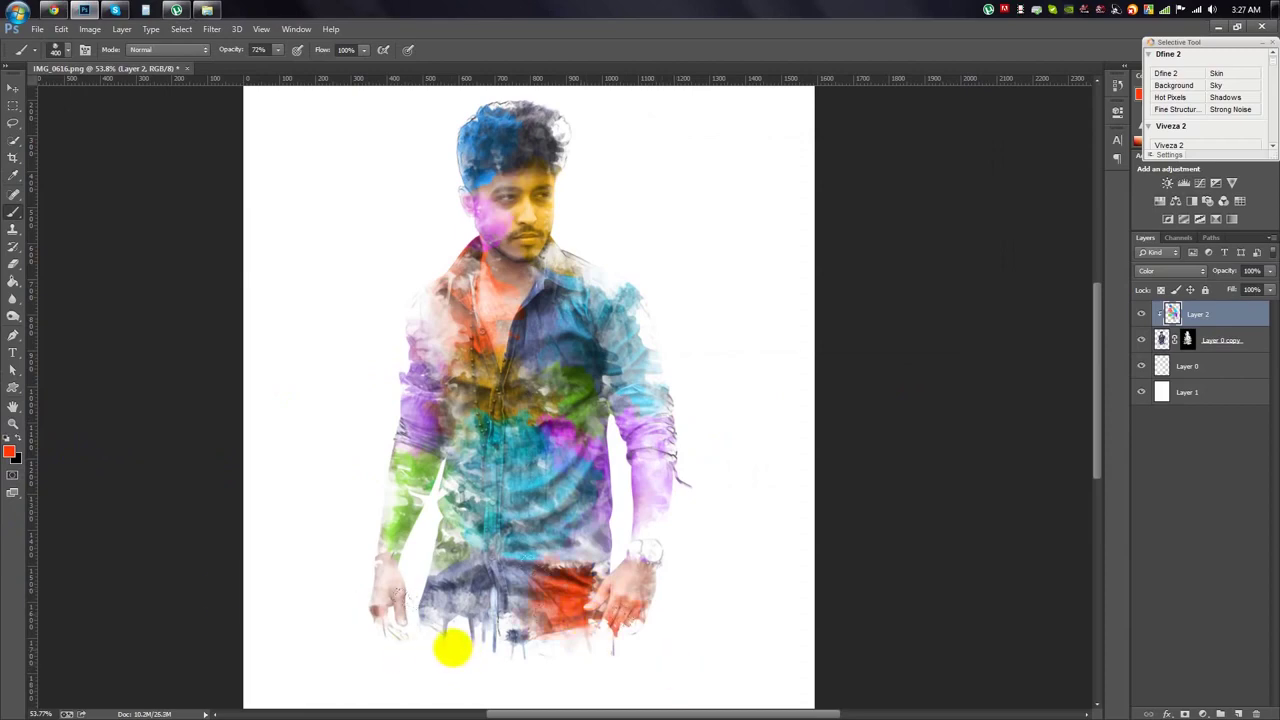
Set a dark navy foreground to deepen the top of the hair.
{"action": "left_click", "coordinate": [10, 453]}
{"action": "left_click", "coordinate": [846, 208]}
{"action": "left_click", "coordinate": [768, 326]}
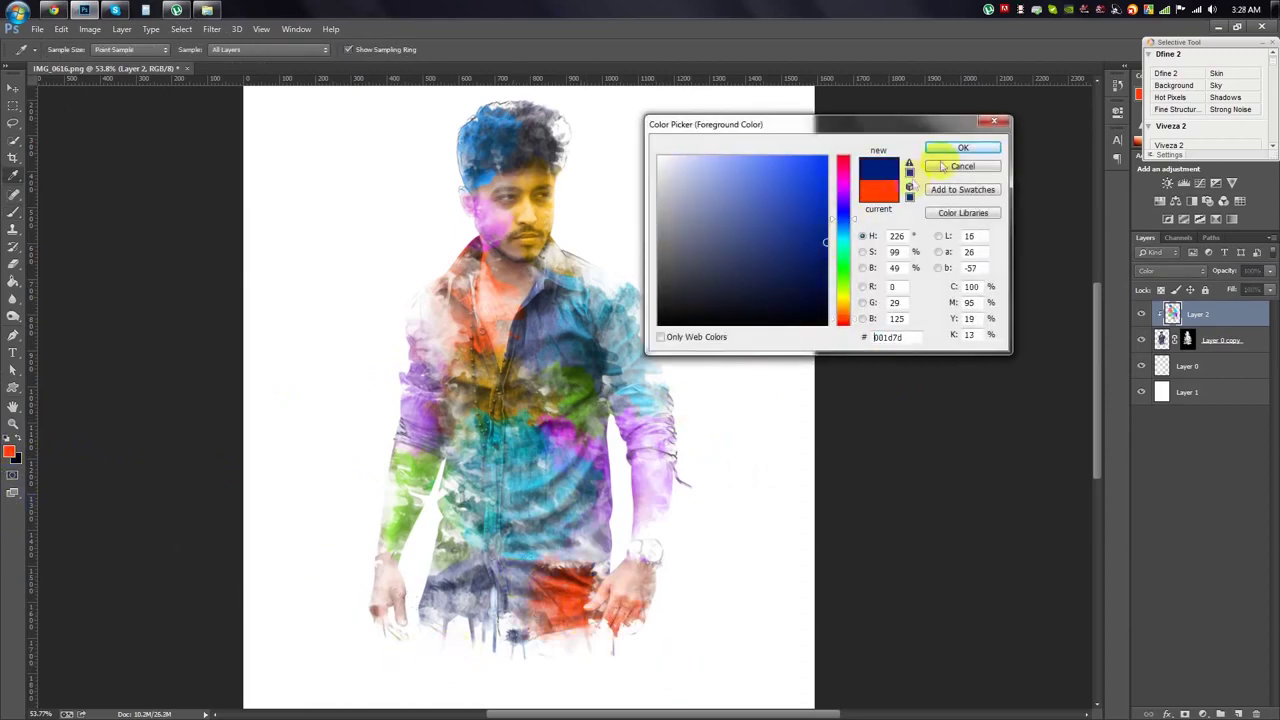
{"action": "left_click", "coordinate": [952, 147]}
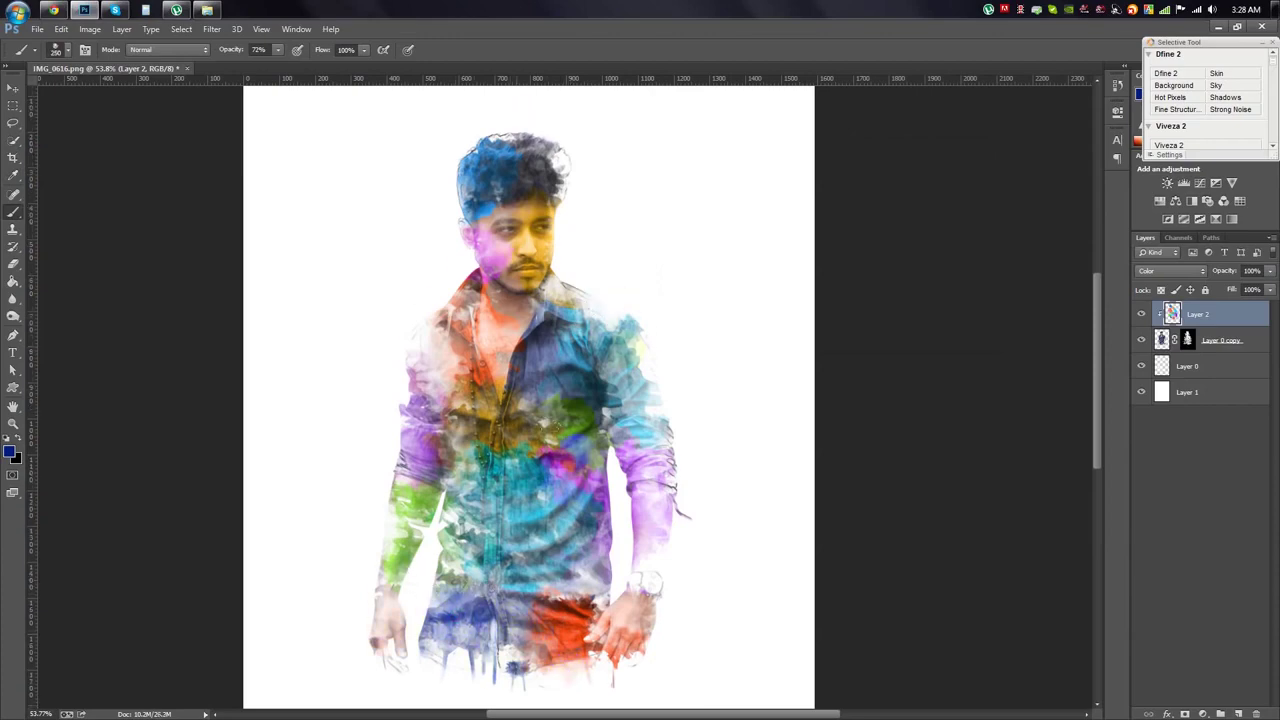
{"action": "scroll", "coordinate": [557, 206], "scroll_direction": "up", "scroll_amount": 2}
{"action": "scroll", "coordinate": [614, 300], "scroll_direction": "up", "scroll_amount": 2}
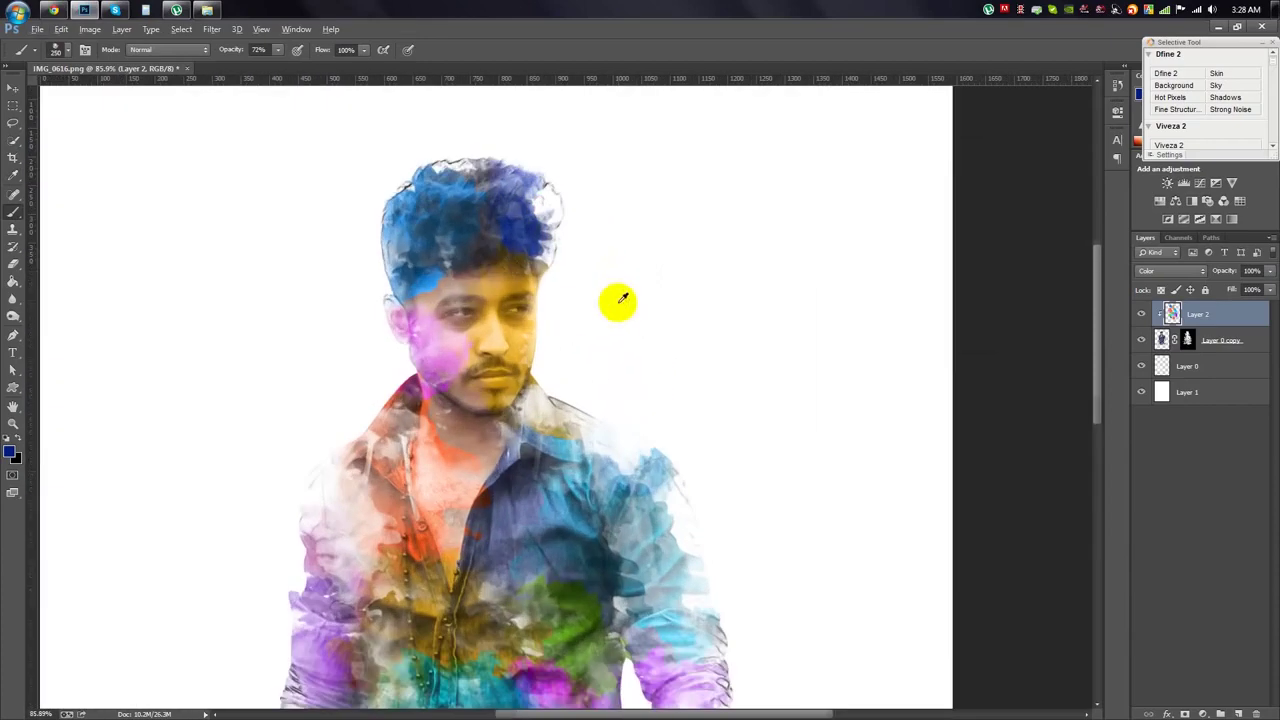
Brush magenta-pink over the collar and hips, then switch to the Move tool.
{"action": "left_click", "coordinate": [10, 453]}
{"action": "left_click_drag", "start_coordinate": [848, 194], "coordinate": [845, 168]}
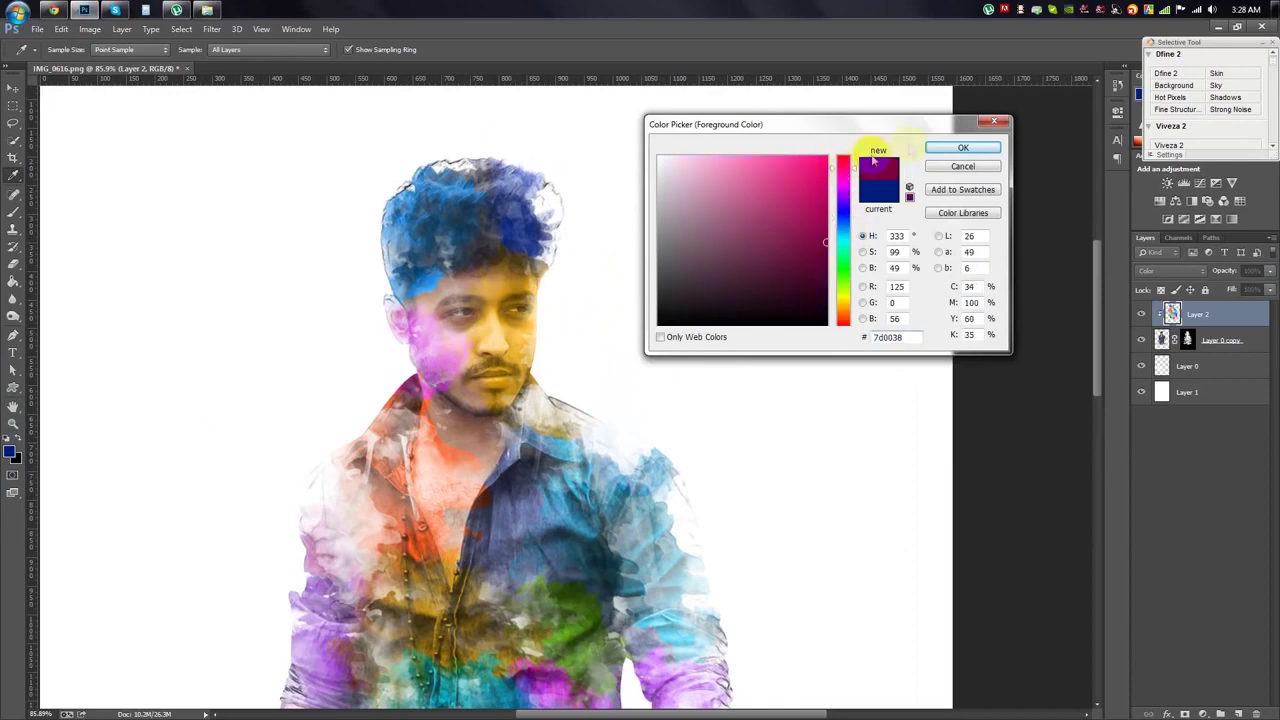
{"action": "left_click", "coordinate": [962, 147]}
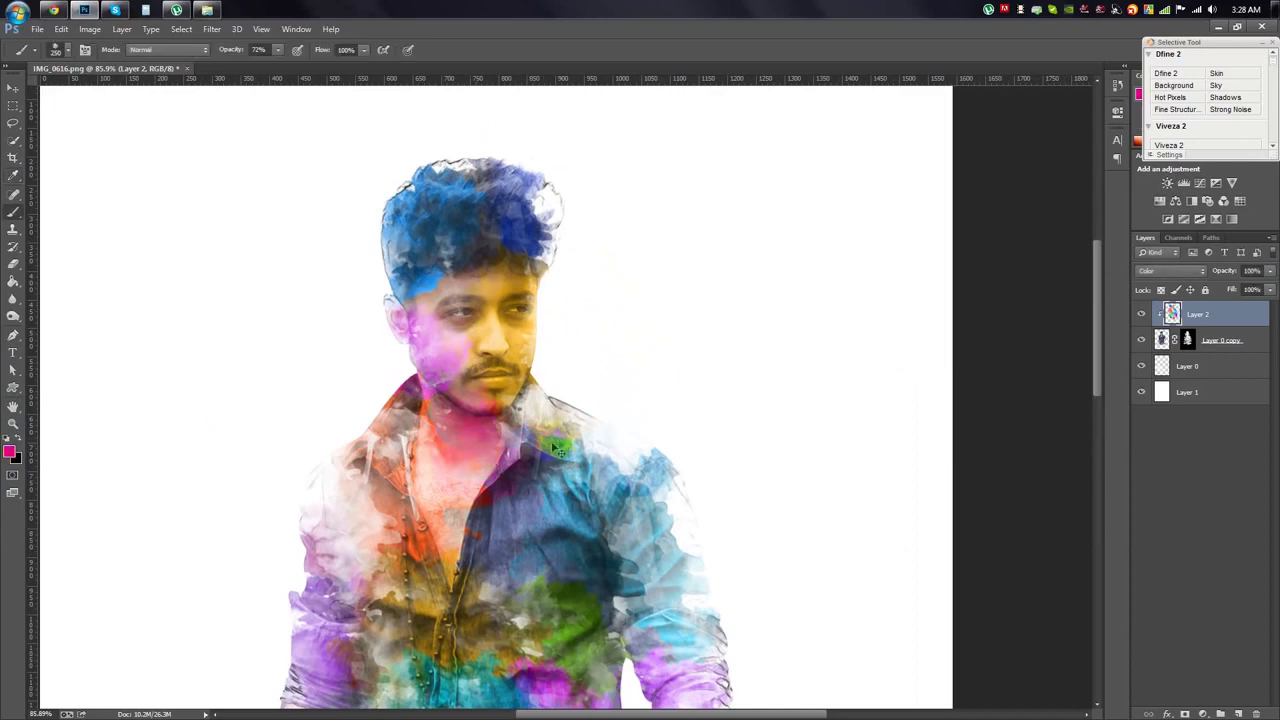
{"action": "scroll", "coordinate": [670, 424], "scroll_direction": "down", "scroll_amount": 2}
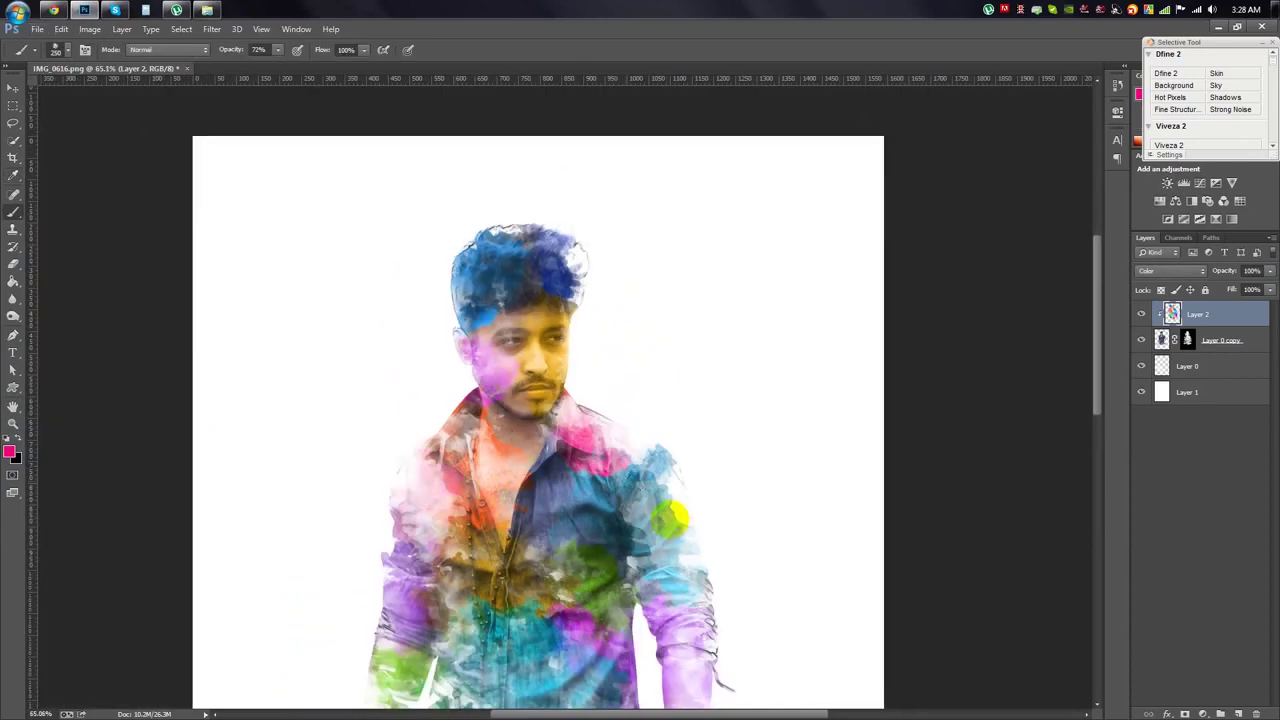
{"action": "scroll", "coordinate": [680, 672], "scroll_direction": "down", "scroll_amount": 2}
{"action": "scroll", "coordinate": [663, 594], "scroll_direction": "down", "scroll_amount": 2}
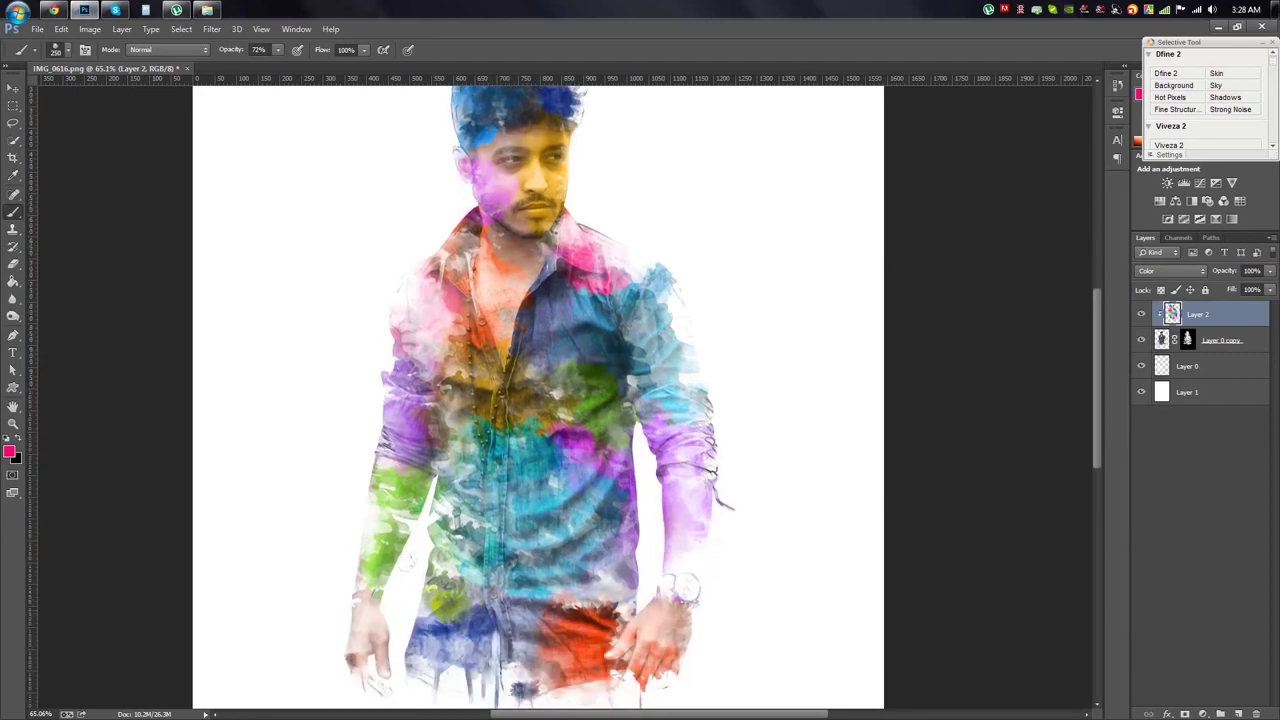
{"action": "scroll", "coordinate": [601, 562], "scroll_direction": "down", "scroll_amount": 2}
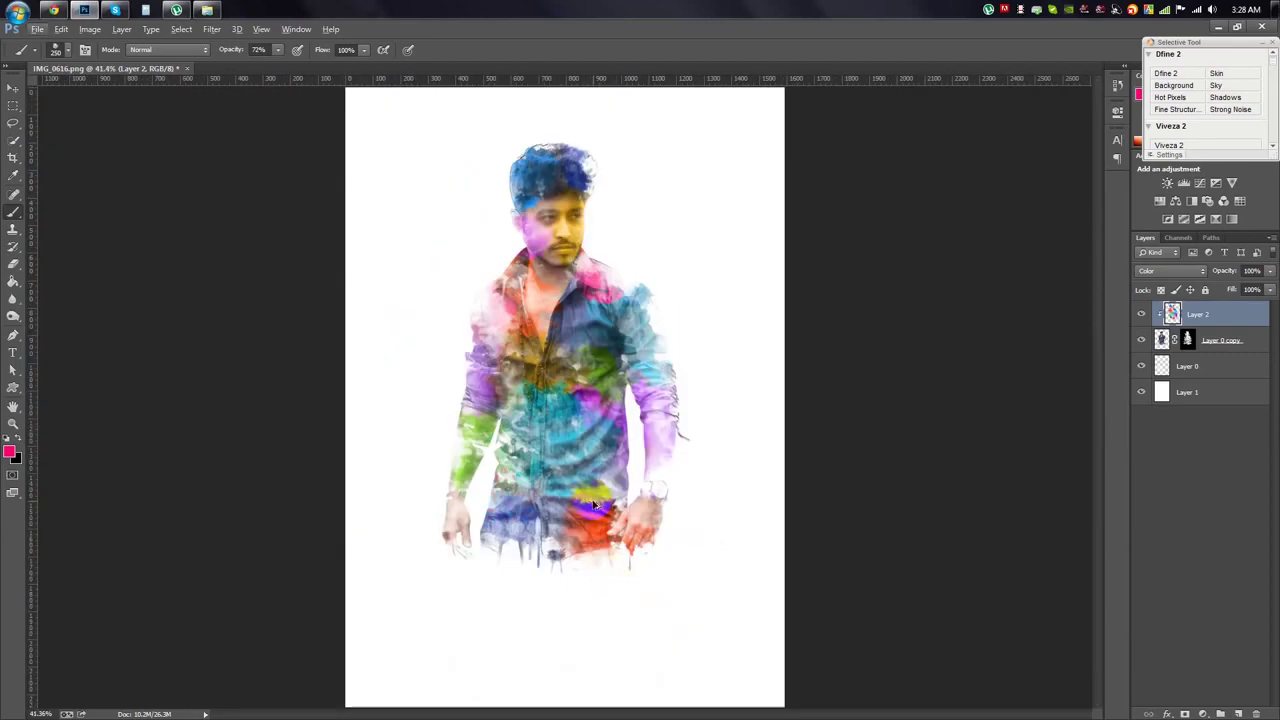
{"action": "scroll", "coordinate": [677, 514], "scroll_direction": "up", "scroll_amount": 1}
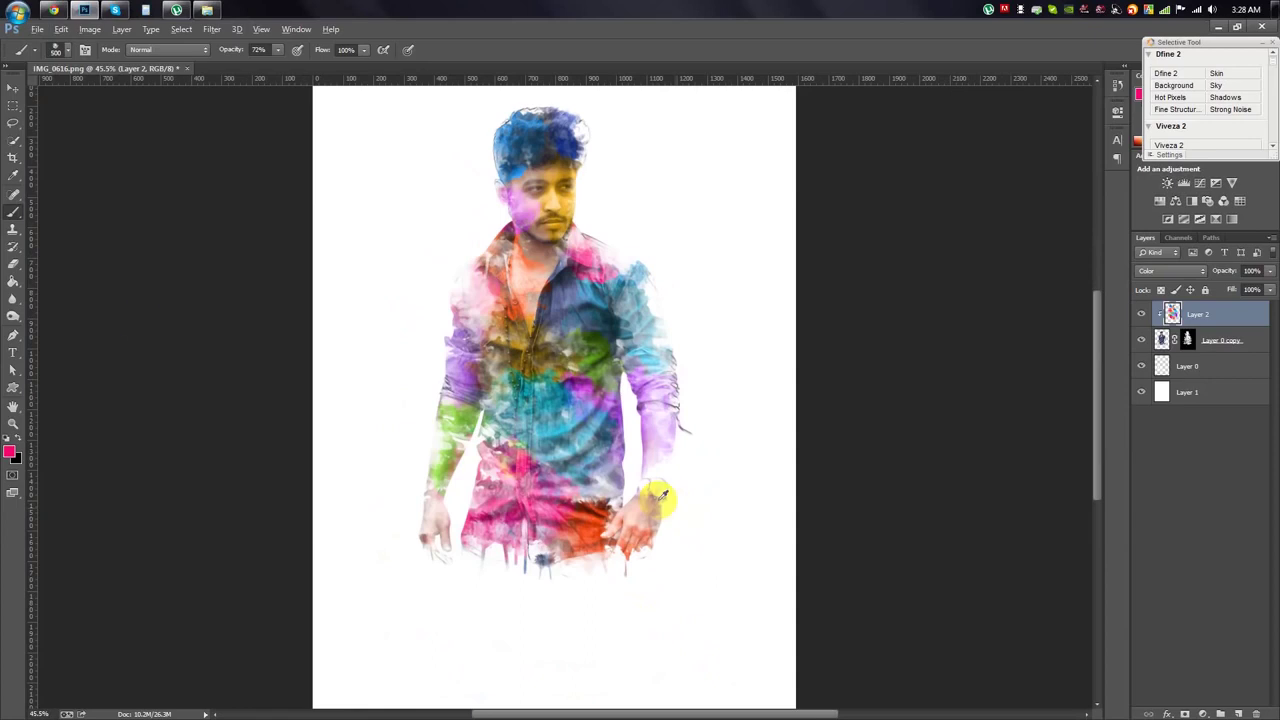
{"action": "left_click", "coordinate": [13, 88]}
{"action": "scroll", "coordinate": [457, 357], "scroll_direction": "down", "scroll_amount": 2}
{"action": "scroll", "coordinate": [457, 357], "scroll_direction": "up", "scroll_amount": 1}
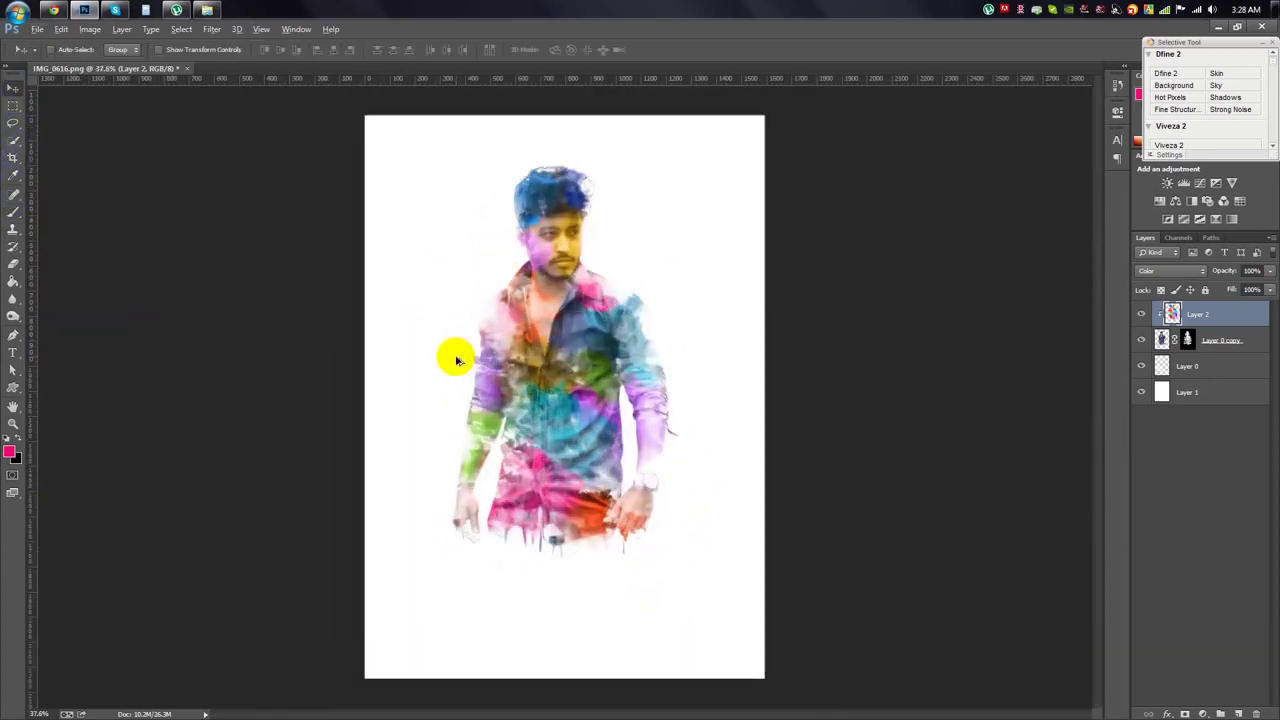
Add a new layer and a Gradient Fill layer above Layer 1.
{"action": "left_click", "coordinate": [1160, 366]}
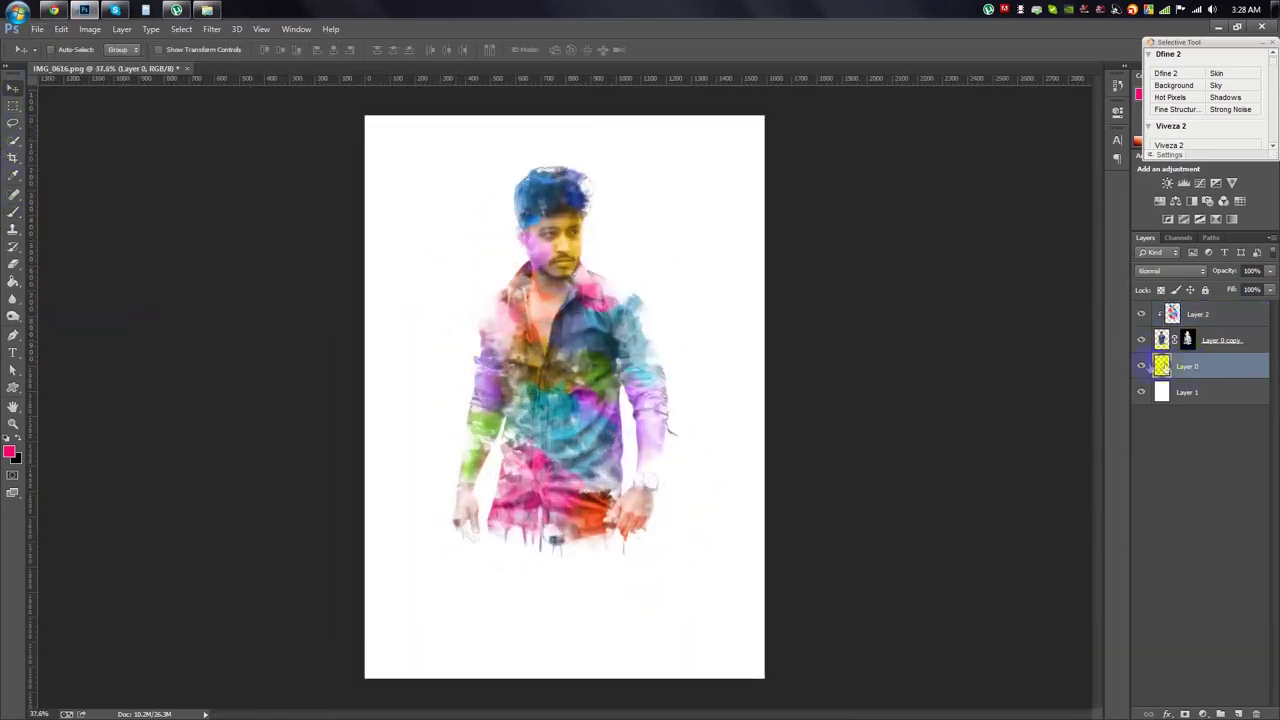
{"action": "left_click", "coordinate": [1238, 712], "text": "ctrl"}
{"action": "left_click", "coordinate": [1203, 713]}
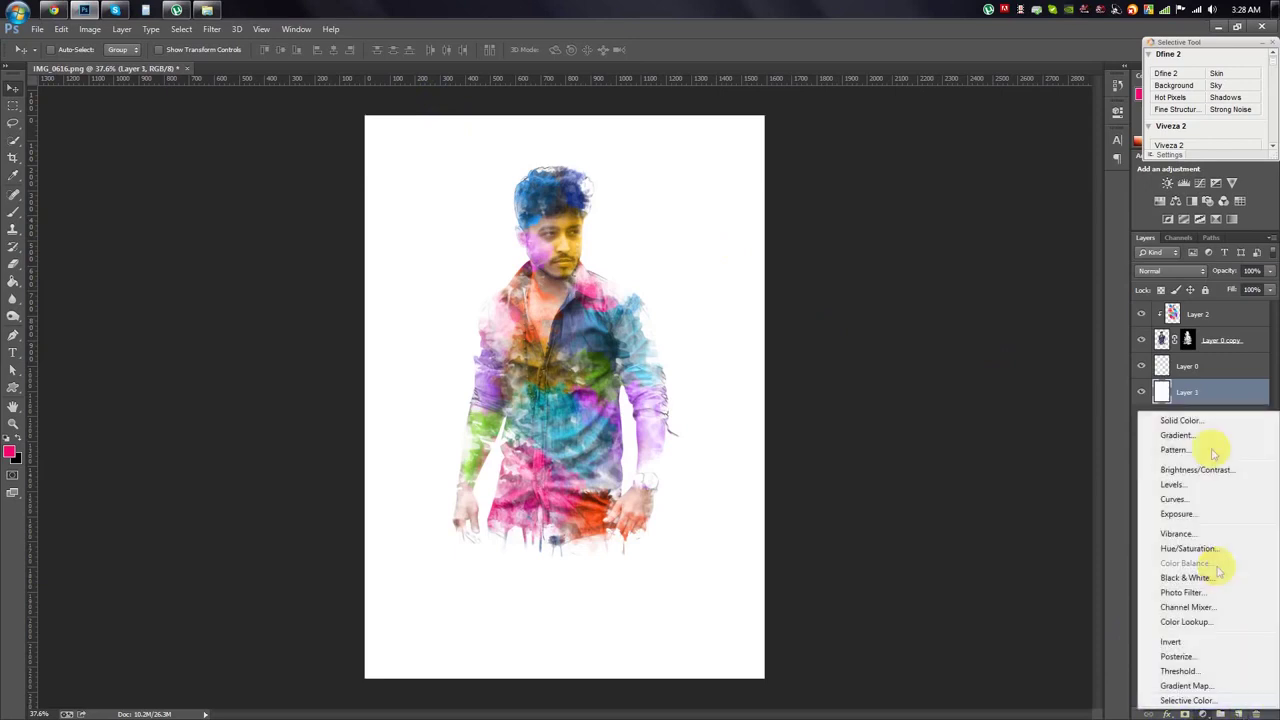
{"action": "left_click", "coordinate": [1180, 435]}
Make the gradient radial and reversed, scale it to 347%, and set opacity to 40%.
{"action": "left_click", "coordinate": [958, 221]}
{"action": "left_click", "coordinate": [897, 248]}
{"action": "left_click", "coordinate": [908, 243]}
{"action": "left_click", "coordinate": [900, 309]}
{"action": "left_click", "coordinate": [902, 268]}
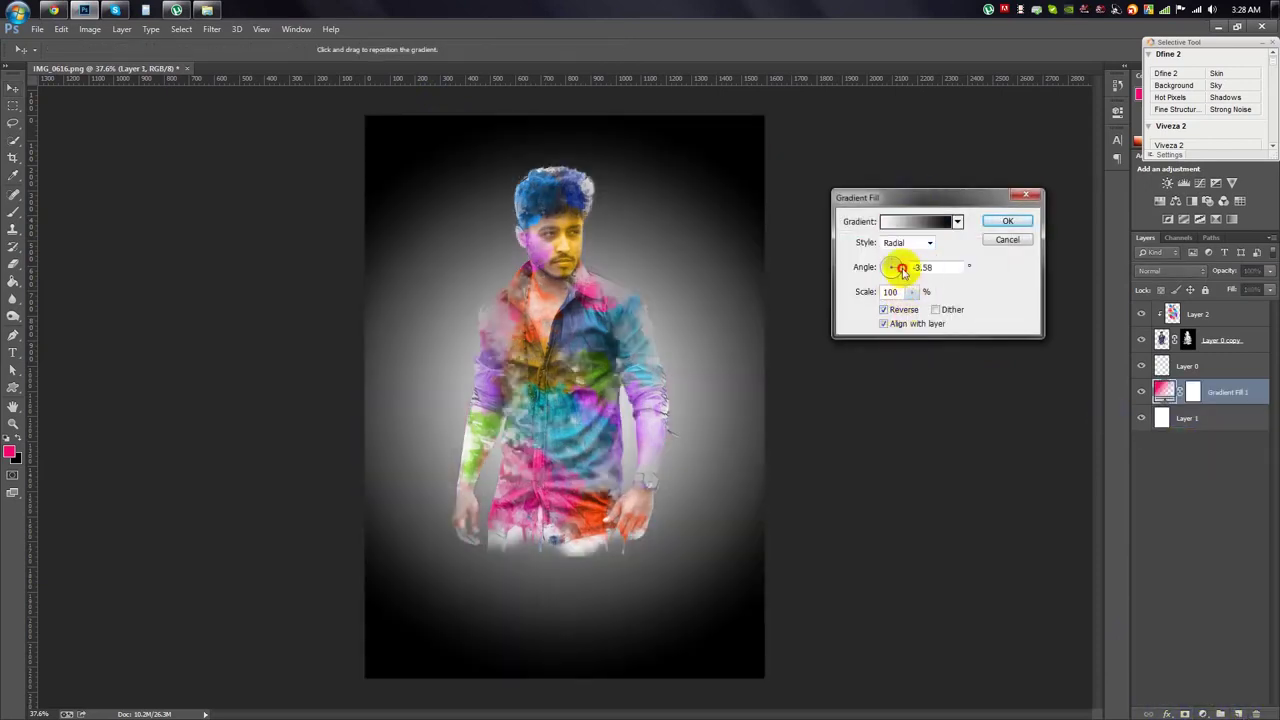
{"action": "left_click_drag", "start_coordinate": [903, 272], "coordinate": [940, 310]}
{"action": "left_click_drag", "start_coordinate": [568, 395], "coordinate": [568, 370]}
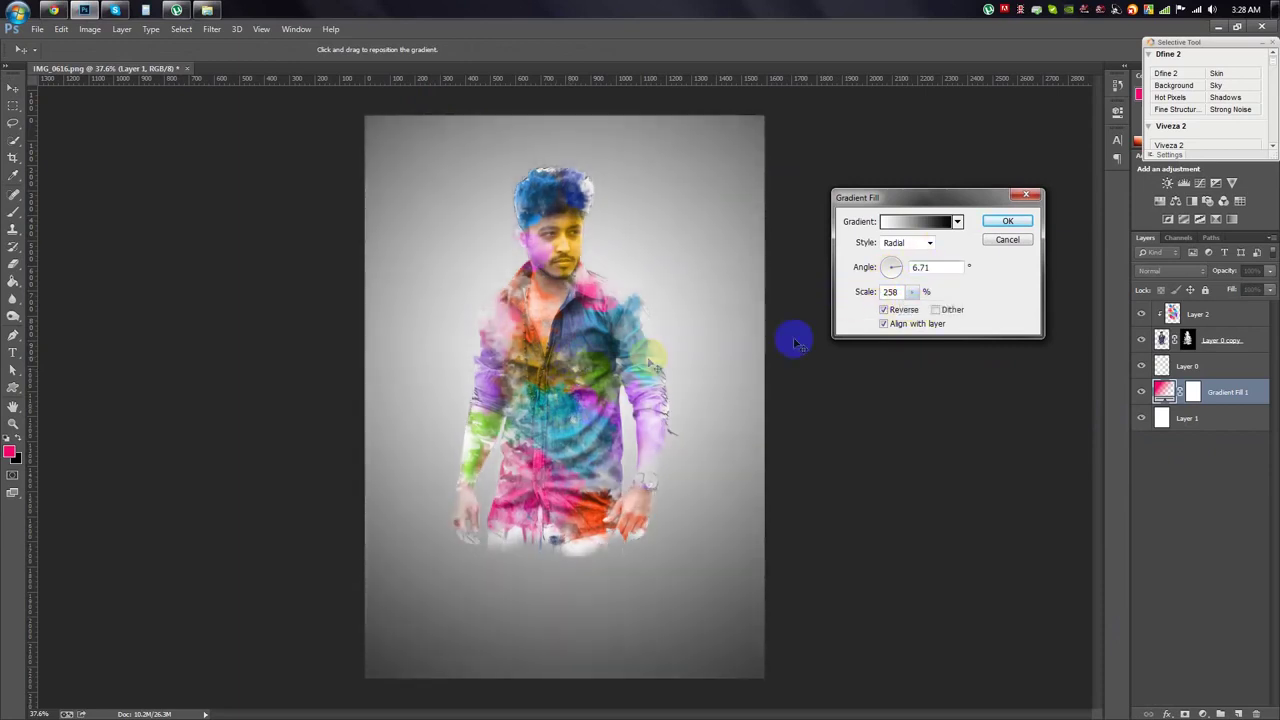
{"action": "left_click_drag", "start_coordinate": [915, 310], "coordinate": [910, 313]}
{"action": "left_click", "coordinate": [1010, 224]}
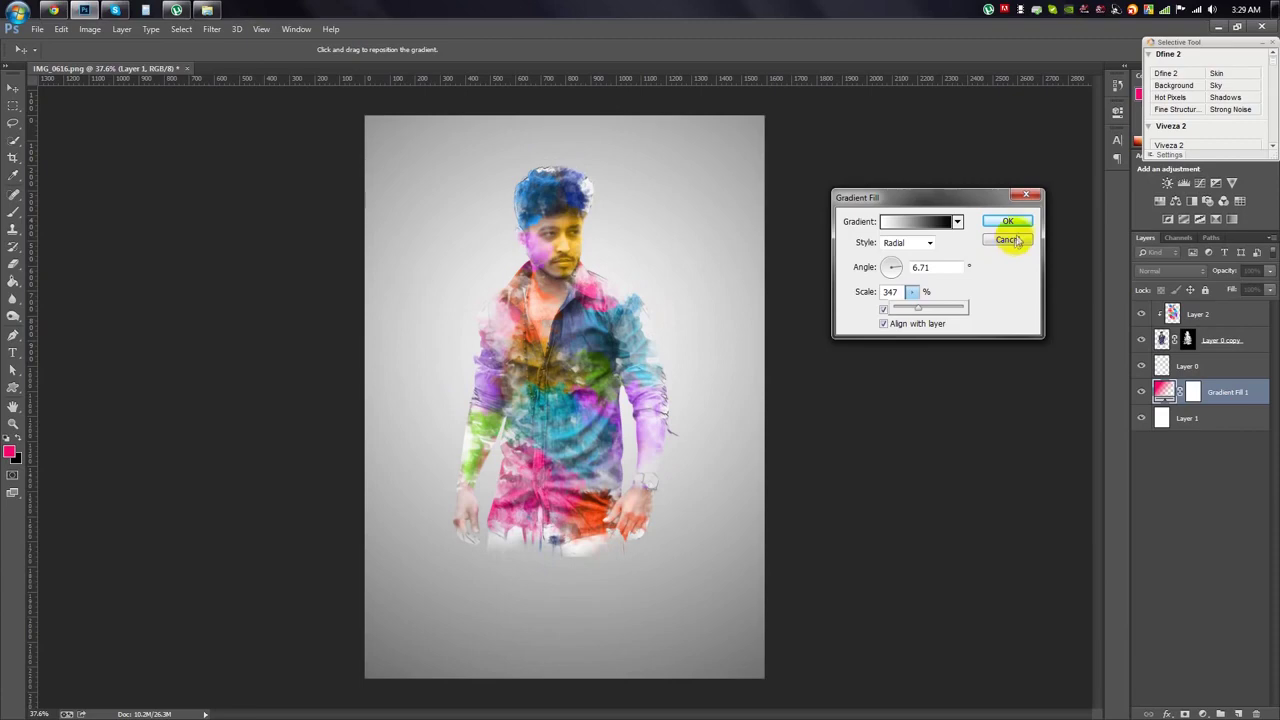
{"action": "left_click_drag", "start_coordinate": [1220, 268], "coordinate": [634, 563]}
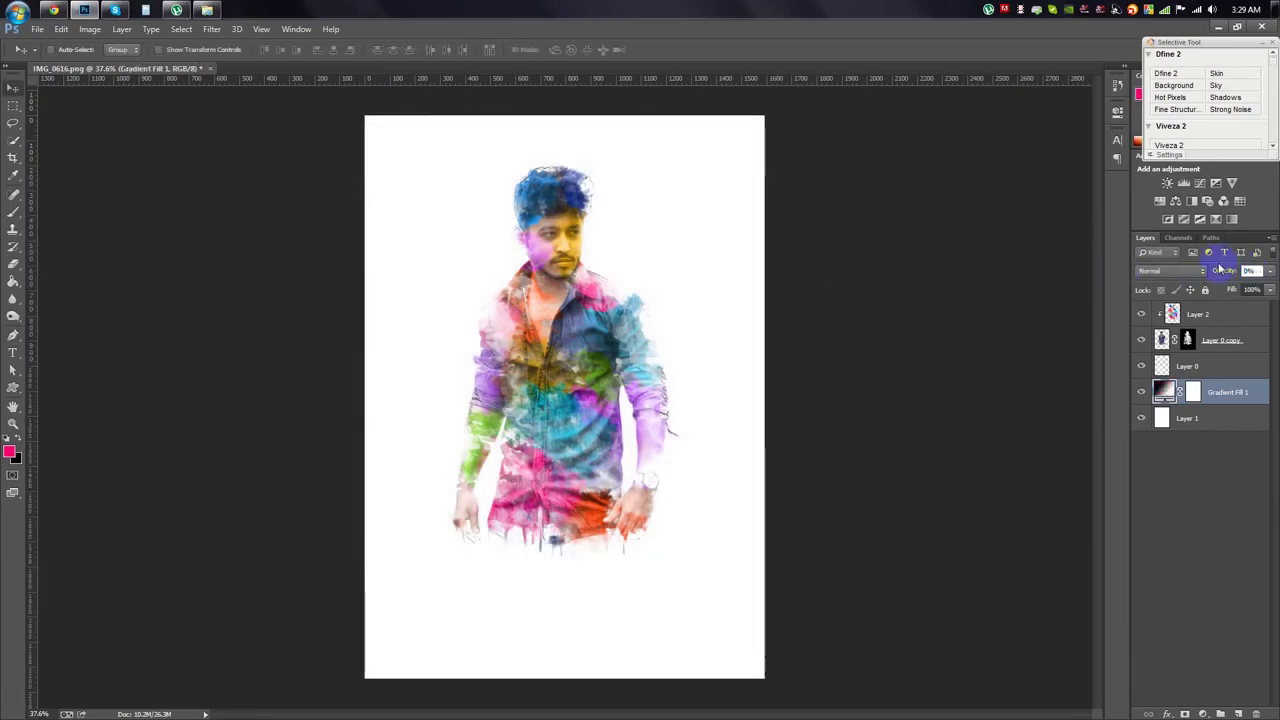
Select Layer 0 and choose the Eraser with the textured 1327 brush preset.
{"action": "scroll", "coordinate": [634, 563], "scroll_direction": "up", "scroll_amount": 5}
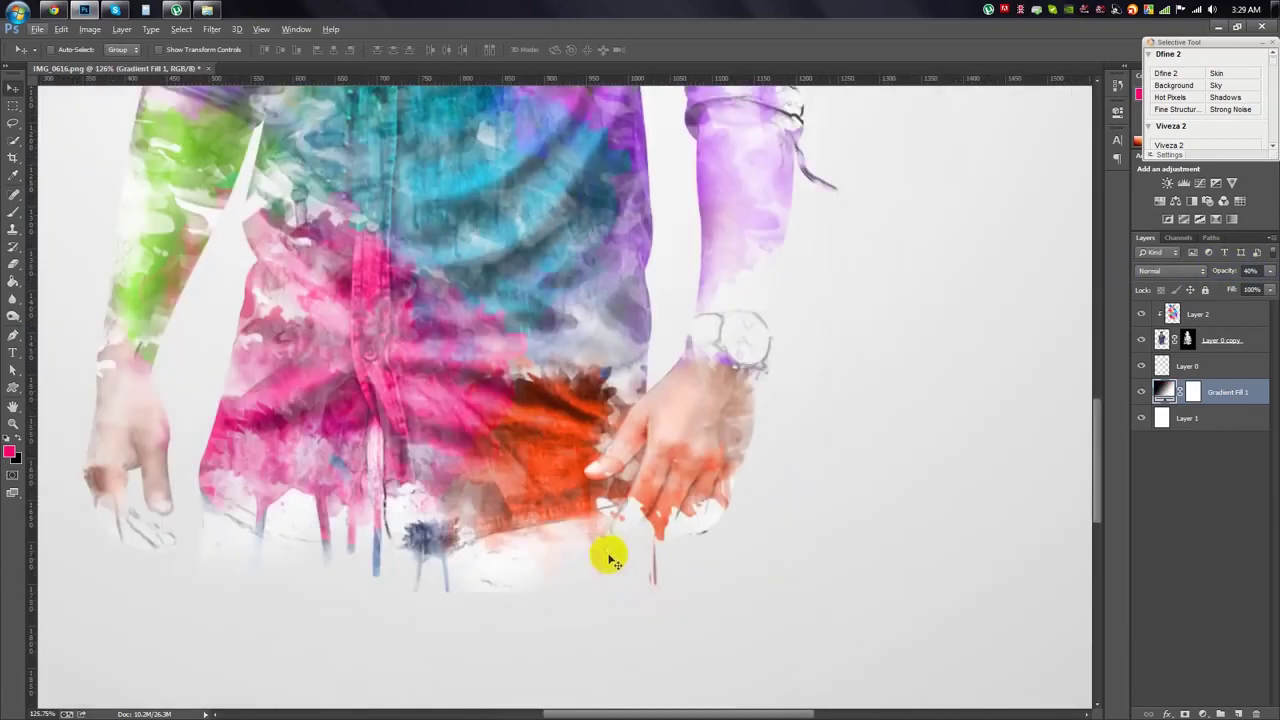
{"action": "left_click", "coordinate": [1187, 340]}
{"action": "left_click", "coordinate": [1190, 366]}
{"action": "left_click", "coordinate": [13, 265]}
{"action": "right_click", "coordinate": [666, 552]}
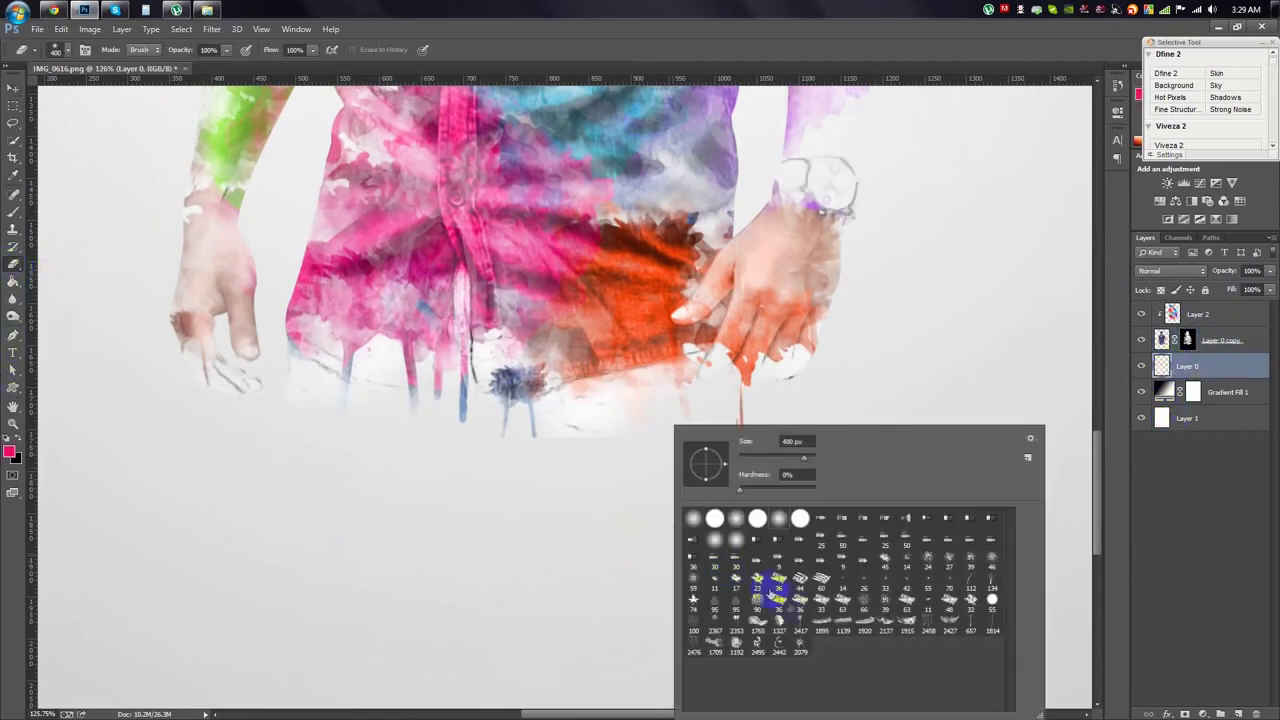
{"action": "left_click", "coordinate": [778, 620]}
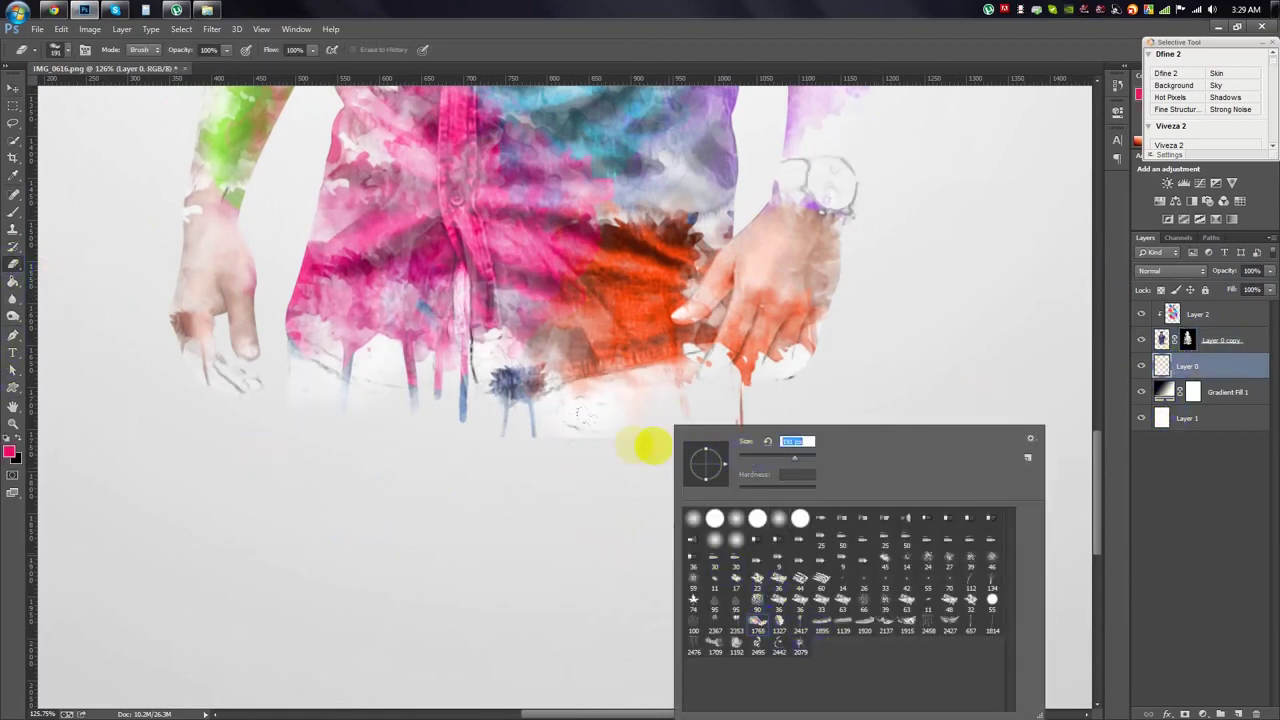
{"action": "left_click", "coordinate": [653, 445]}
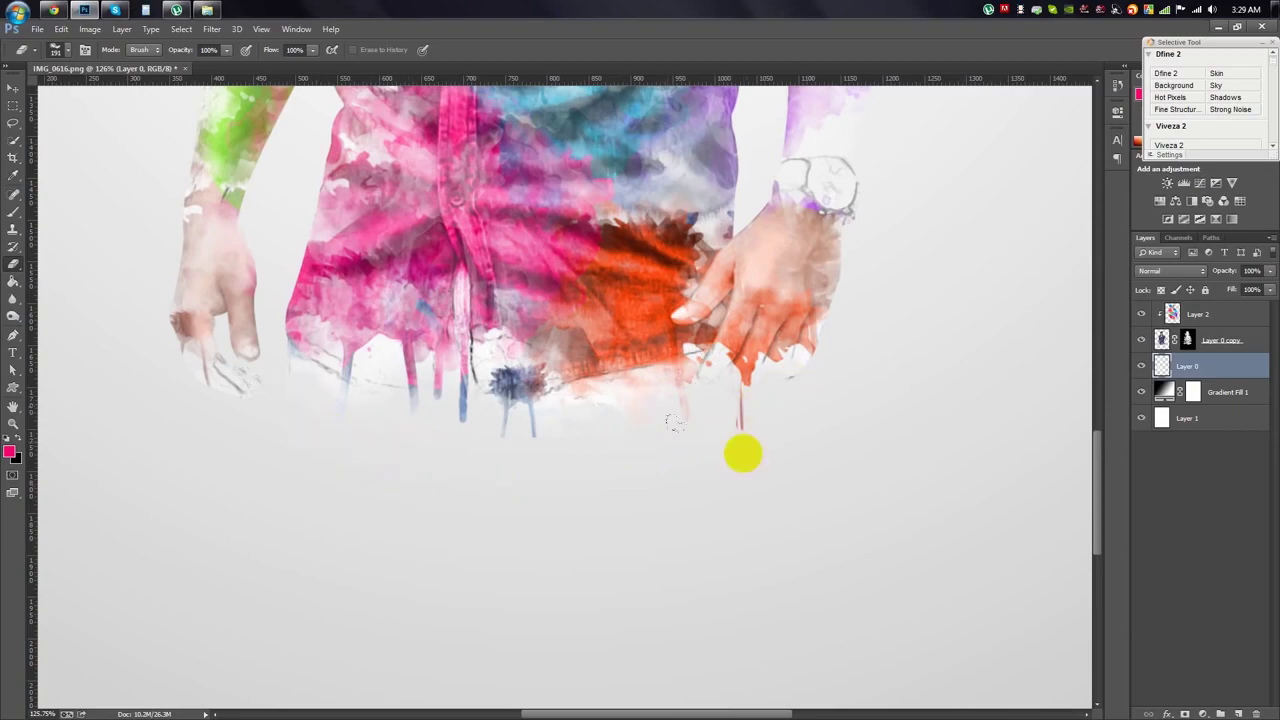
Add a new empty Layer 3 directly above Layer 0.
{"action": "scroll", "coordinate": [720, 330], "scroll_direction": "up", "scroll_amount": 1}
{"action": "scroll", "coordinate": [480, 400], "scroll_direction": "up", "scroll_amount": 1}
{"action": "scroll", "coordinate": [330, 350], "scroll_direction": "up", "scroll_amount": 1}
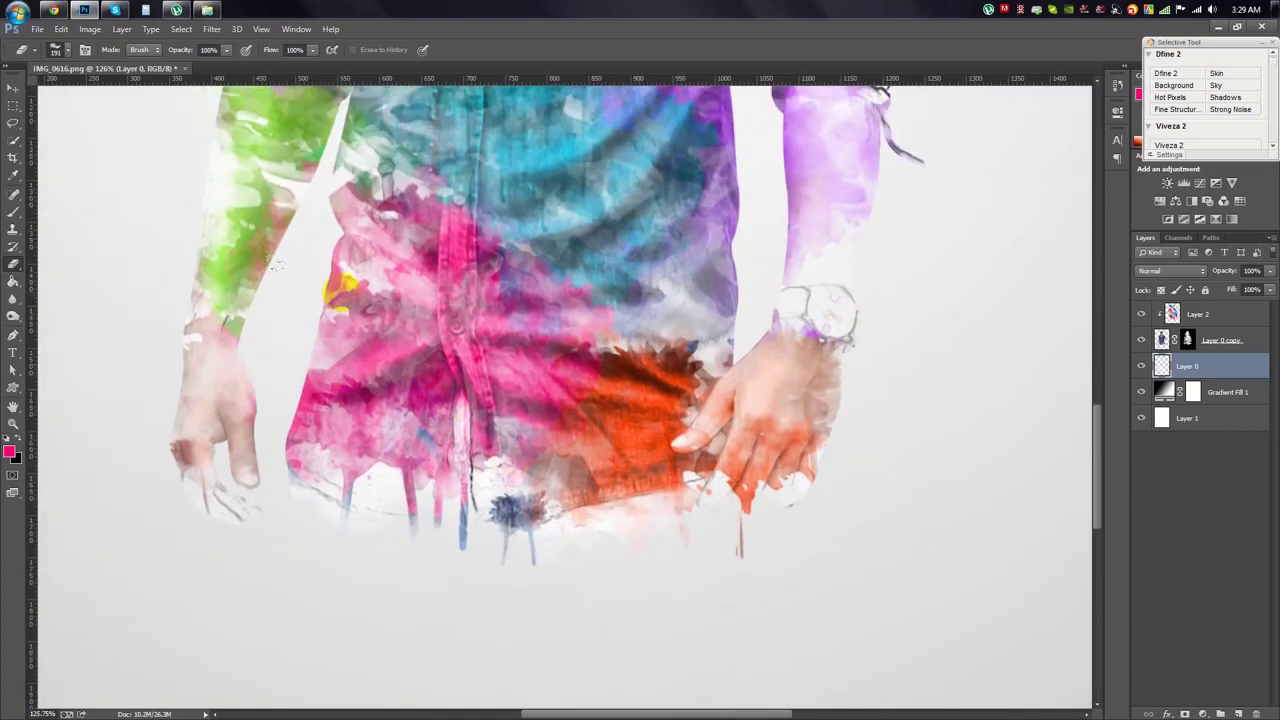
{"action": "scroll", "coordinate": [294, 370], "scroll_direction": "down", "scroll_amount": 2}
{"action": "scroll", "coordinate": [300, 380], "scroll_direction": "down", "scroll_amount": 2}
{"action": "scroll", "coordinate": [302, 383], "scroll_direction": "down", "scroll_amount": 2}
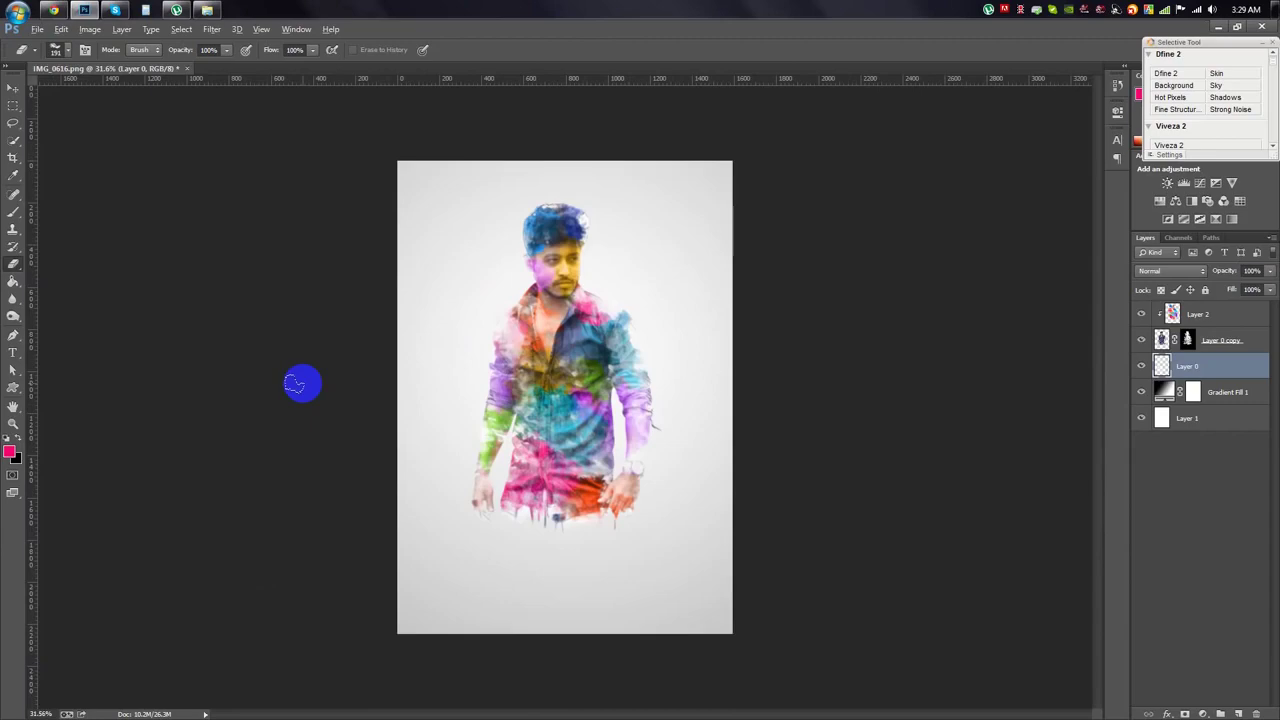
{"action": "scroll", "coordinate": [294, 383], "scroll_direction": "up", "scroll_amount": 2}
{"action": "scroll", "coordinate": [670, 580], "scroll_direction": "up", "scroll_amount": 4}
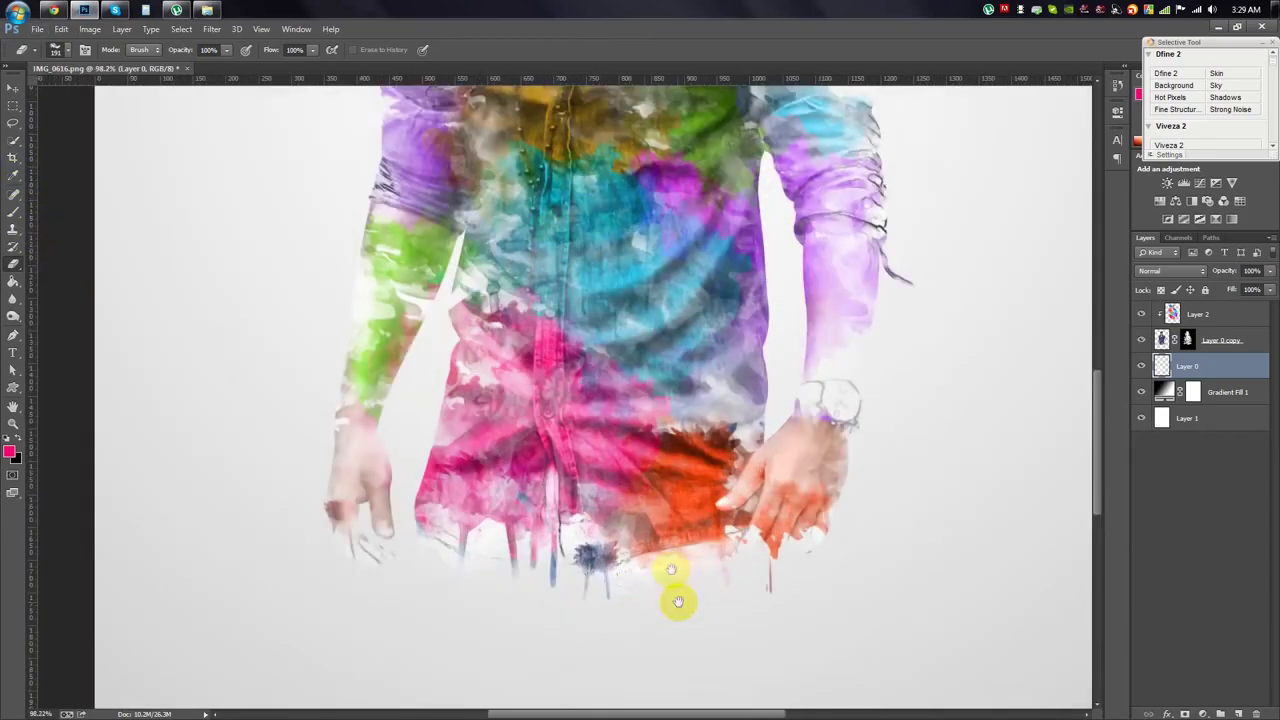
{"action": "left_click", "coordinate": [1238, 713]}
Paint pink watercolour drips under the shirt, undoing an oversized first stamp.
{"action": "key", "text": "b"}
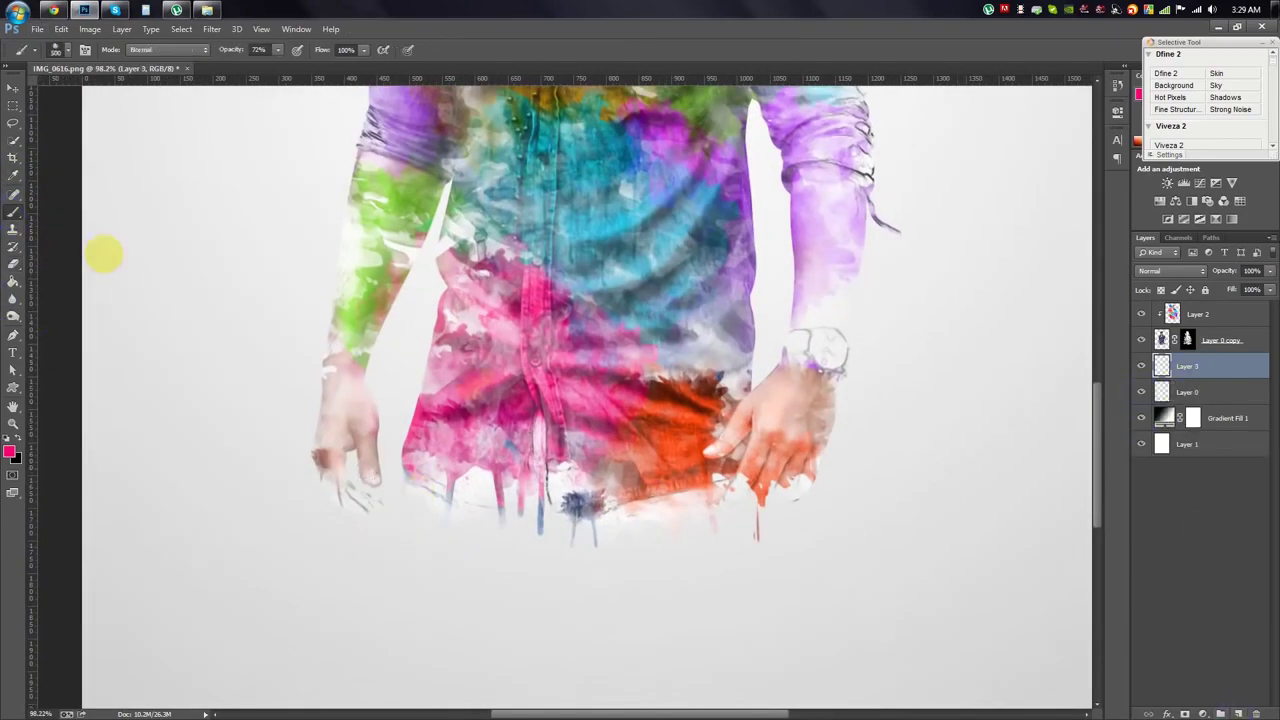
{"action": "right_click", "coordinate": [537, 381]}
{"action": "key", "text": "Return"}
{"action": "left_click", "coordinate": [550, 395]}
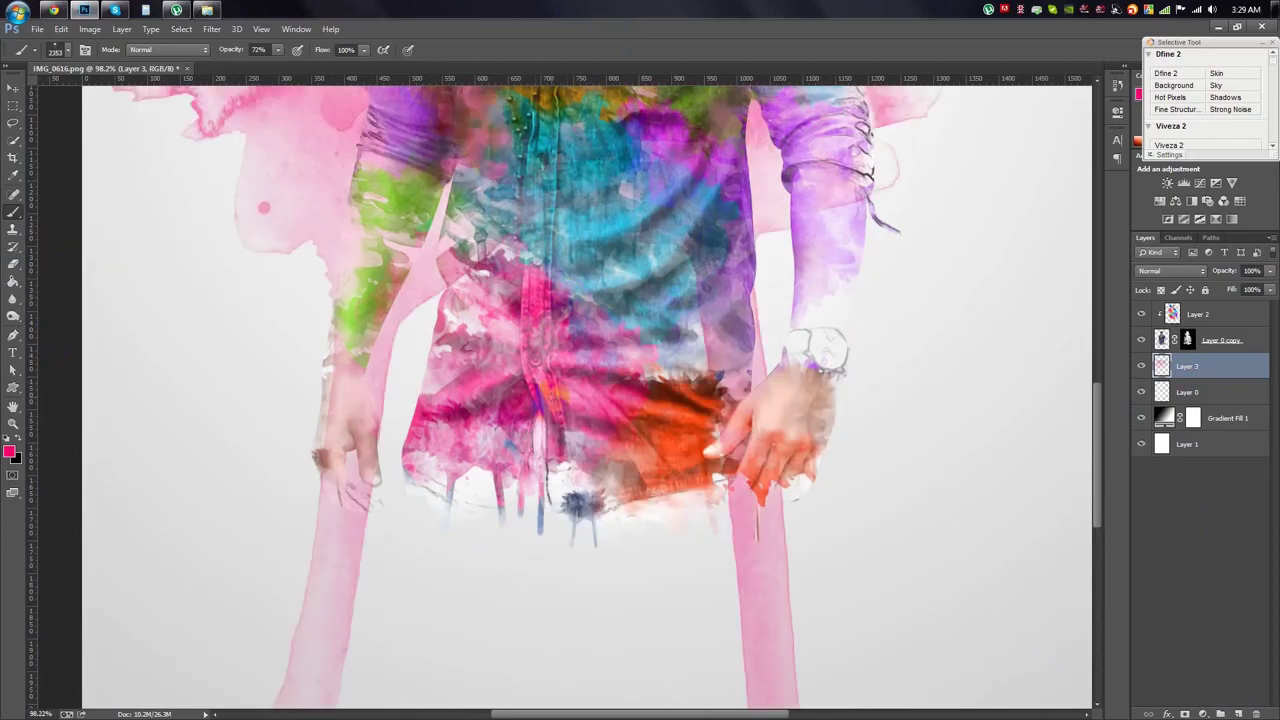
{"action": "key", "text": "ctrl+z"}
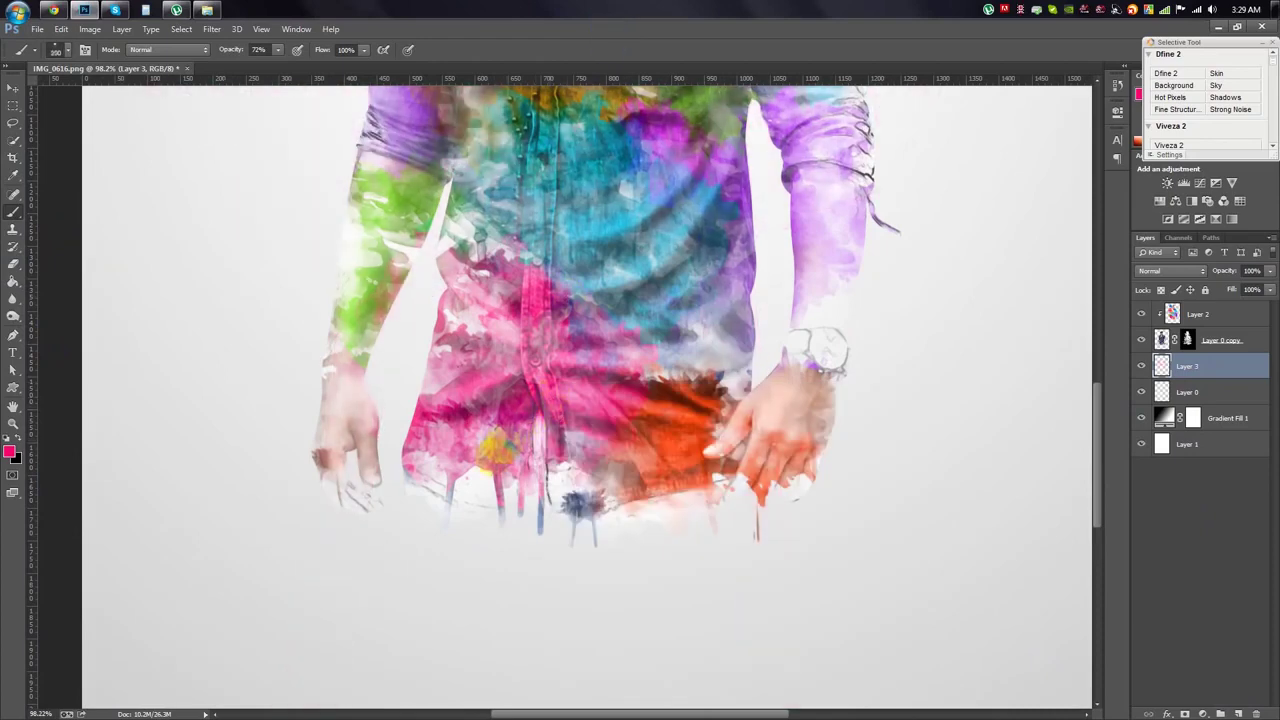
{"action": "left_click", "coordinate": [453, 487]}
{"action": "left_click", "coordinate": [578, 460]}
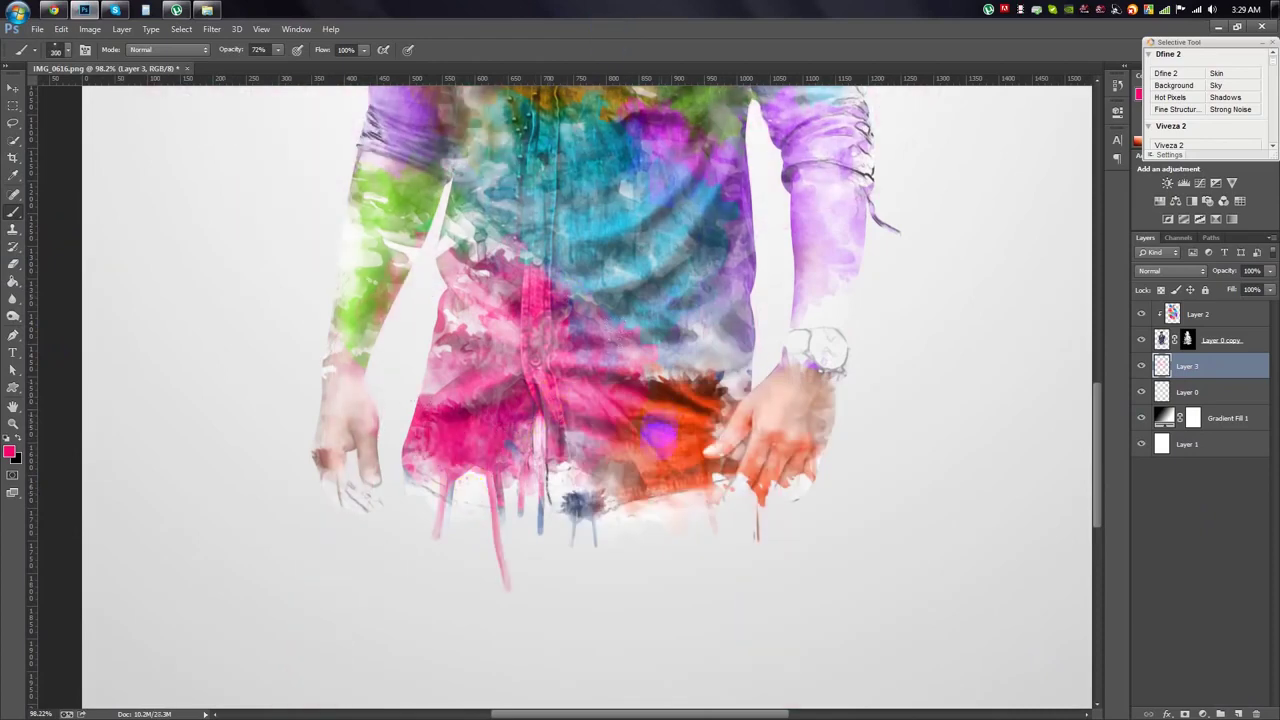
Paint red drips below the shirt hem, undo a stray yellow blob, and fit the figure on screen.
{"action": "left_click", "coordinate": [15, 455]}
{"action": "left_click", "coordinate": [820, 215]}
{"action": "left_click", "coordinate": [971, 134]}
{"action": "left_click", "coordinate": [682, 445]}
{"action": "right_click", "coordinate": [793, 568]}
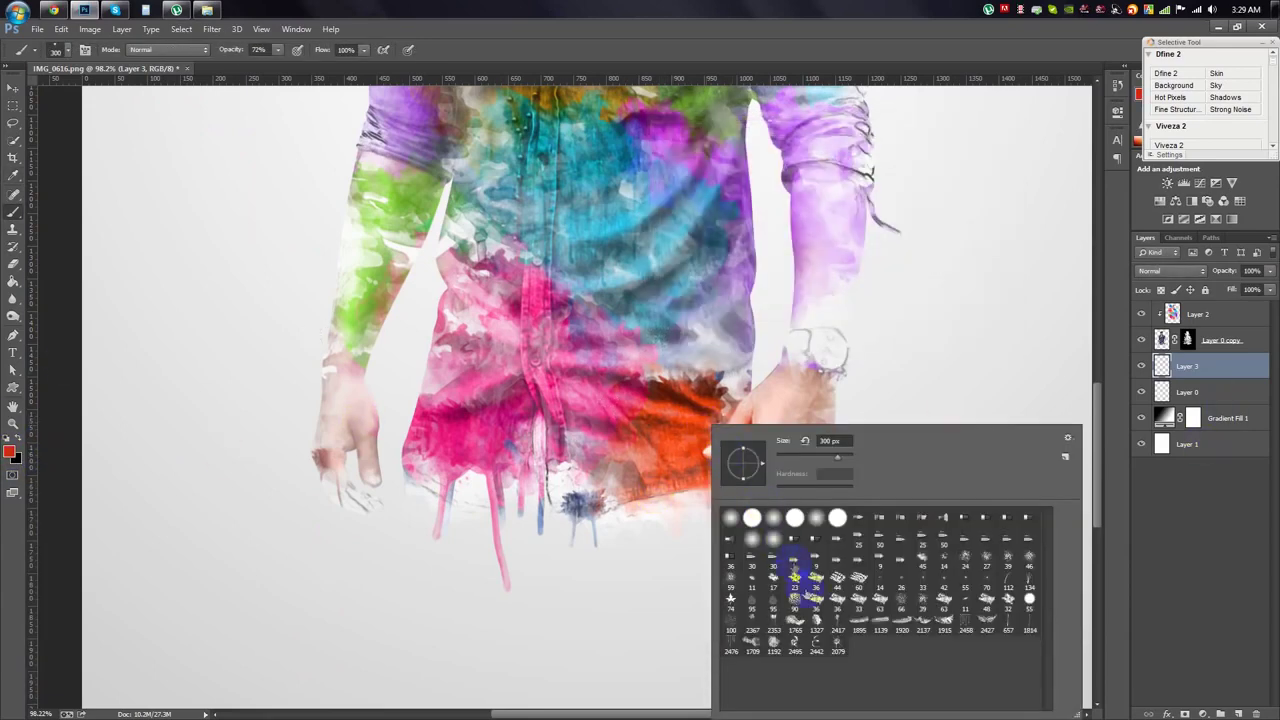
{"action": "left_click", "coordinate": [810, 48]}
{"action": "mouse_move", "coordinate": [688, 462]}
{"action": "left_mouse_down"}
{"action": "mouse_move", "coordinate": [700, 400]}
{"action": "mouse_move", "coordinate": [686, 529]}
{"action": "mouse_move", "coordinate": [634, 690]}
{"action": "mouse_move", "coordinate": [745, 430]}
{"action": "left_mouse_up"}
{"action": "key", "text": "ctrl+z"}
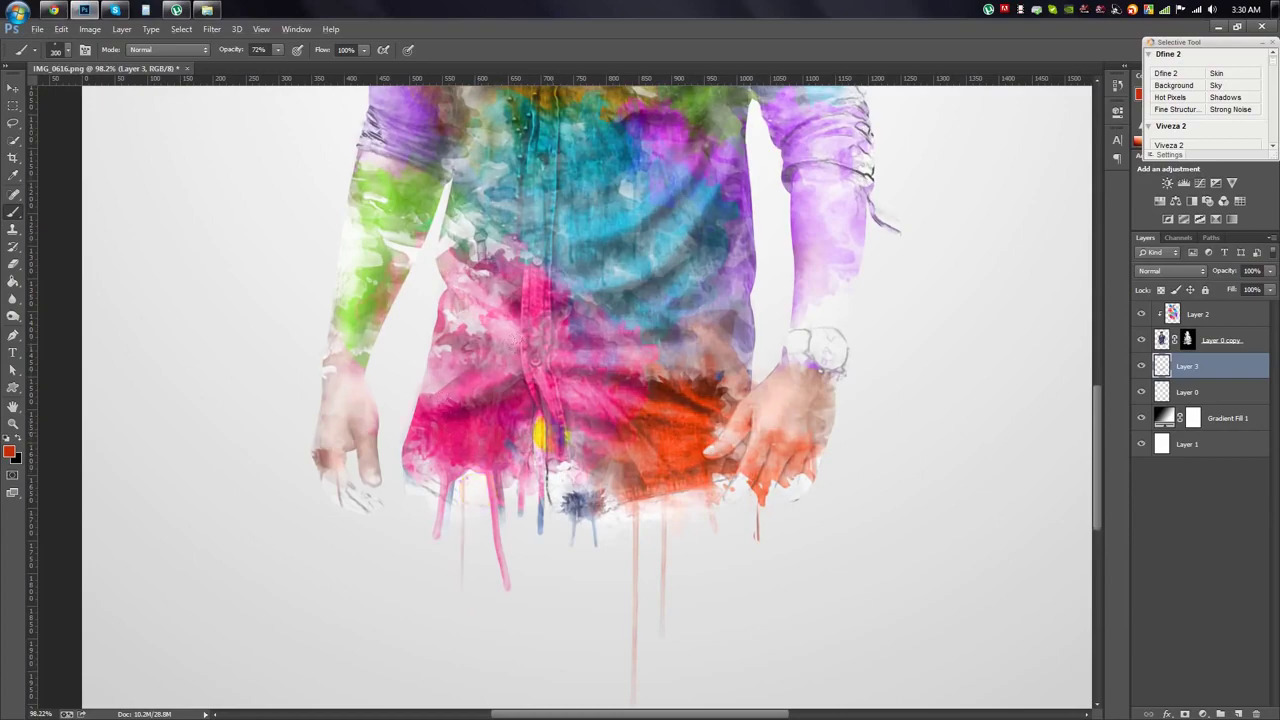
{"action": "key", "text": "ctrl+0"}
{"action": "scroll", "coordinate": [748, 431], "scroll_direction": "up", "scroll_amount": 2}
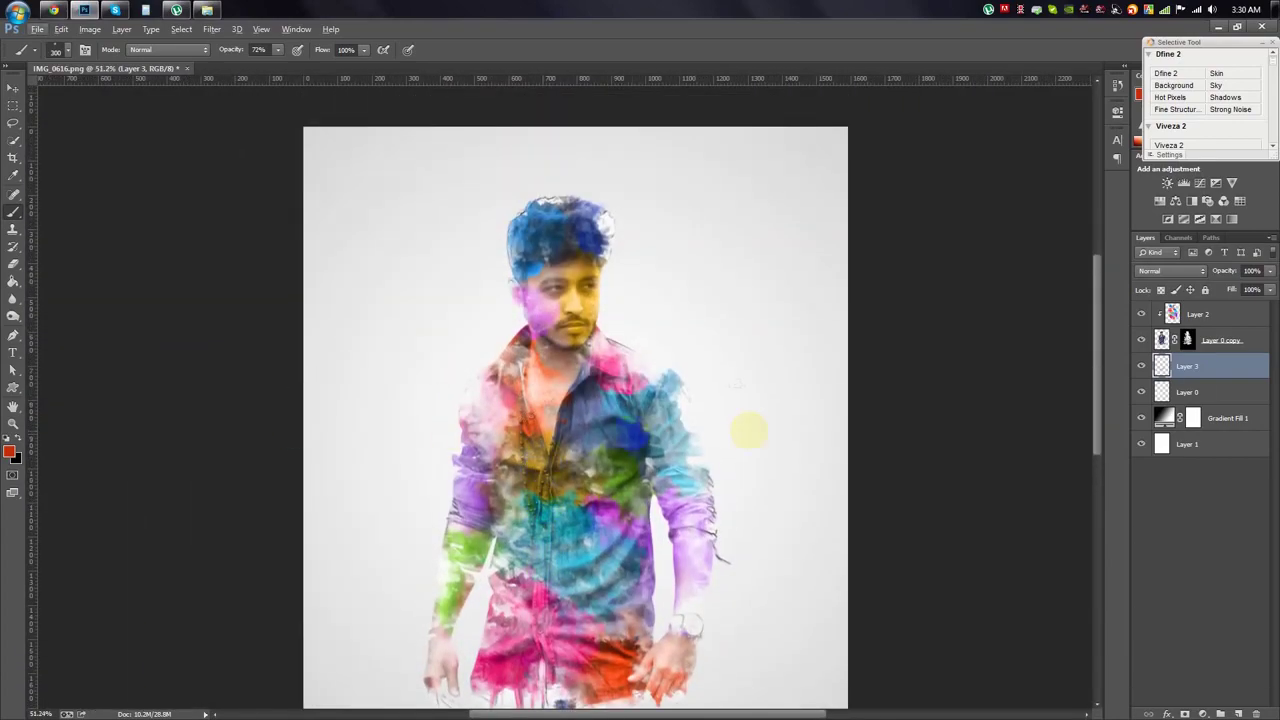
Set Layer 2's blend mode to Color after trying Overlay.
{"action": "left_click", "coordinate": [1207, 322]}
{"action": "left_click", "coordinate": [1172, 271]}
{"action": "left_click", "coordinate": [1157, 447]}
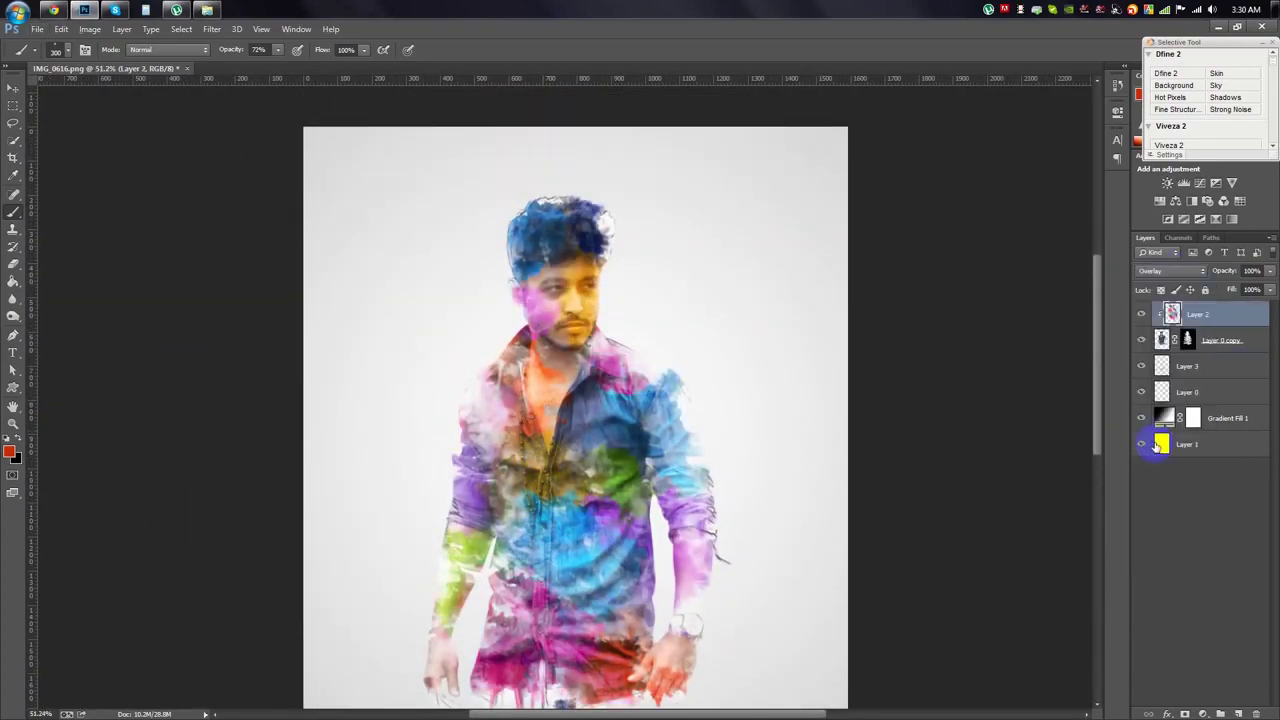
{"action": "key", "text": "Down"}
{"action": "key", "text": "Down"}
{"action": "key", "text": "Down"}
{"action": "key", "text": "Down"}
{"action": "key", "text": "Down"}
{"action": "key", "text": "Down"}
{"action": "key", "text": "Down"}
{"action": "key", "text": "Down"}
{"action": "key", "text": "Down"}
{"action": "key", "text": "Down"}
{"action": "key", "text": "Down"}
{"action": "key", "text": "Down"}
{"action": "left_click", "coordinate": [1170, 271]}
{"action": "left_click", "coordinate": [1155, 590]}
{"action": "key", "text": "v"}
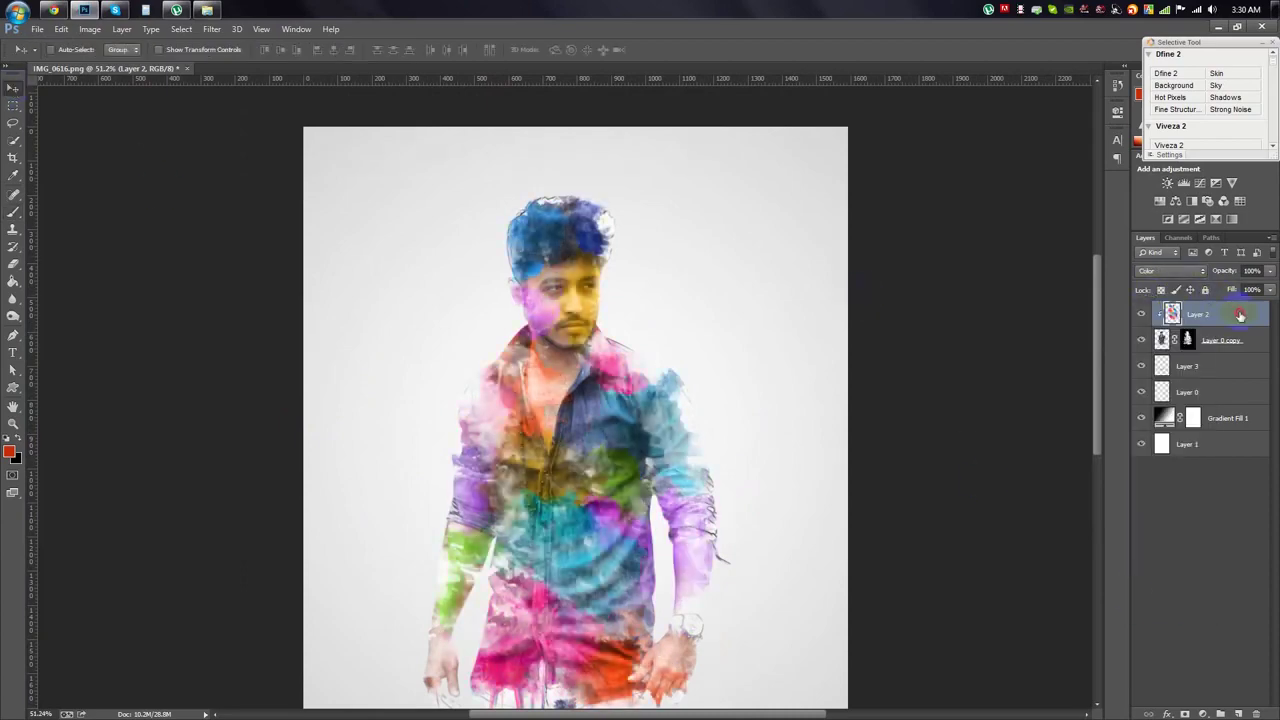
Apply a Levels adjustment (39, 2.81, 205) to brighten Layer 2's colour washes.
{"action": "left_click", "coordinate": [89, 29]}
{"action": "left_click", "coordinate": [260, 81]}
{"action": "mouse_move", "coordinate": [684, 297]}
{"action": "left_mouse_down"}
{"action": "mouse_move", "coordinate": [818, 298]}
{"action": "mouse_move", "coordinate": [724, 298]}
{"action": "left_mouse_up"}
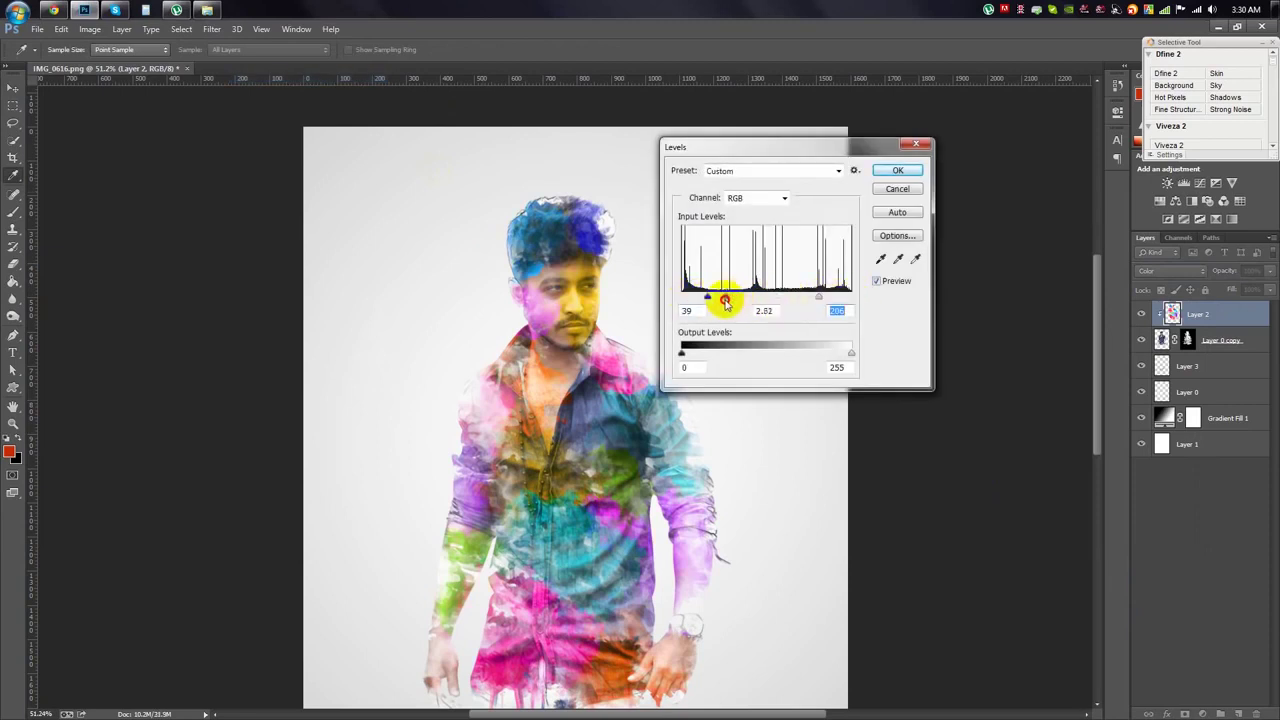
{"action": "left_click", "coordinate": [897, 170]}
Move Layers 2 through 0 together slightly right and down, then reselect Layer 2.
{"action": "key", "text": "v"}
{"action": "key", "text": "ctrl+minus"}
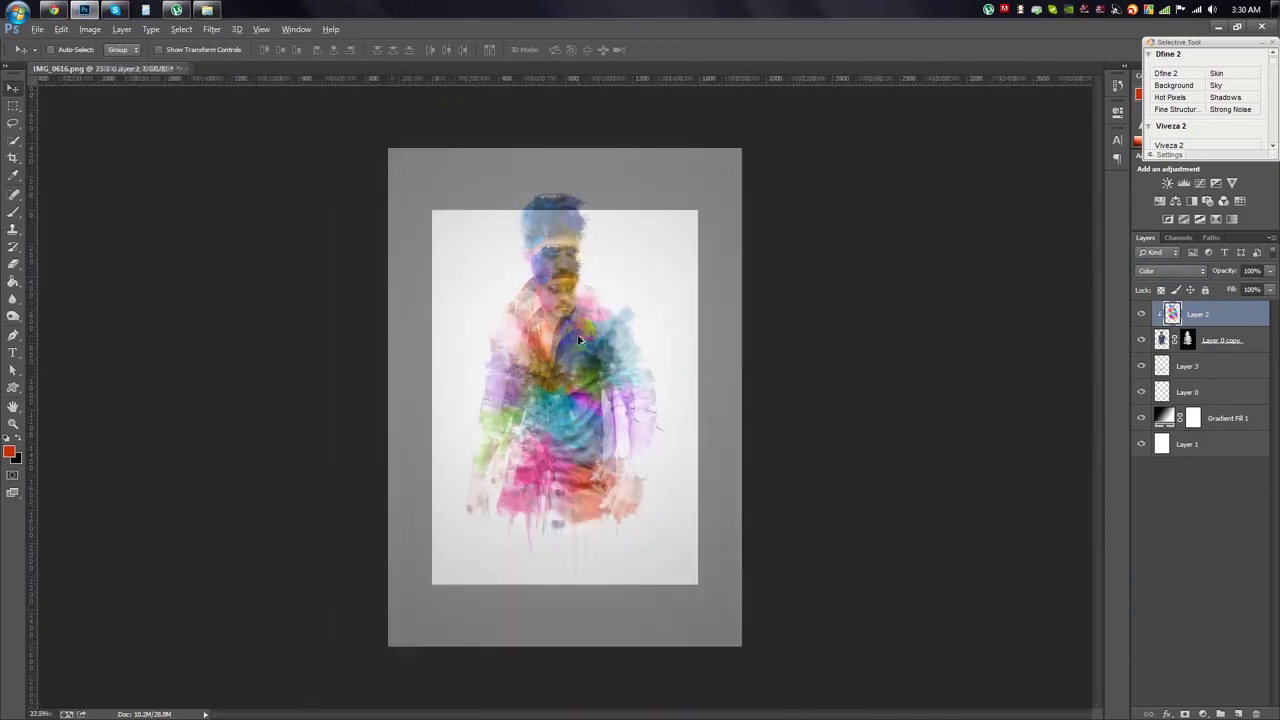
{"action": "left_click", "coordinate": [1209, 388], "text": "shift"}
{"action": "left_click_drag", "start_coordinate": [703, 323], "coordinate": [709, 331]}
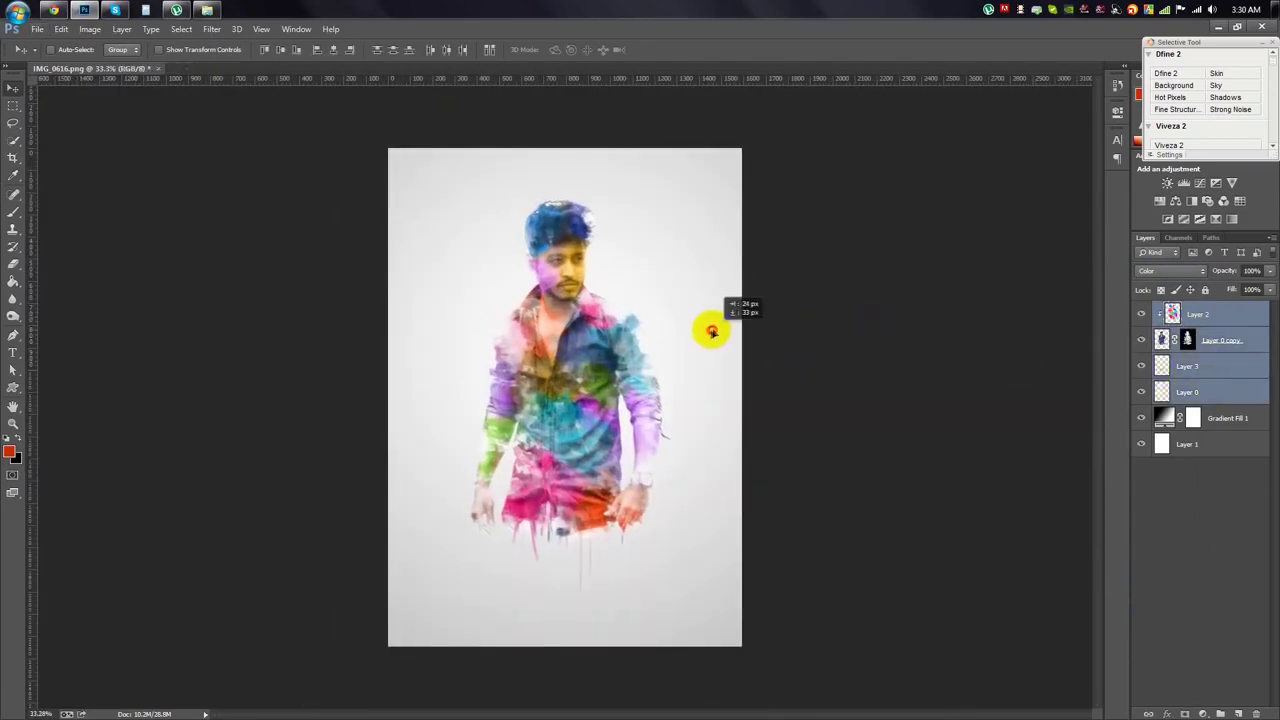
{"action": "scroll", "coordinate": [633, 321], "scroll_direction": "up", "scroll_amount": 3}
{"action": "scroll", "coordinate": [590, 277], "scroll_direction": "up", "scroll_amount": 2}
{"action": "scroll", "coordinate": [620, 276], "scroll_direction": "up", "scroll_amount": 3}
{"action": "left_click", "coordinate": [1208, 318]}
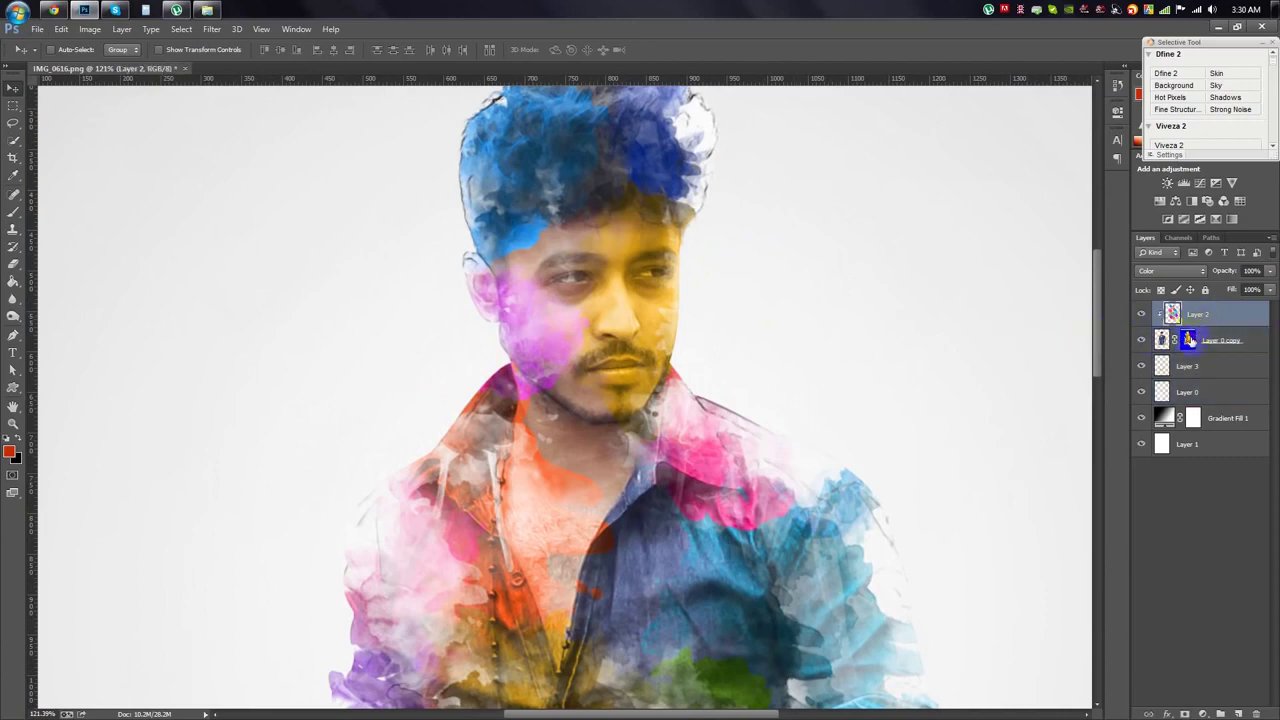
Paint Layer 0 copy's mask over the eye, collar and shirt.
{"action": "left_click", "coordinate": [1188, 340]}
{"action": "left_click", "coordinate": [13, 212]}
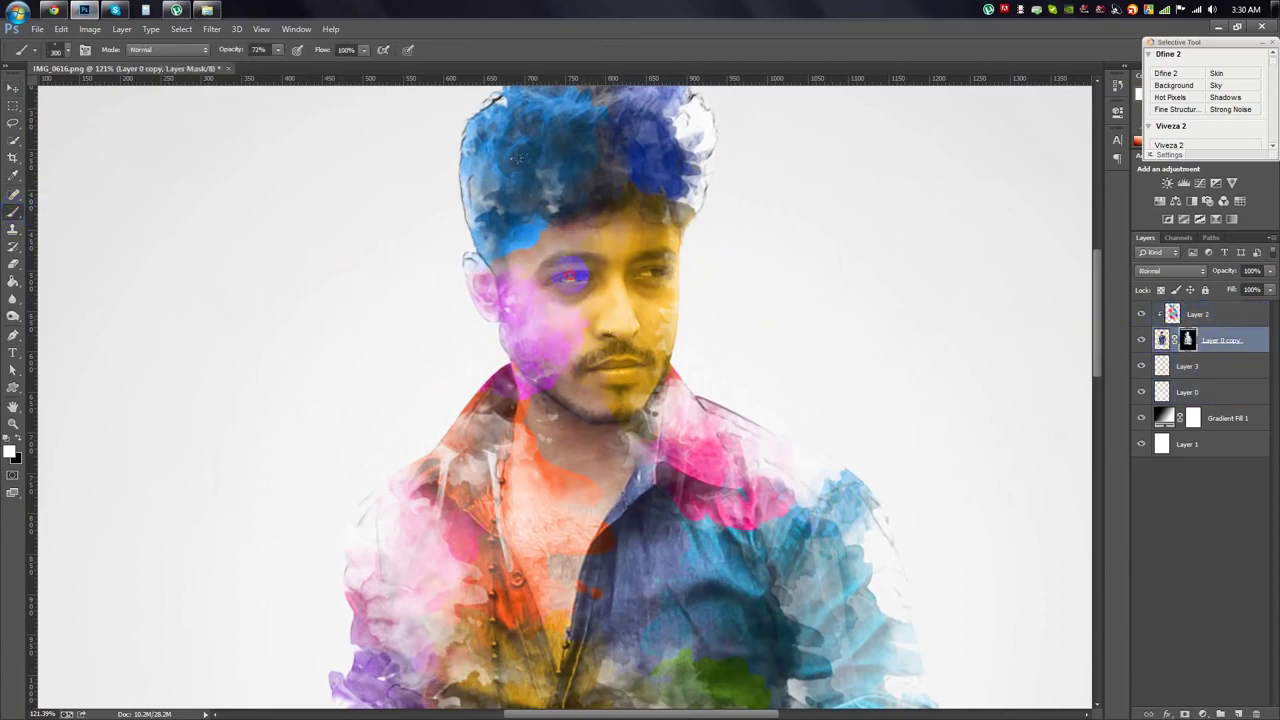
{"action": "left_click_drag", "start_coordinate": [519, 157], "coordinate": [545, 140]}
{"action": "left_click_drag", "start_coordinate": [600, 455], "coordinate": [690, 470]}
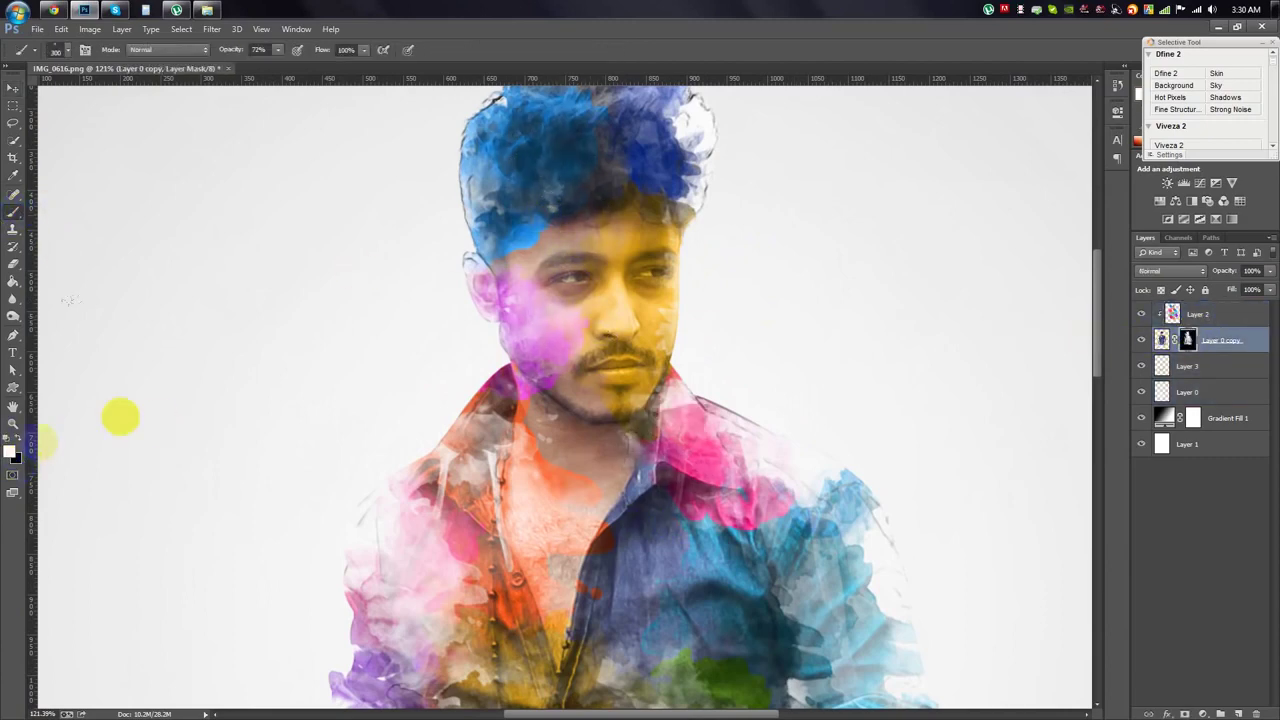
{"action": "scroll", "coordinate": [228, 371], "scroll_direction": "down", "scroll_amount": 3}
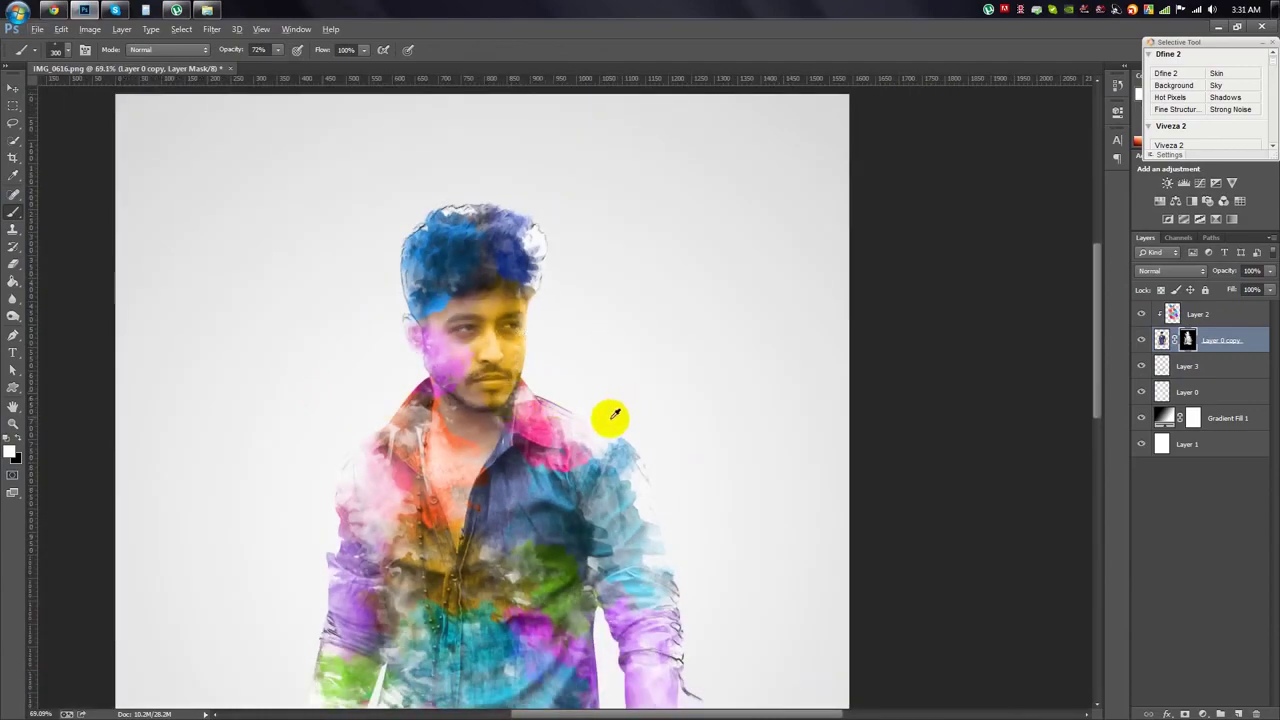
{"action": "scroll", "coordinate": [613, 415], "scroll_direction": "up", "scroll_amount": 2}
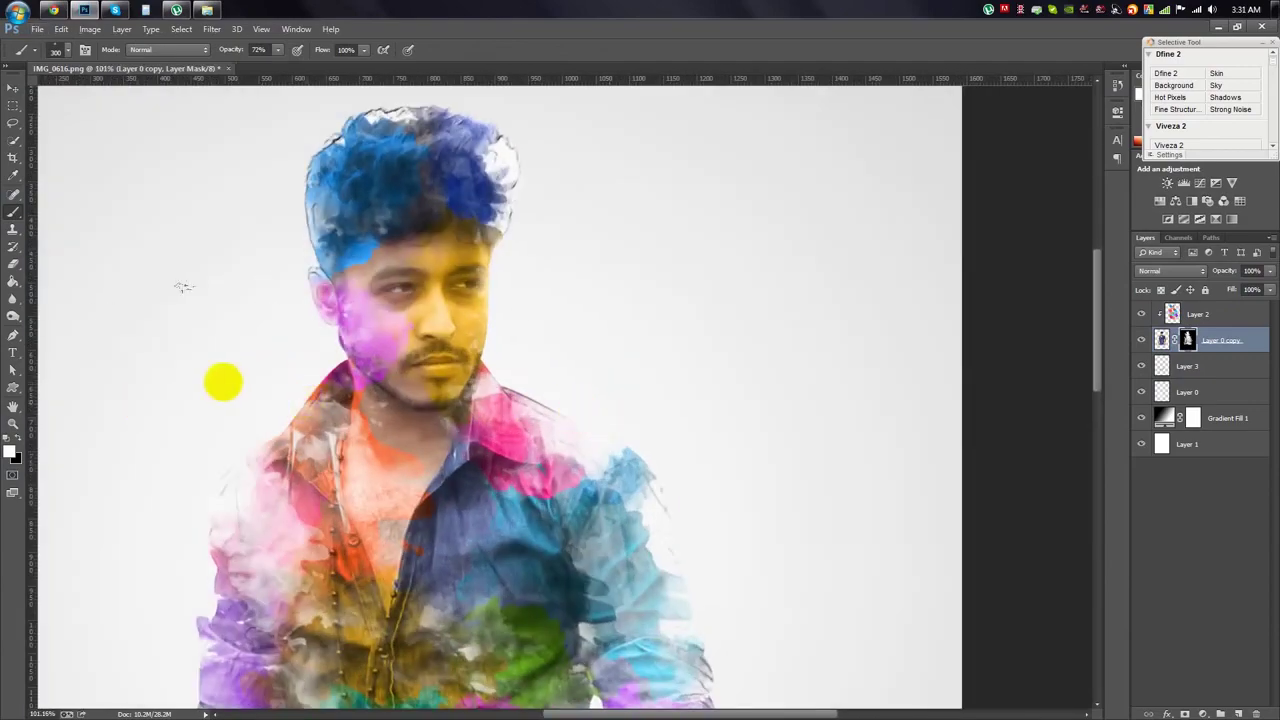
{"action": "left_click", "coordinate": [248, 103]}
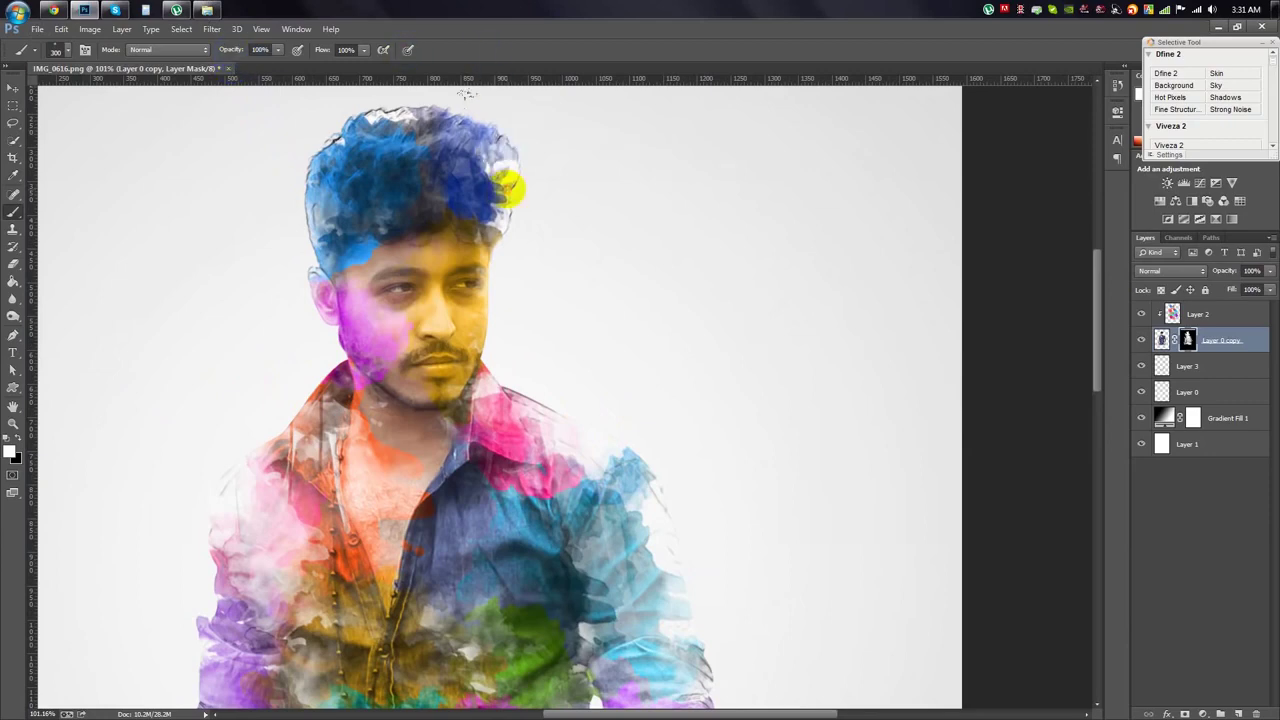
Pick a different brush preset and mask out part of the green left sleeve.
{"action": "scroll", "coordinate": [330, 525], "scroll_direction": "down", "scroll_amount": 2}
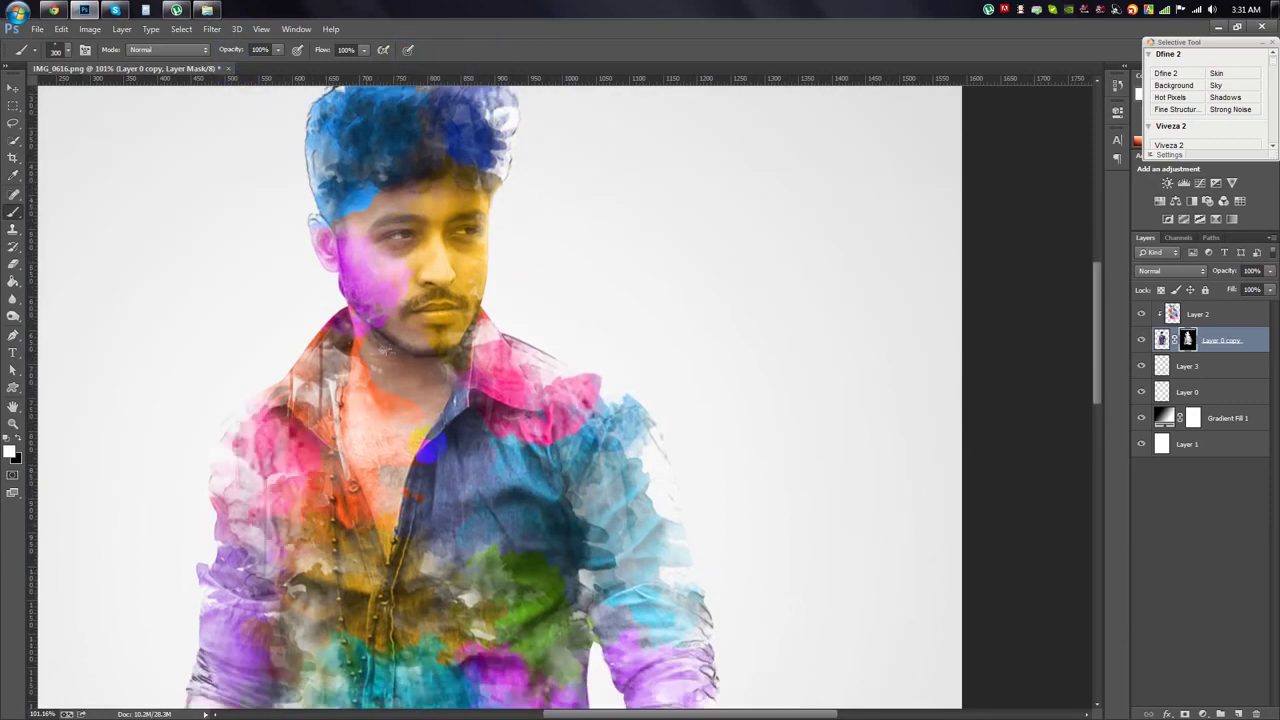
{"action": "right_click", "coordinate": [500, 465]}
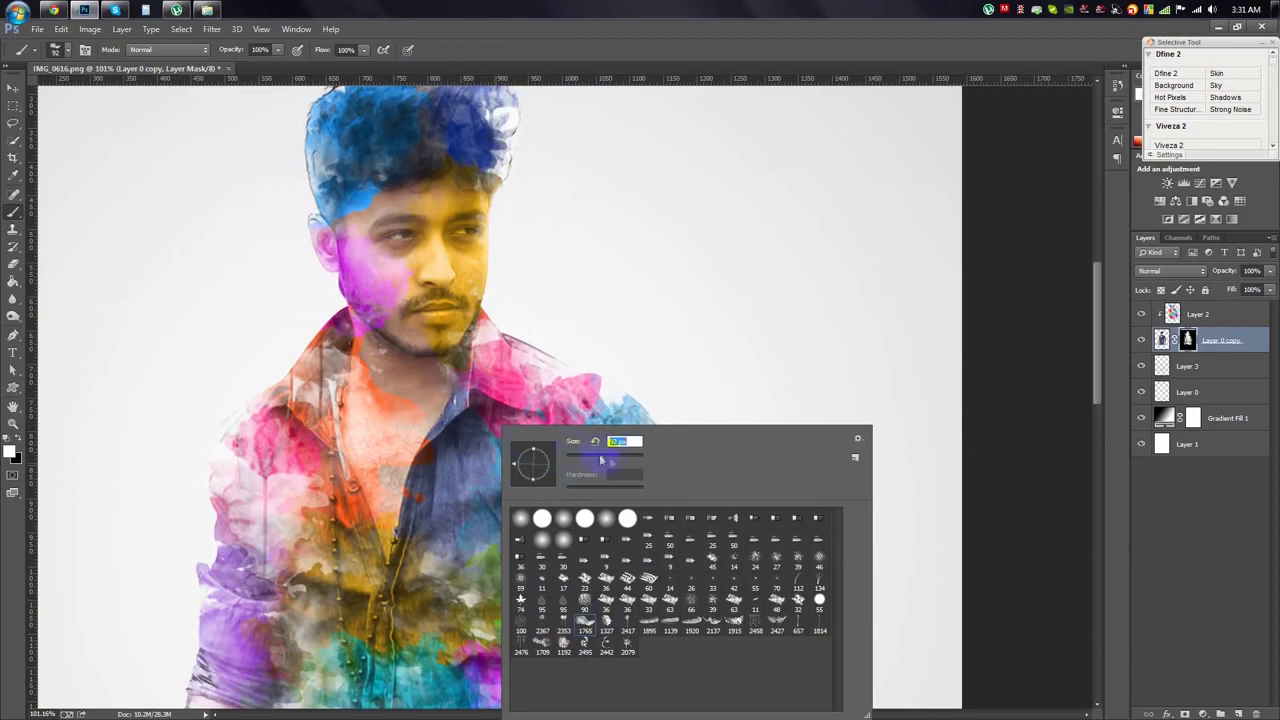
{"action": "left_click", "coordinate": [265, 455]}
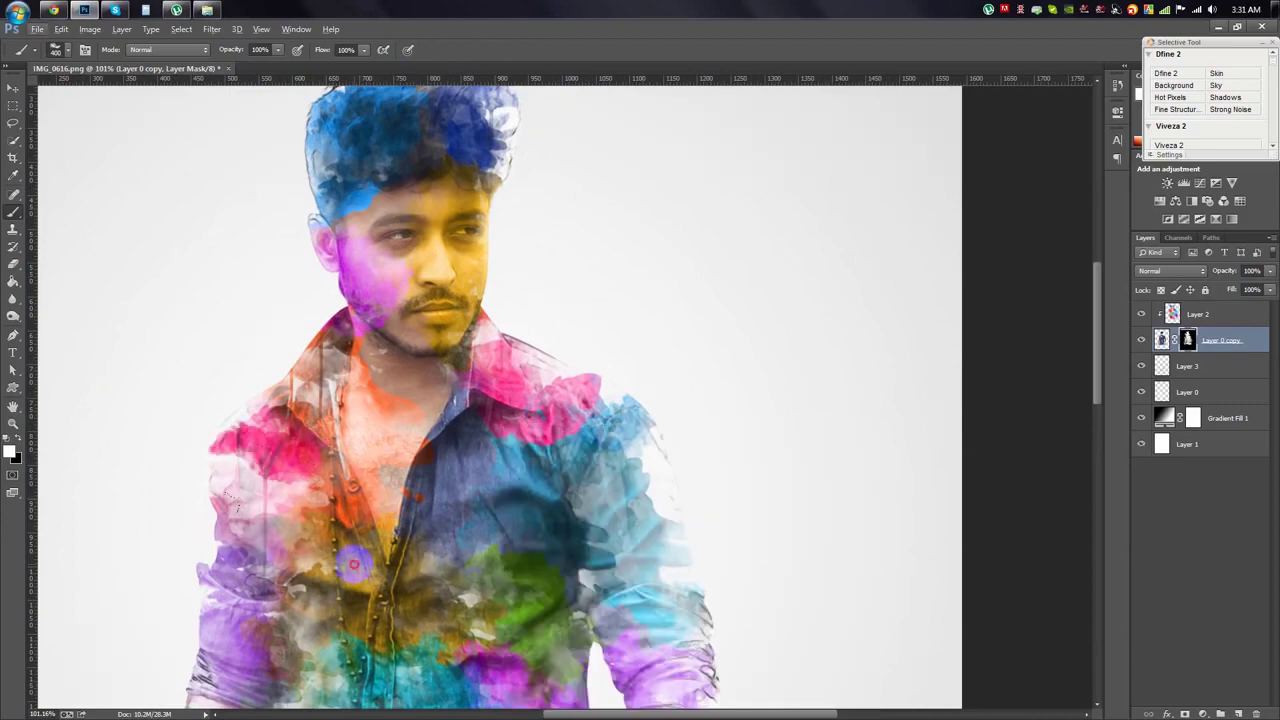
{"action": "scroll", "coordinate": [815, 520], "scroll_direction": "down", "scroll_amount": 2}
{"action": "scroll", "coordinate": [815, 525], "scroll_direction": "down", "scroll_amount": 2}
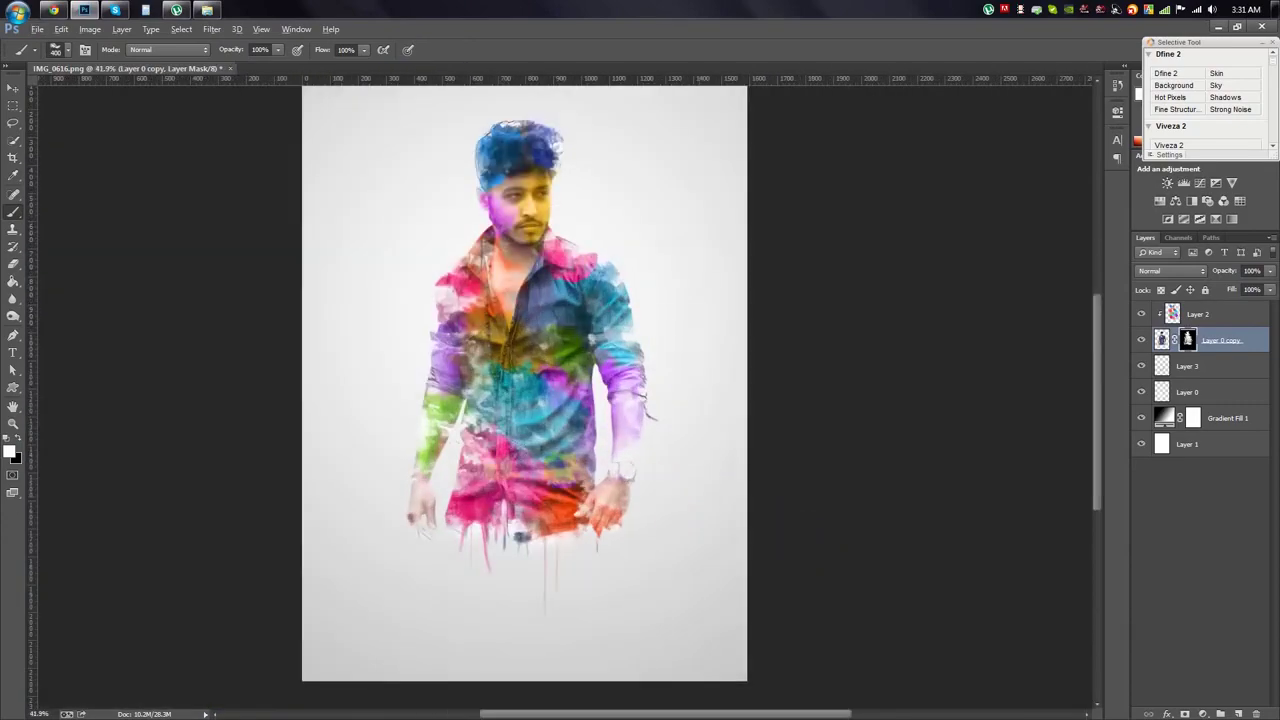
{"action": "scroll", "coordinate": [449, 557], "scroll_direction": "up", "scroll_amount": 2}
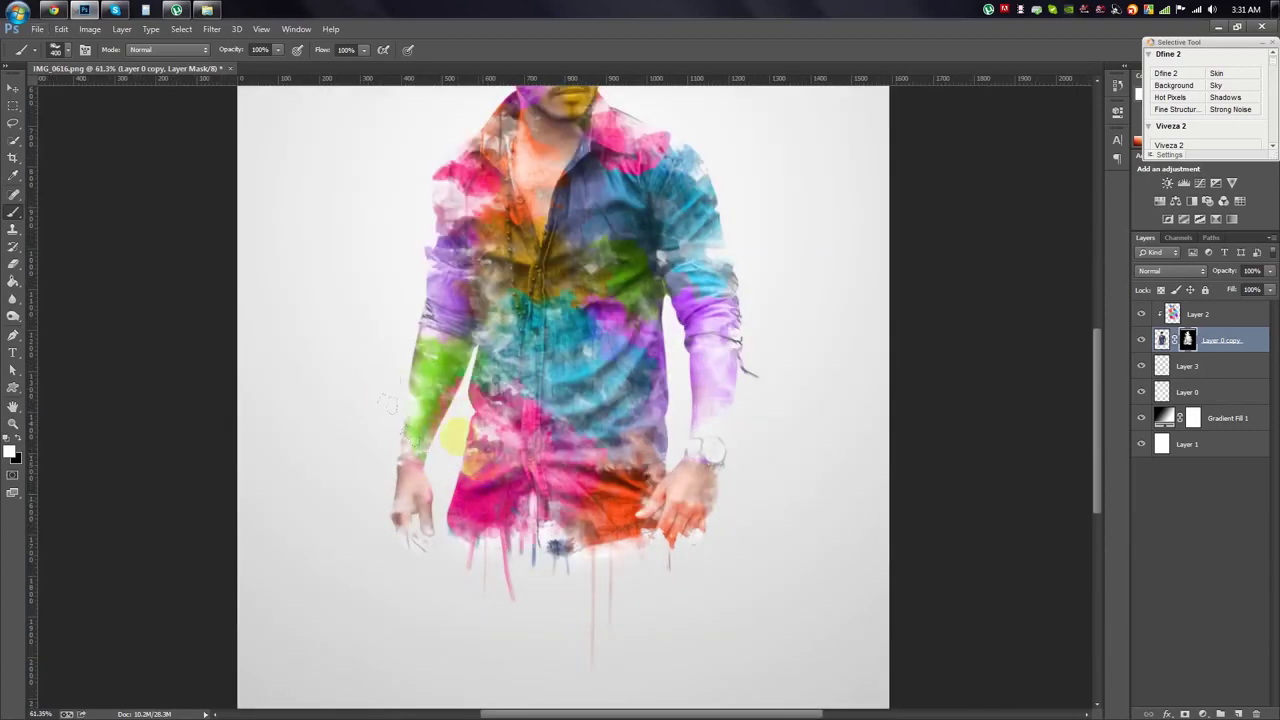
{"action": "left_click_drag", "start_coordinate": [440, 425], "coordinate": [375, 376]}
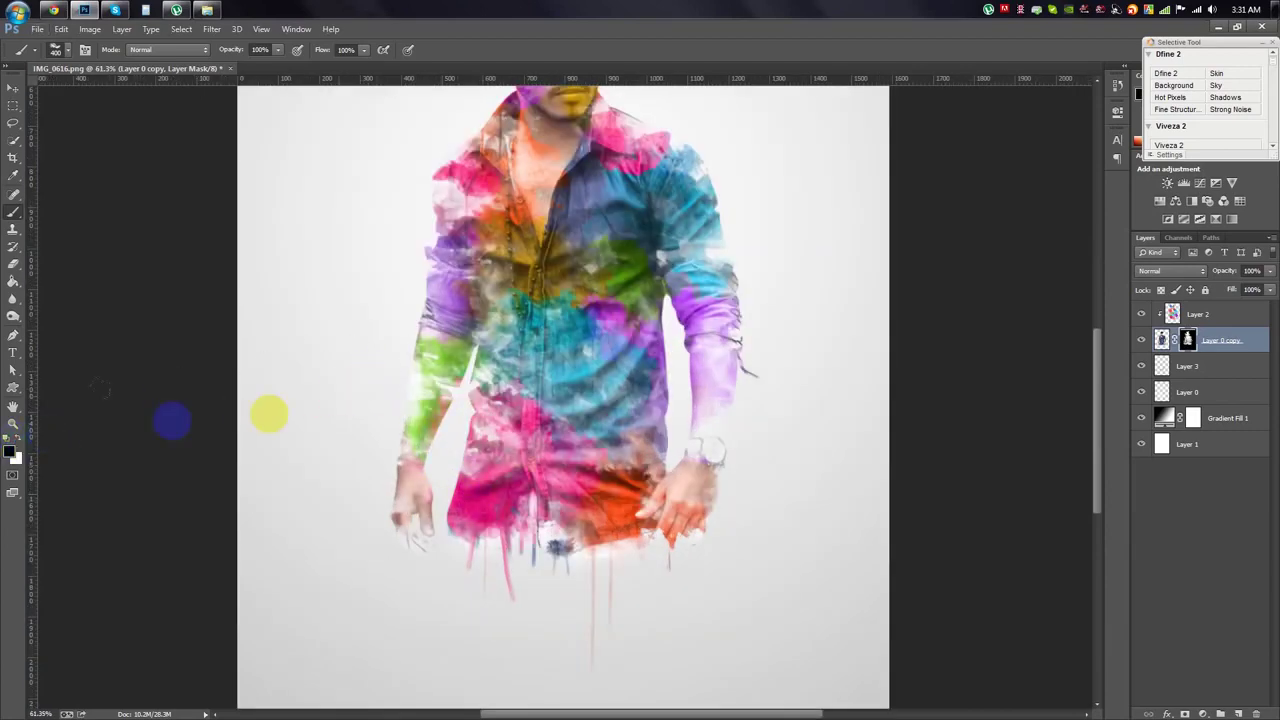
Reveal the right hand and watch, keep the drips below the shirt, and select Layer 2.
{"action": "left_click", "coordinate": [16, 440]}
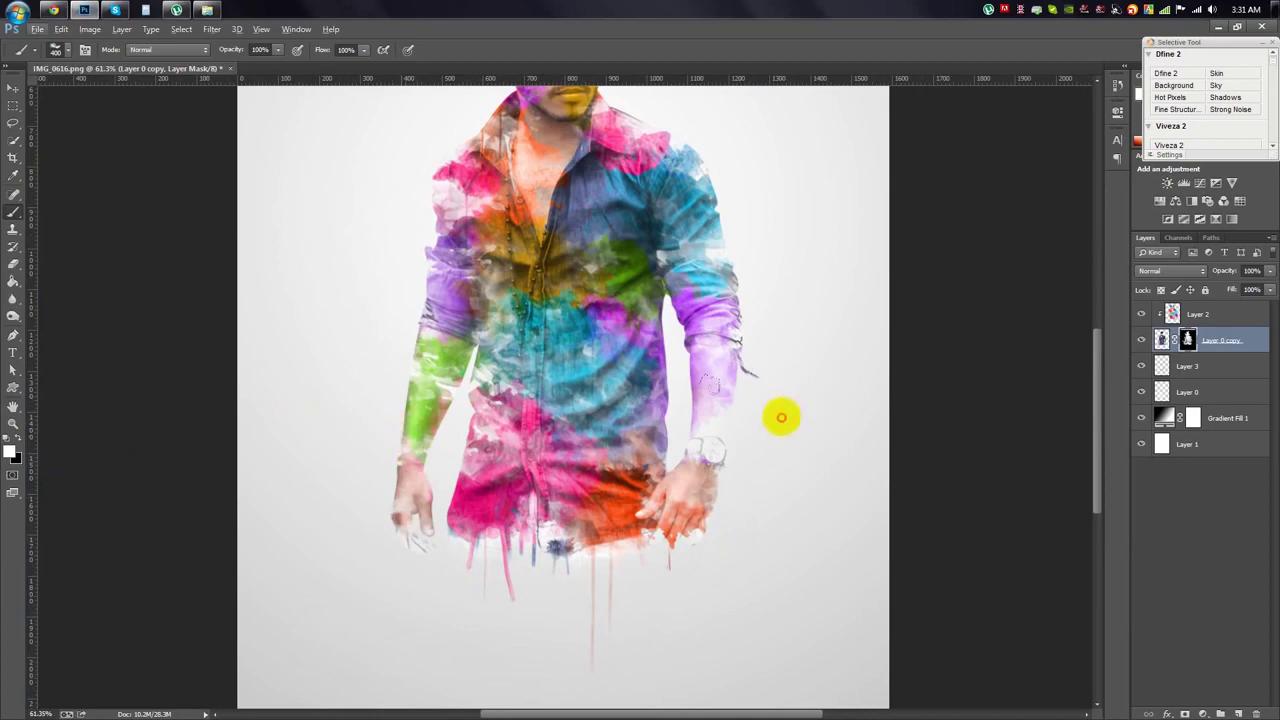
{"action": "left_click_drag", "start_coordinate": [780, 417], "coordinate": [793, 512]}
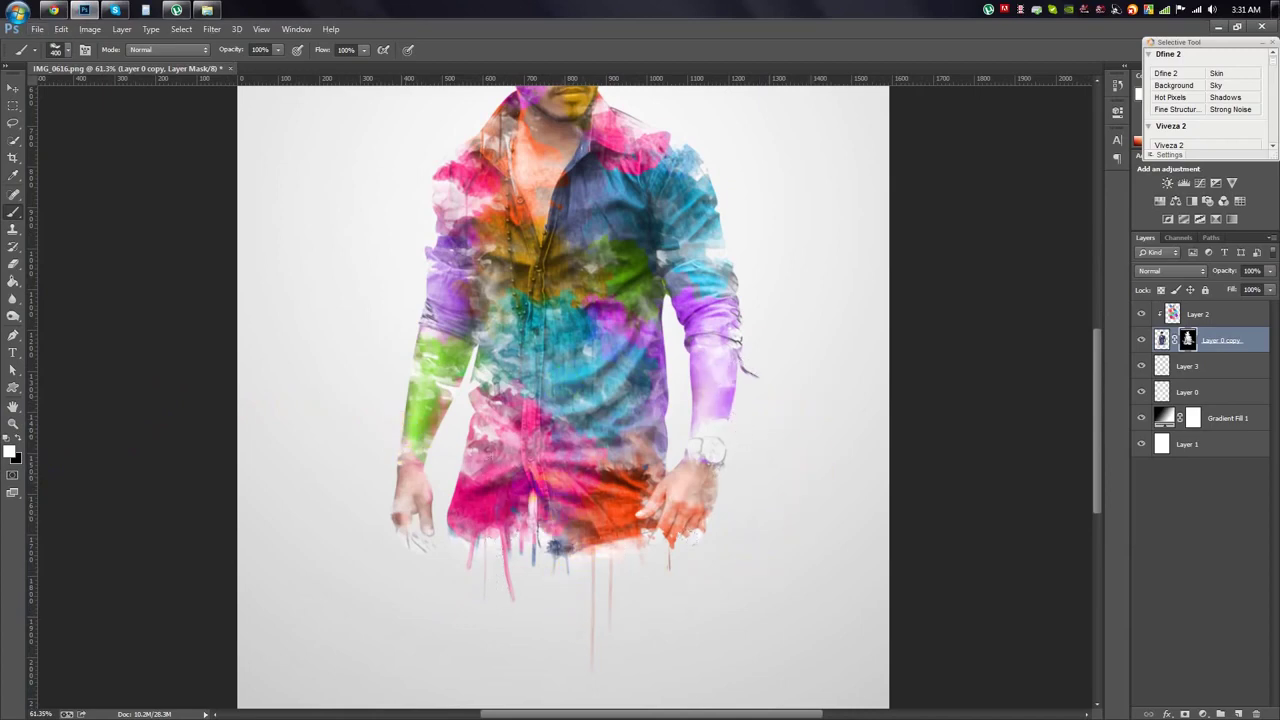
{"action": "mouse_move", "coordinate": [455, 545]}
{"action": "left_mouse_down"}
{"action": "mouse_move", "coordinate": [485, 571]}
{"action": "mouse_move", "coordinate": [486, 594]}
{"action": "left_mouse_up"}
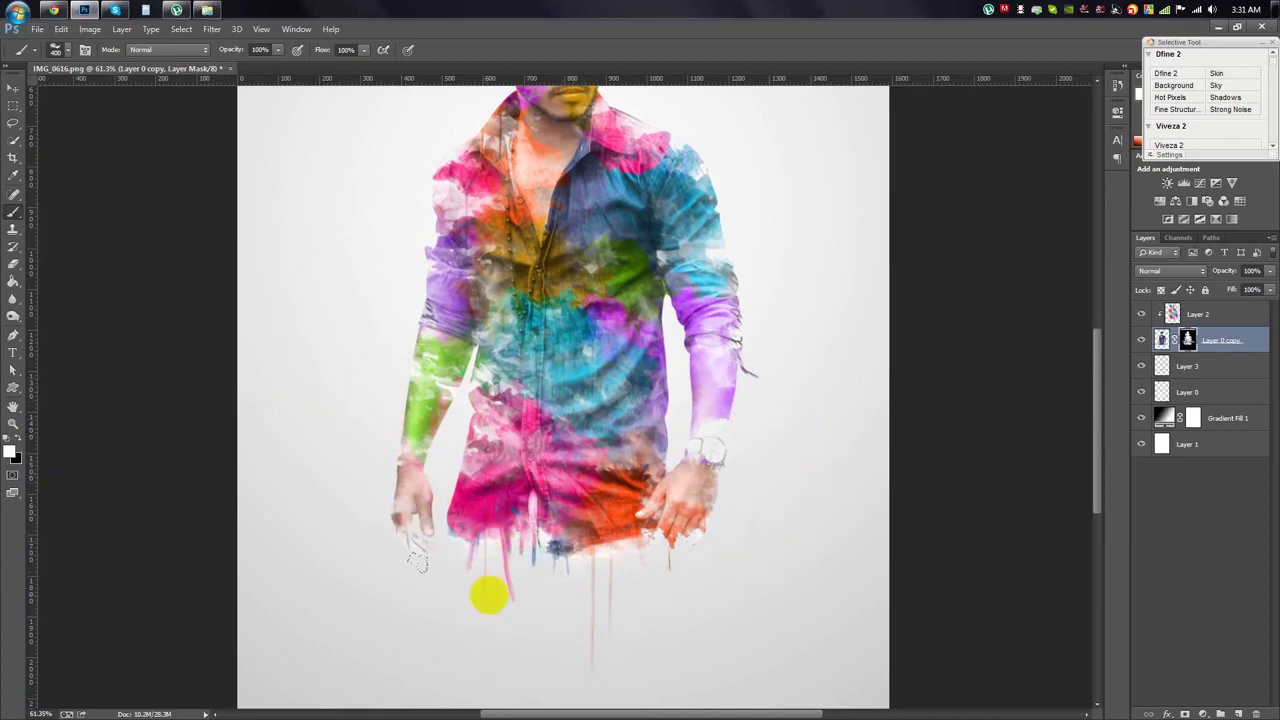
{"action": "key", "text": "ctrl+z"}
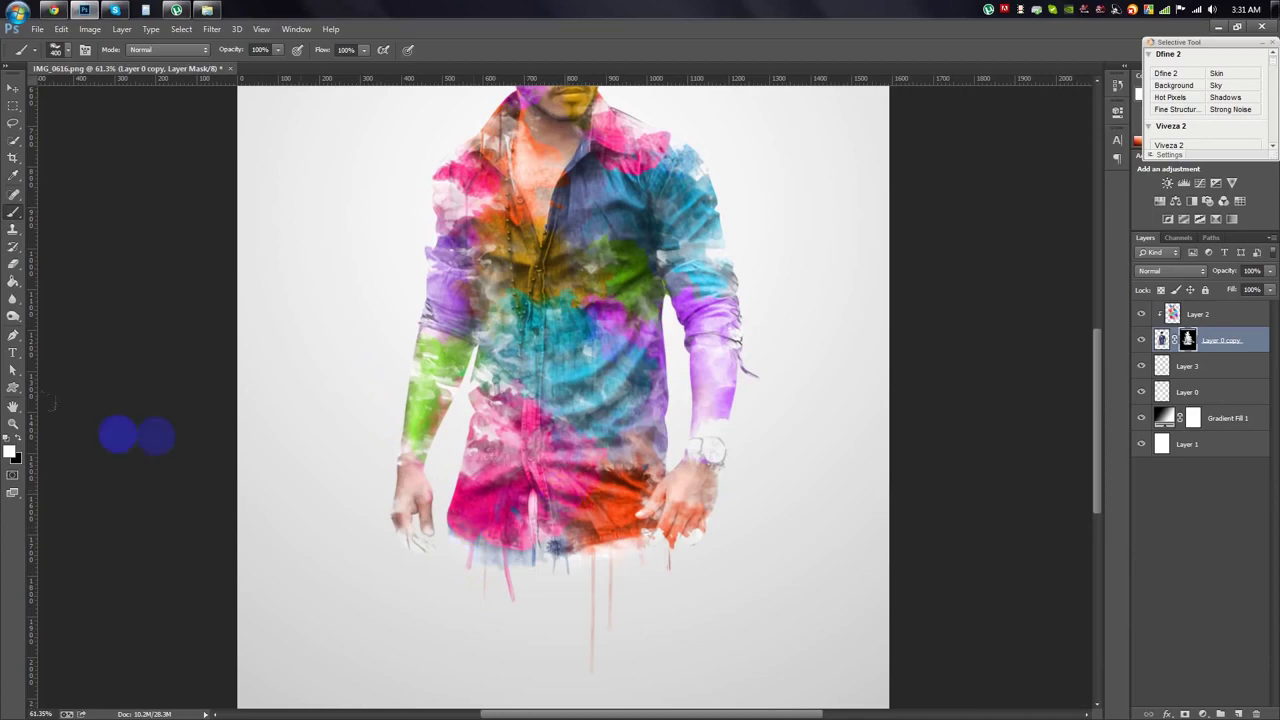
{"action": "left_click", "coordinate": [1202, 316]}
{"action": "left_click", "coordinate": [434, 554]}
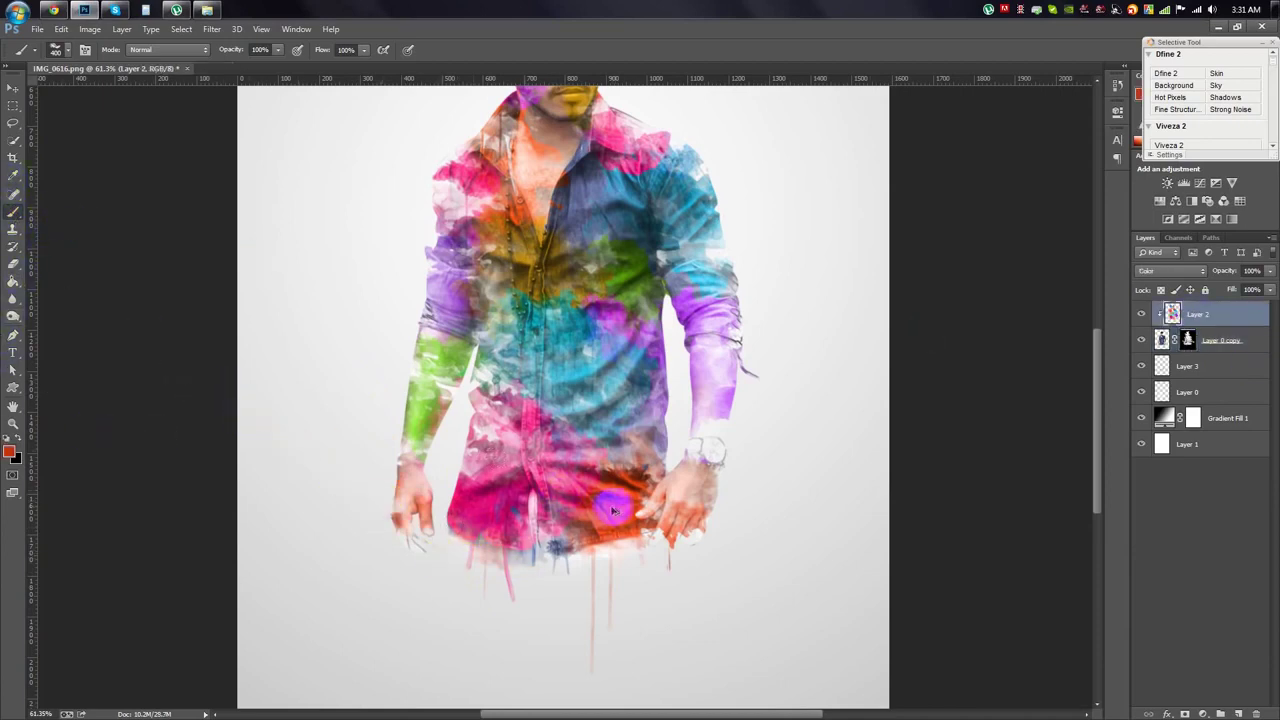
Choose a blue foreground colour and brush it over the lower shirt on Layer 2.
{"action": "key", "text": "alt+bracketleft"}
{"action": "left_click", "coordinate": [10, 452]}
{"action": "left_click_drag", "start_coordinate": [846, 226], "coordinate": [846, 215]}
{"action": "left_click", "coordinate": [963, 147]}
{"action": "left_click_drag", "start_coordinate": [385, 515], "coordinate": [455, 541]}
{"action": "key", "text": "ctrl+z"}
{"action": "key", "text": "alt+bracketright"}
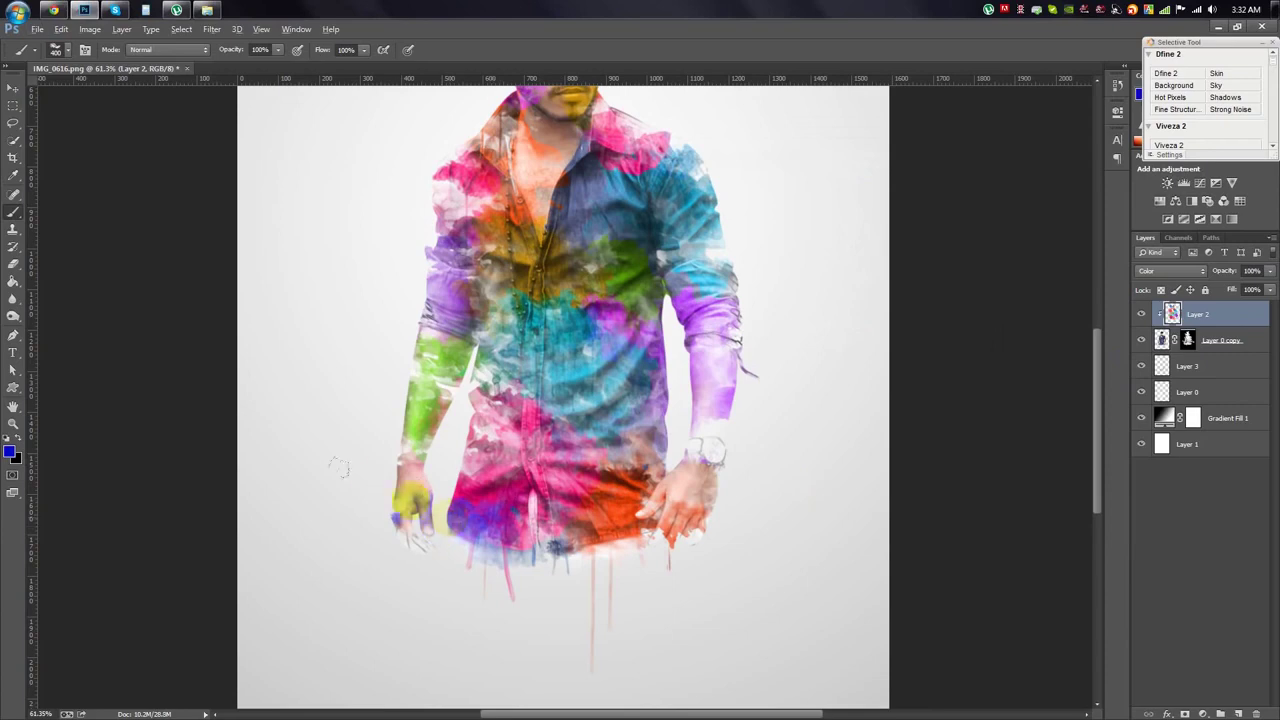
{"action": "scroll", "coordinate": [537, 440], "scroll_direction": "down", "scroll_amount": 5}
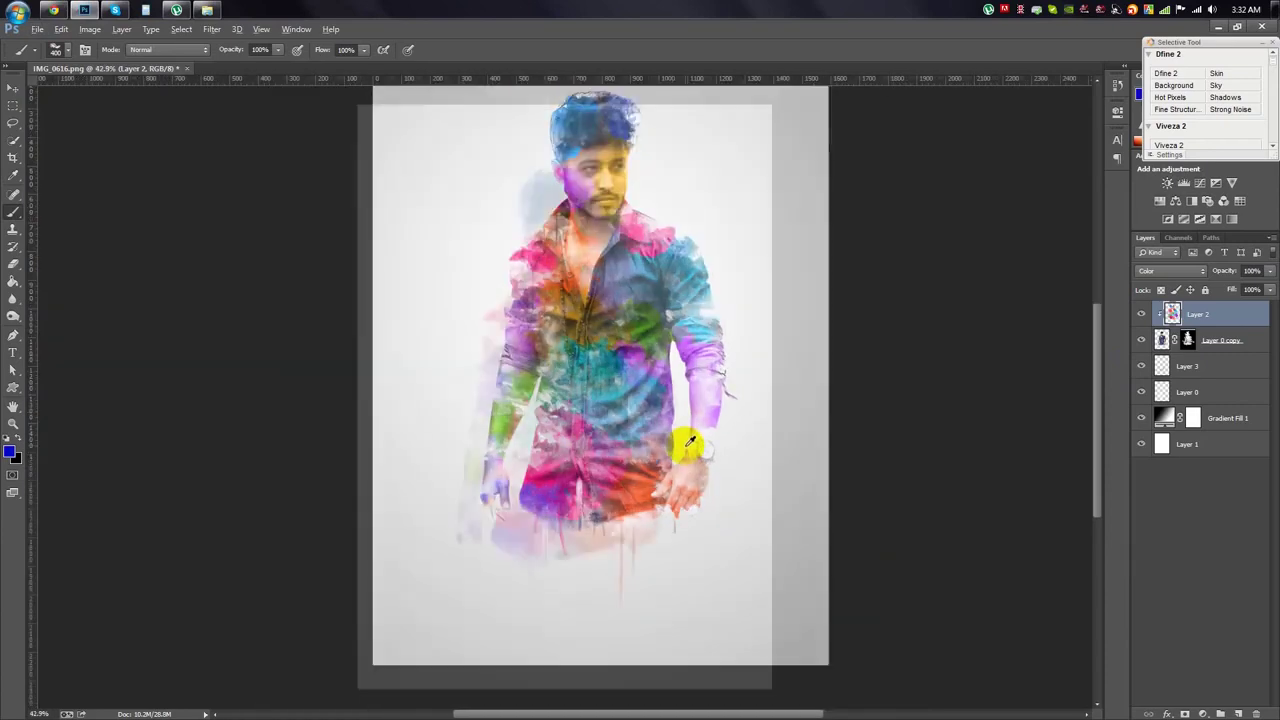
Change the Gradient Fill 1 background to a 0° angle and 300% scale.
{"action": "key", "text": "v"}
{"action": "double_click", "coordinate": [1160, 418]}
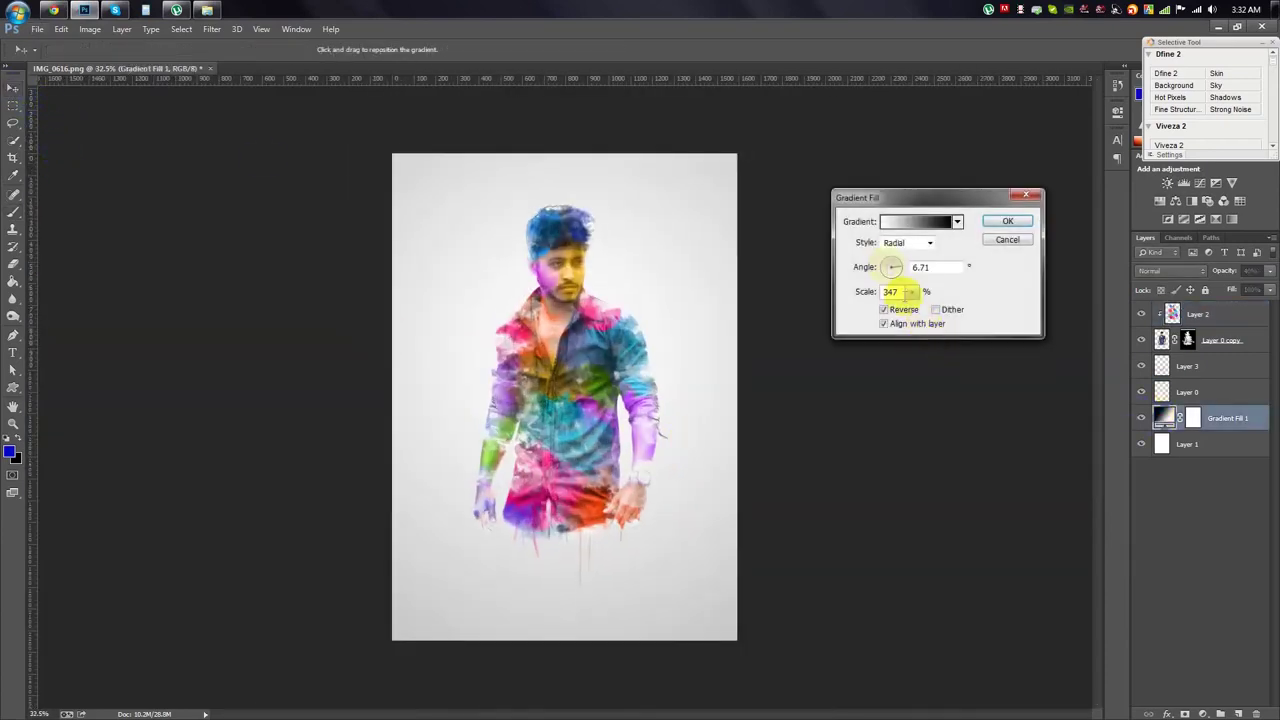
{"action": "left_click_drag", "start_coordinate": [906, 310], "coordinate": [860, 291]}
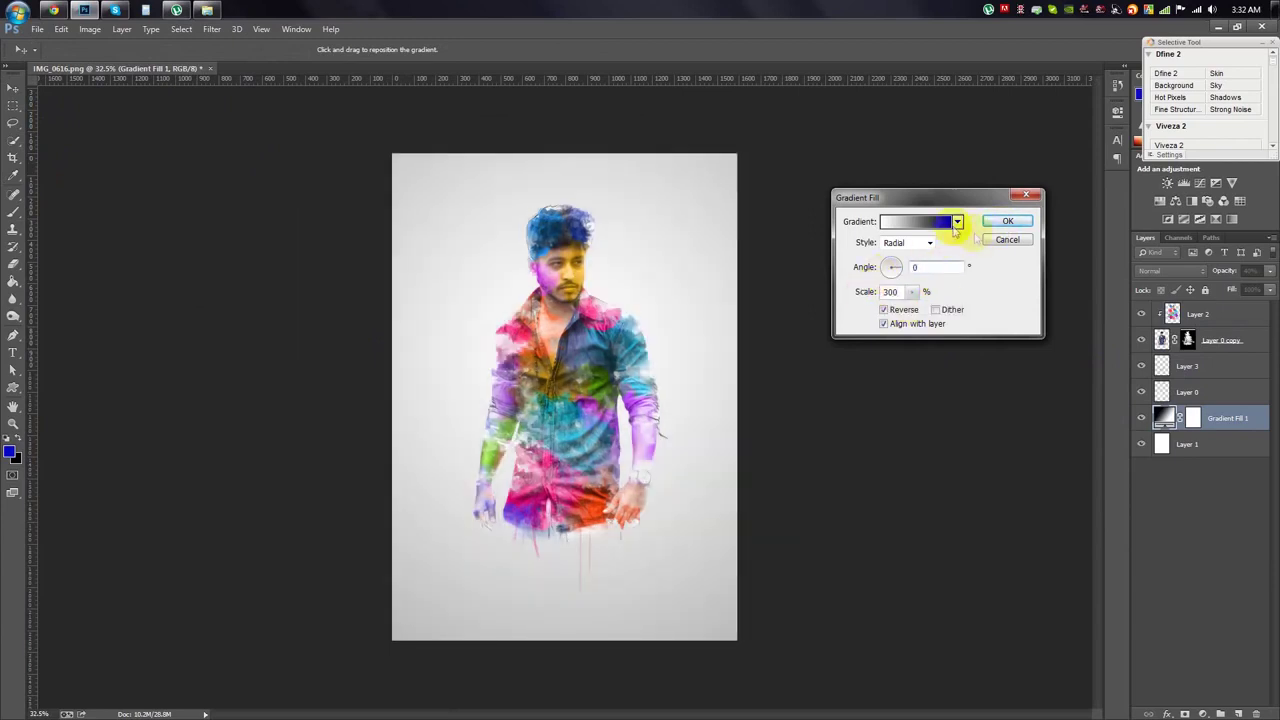
{"action": "left_click", "coordinate": [1004, 221]}
{"action": "scroll", "coordinate": [766, 337], "scroll_direction": "up", "scroll_amount": 1}
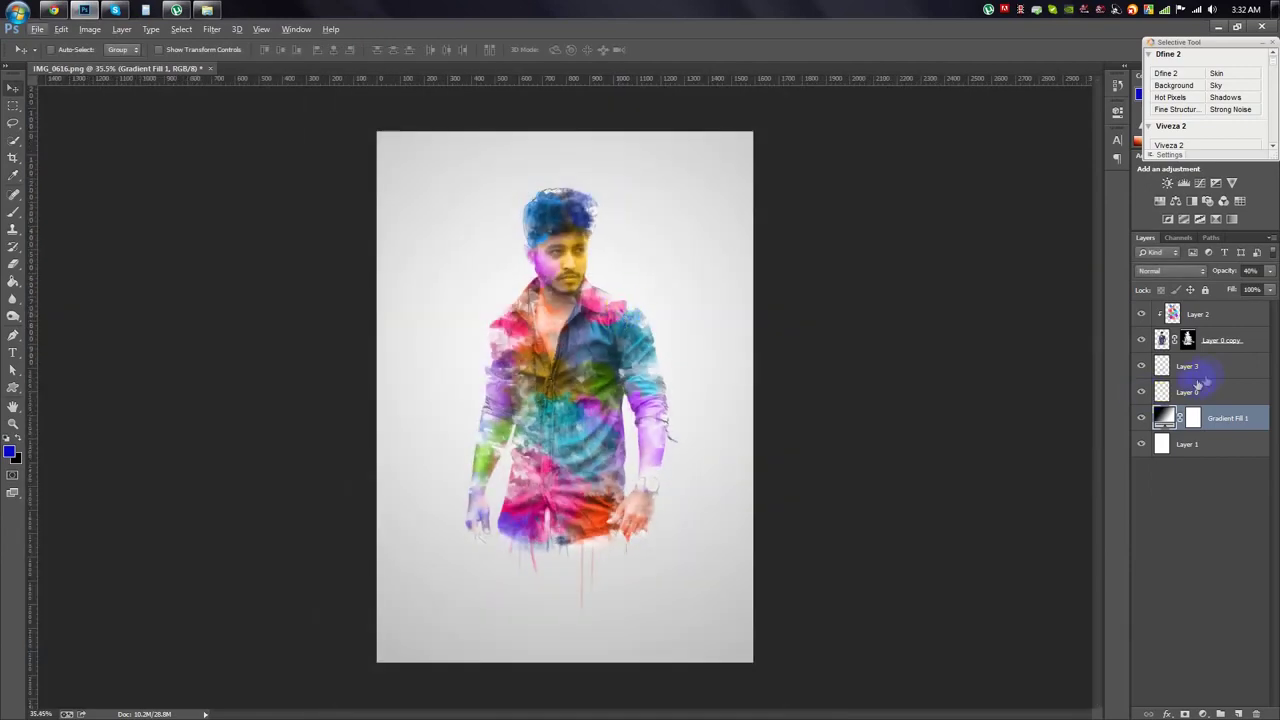
{"action": "left_click", "coordinate": [1185, 391]}
{"action": "scroll", "coordinate": [597, 241], "scroll_direction": "up", "scroll_amount": 5}
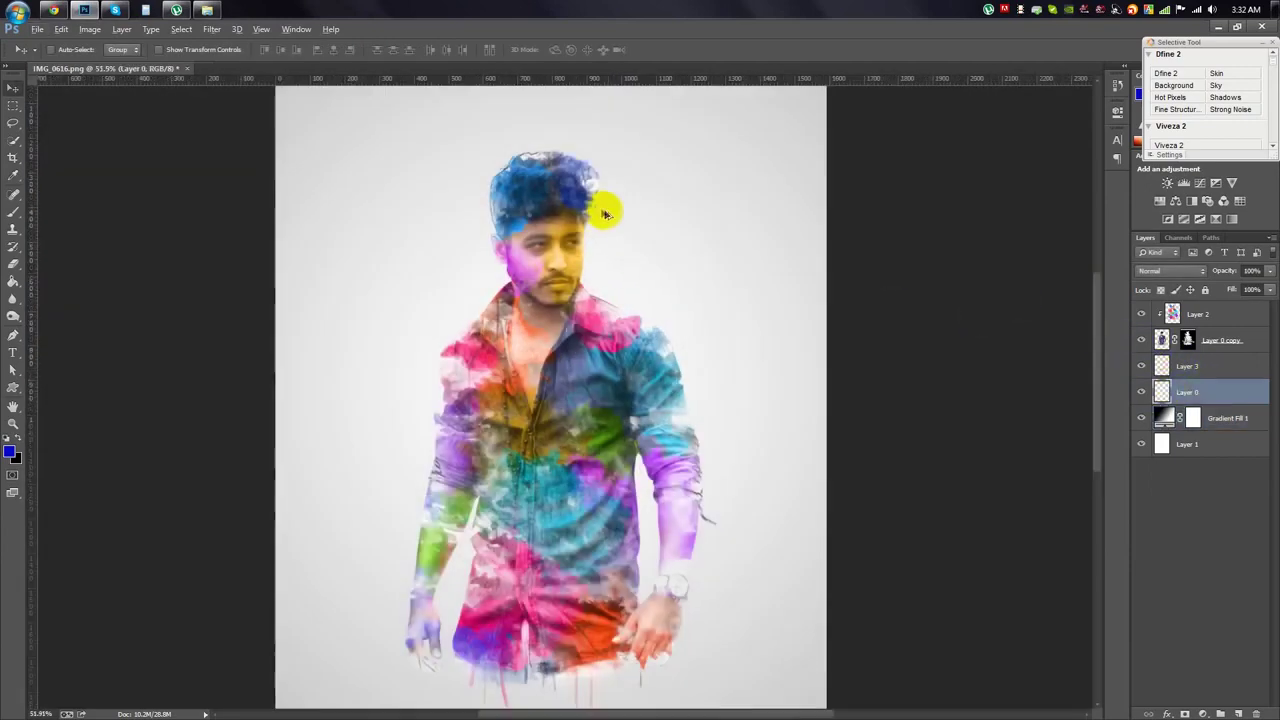
Briefly erase and brush on Layer 0 copy's mask, then pan across the image.
{"action": "scroll", "coordinate": [597, 241], "scroll_direction": "up", "scroll_amount": 3}
{"action": "key", "text": "e"}
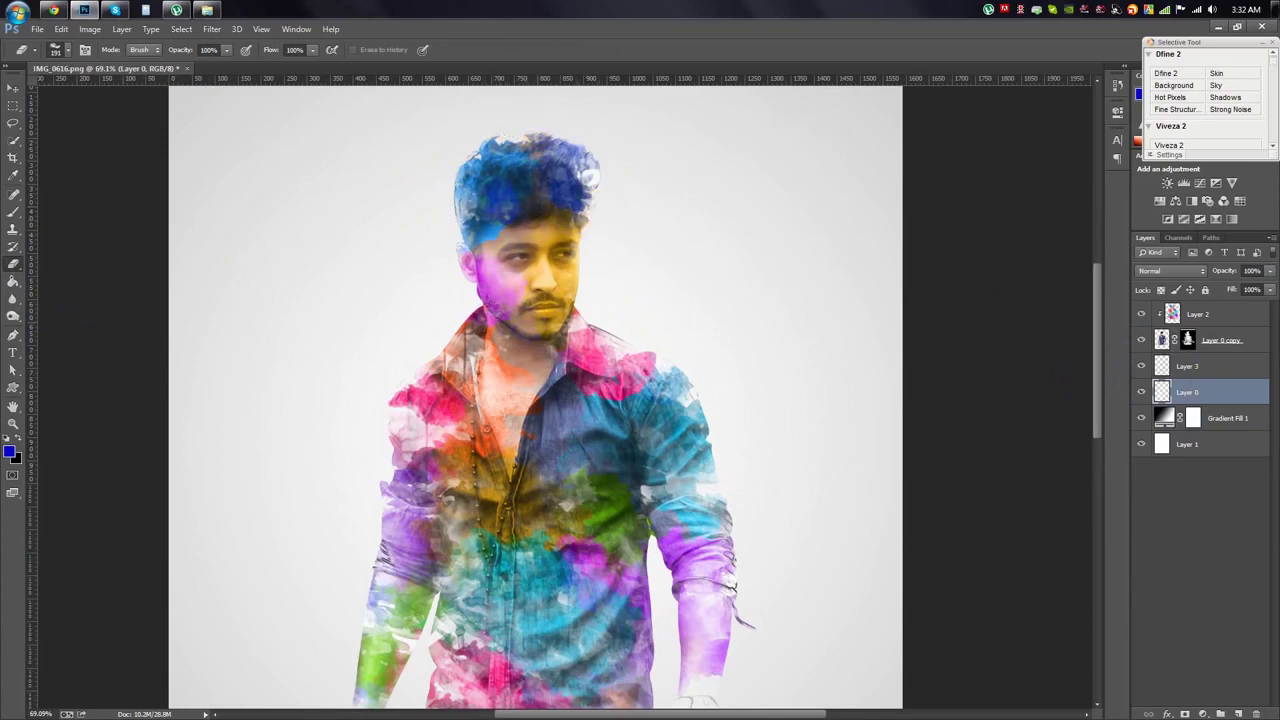
{"action": "left_click", "coordinate": [1187, 340]}
{"action": "left_click", "coordinate": [13, 211]}
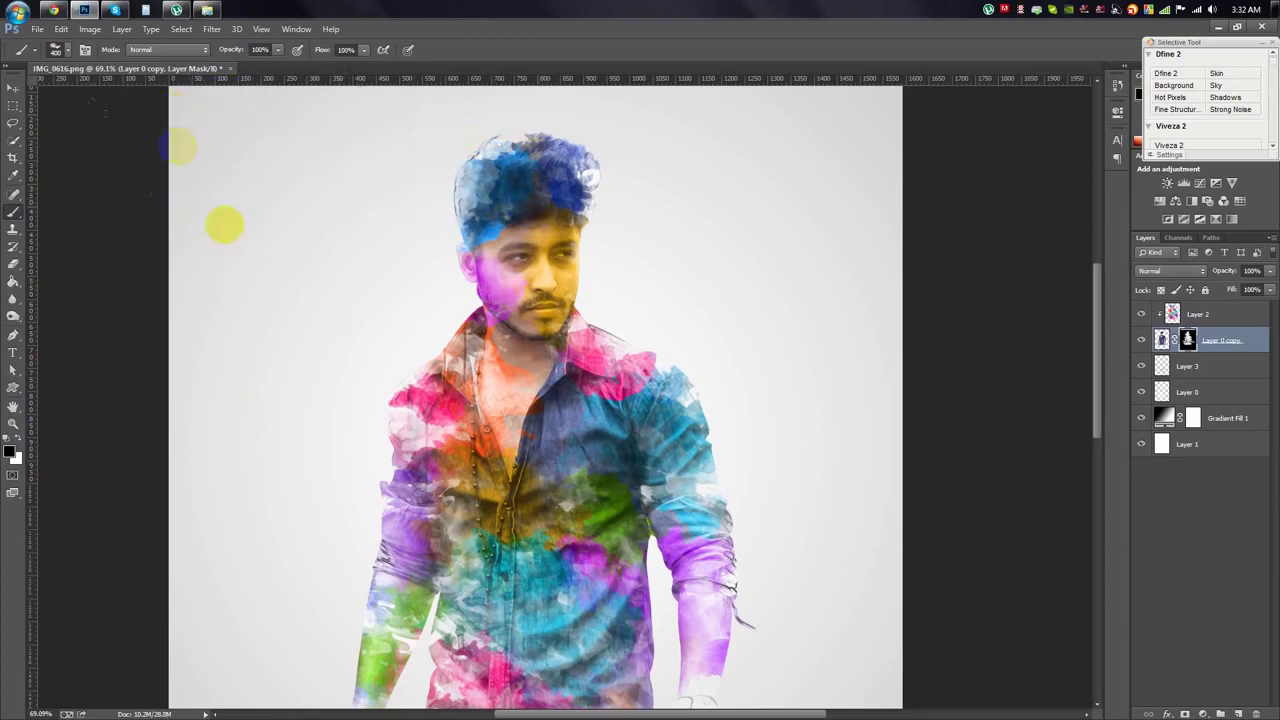
{"action": "left_click", "coordinate": [313, 272]}
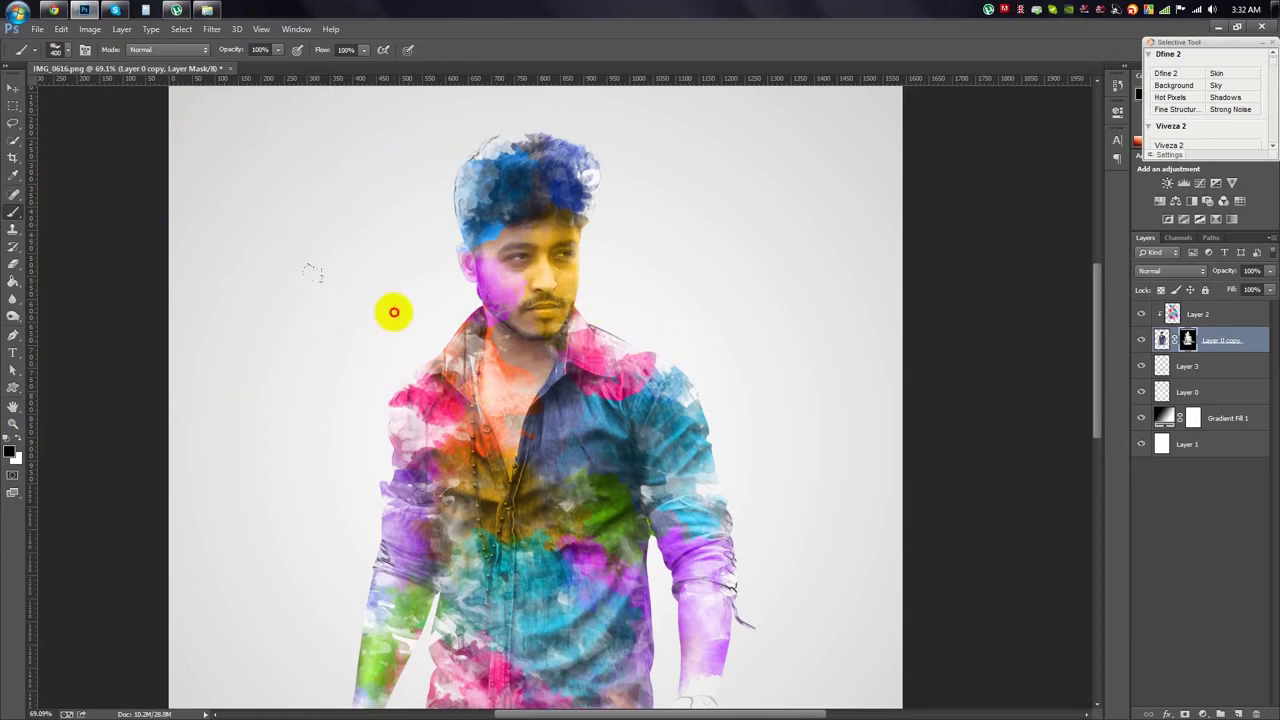
{"action": "left_click", "coordinate": [791, 459]}
{"action": "scroll", "coordinate": [314, 451], "scroll_direction": "down", "scroll_amount": 1}
{"action": "scroll", "coordinate": [298, 356], "scroll_direction": "down", "scroll_amount": 3}
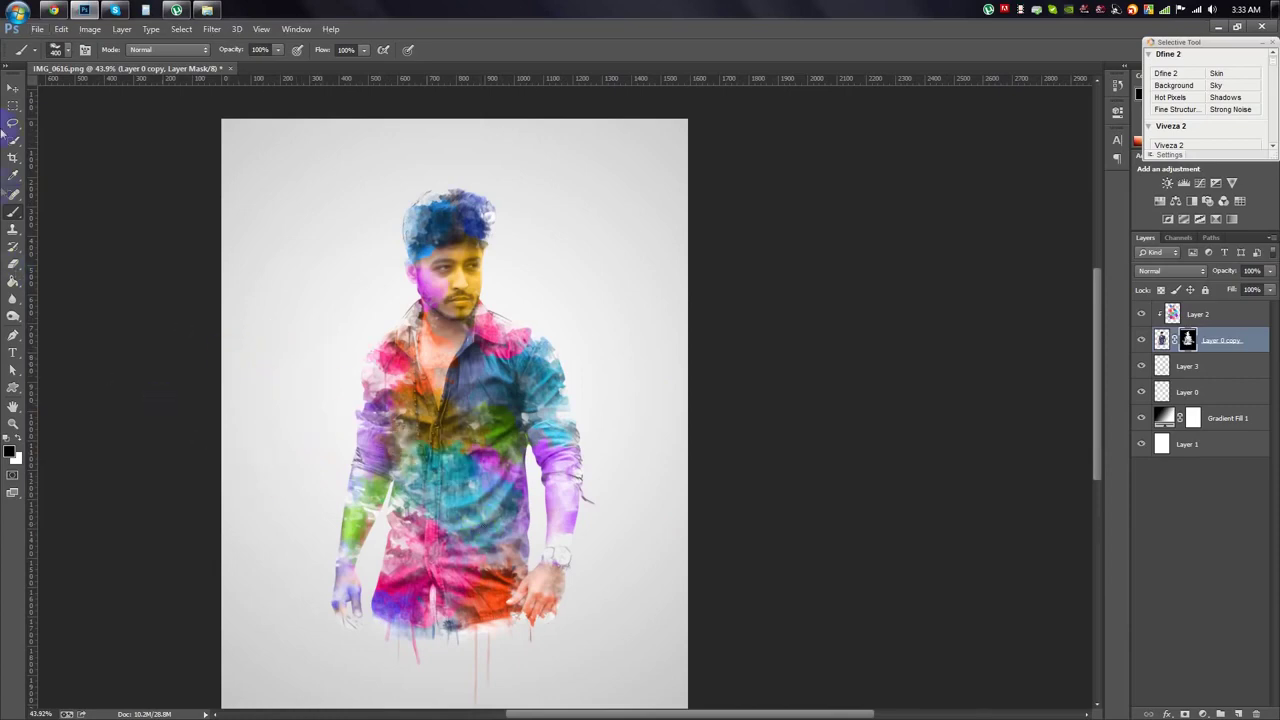
{"action": "left_click", "coordinate": [13, 88]}
{"action": "left_click_drag", "start_coordinate": [403, 346], "coordinate": [657, 528]}
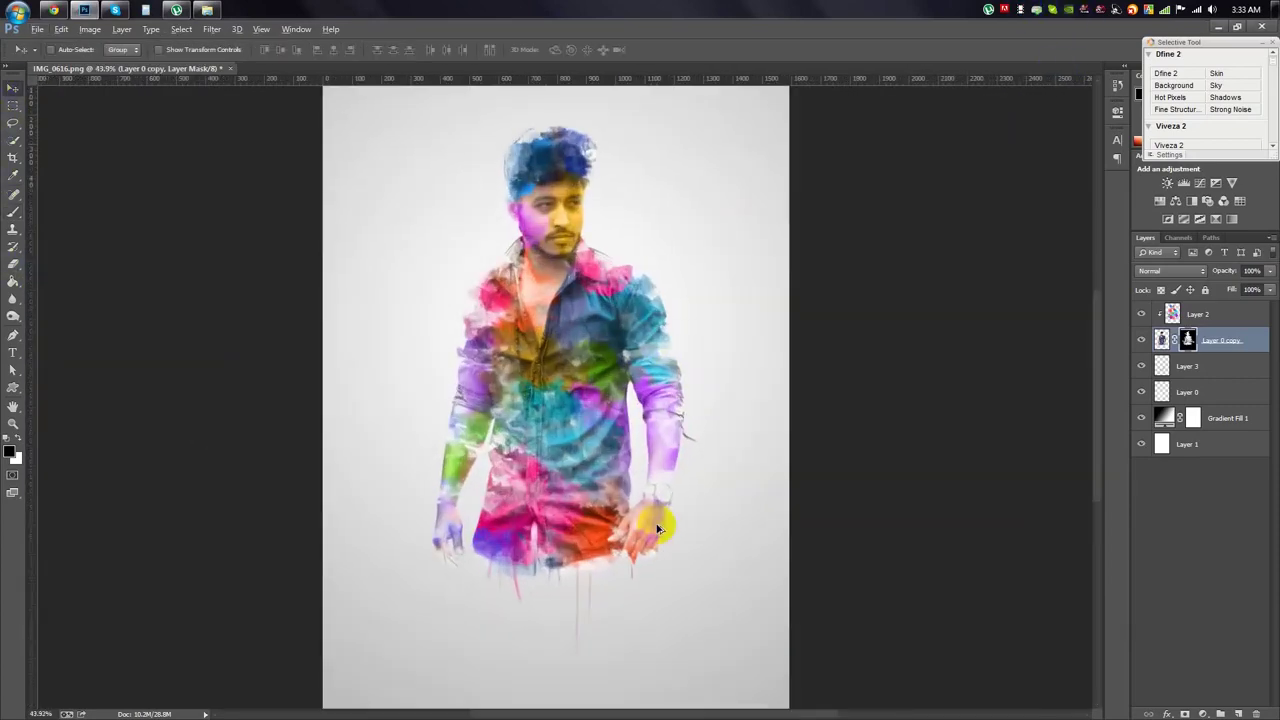
{"action": "scroll", "coordinate": [657, 528], "scroll_direction": "down", "scroll_amount": 2}
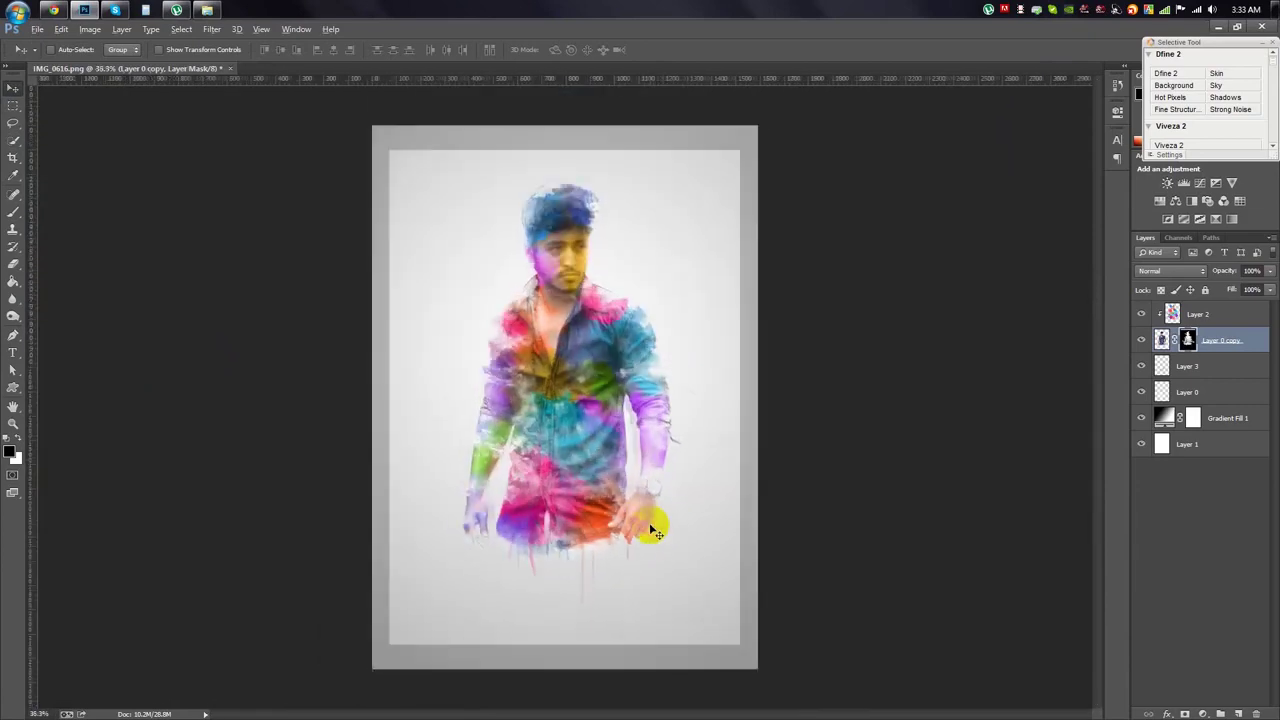
{"action": "scroll", "coordinate": [657, 532], "scroll_direction": "up", "scroll_amount": 1}
Add a new empty Layer 4 beneath Layer 0.
{"action": "left_click", "coordinate": [1200, 393]}
{"action": "left_click", "coordinate": [1238, 712], "text": "ctrl"}
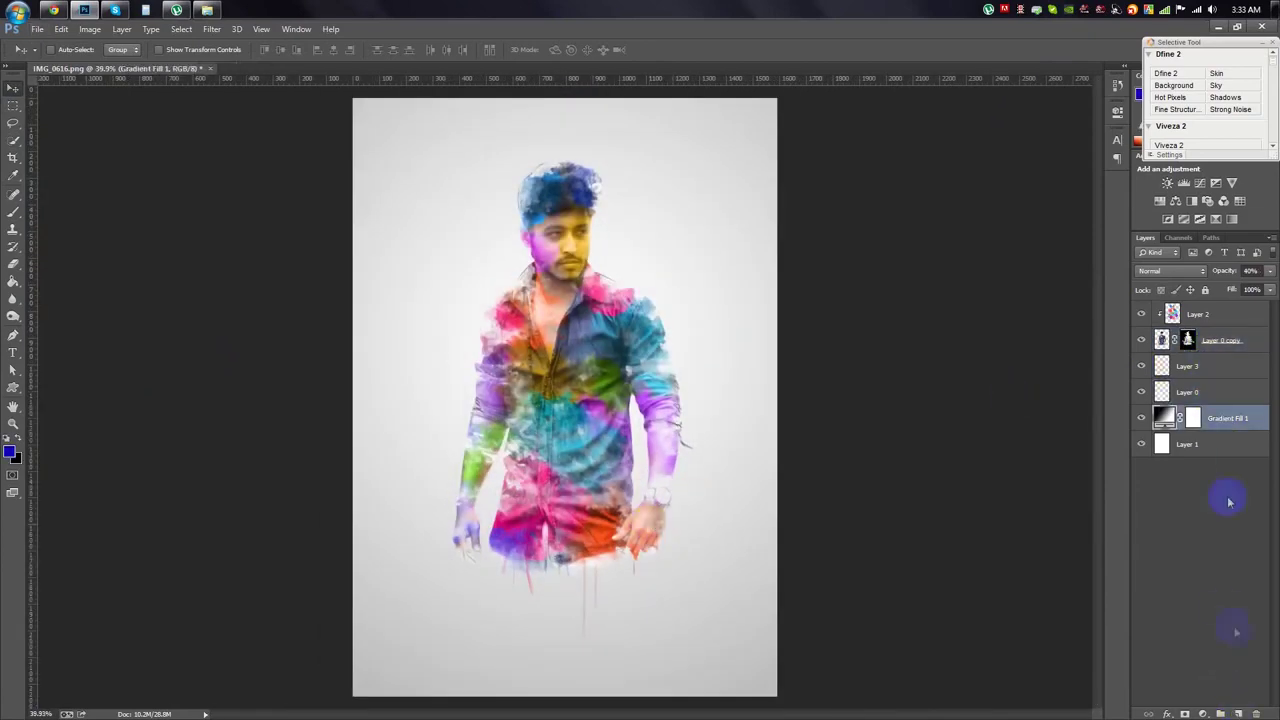
{"action": "scroll", "coordinate": [374, 225], "scroll_direction": "up", "scroll_amount": 3}
{"action": "left_click", "coordinate": [13, 195]}
{"action": "left_click_drag", "start_coordinate": [686, 252], "coordinate": [571, 320]}
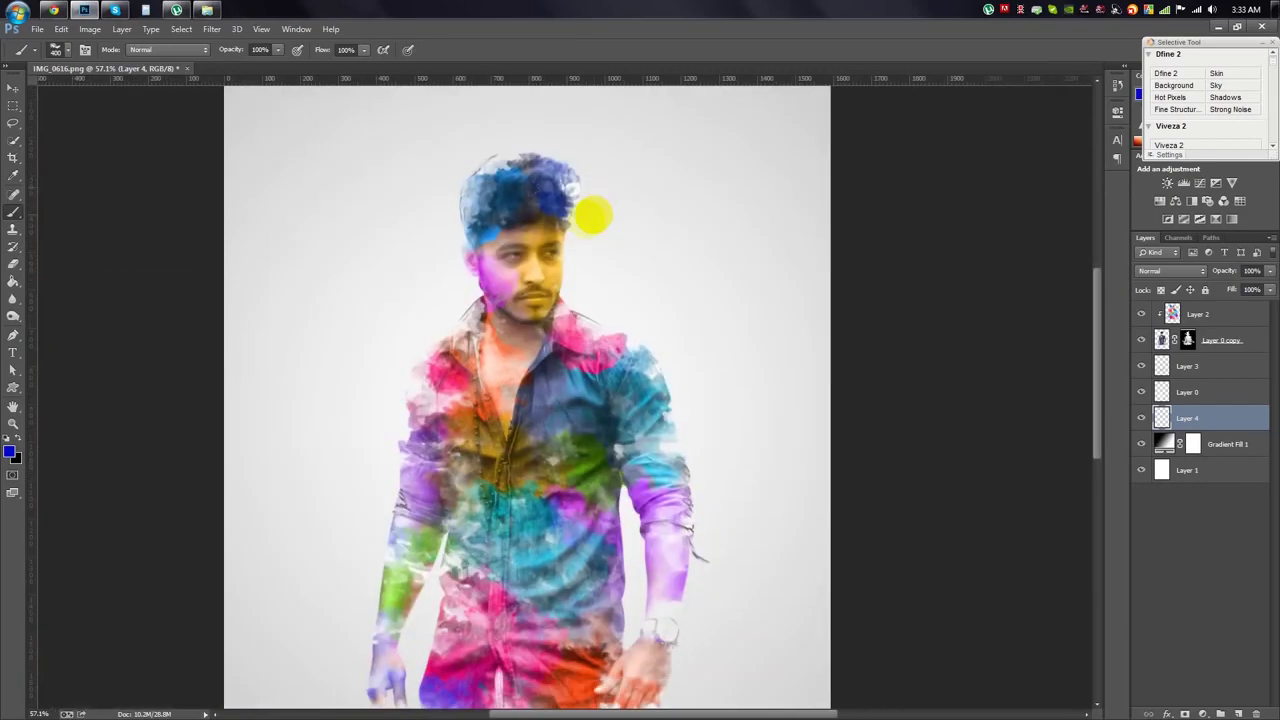
Load the Water Splash brush set into the Brush Preset picker.
{"action": "right_click", "coordinate": [592, 216]}
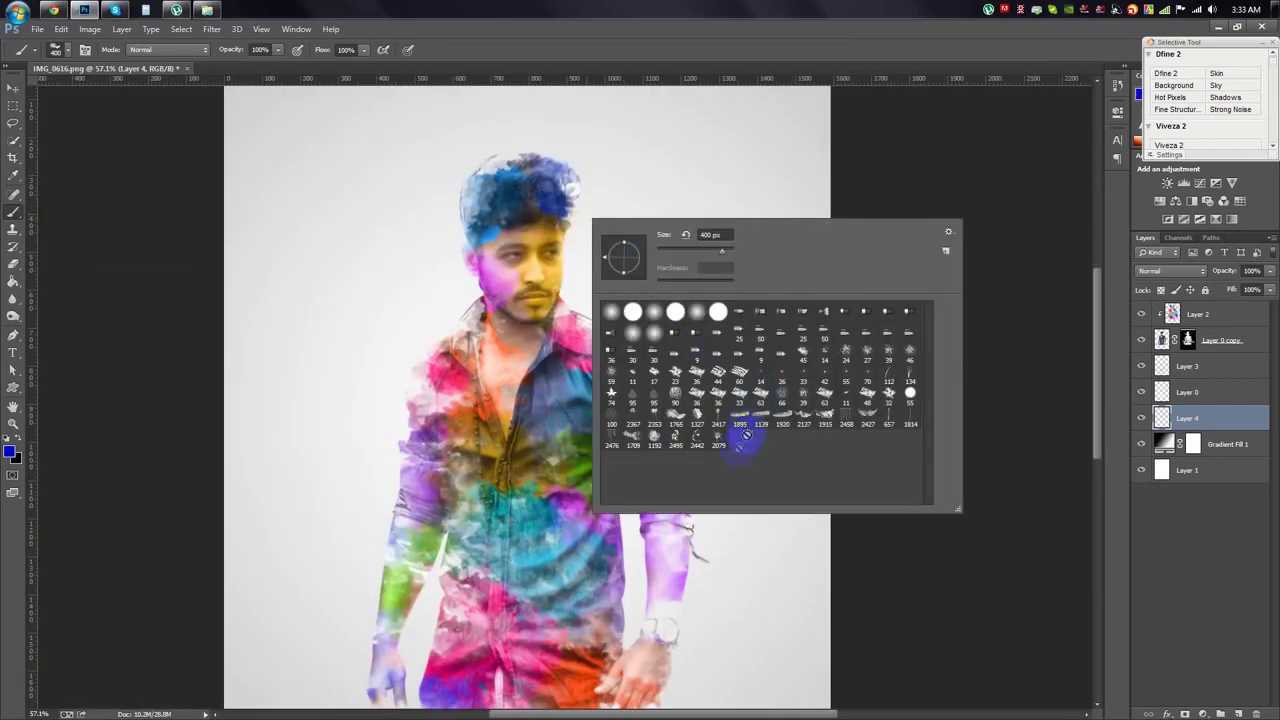
{"action": "left_click", "coordinate": [948, 231]}
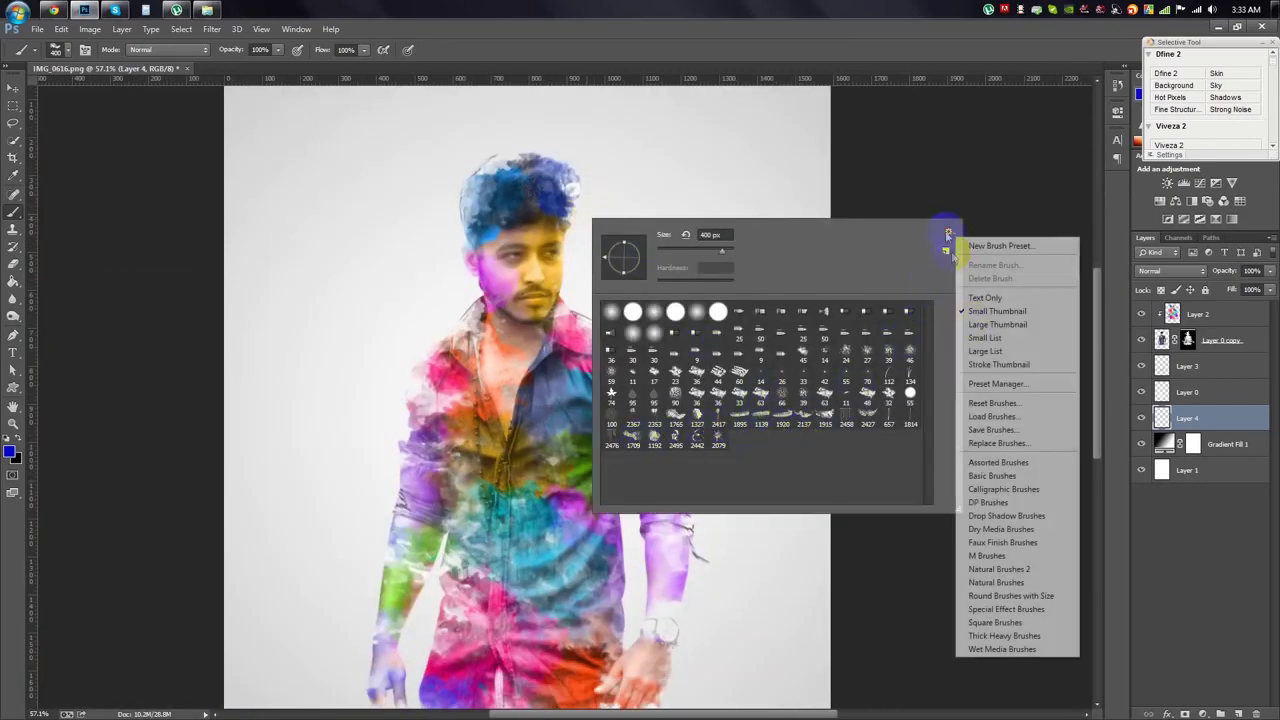
{"action": "left_click", "coordinate": [1000, 408]}
{"action": "right_click", "coordinate": [551, 336]}
{"action": "left_click", "coordinate": [757, 408]}
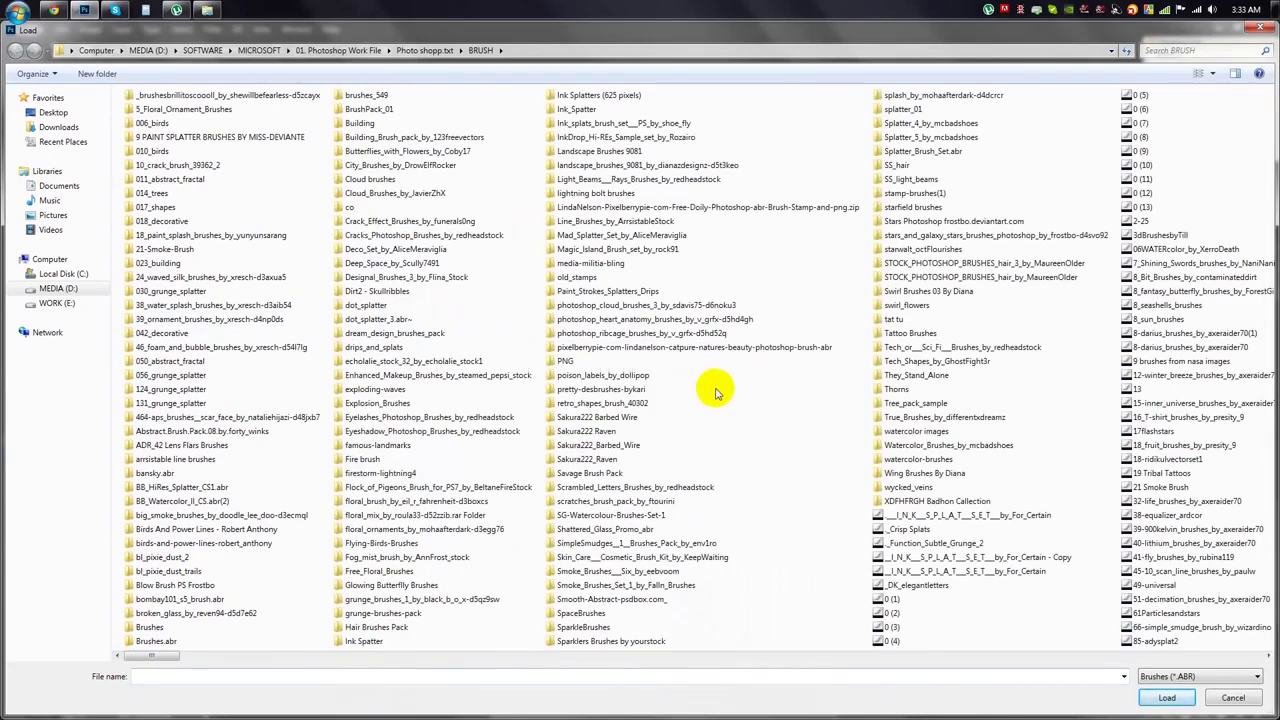
{"action": "type", "text": "w"}
{"action": "key", "text": "Down"}
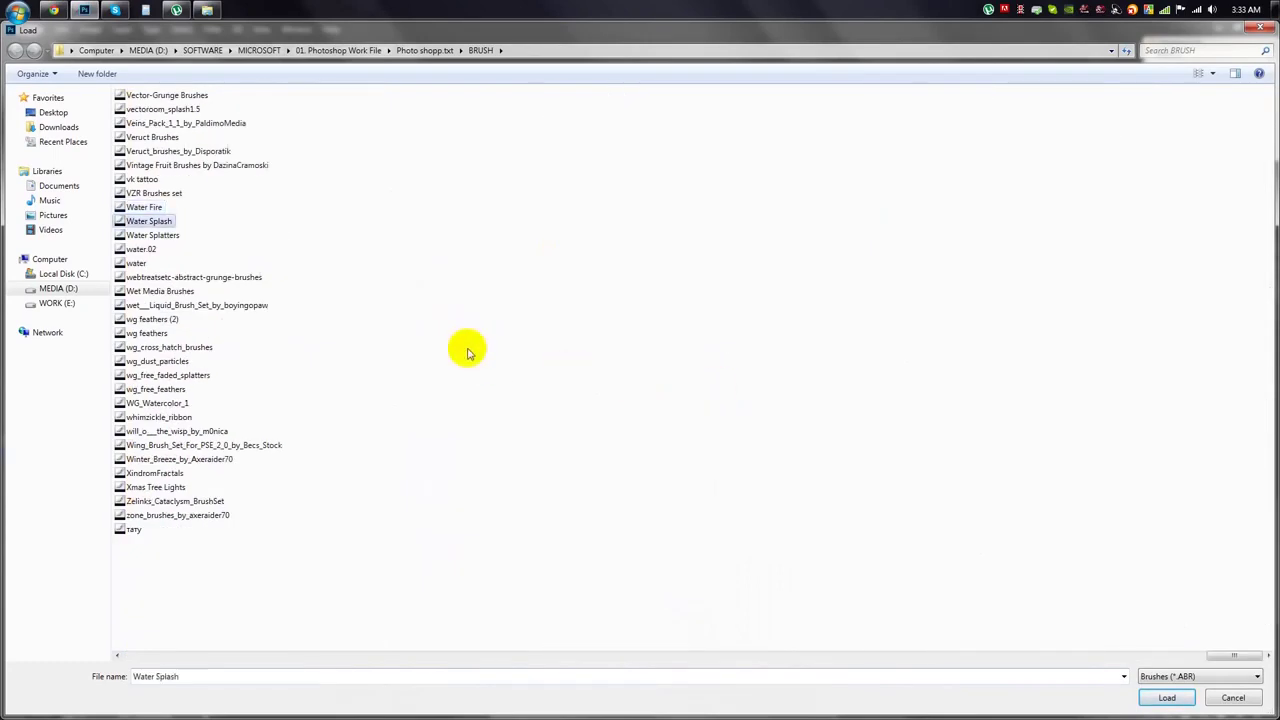
{"action": "double_click", "coordinate": [160, 222]}
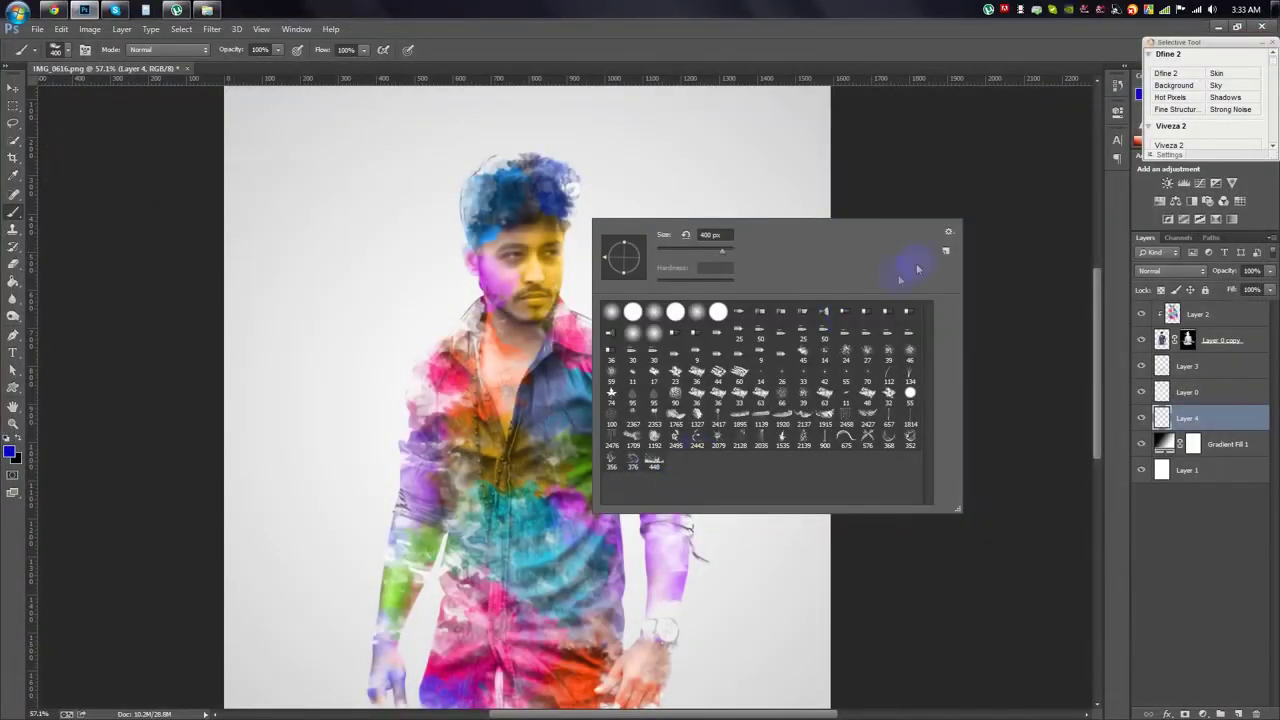
Load the Mcbad watercolor brush set and pick a drip-style brush tip.
{"action": "left_click", "coordinate": [948, 234]}
{"action": "left_click", "coordinate": [985, 403]}
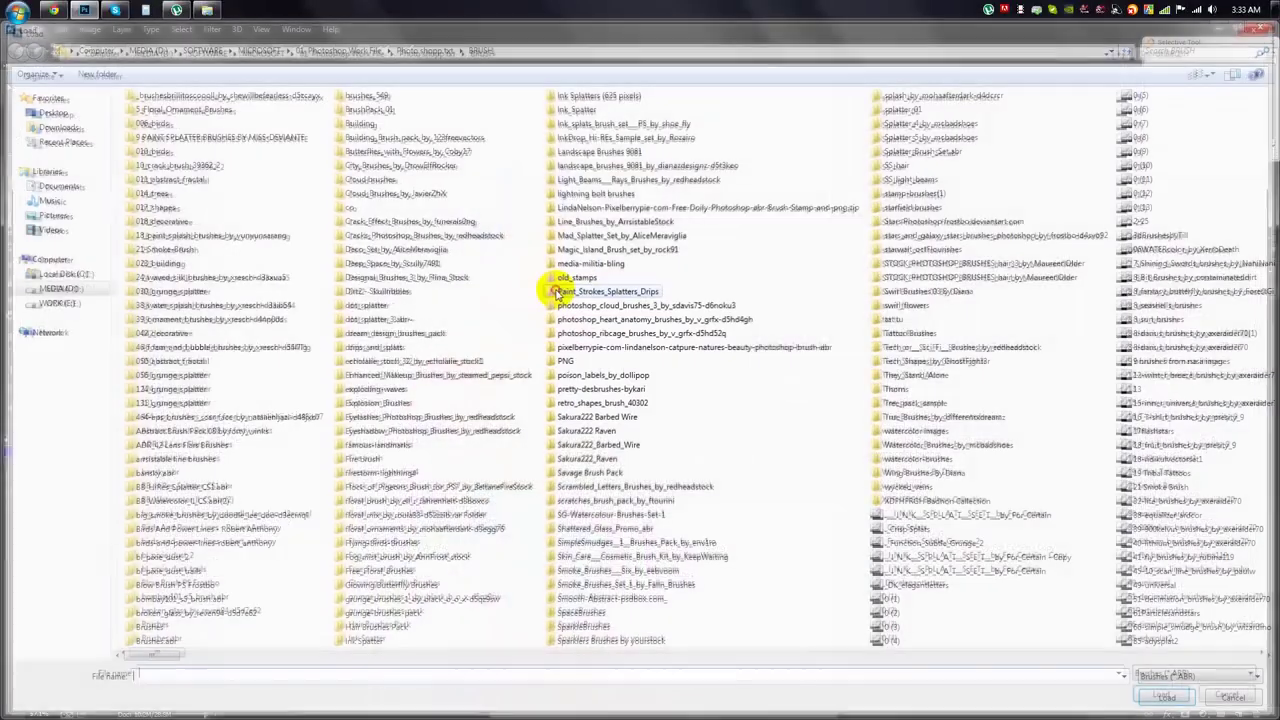
{"action": "double_click", "coordinate": [929, 431]}
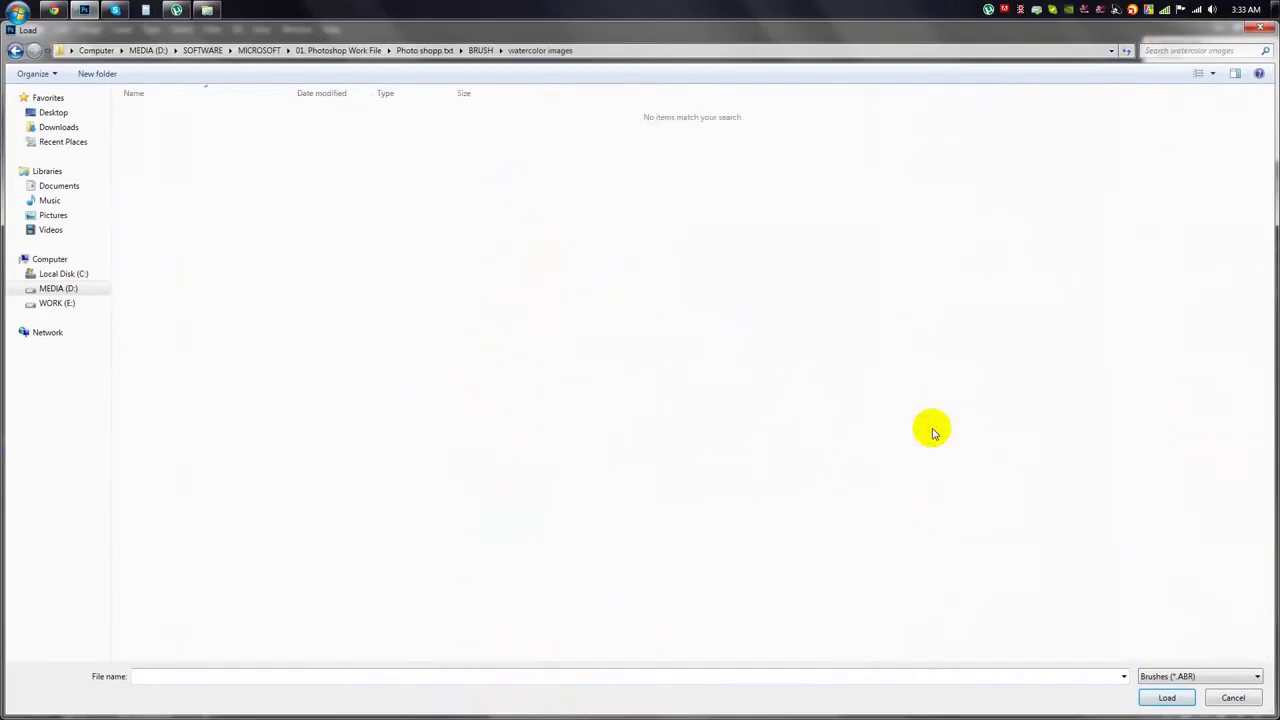
{"action": "left_click", "coordinate": [22, 50]}
{"action": "double_click", "coordinate": [968, 445]}
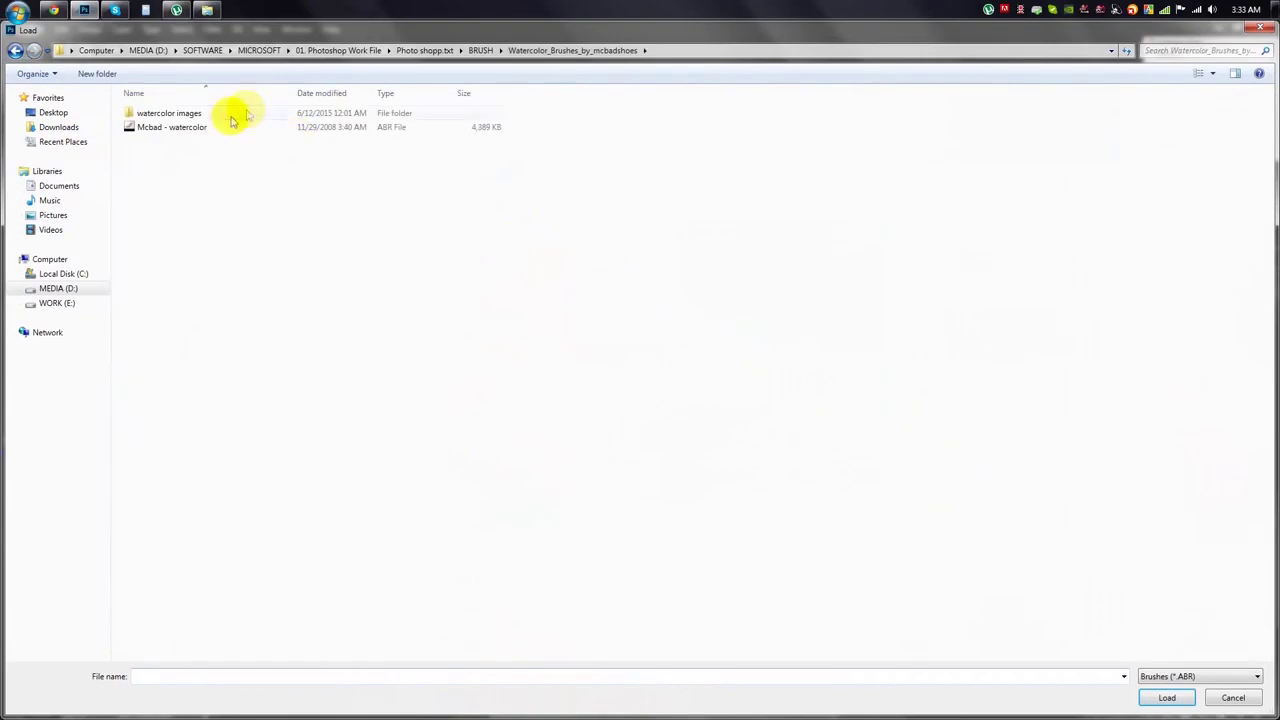
{"action": "double_click", "coordinate": [243, 124]}
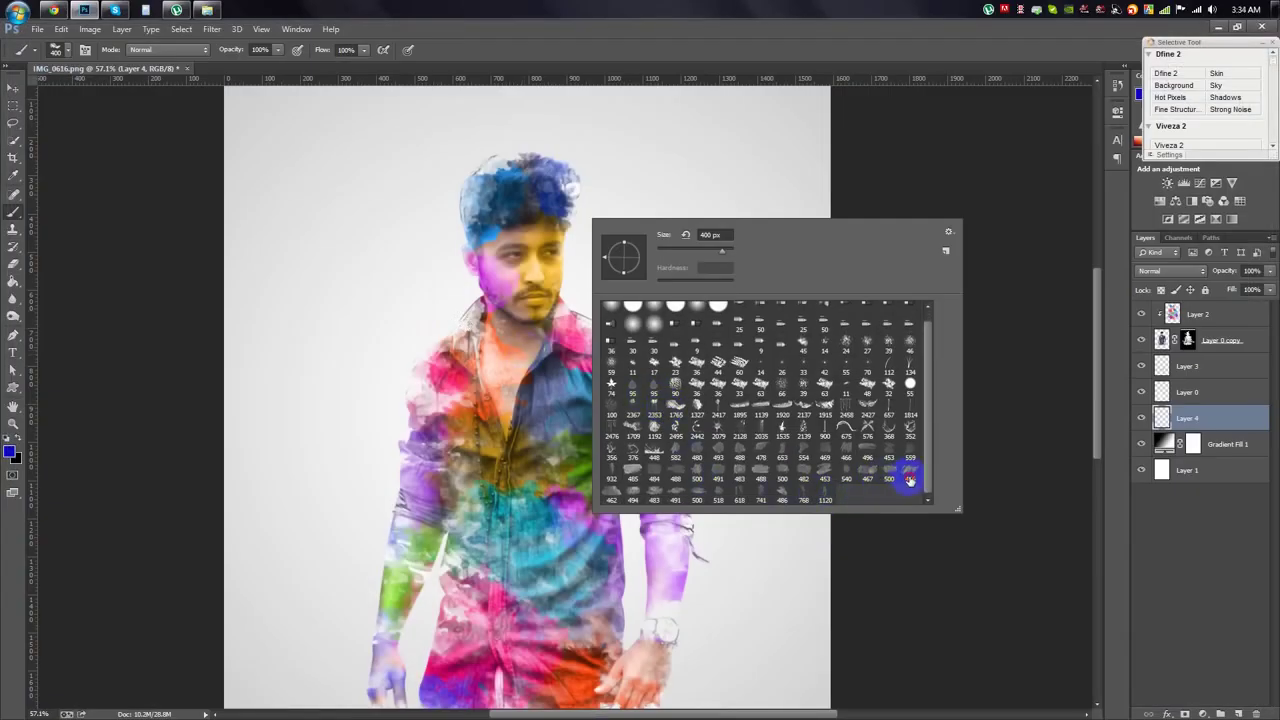
{"action": "left_click", "coordinate": [700, 58]}
{"action": "left_click", "coordinate": [1187, 340]}
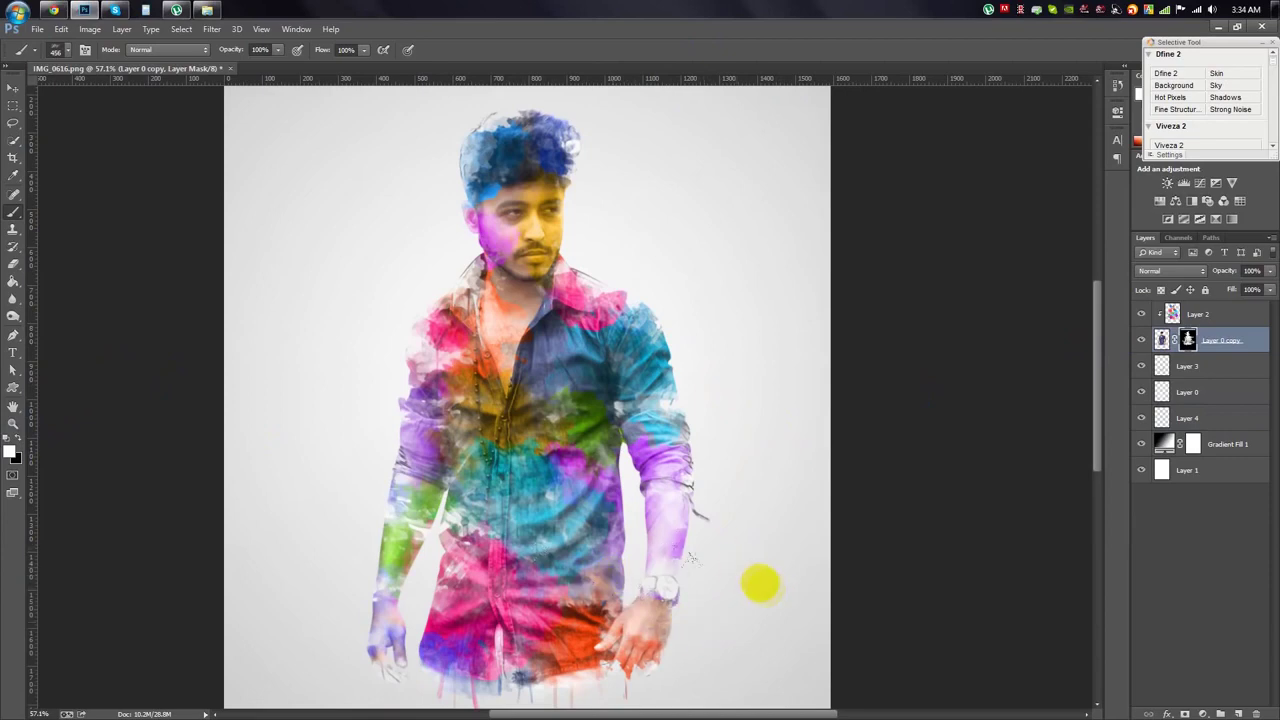
Duplicate Layer 2 and set the copy to Soft Light blending at 40% opacity.
{"action": "left_click", "coordinate": [1197, 313]}
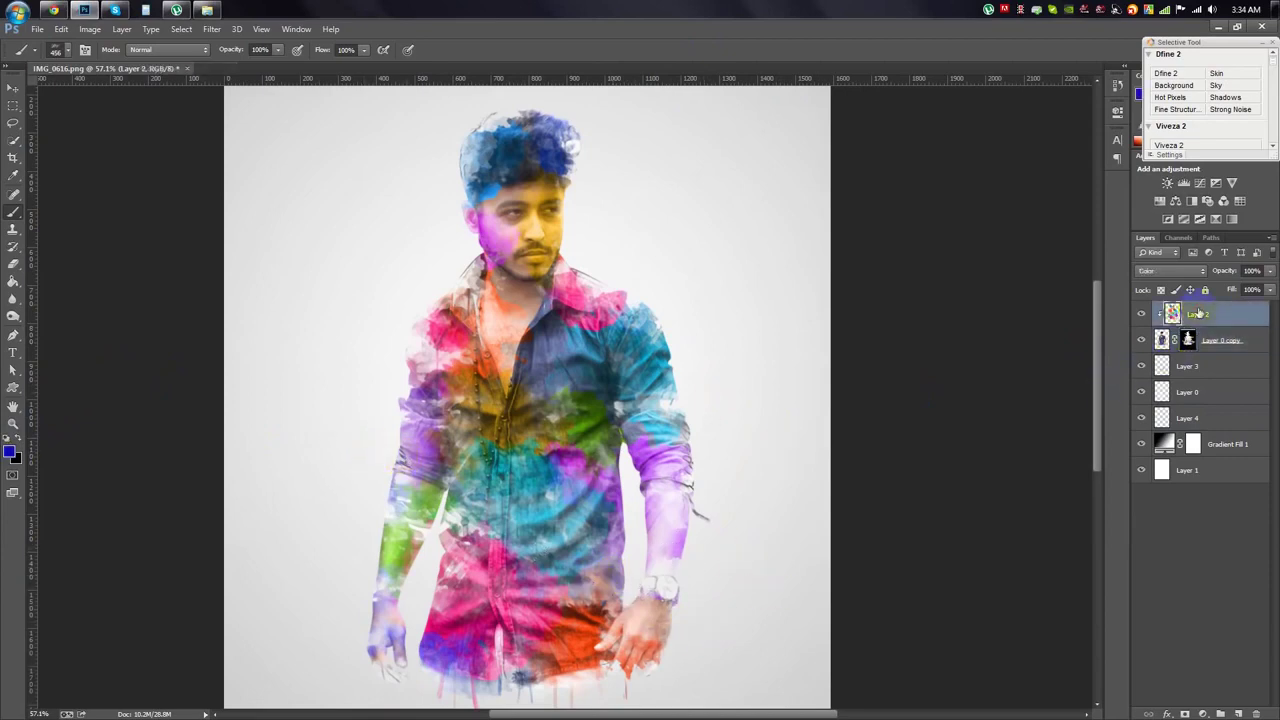
{"action": "left_click", "coordinate": [13, 88]}
{"action": "scroll", "coordinate": [366, 203], "scroll_direction": "down", "scroll_amount": 2}
{"action": "scroll", "coordinate": [368, 208], "scroll_direction": "down", "scroll_amount": 1}
{"action": "key", "text": "ctrl+j"}
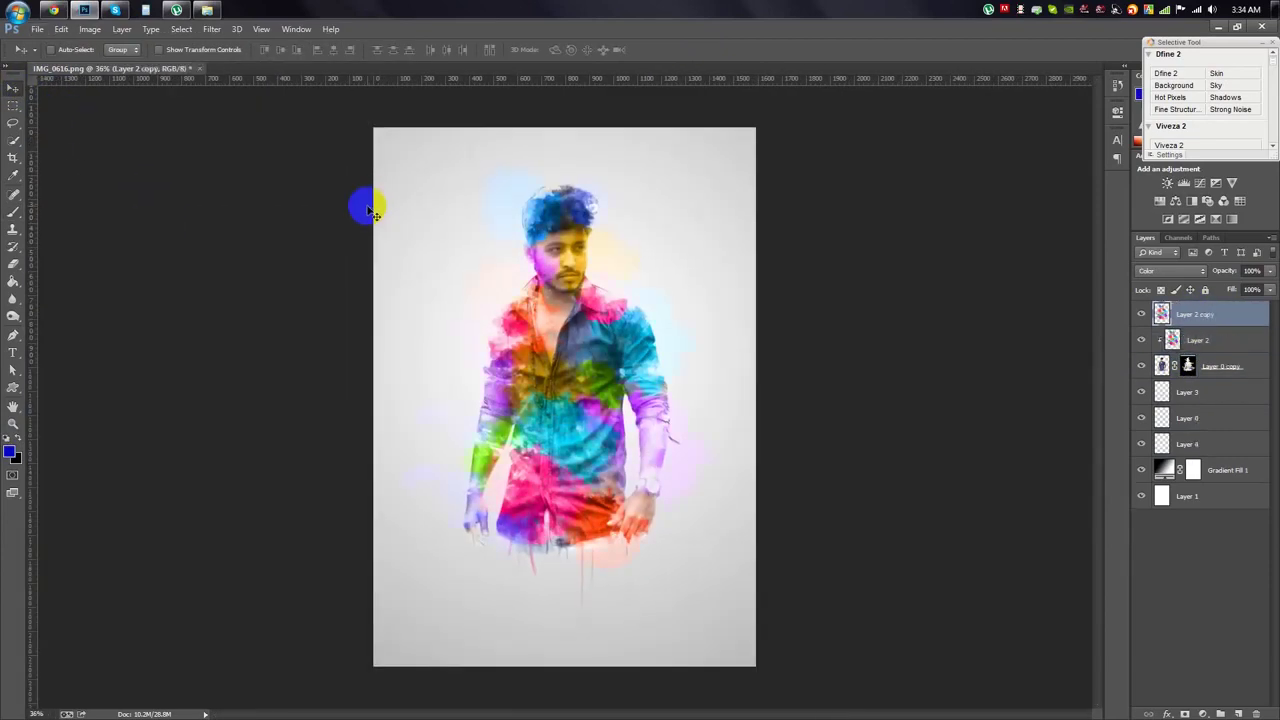
{"action": "left_click", "coordinate": [1170, 271]}
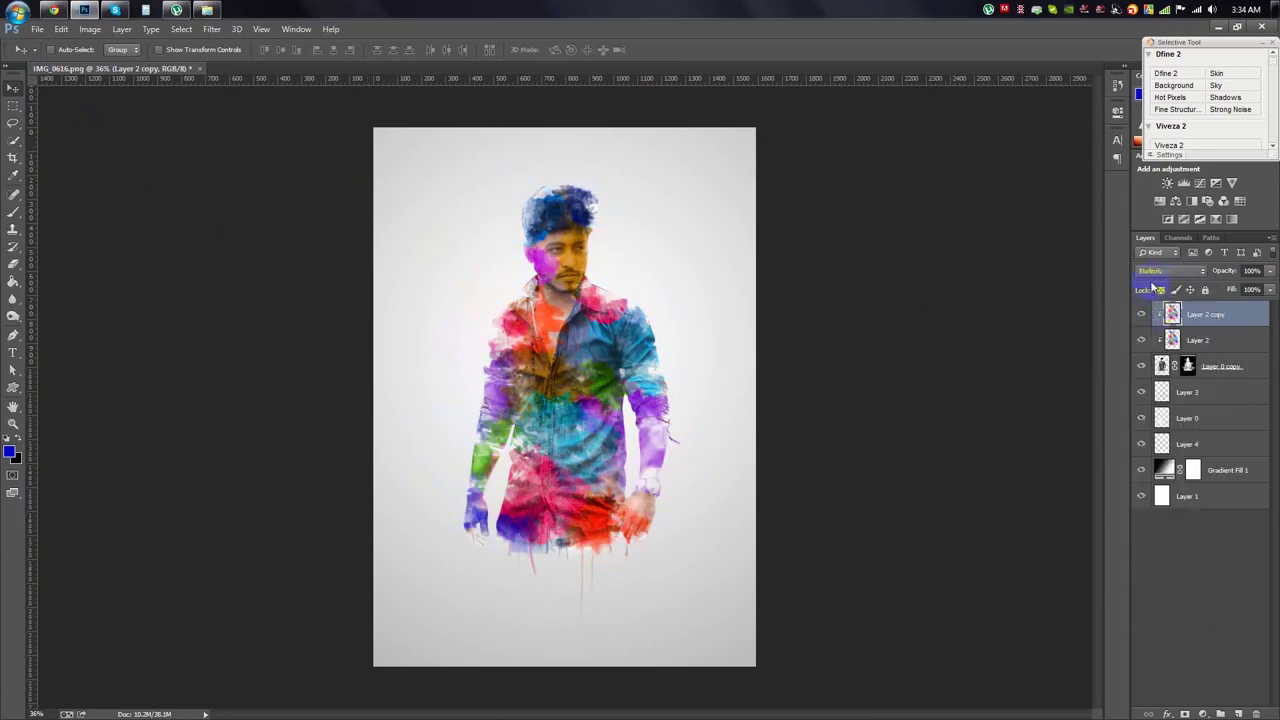
{"action": "key", "text": "Down"}
{"action": "key", "text": "Down"}
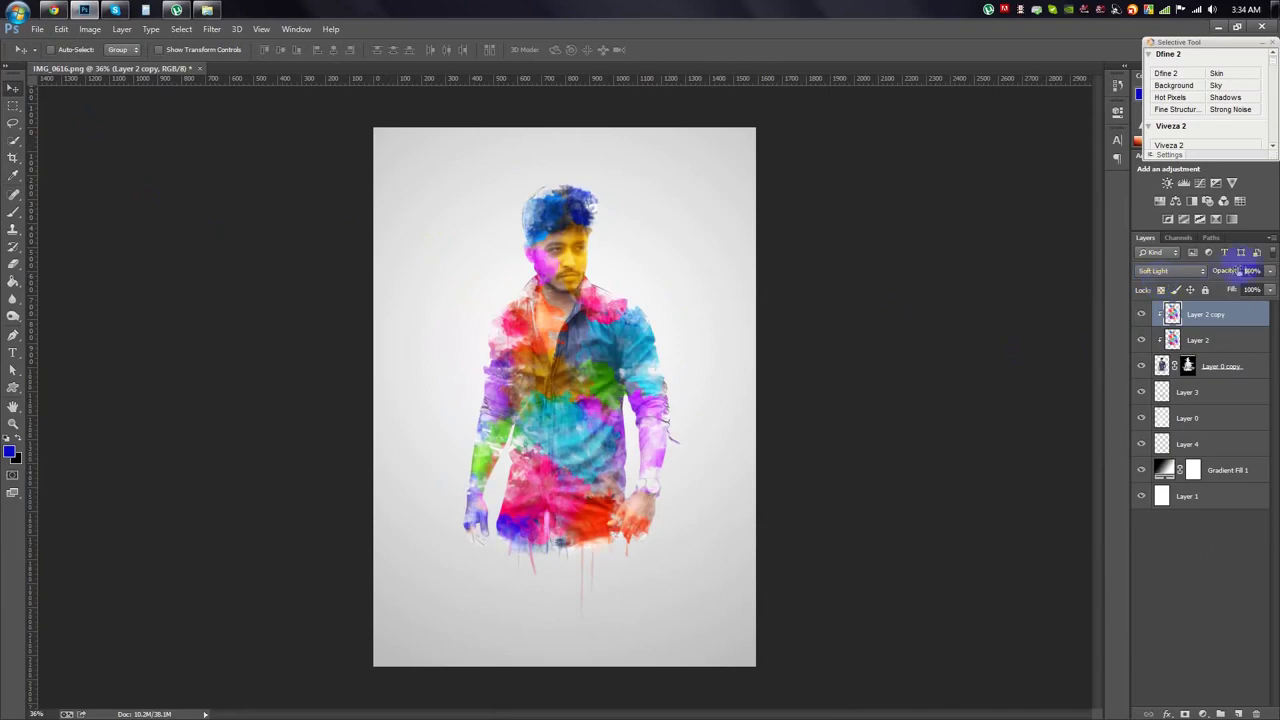
{"action": "type", "text": "40"}
{"action": "key", "text": "Return"}
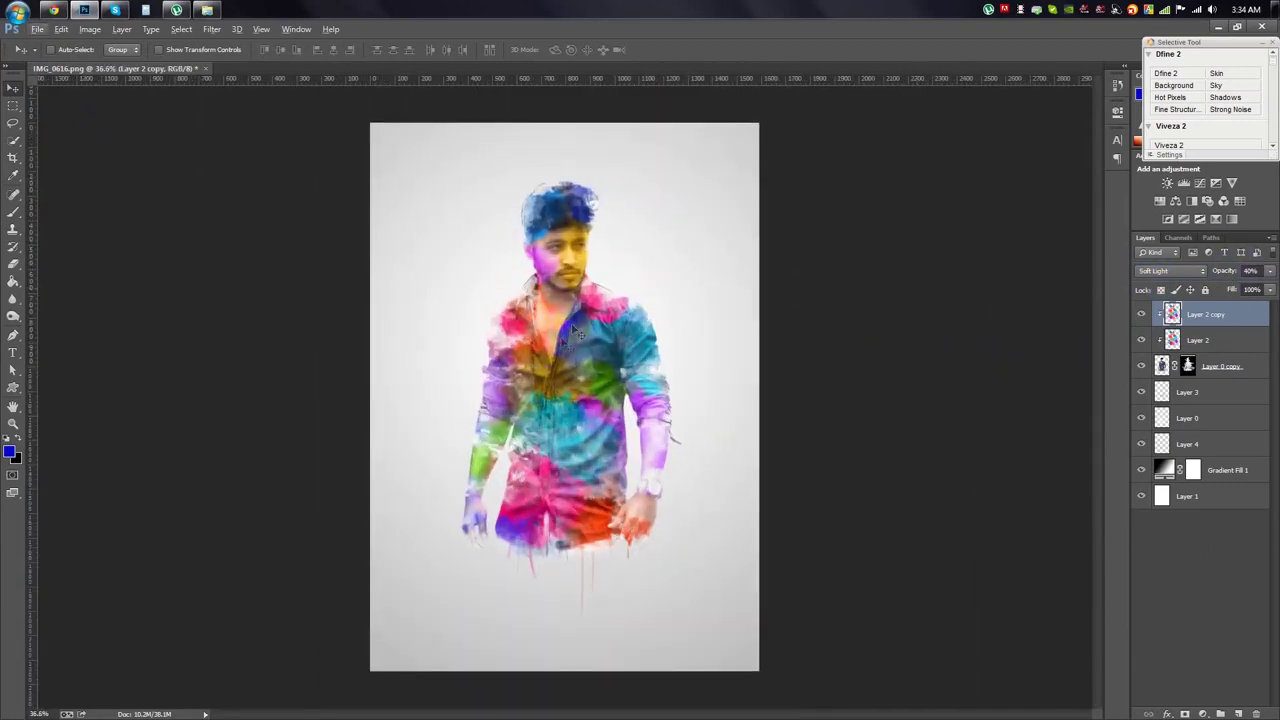
{"action": "scroll", "coordinate": [560, 360], "scroll_direction": "up", "scroll_amount": 2}
{"action": "left_click", "coordinate": [17, 218]}
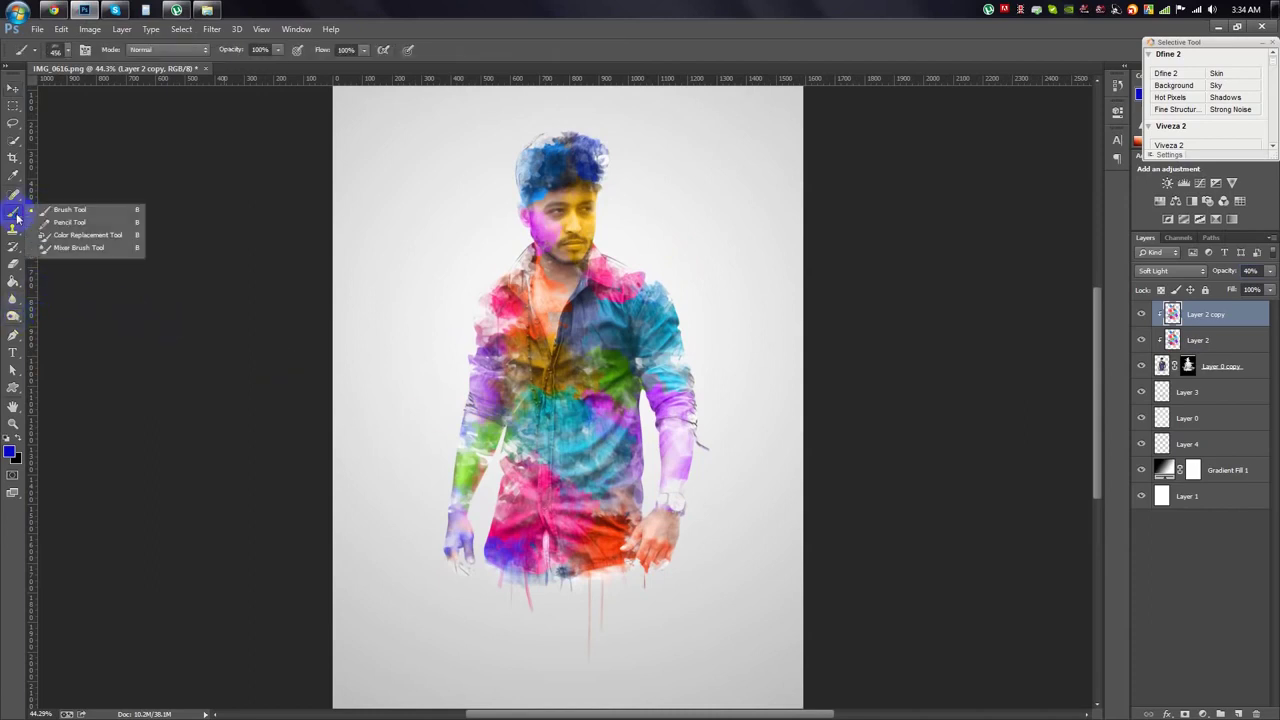
Paint white on Layer 0 copy's mask to reveal sketch lines on the left shoulder.
{"action": "right_click", "coordinate": [458, 318]}
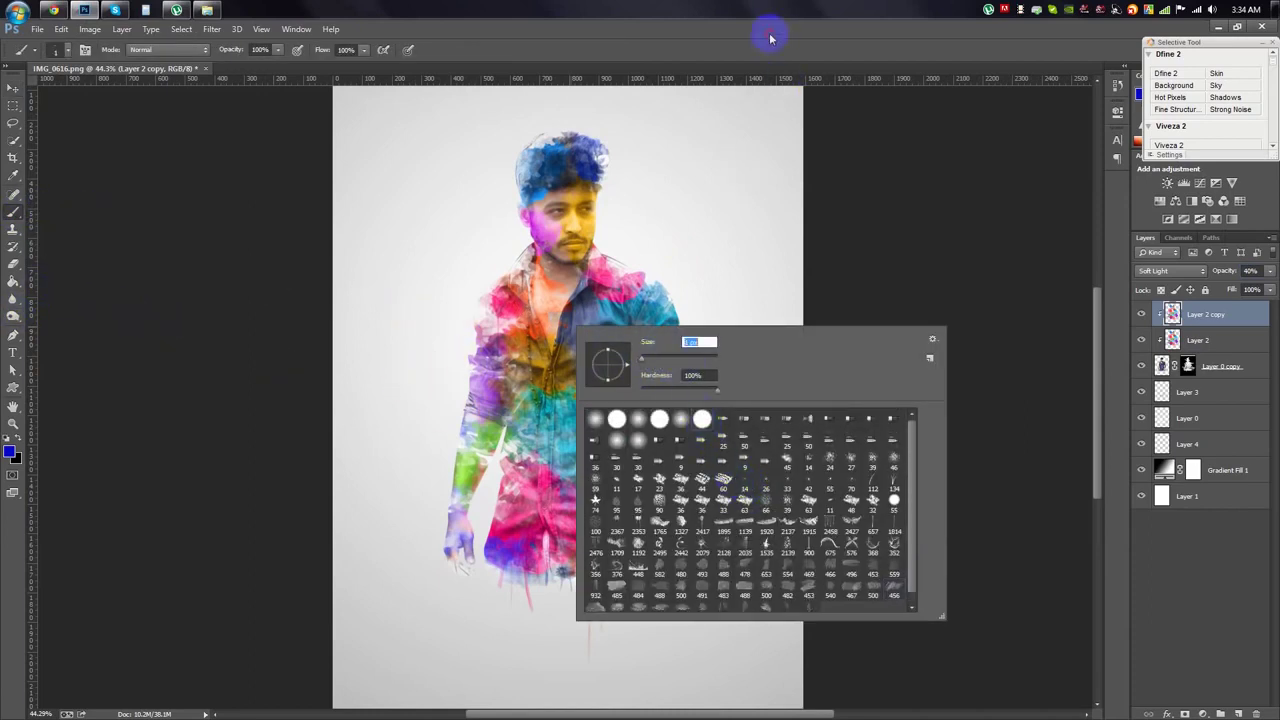
{"action": "key", "text": "Return"}
{"action": "left_click", "coordinate": [1175, 366]}
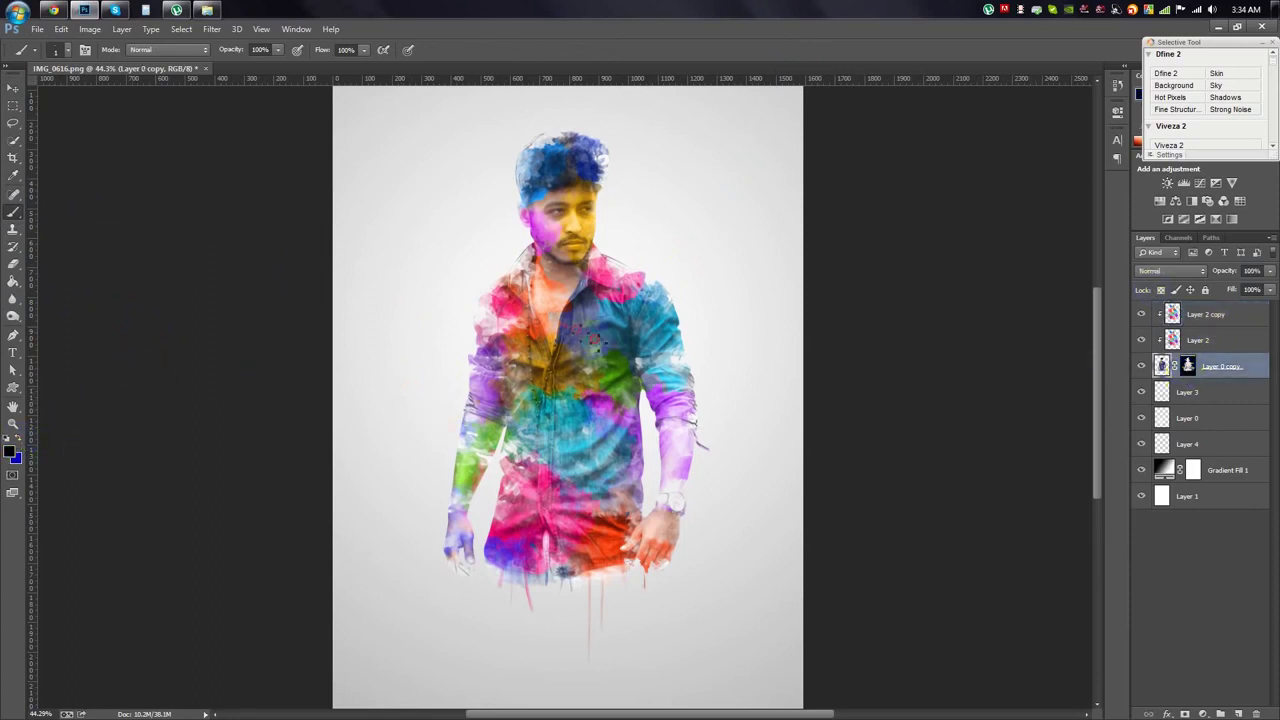
{"action": "scroll", "coordinate": [459, 330], "scroll_direction": "up", "scroll_amount": 1}
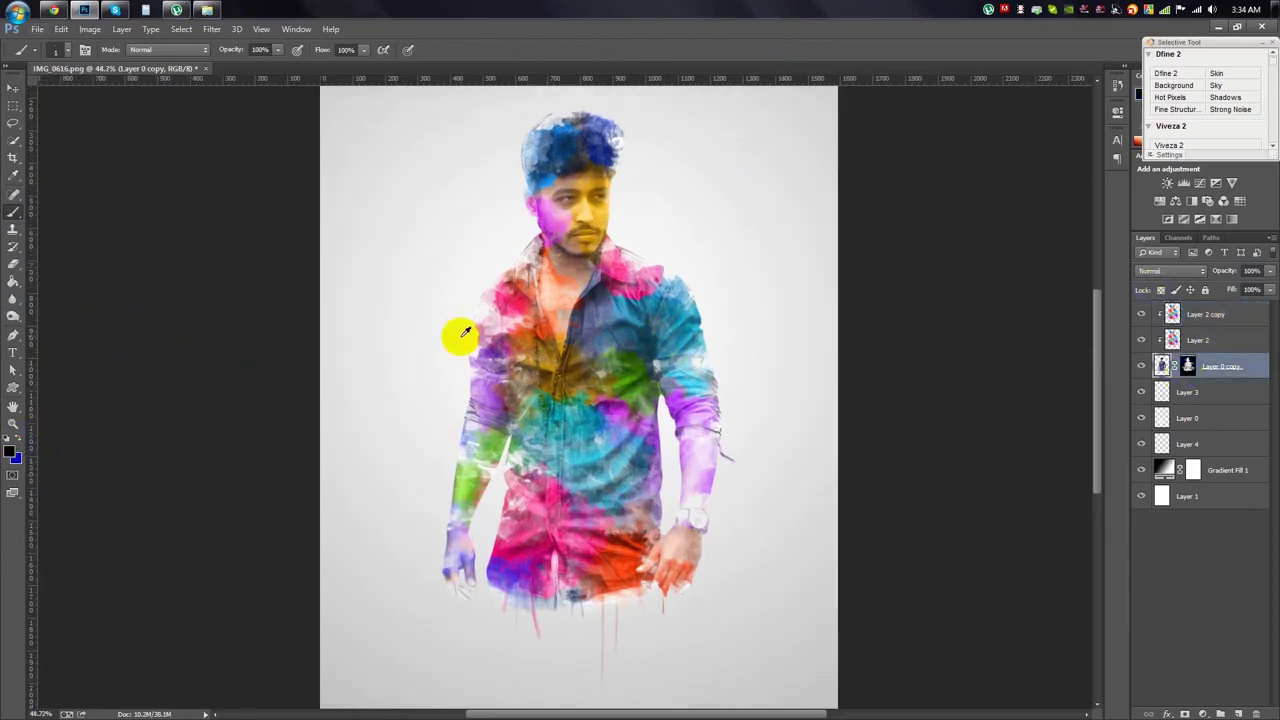
{"action": "left_click", "coordinate": [1188, 366]}
{"action": "key", "text": "x"}
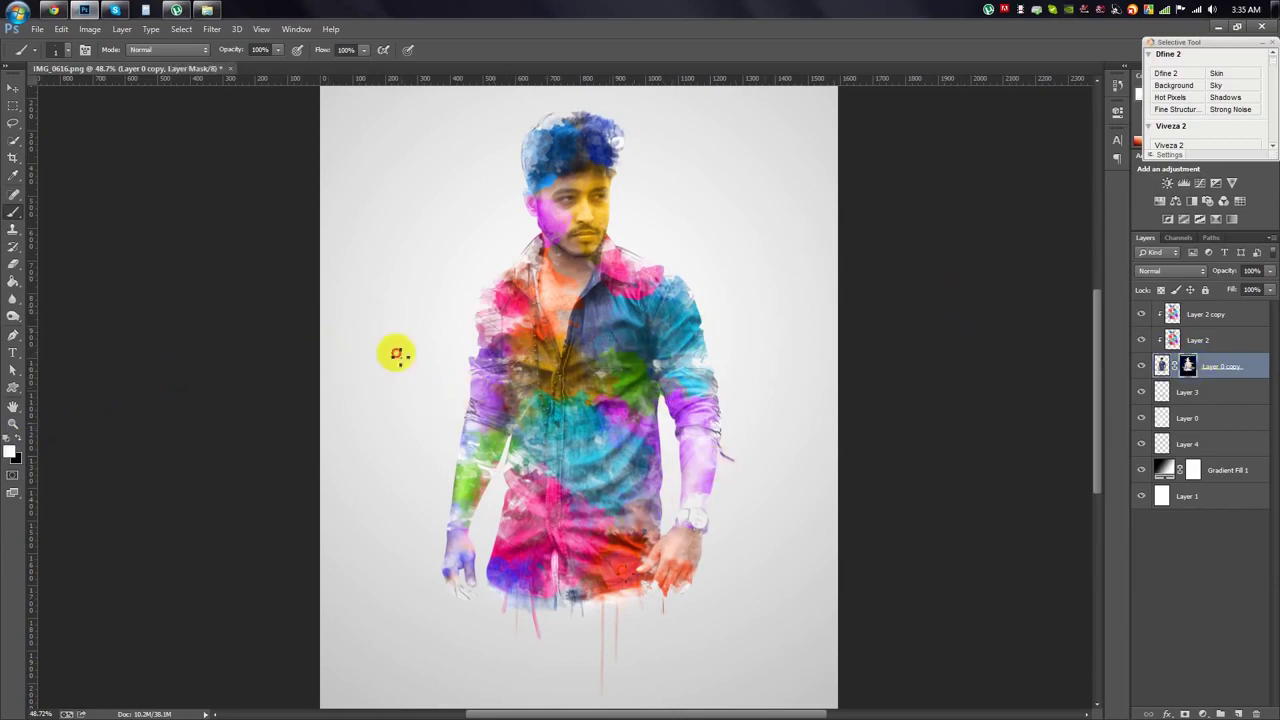
{"action": "left_click_drag", "start_coordinate": [441, 468], "coordinate": [494, 597]}
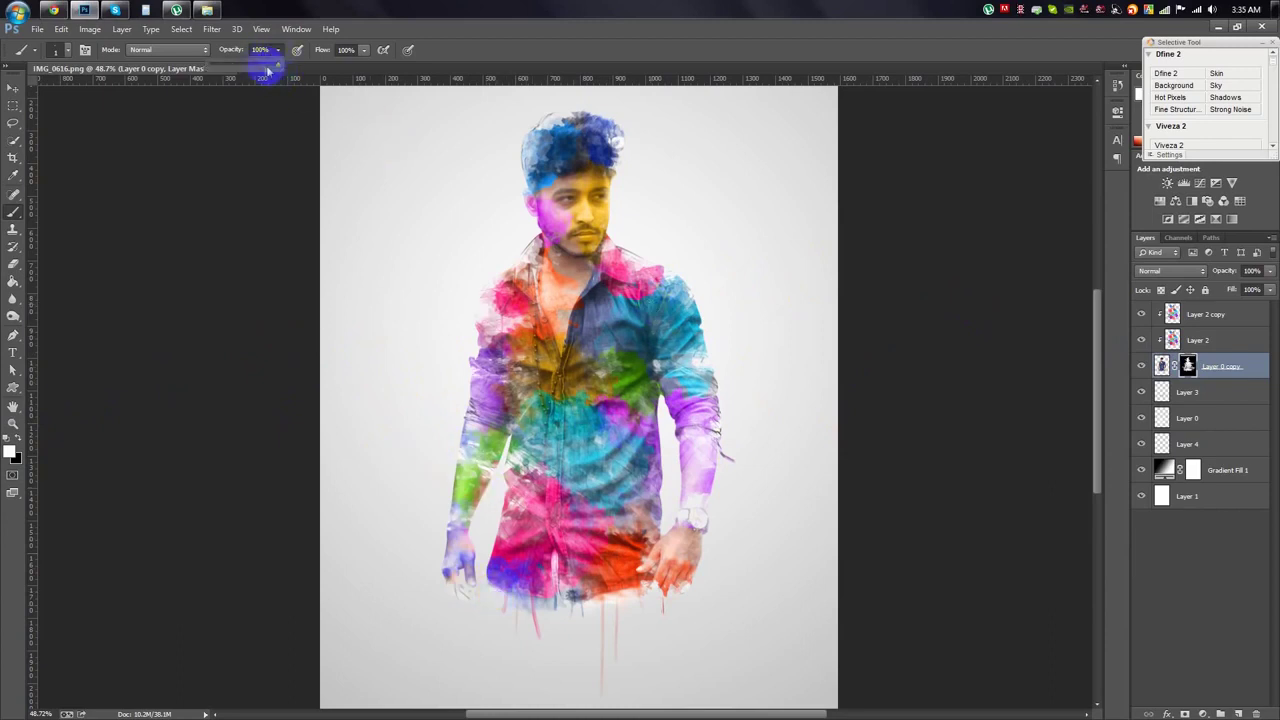
At 57% brush opacity, dab sketch texture back onto the right shoulder and face.
{"action": "left_click", "coordinate": [428, 368]}
{"action": "left_click", "coordinate": [445, 286]}
{"action": "left_click", "coordinate": [483, 284]}
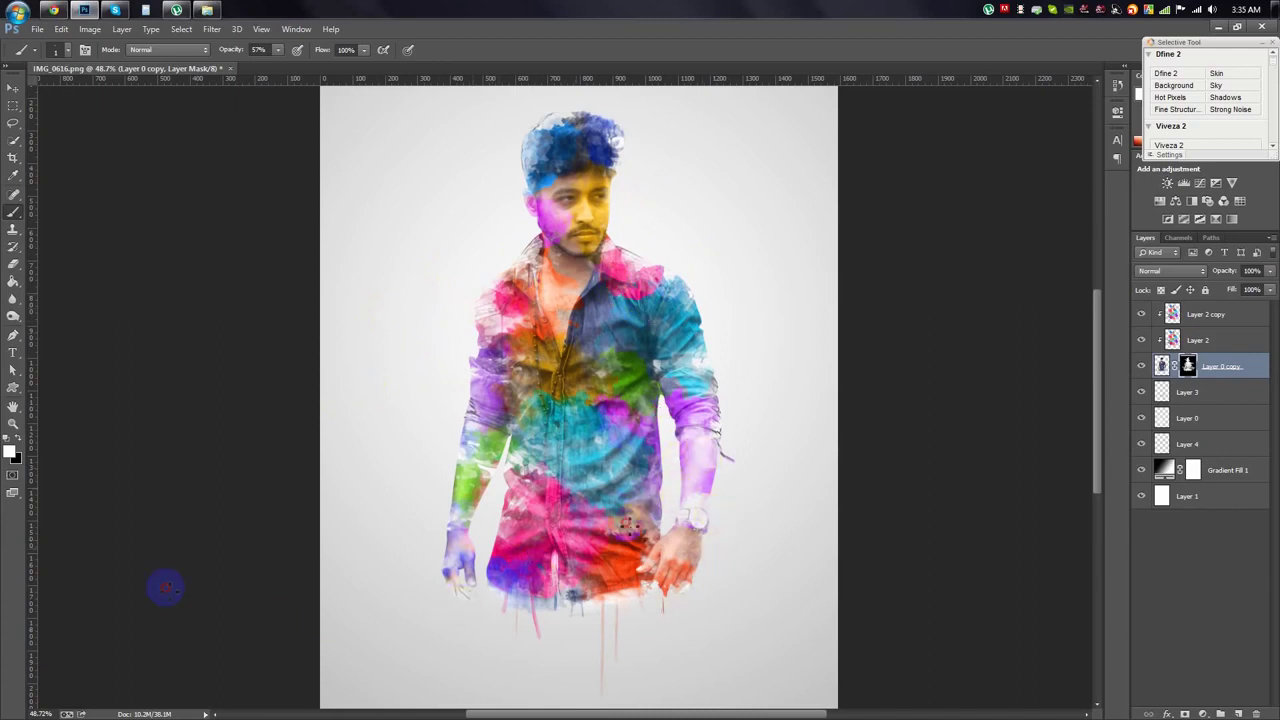
{"action": "left_click", "coordinate": [409, 361]}
{"action": "left_click", "coordinate": [769, 501]}
{"action": "left_click", "coordinate": [433, 409]}
{"action": "left_click", "coordinate": [614, 430]}
{"action": "left_click", "coordinate": [431, 341]}
{"action": "left_click", "coordinate": [464, 237]}
{"action": "left_click", "coordinate": [706, 328]}
{"action": "left_click", "coordinate": [606, 203]}
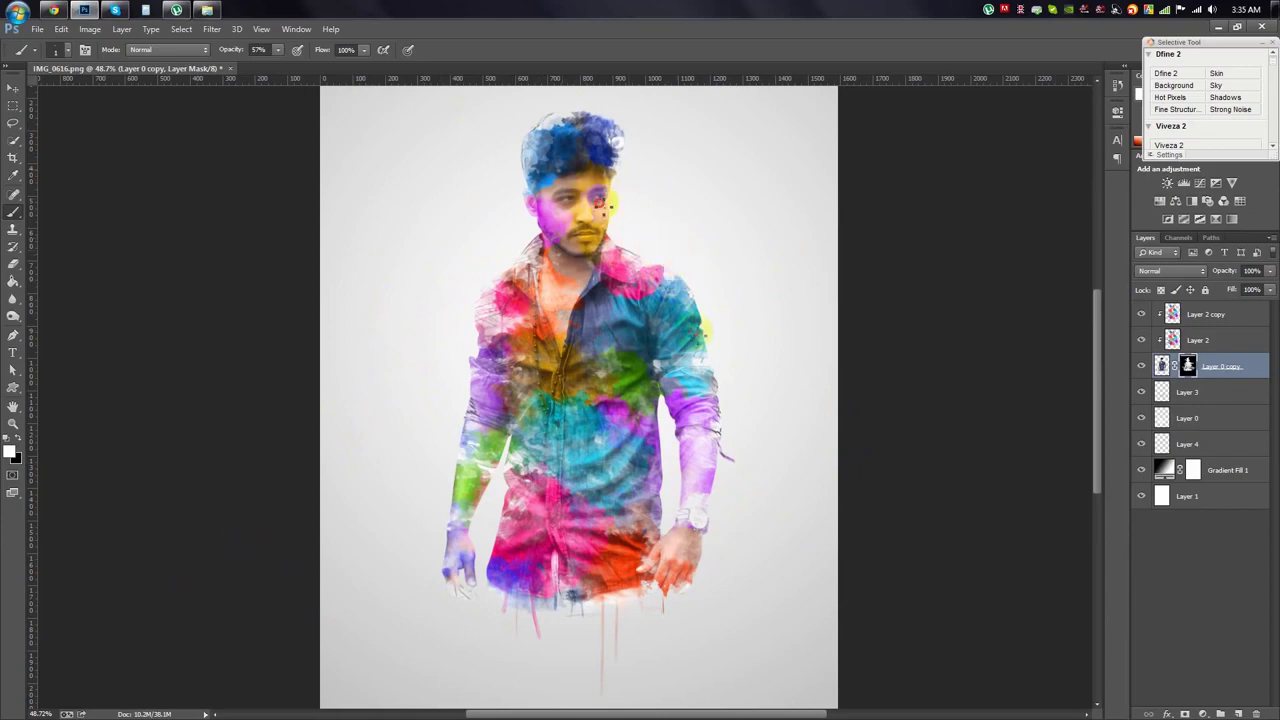
{"action": "left_click", "coordinate": [673, 269]}
{"action": "left_click", "coordinate": [582, 203]}
{"action": "scroll", "coordinate": [629, 201], "scroll_direction": "down", "scroll_amount": 2}
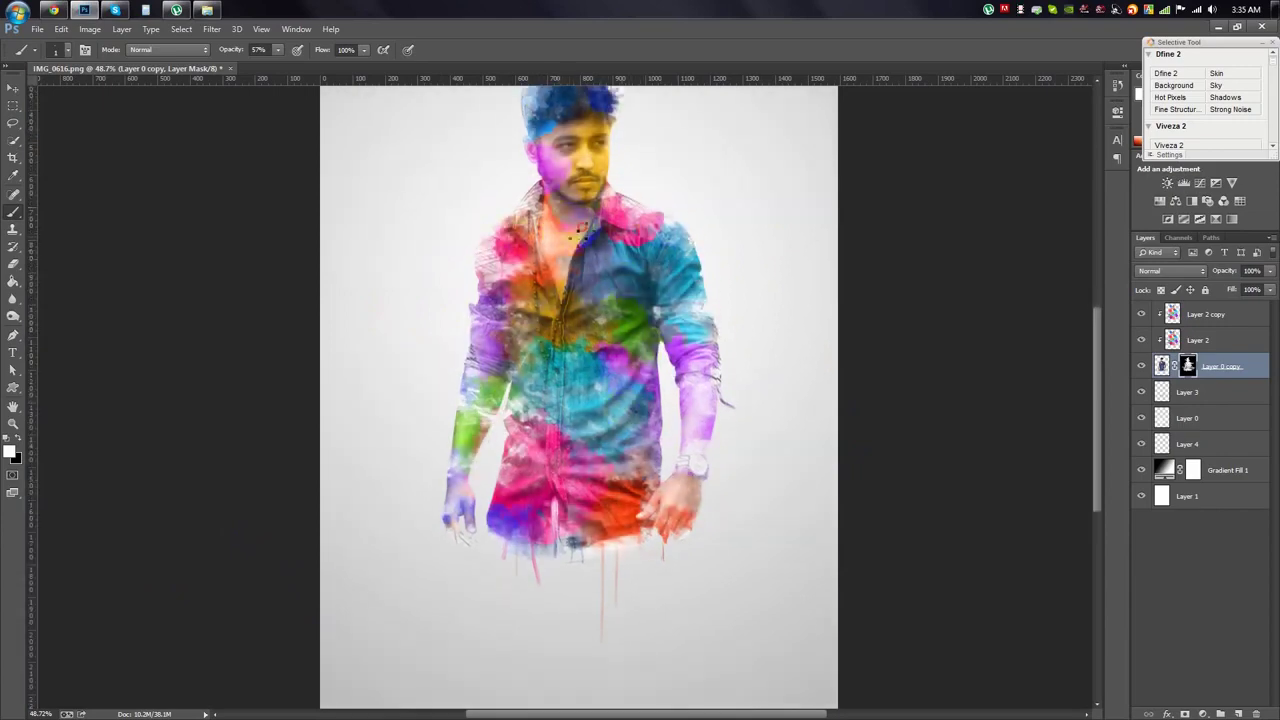
{"action": "scroll", "coordinate": [603, 238], "scroll_direction": "up", "scroll_amount": 3}
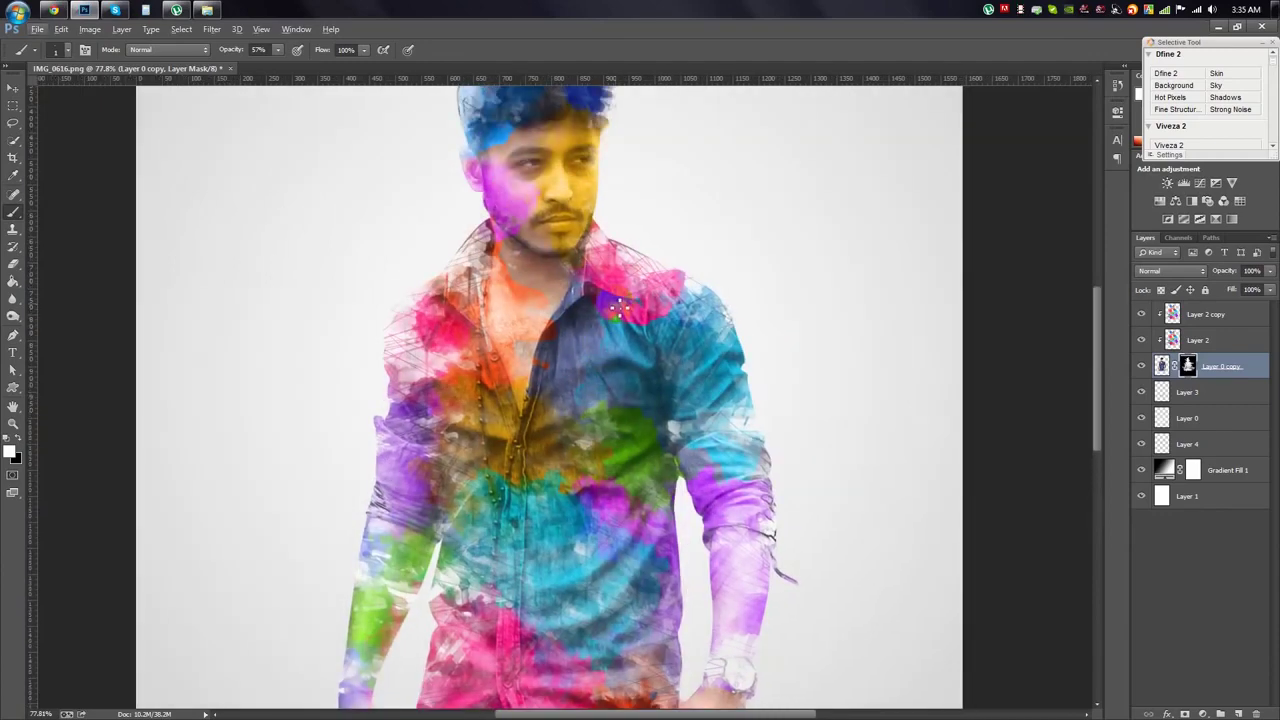
Try a first bristle brush tip from the Brush Preset picker.
{"action": "right_click", "coordinate": [619, 307]}
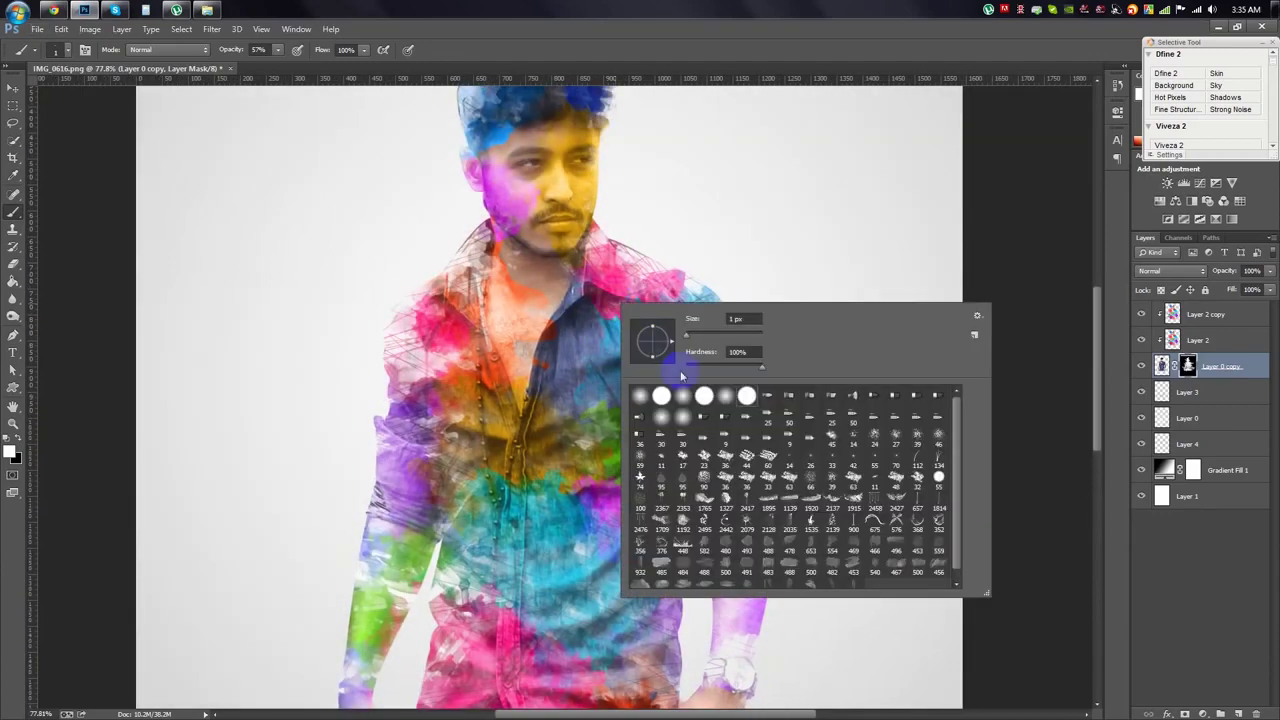
{"action": "left_click", "coordinate": [851, 396]}
{"action": "key", "text": "Escape"}
{"action": "right_click", "coordinate": [606, 388]}
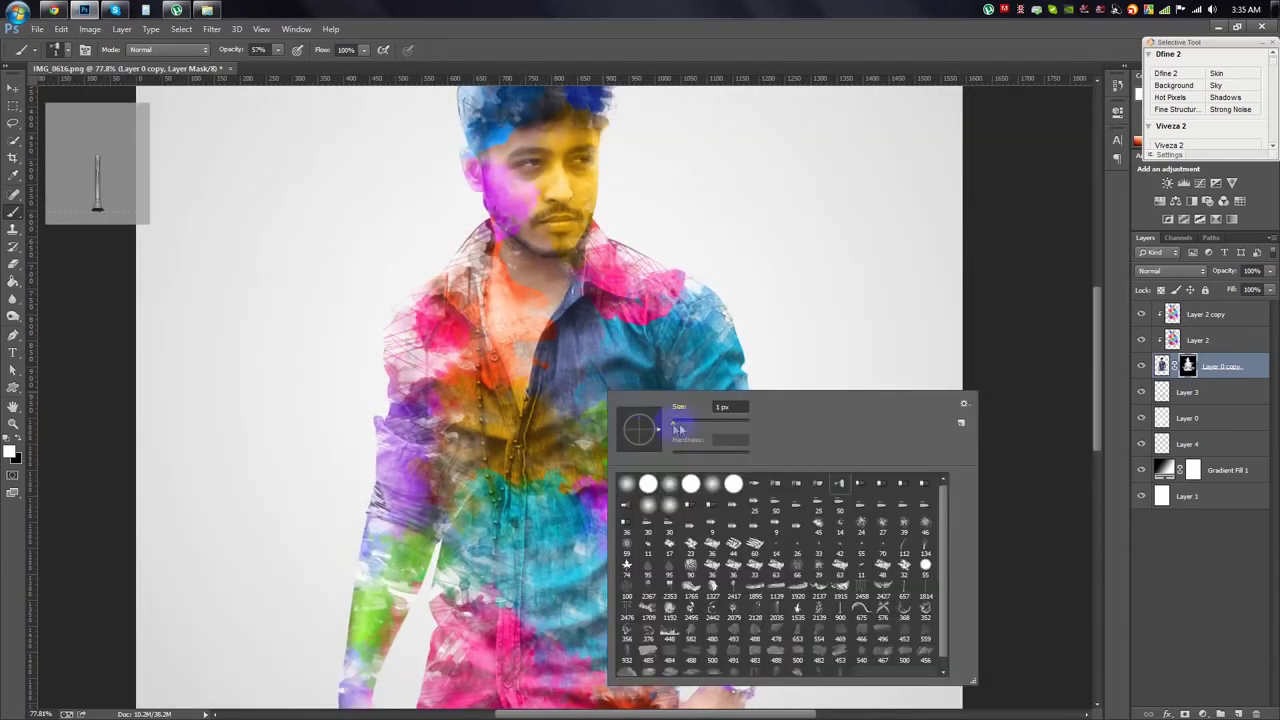
{"action": "key", "text": "Return"}
Sample two more bristle brush tips from the Brush Preset picker.
{"action": "right_click", "coordinate": [661, 355]}
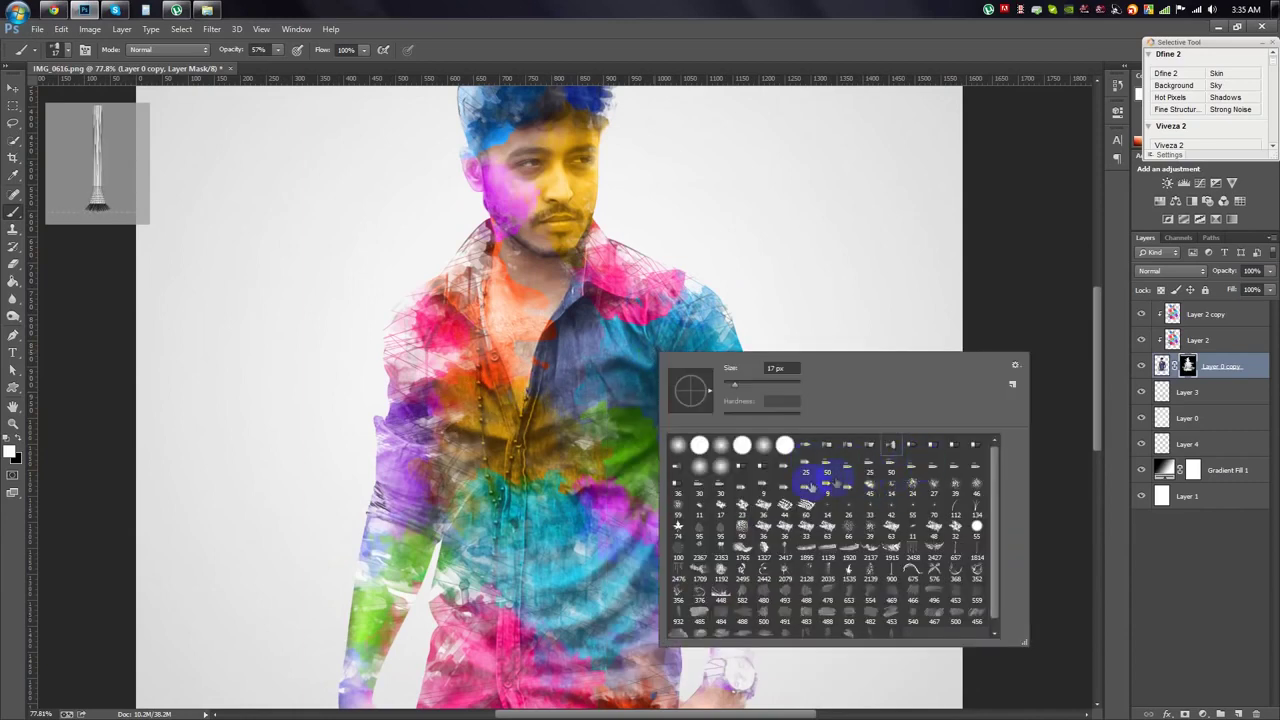
{"action": "left_click", "coordinate": [683, 473]}
{"action": "key", "text": "Return"}
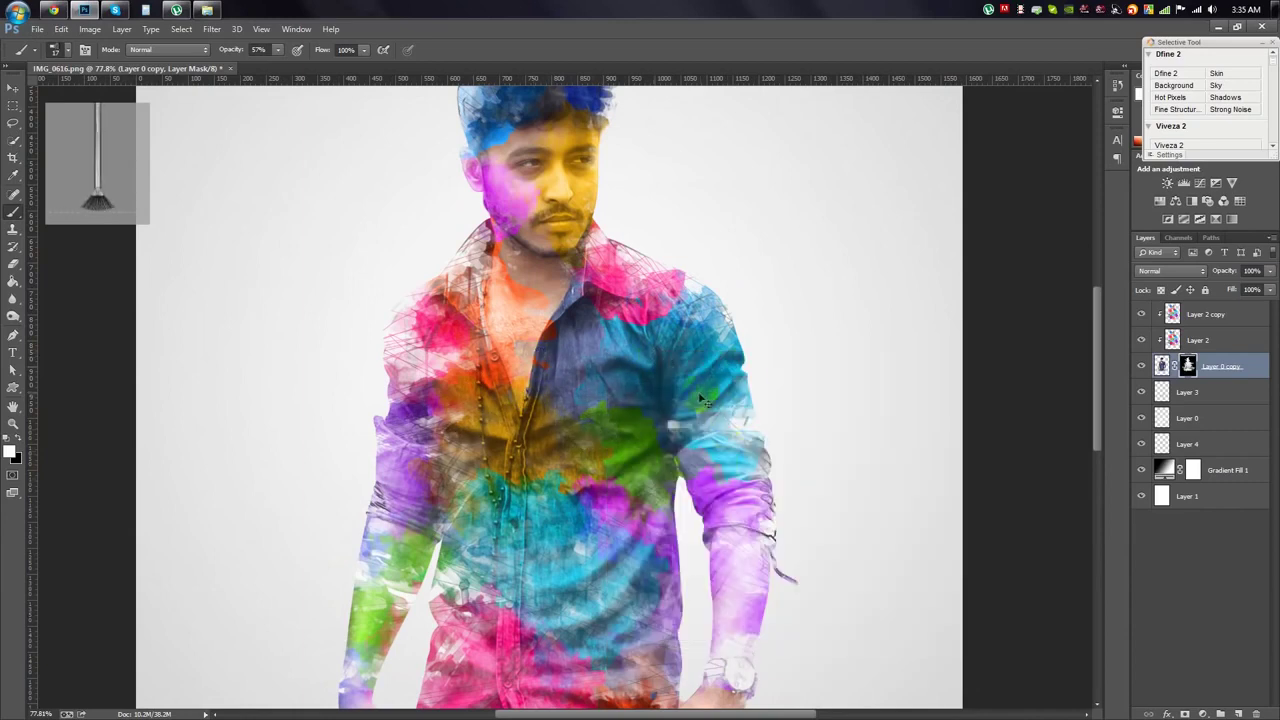
{"action": "right_click", "coordinate": [665, 362]}
{"action": "left_click", "coordinate": [979, 474]}
{"action": "key", "text": "Return"}
{"action": "right_click", "coordinate": [738, 422]}
{"action": "key", "text": "Return"}
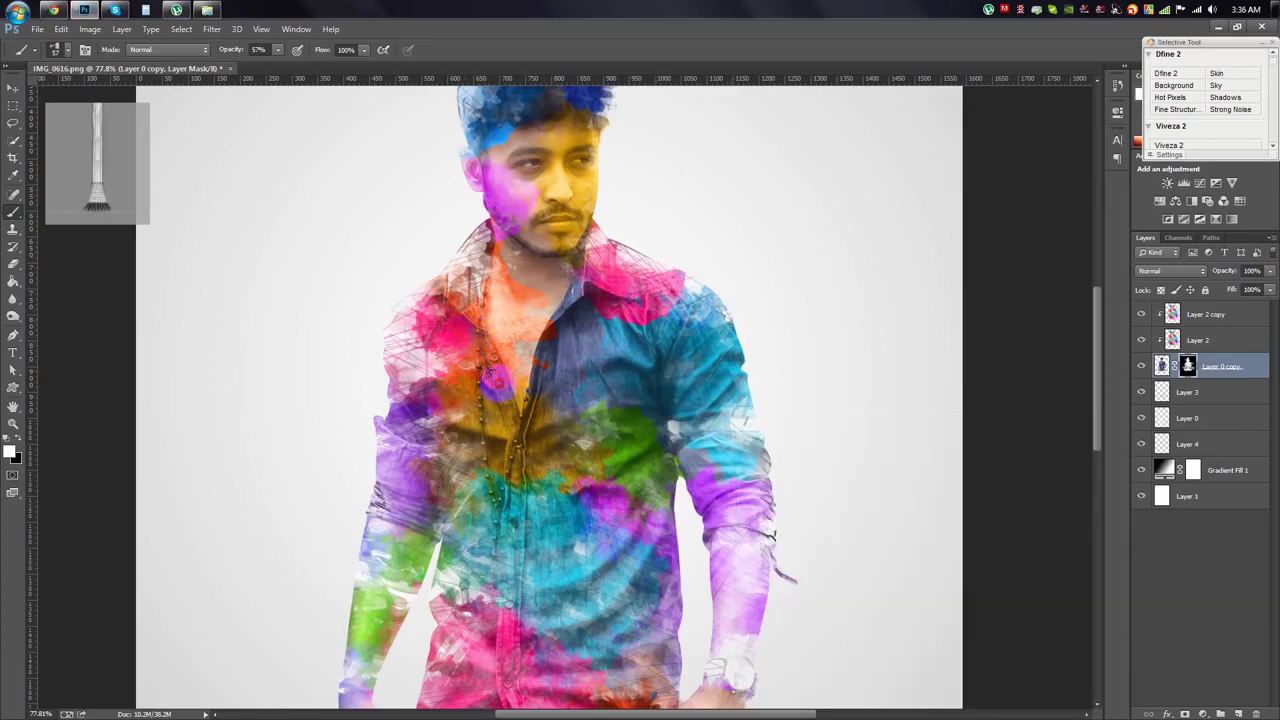
Select a fan-shaped bristle brush tip as the painting brush.
{"action": "scroll", "coordinate": [618, 420], "scroll_direction": "down", "scroll_amount": 3}
{"action": "scroll", "coordinate": [700, 490], "scroll_direction": "down", "scroll_amount": 3}
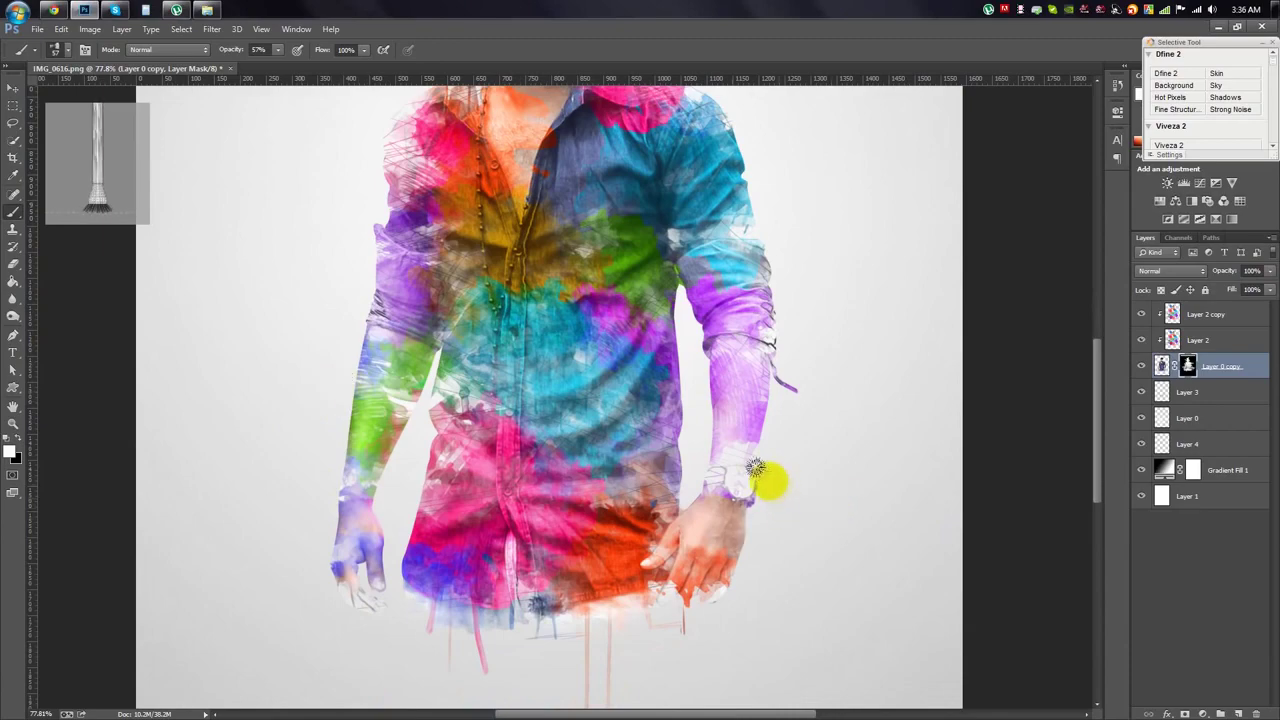
{"action": "scroll", "coordinate": [816, 451], "scroll_direction": "down", "scroll_amount": 3}
{"action": "scroll", "coordinate": [729, 409], "scroll_direction": "down", "scroll_amount": 1}
{"action": "scroll", "coordinate": [449, 194], "scroll_direction": "up", "scroll_amount": 2}
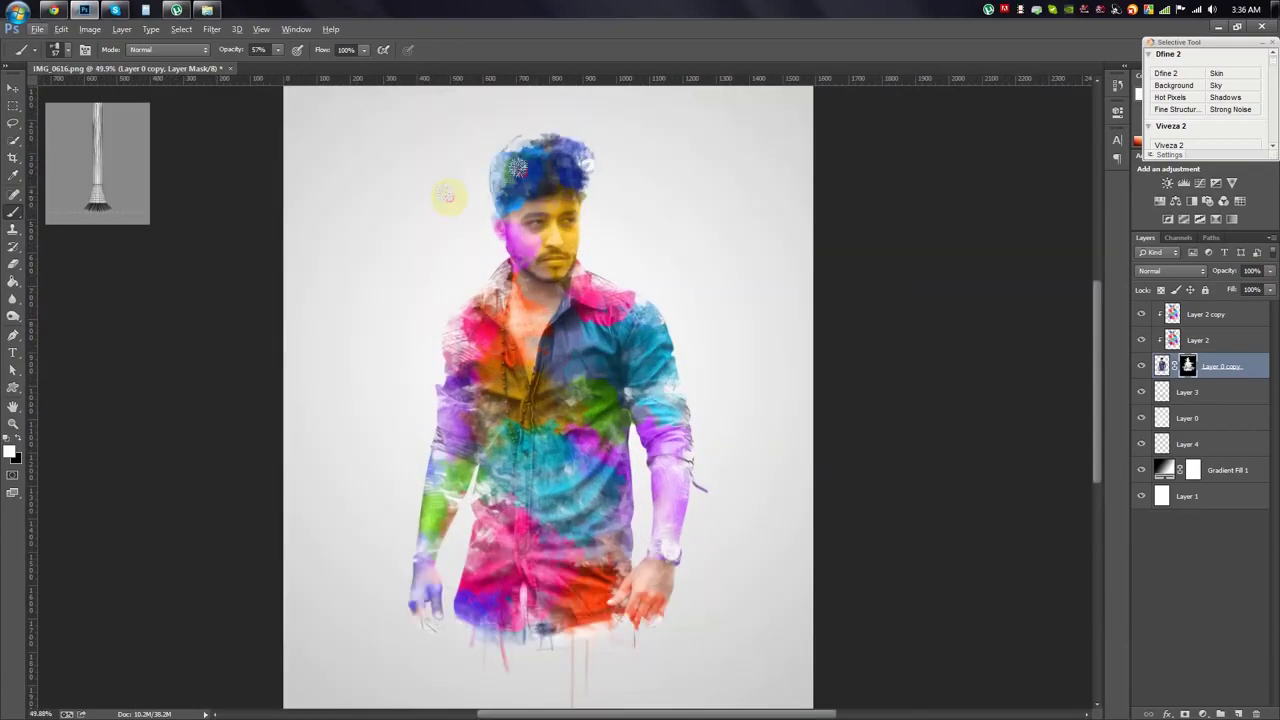
{"action": "scroll", "coordinate": [485, 210], "scroll_direction": "up", "scroll_amount": 3}
{"action": "scroll", "coordinate": [491, 200], "scroll_direction": "up", "scroll_amount": 2}
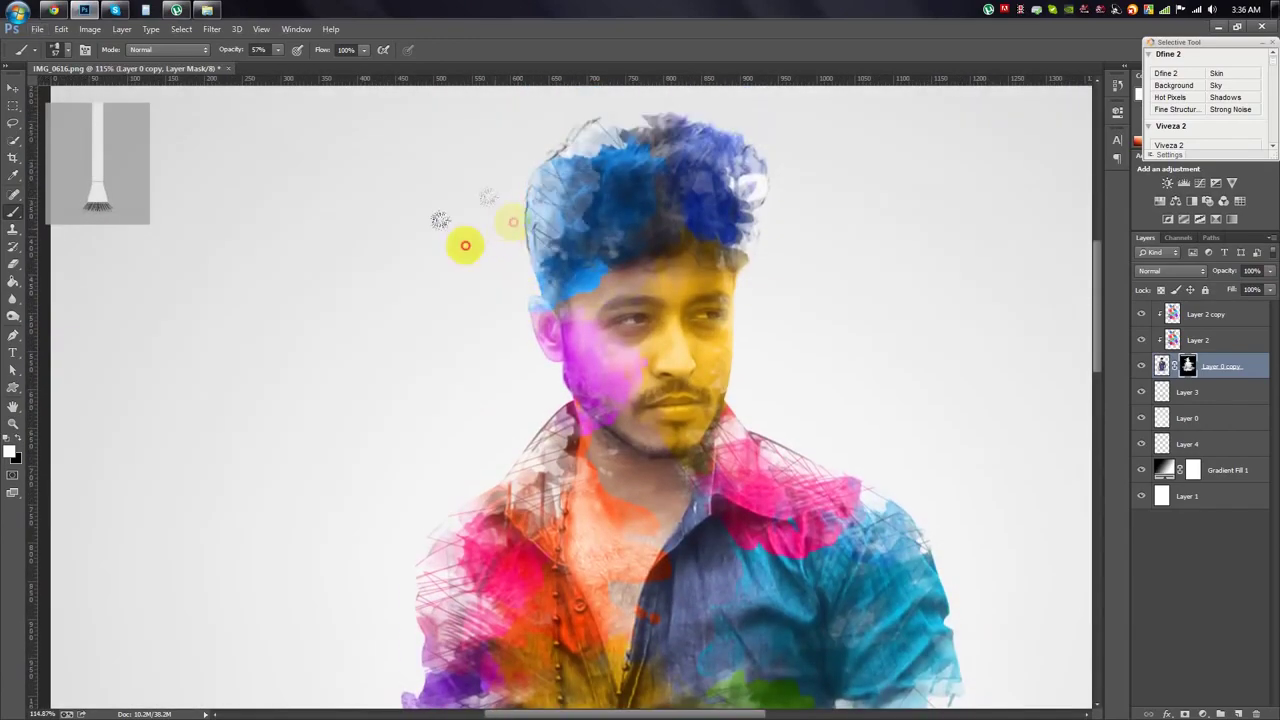
{"action": "right_click", "coordinate": [800, 240]}
{"action": "double_click", "coordinate": [945, 365]}
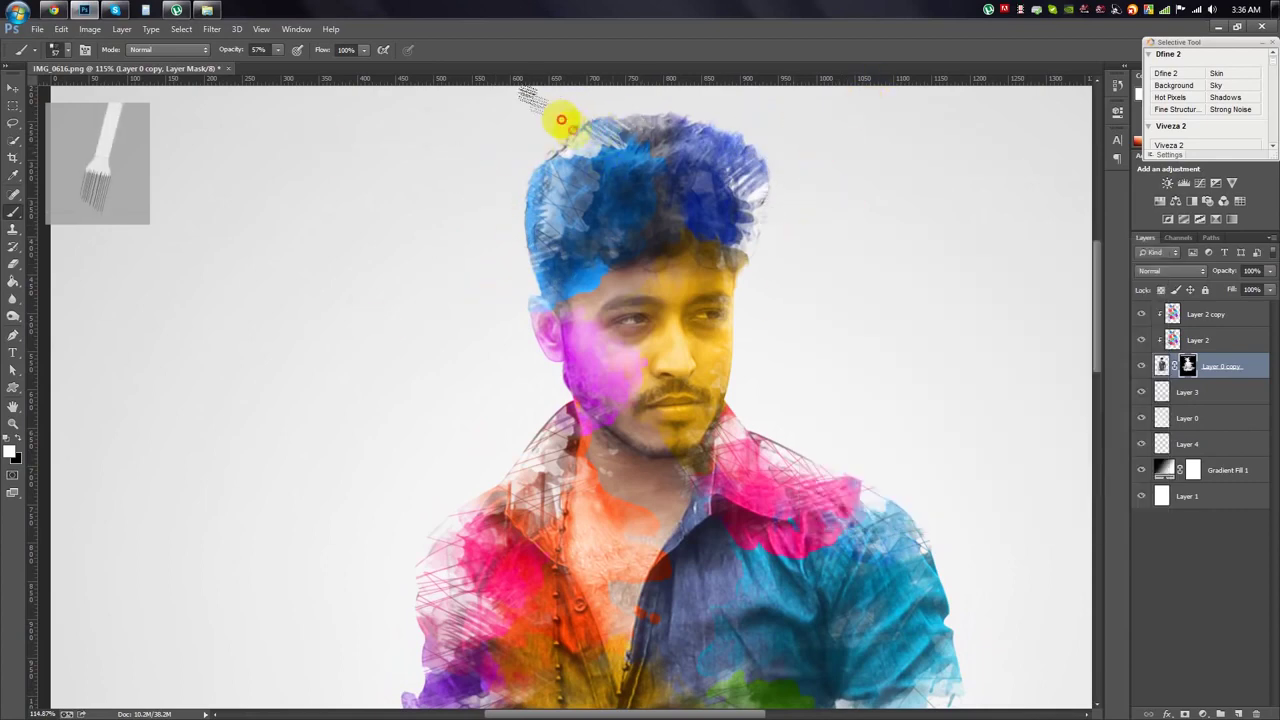
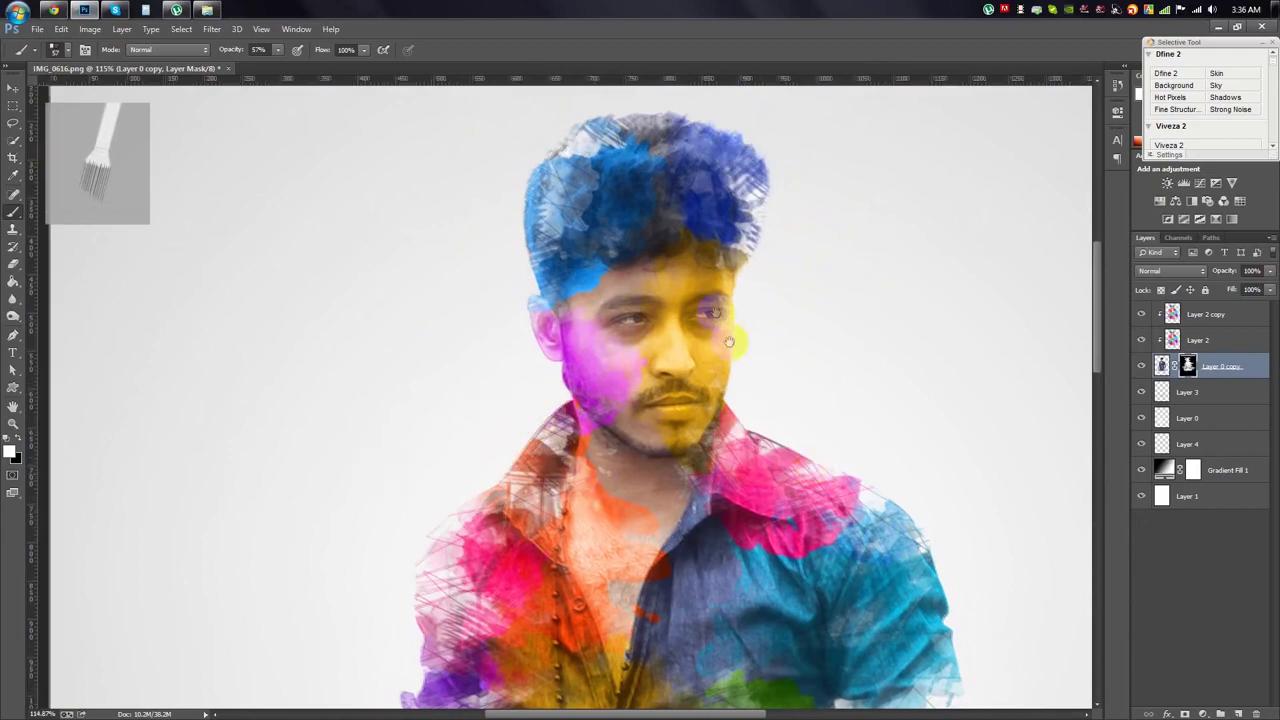
Paint over the shirt area on the Layer 0 copy mask.
{"action": "left_click_drag", "start_coordinate": [503, 467], "coordinate": [393, 312]}
{"action": "left_click_drag", "start_coordinate": [380, 420], "coordinate": [305, 496]}
{"action": "scroll", "coordinate": [143, 480], "scroll_direction": "down", "scroll_amount": 5}
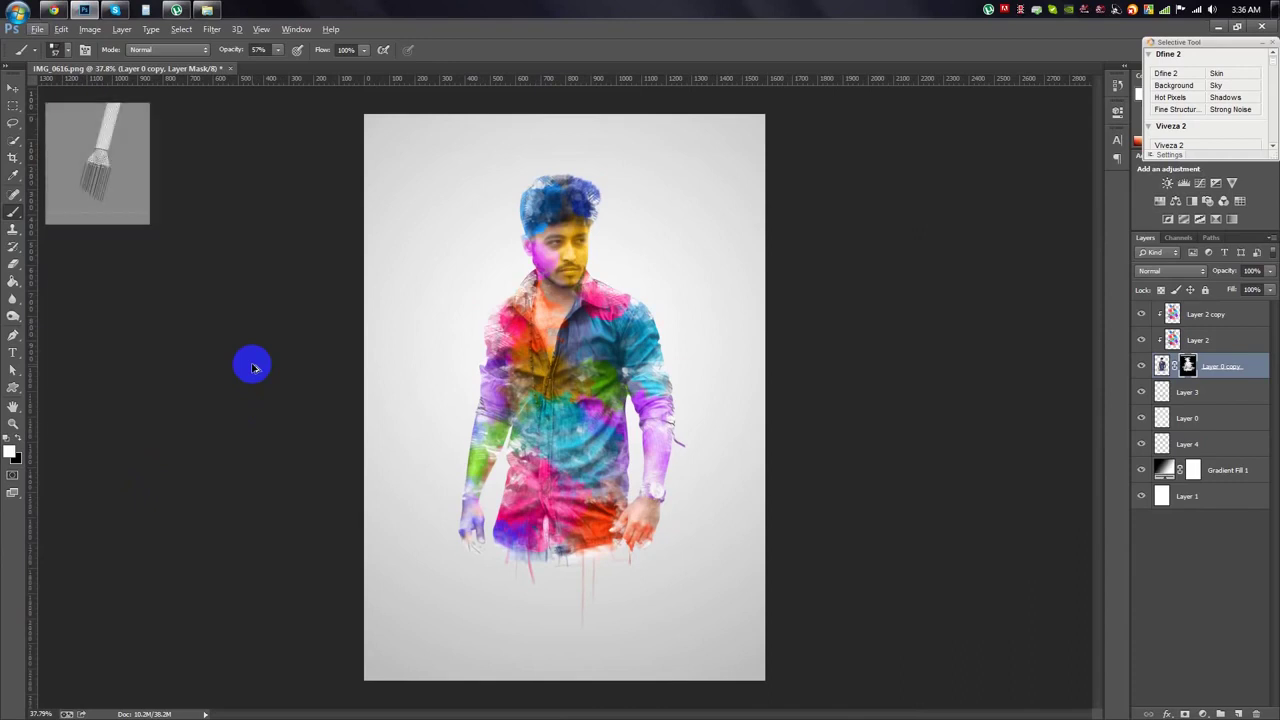
Revert the mask painting to the first Brush Tool state in History, then select the Move tool.
{"action": "left_click", "coordinate": [1078, 215]}
{"action": "left_click", "coordinate": [1118, 82]}
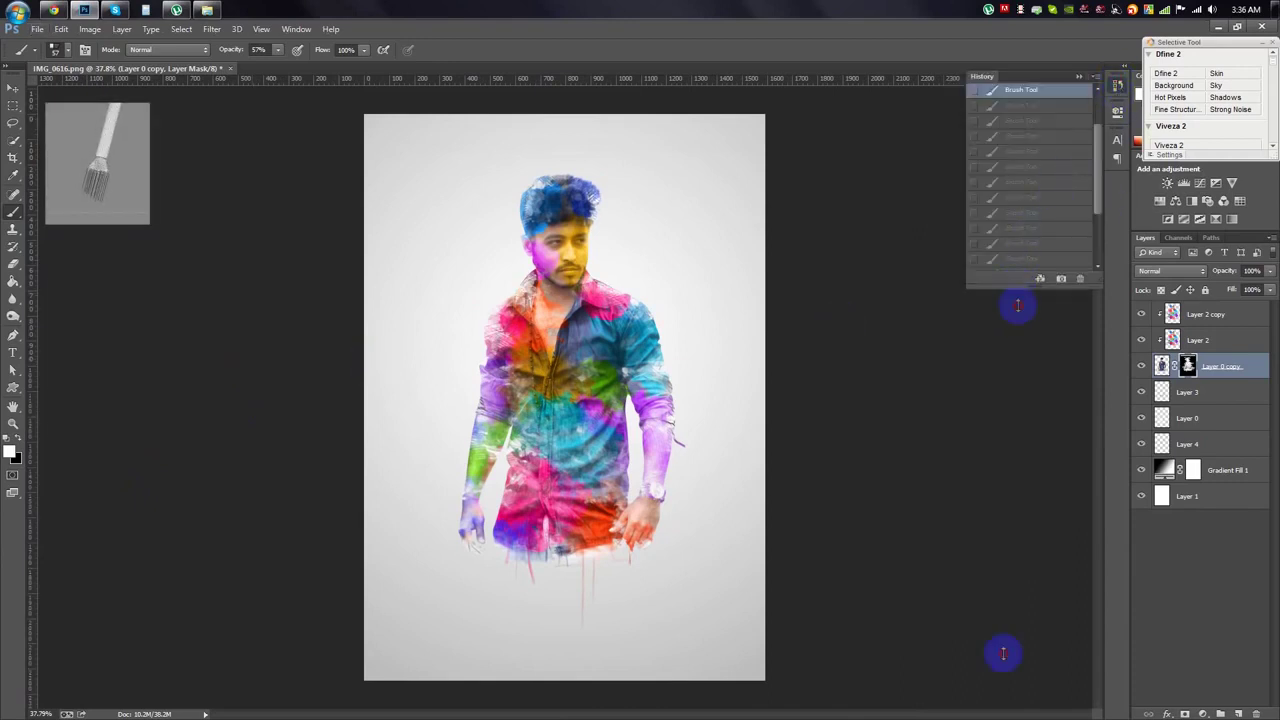
{"action": "left_click_drag", "start_coordinate": [1017, 305], "coordinate": [1017, 702]}
{"action": "left_click", "coordinate": [1033, 116]}
{"action": "left_click", "coordinate": [735, 175]}
{"action": "left_click", "coordinate": [13, 88]}
{"action": "key", "text": "ctrl+plus"}
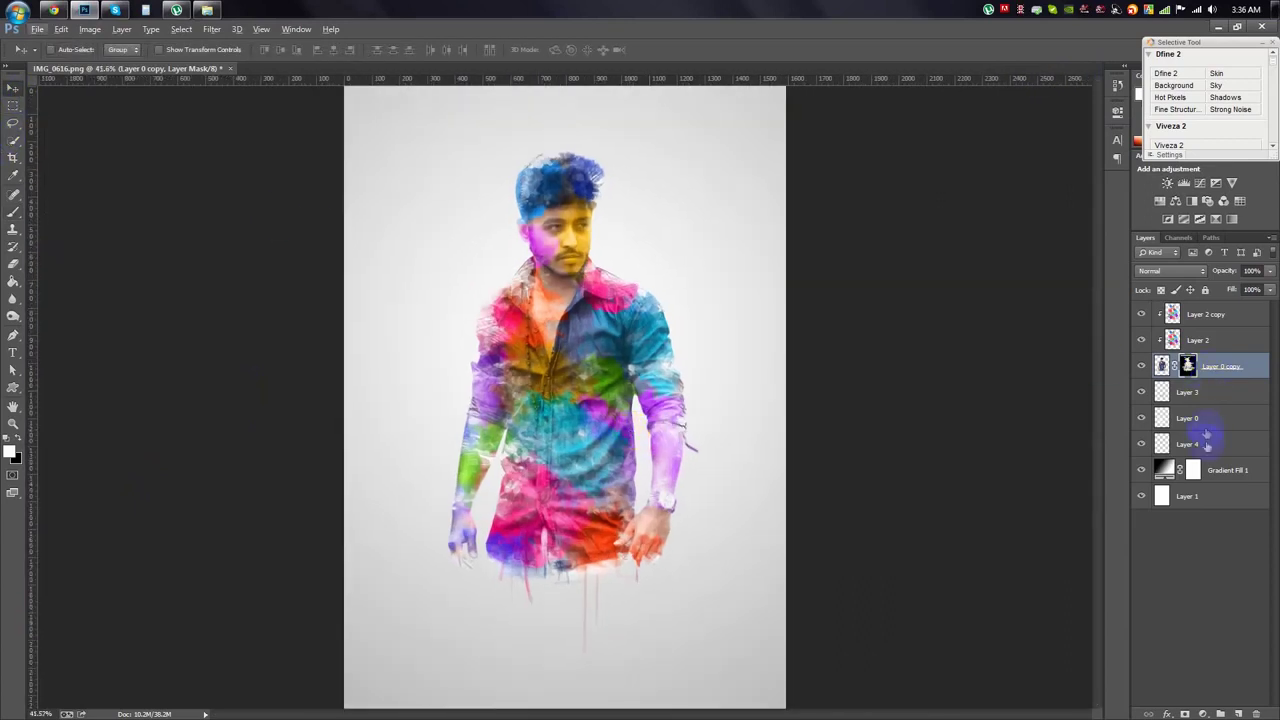
Group Layer 2 copy through Layer 4 into Group 1 and delete the hidden Layer 4.
{"action": "left_click", "coordinate": [1205, 314]}
{"action": "left_click", "coordinate": [1205, 444], "text": "shift"}
{"action": "key", "text": "ctrl+g"}
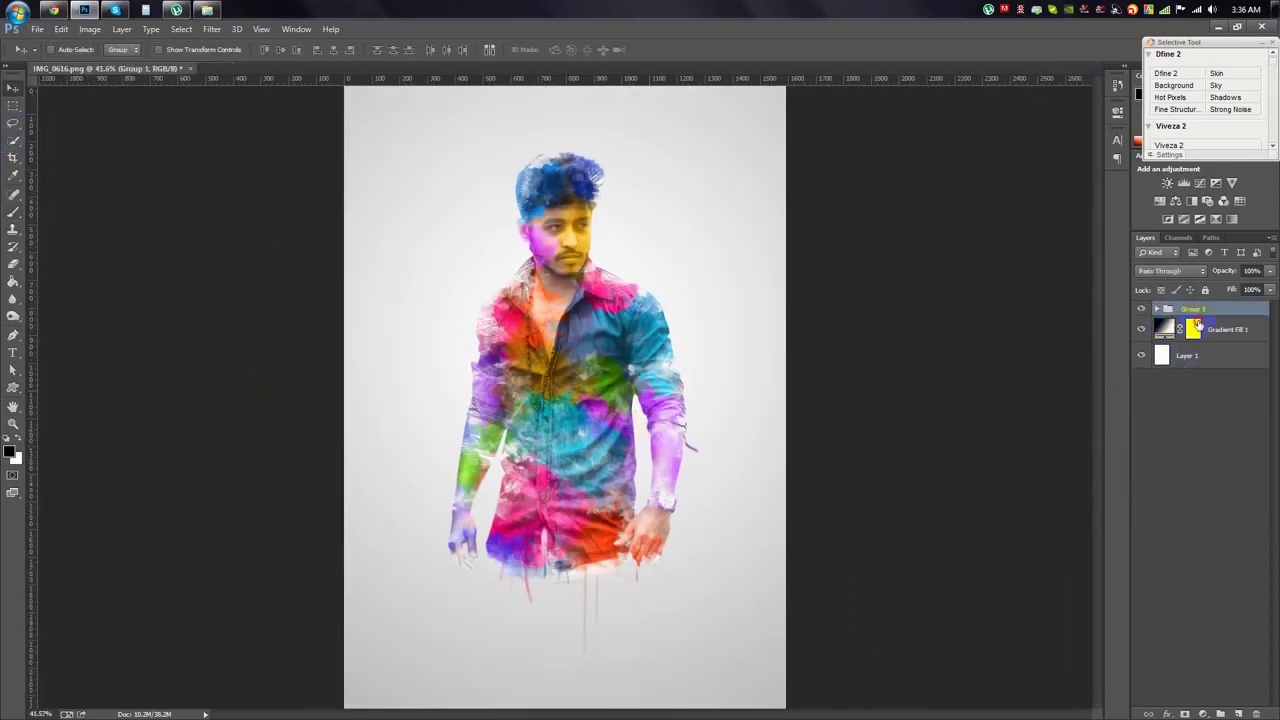
{"action": "left_click", "coordinate": [1157, 308]}
{"action": "left_click", "coordinate": [1190, 460]}
{"action": "key", "text": "Delete"}
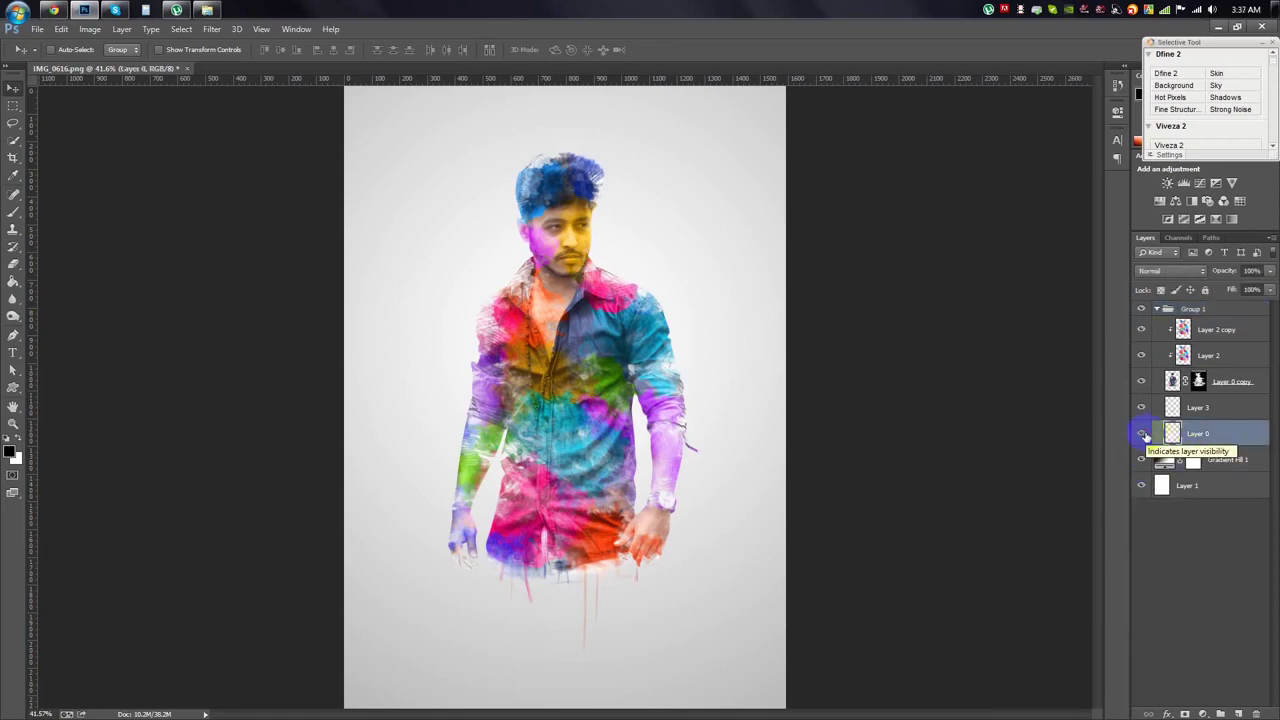
Select the Layer 0 copy mask and pick the Brush tool.
{"action": "left_click", "coordinate": [1199, 381]}
{"action": "scroll", "coordinate": [869, 360], "scroll_direction": "up", "scroll_amount": 1}
{"action": "left_click", "coordinate": [13, 211]}
{"action": "right_click", "coordinate": [512, 465]}
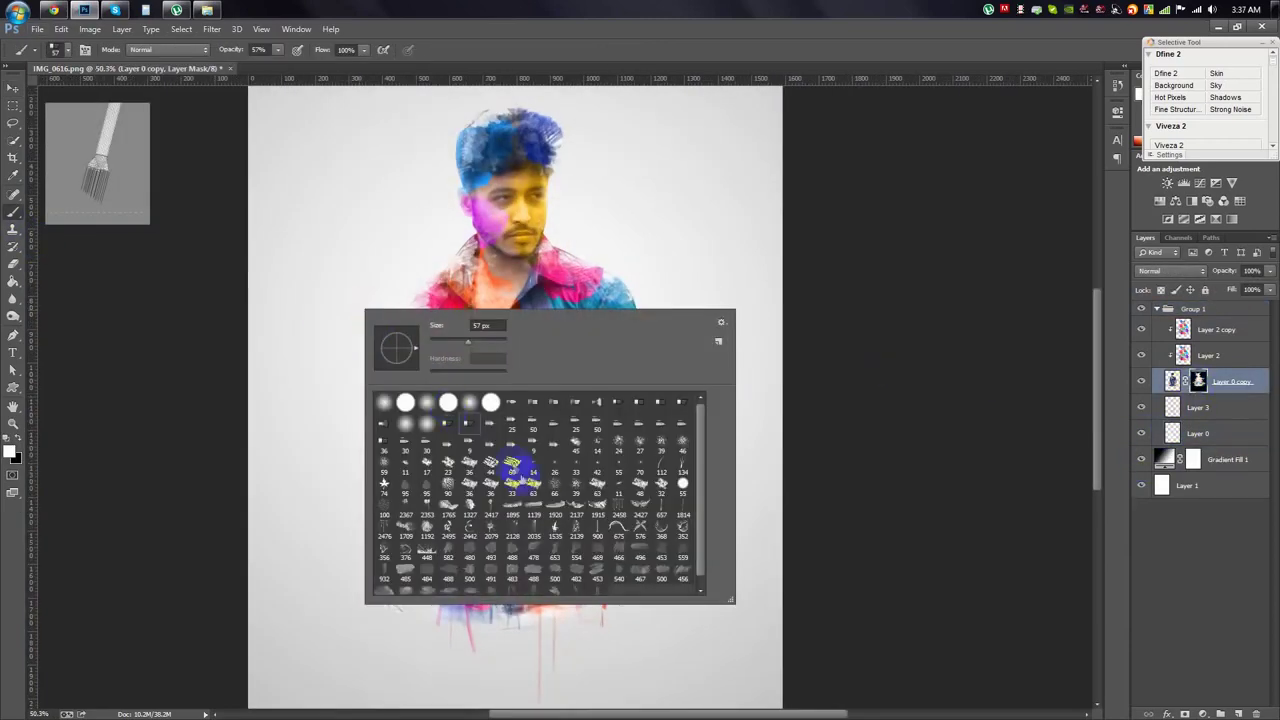
Paint over the hand and forearm on the mask with a 250 px brush.
{"action": "left_click", "coordinate": [586, 50]}
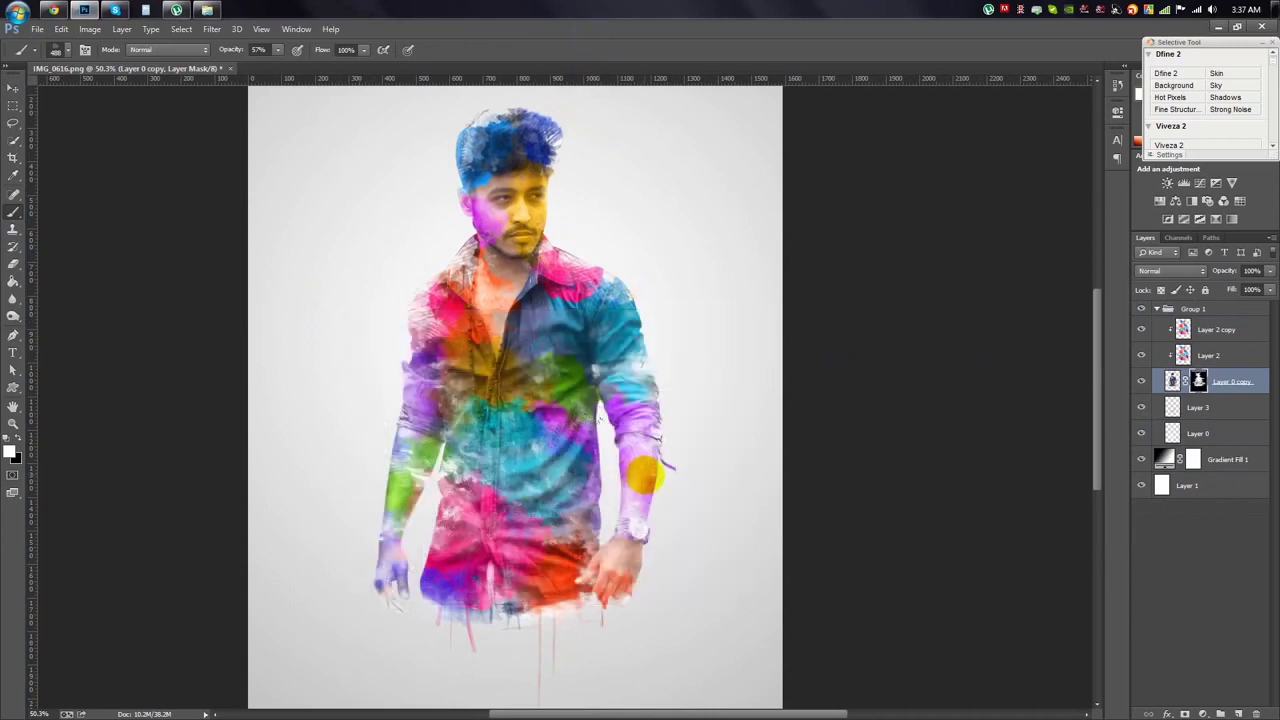
{"action": "left_click_drag", "start_coordinate": [634, 556], "coordinate": [648, 574]}
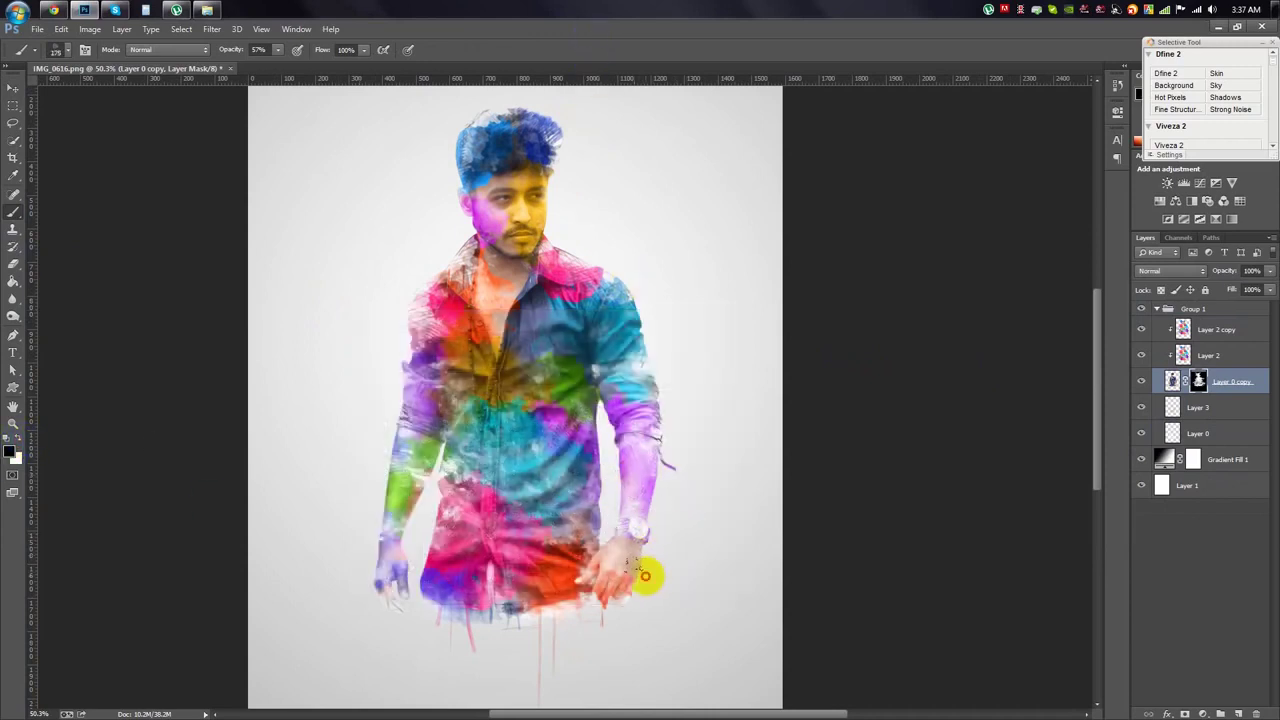
{"action": "key", "text": "bracketright"}
{"action": "key", "text": "bracketright"}
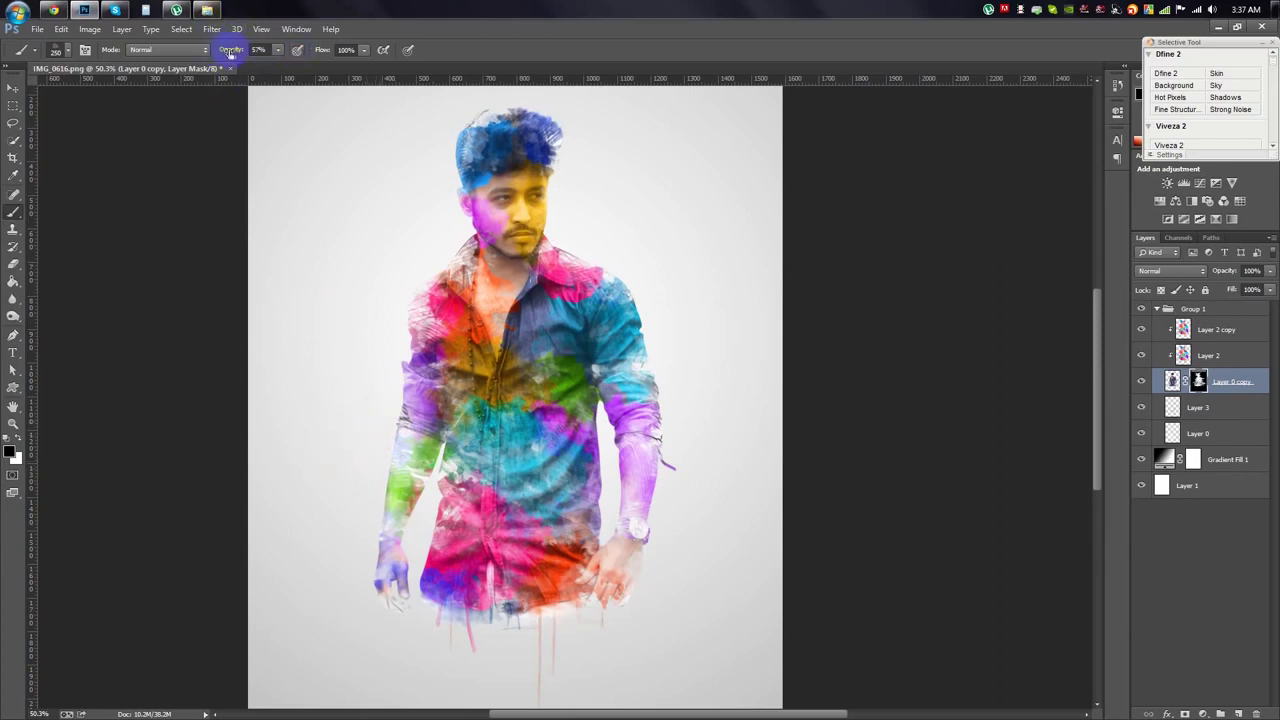
{"action": "mouse_move", "coordinate": [385, 401]}
{"action": "left_mouse_down"}
{"action": "mouse_move", "coordinate": [366, 486]}
{"action": "mouse_move", "coordinate": [371, 443]}
{"action": "mouse_move", "coordinate": [428, 471]}
{"action": "left_mouse_up"}
{"action": "mouse_move", "coordinate": [630, 525]}
{"action": "left_mouse_down"}
{"action": "mouse_move", "coordinate": [605, 481]}
{"action": "mouse_move", "coordinate": [625, 528]}
{"action": "mouse_move", "coordinate": [612, 410]}
{"action": "left_mouse_up"}
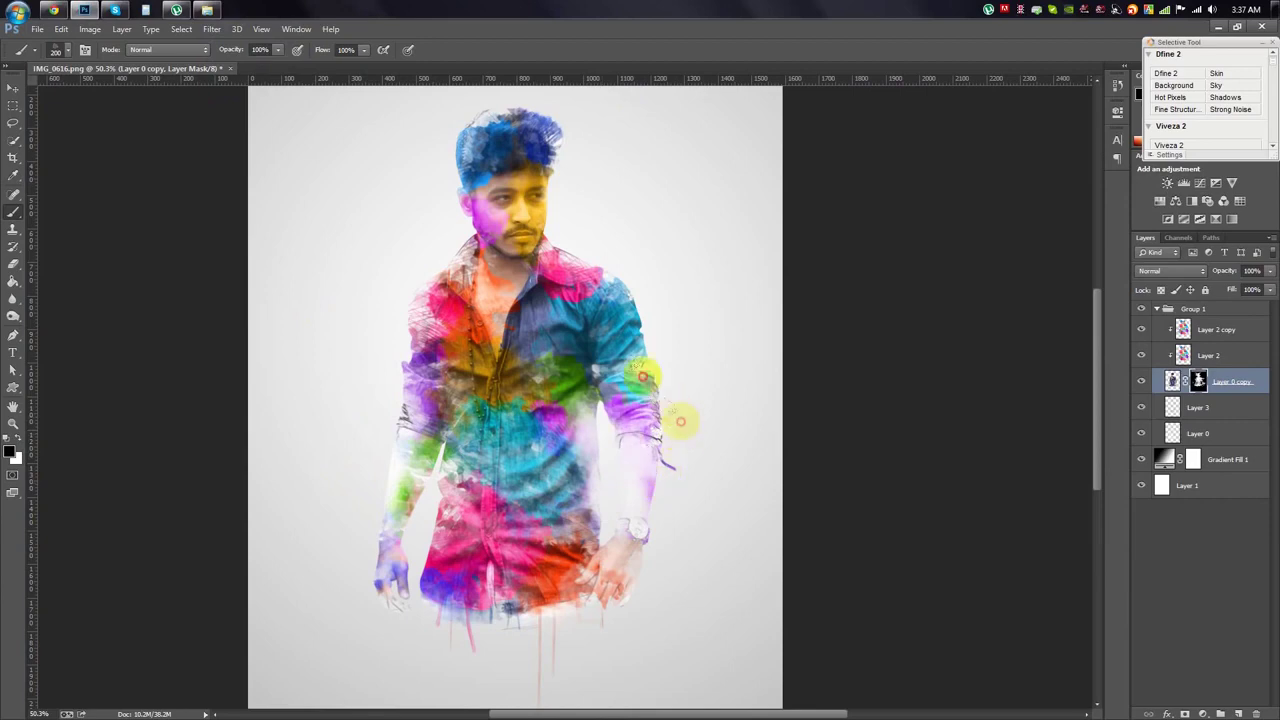
{"action": "scroll", "coordinate": [663, 346], "scroll_direction": "up", "scroll_amount": 1}
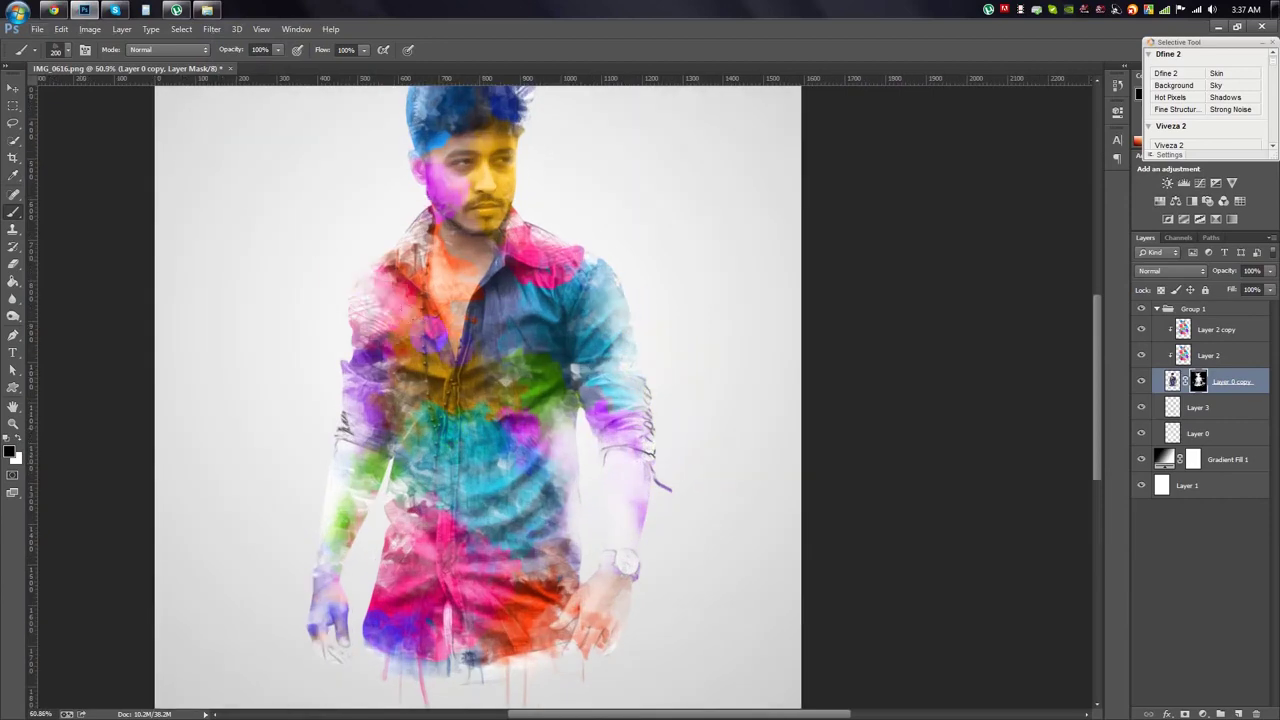
{"action": "scroll", "coordinate": [534, 580], "scroll_direction": "down", "scroll_amount": 2}
{"action": "left_click", "coordinate": [417, 447]}
Switch to the Move tool and collapse Group 1.
{"action": "left_click", "coordinate": [13, 88]}
{"action": "scroll", "coordinate": [680, 308], "scroll_direction": "up", "scroll_amount": 1}
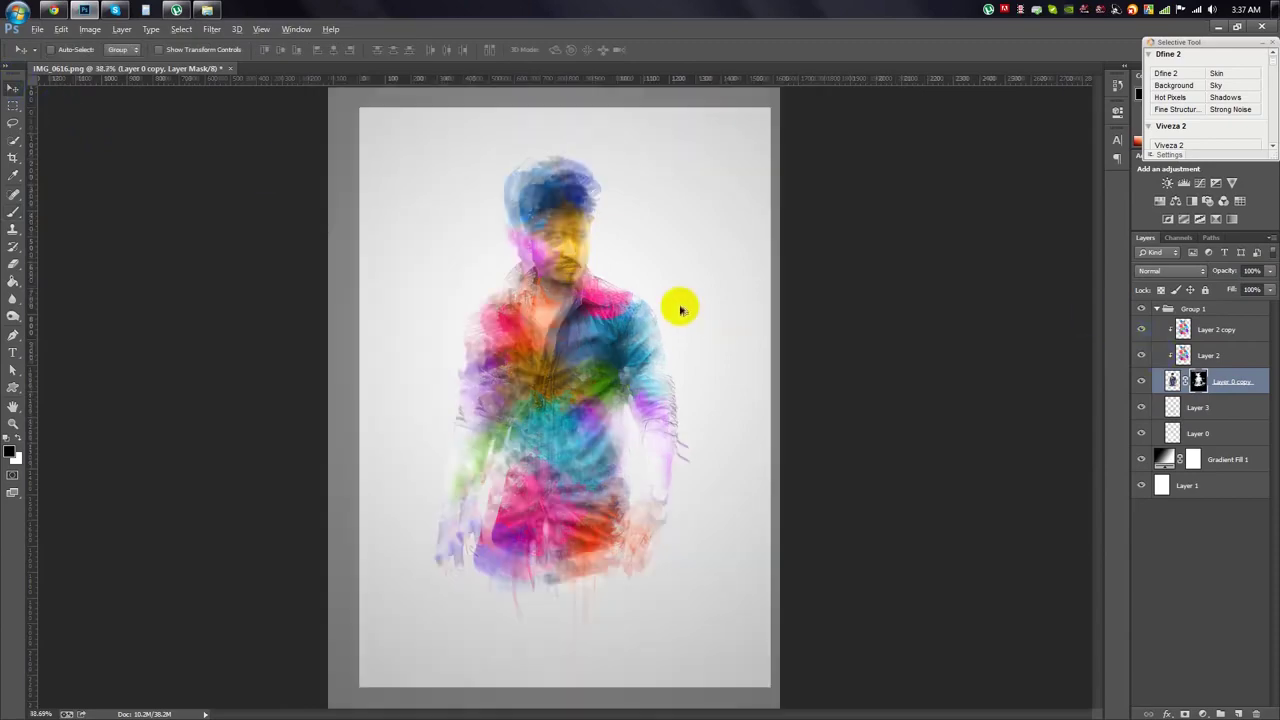
{"action": "scroll", "coordinate": [680, 308], "scroll_direction": "down", "scroll_amount": 1}
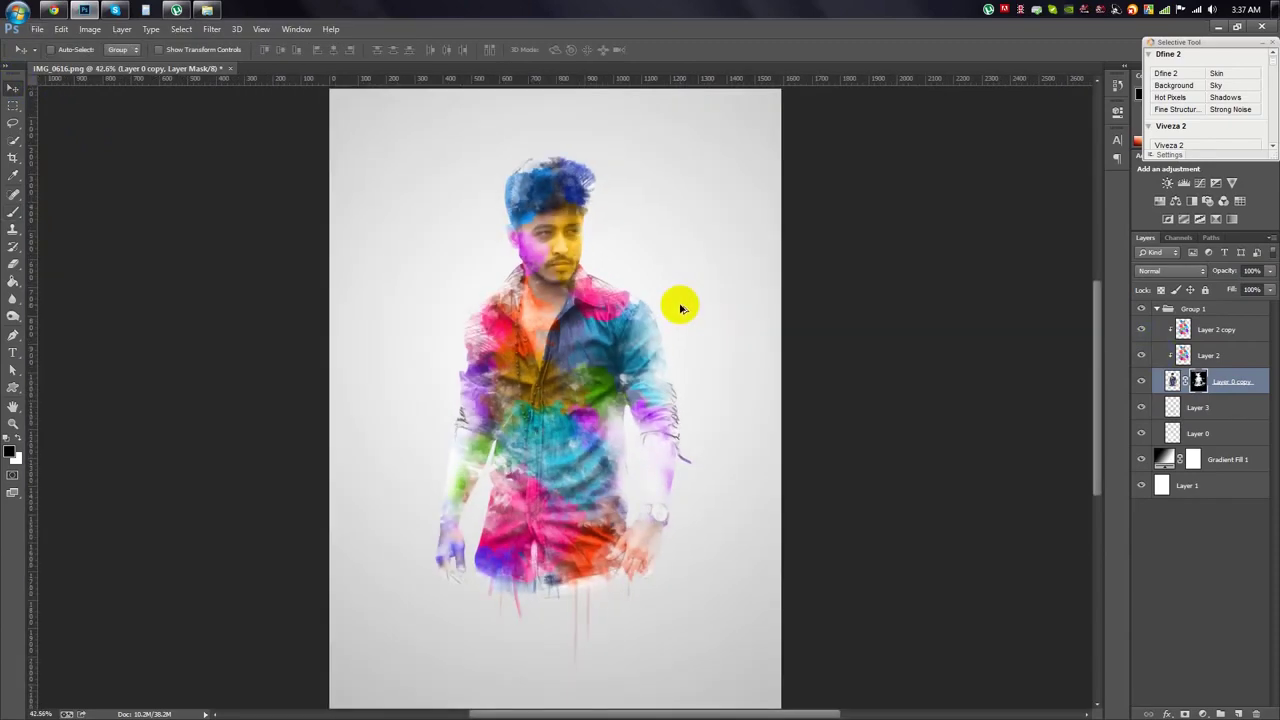
{"action": "scroll", "coordinate": [680, 308], "scroll_direction": "down", "scroll_amount": 1}
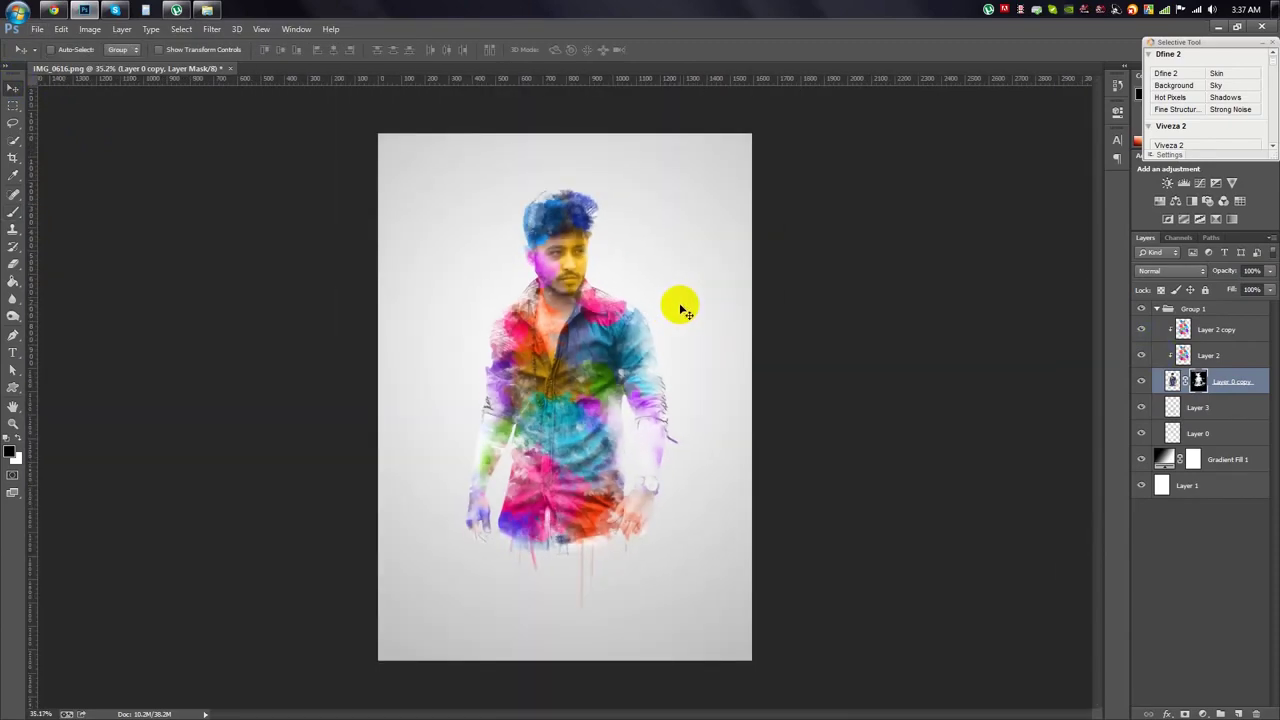
{"action": "left_click", "coordinate": [1157, 309]}
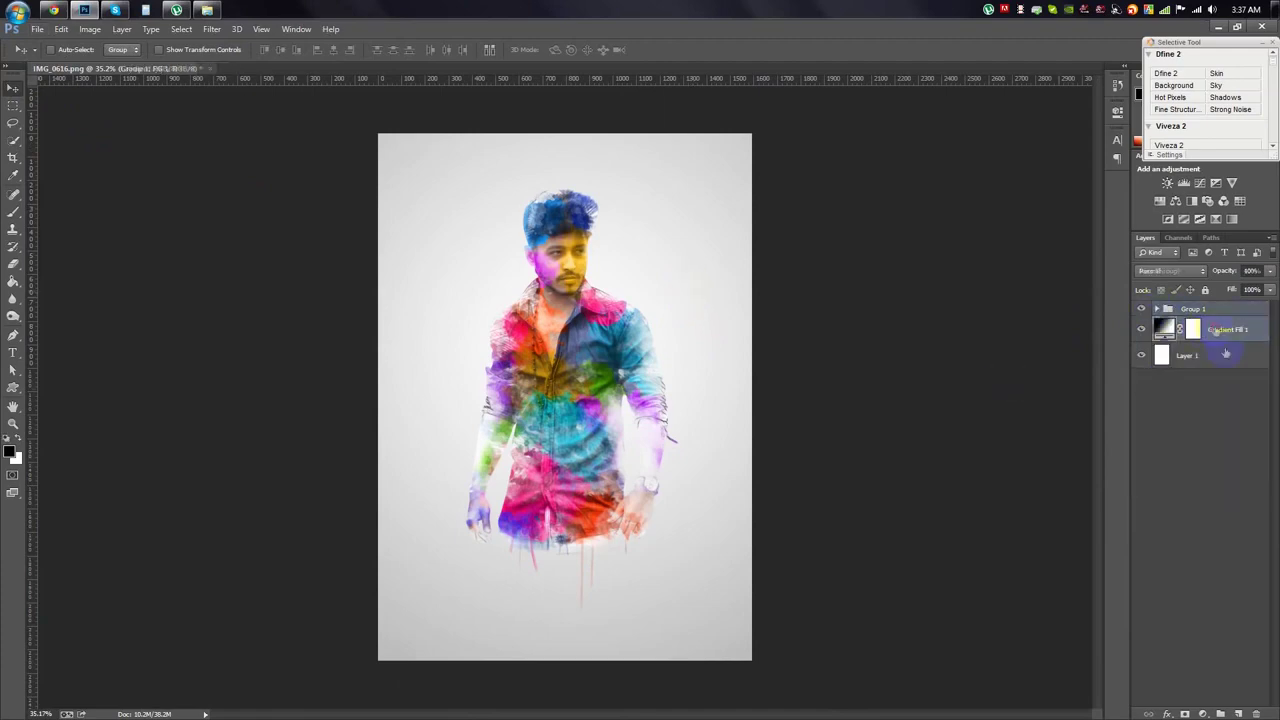
Add a new Layer 4 above Gradient Fill 1 and load the Mcbad watercolor brush set.
{"action": "left_click", "coordinate": [1238, 714]}
{"action": "left_click", "coordinate": [13, 194]}
{"action": "right_click", "coordinate": [552, 268]}
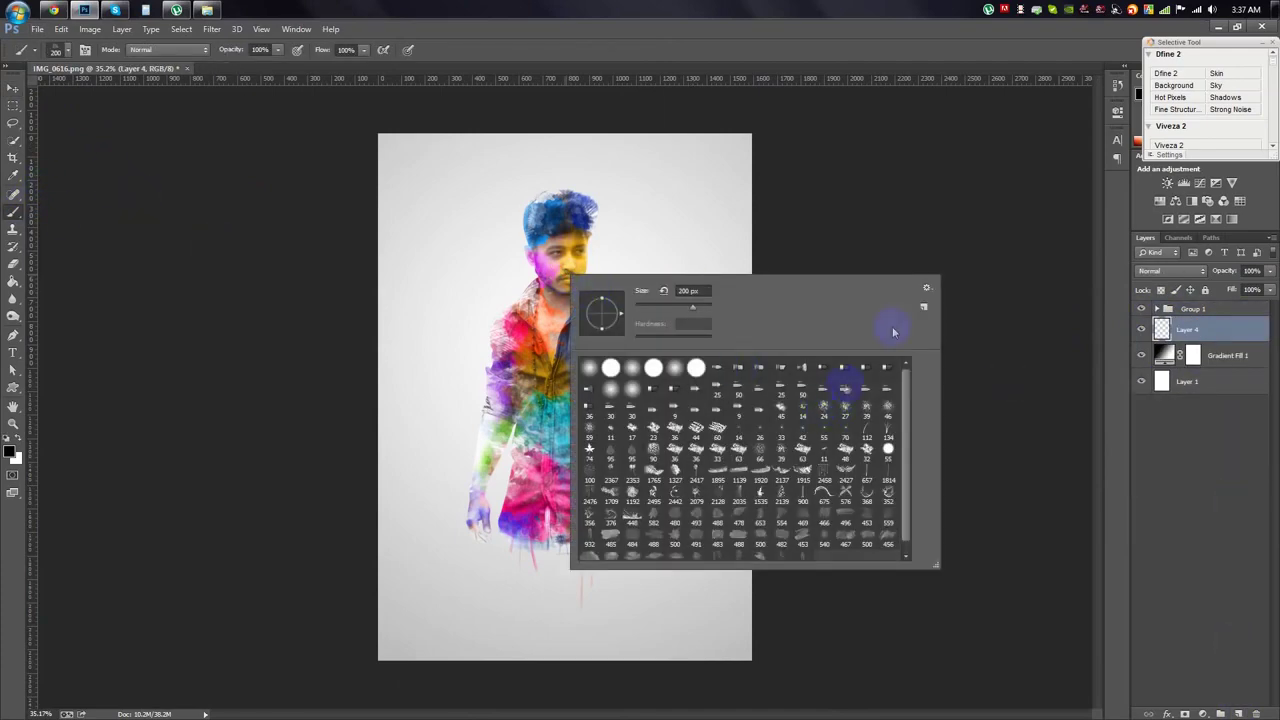
{"action": "left_click", "coordinate": [926, 293]}
{"action": "left_click", "coordinate": [950, 471]}
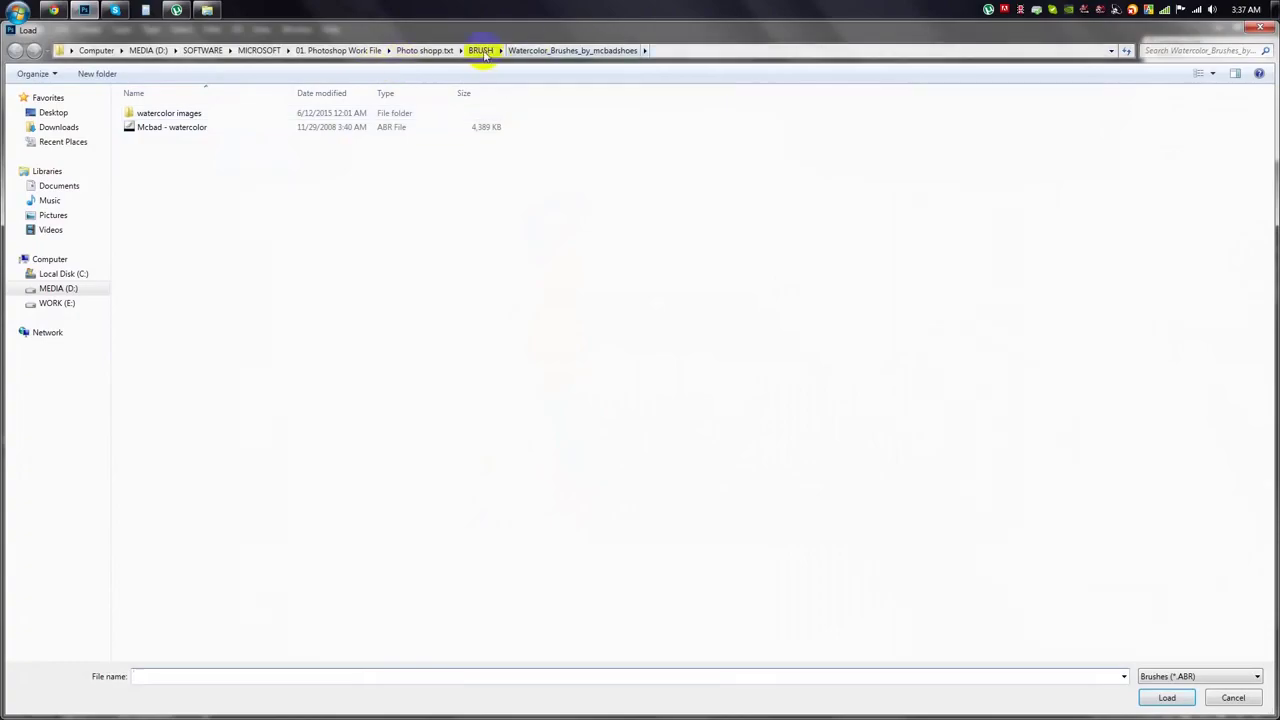
{"action": "left_click", "coordinate": [480, 50]}
{"action": "double_click", "coordinate": [912, 450]}
{"action": "double_click", "coordinate": [170, 127]}
{"action": "scroll", "coordinate": [750, 488], "scroll_direction": "down", "scroll_amount": 2}
{"action": "left_click", "coordinate": [700, 50]}
{"action": "scroll", "coordinate": [570, 343], "scroll_direction": "up", "scroll_amount": 3}
{"action": "scroll", "coordinate": [570, 343], "scroll_direction": "up", "scroll_amount": 1}
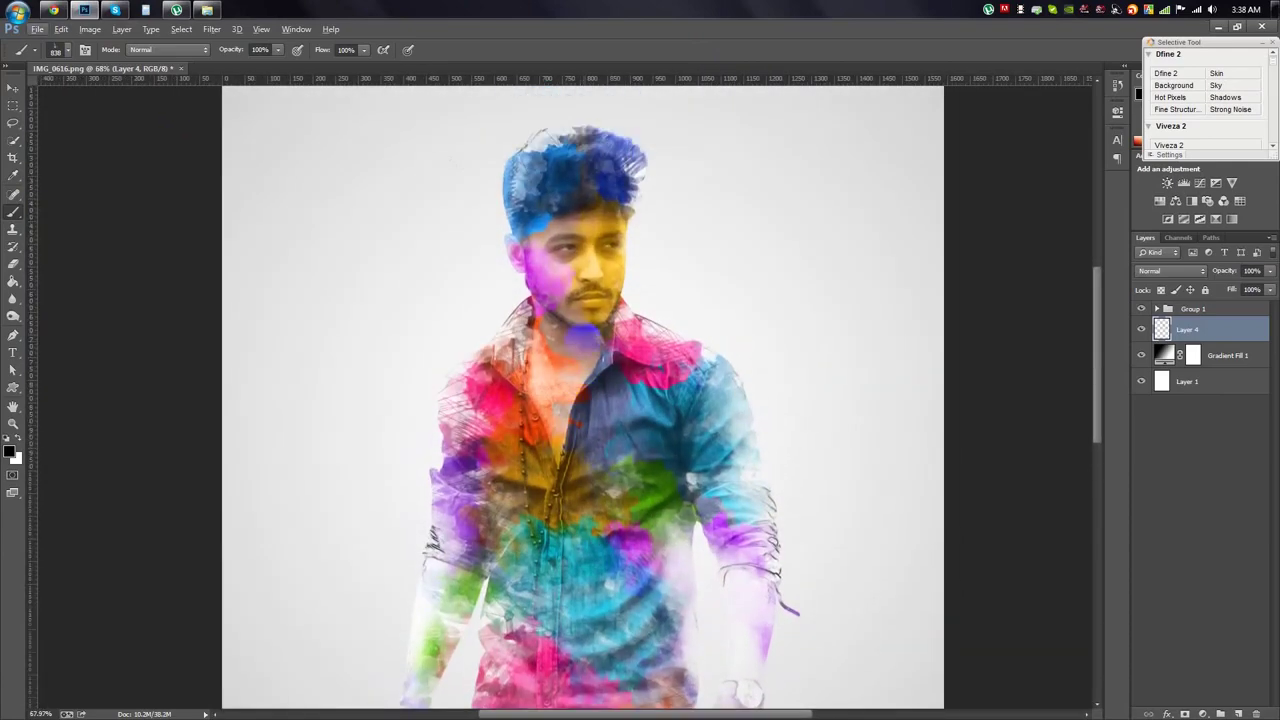
Sample a shirt colour and stamp pink splatters along the shirt's left side.
{"action": "left_click", "coordinate": [16, 176]}
{"action": "key", "text": "b"}
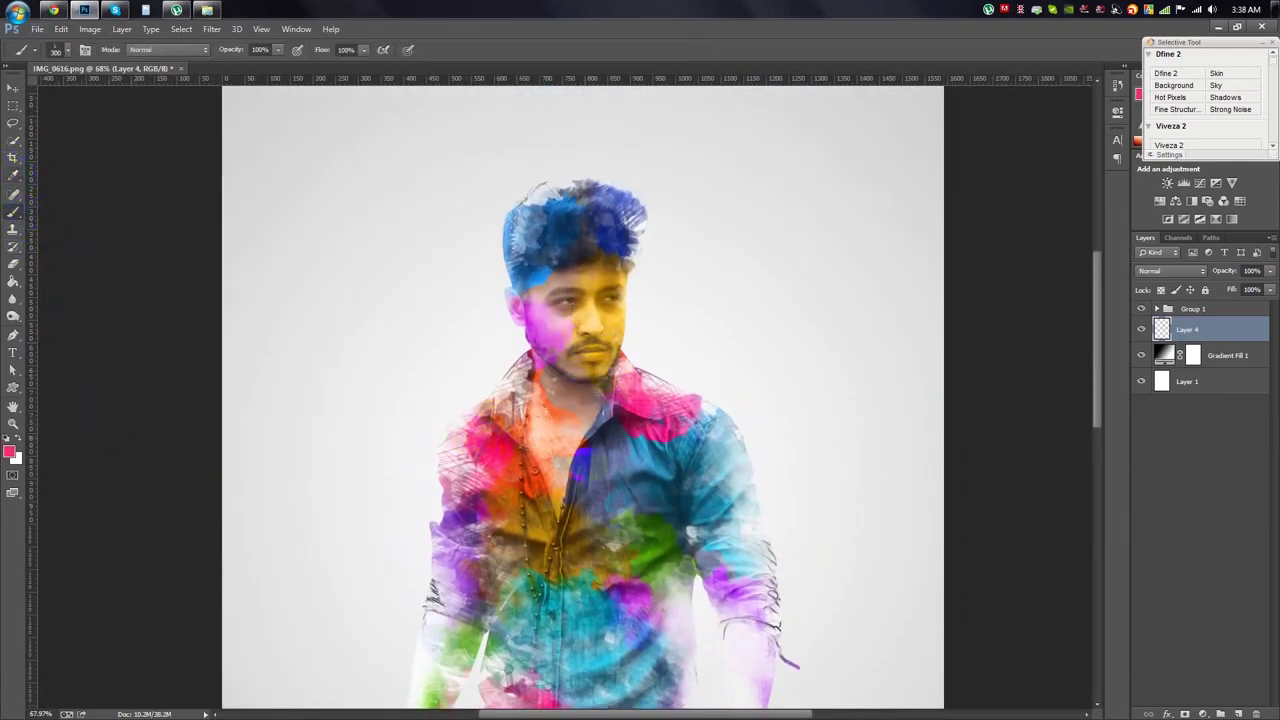
{"action": "left_click_drag", "start_coordinate": [428, 382], "coordinate": [440, 460]}
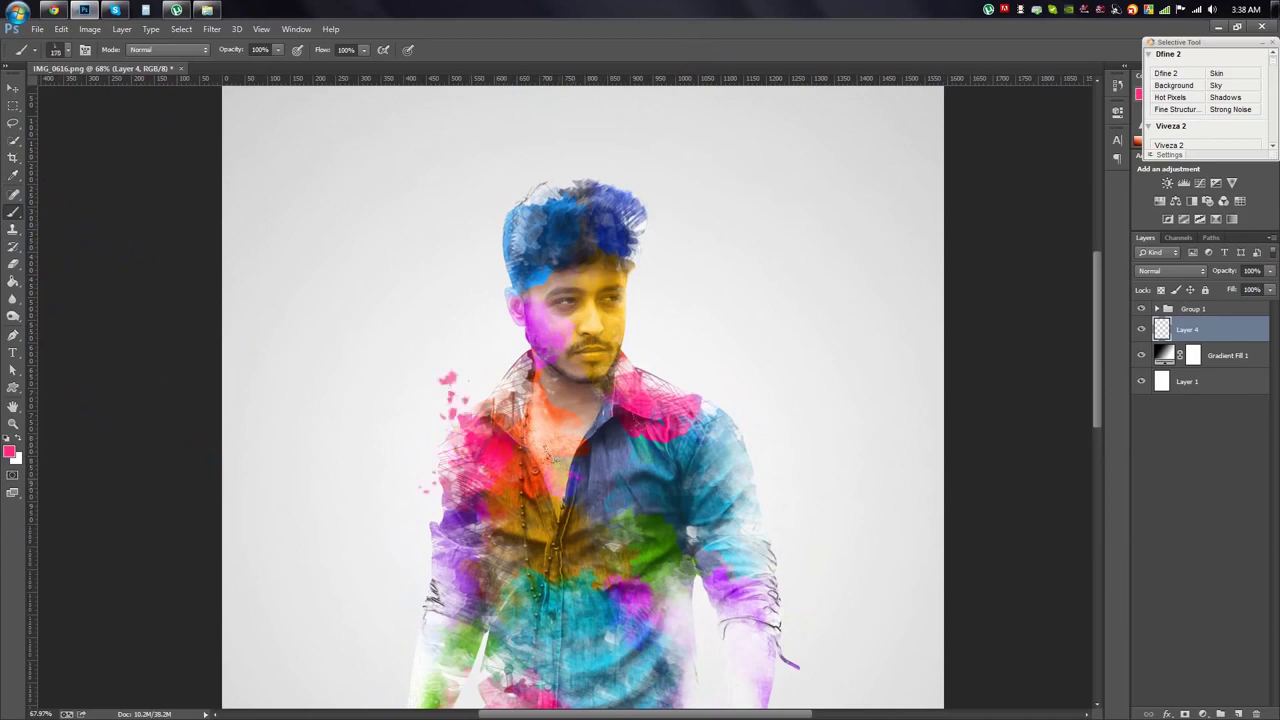
{"action": "right_click", "coordinate": [735, 394]}
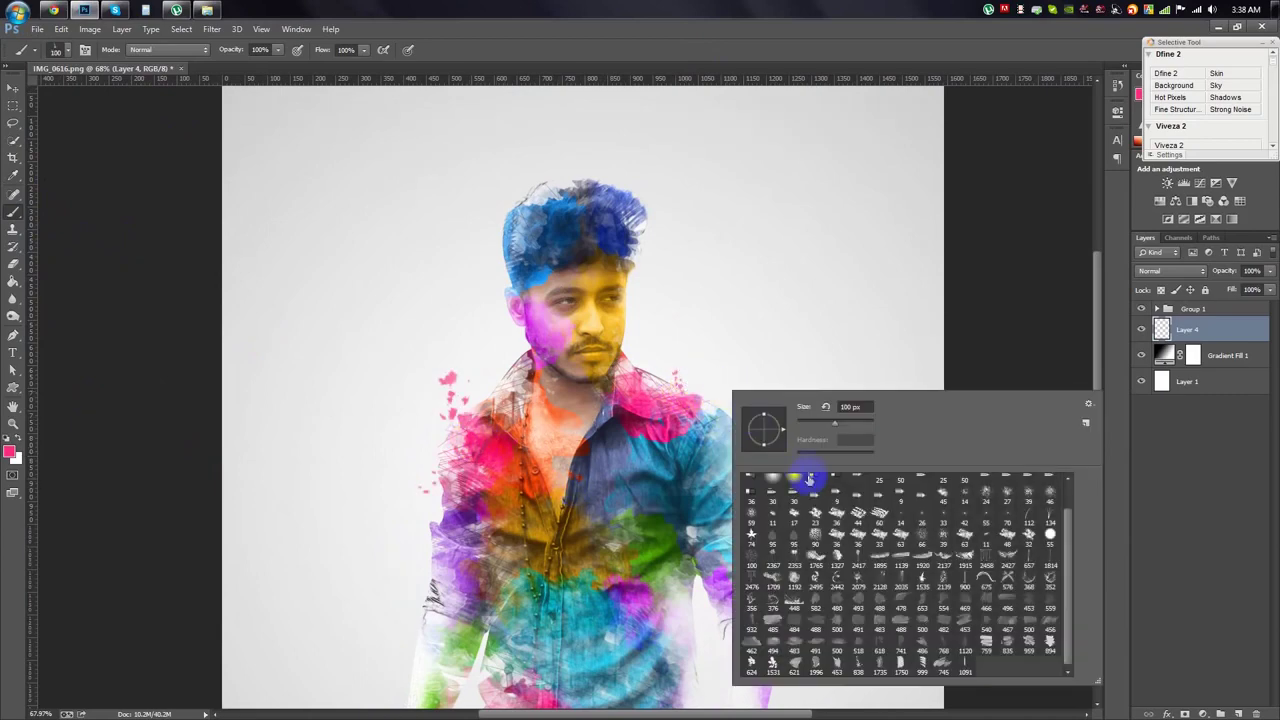
{"action": "key", "text": "Escape"}
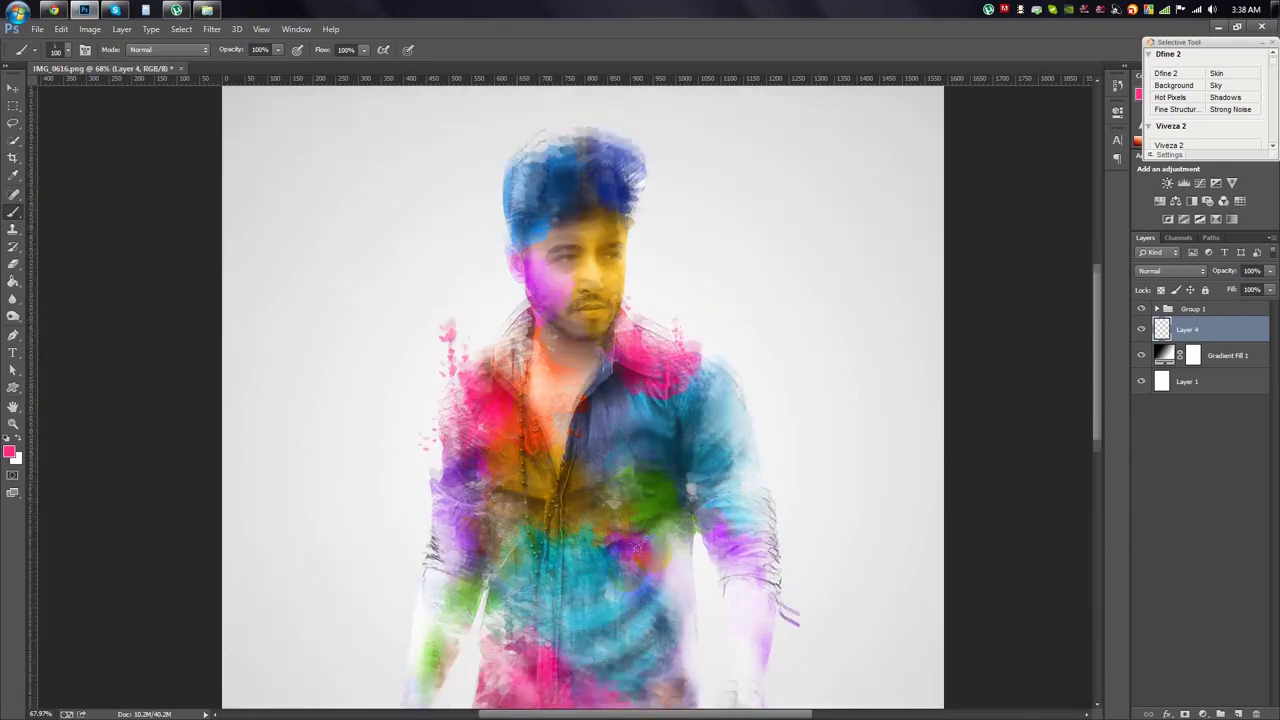
{"action": "scroll", "coordinate": [455, 597], "scroll_direction": "down", "scroll_amount": 3}
{"action": "scroll", "coordinate": [519, 606], "scroll_direction": "down", "scroll_amount": 2}
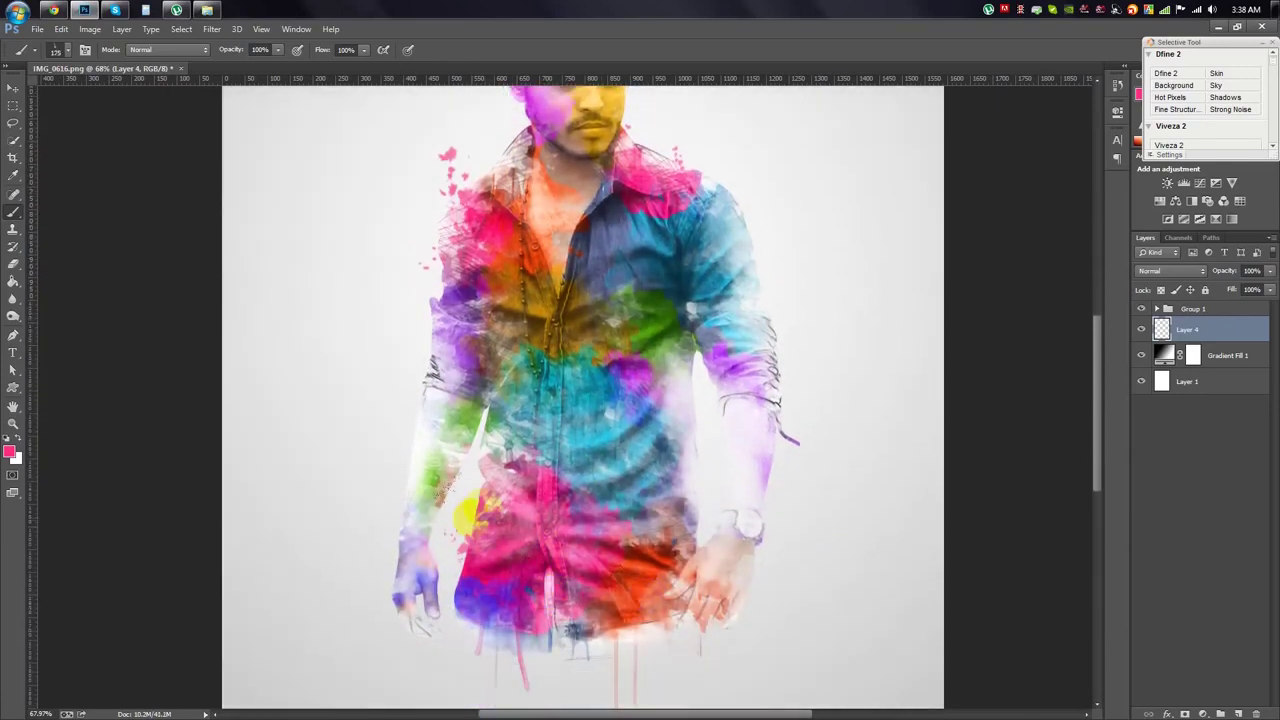
Sample an orange tone from the shirt with the Eyedropper.
{"action": "left_click", "coordinate": [13, 175]}
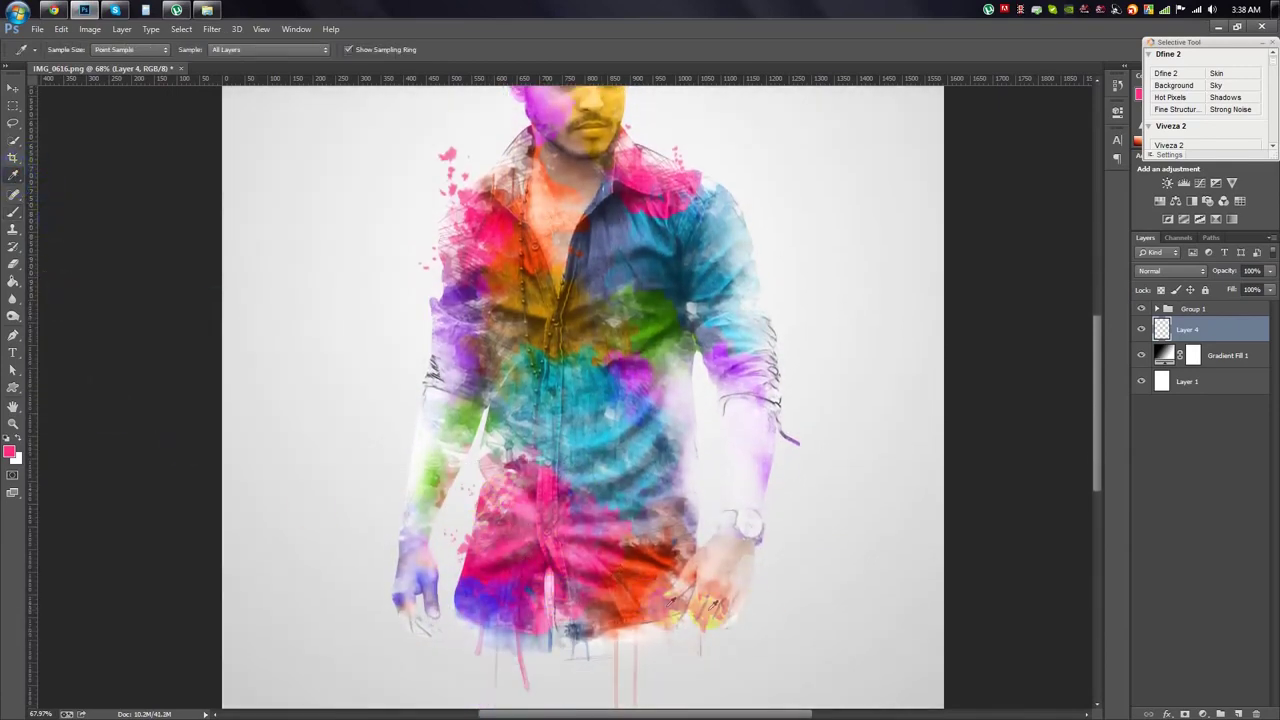
{"action": "left_click", "coordinate": [13, 211]}
{"action": "scroll", "coordinate": [595, 400], "scroll_direction": "down", "scroll_amount": 2}
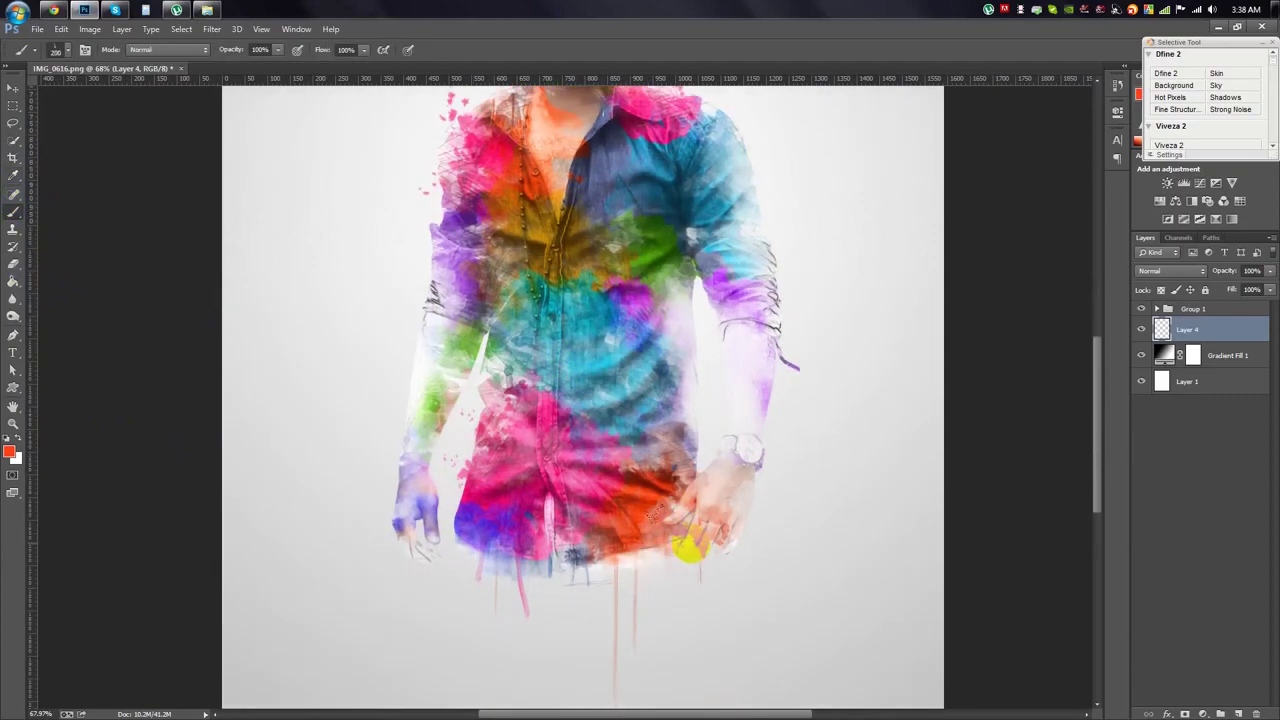
{"action": "scroll", "coordinate": [796, 572], "scroll_direction": "up", "scroll_amount": 2}
{"action": "scroll", "coordinate": [794, 566], "scroll_direction": "up", "scroll_amount": 1}
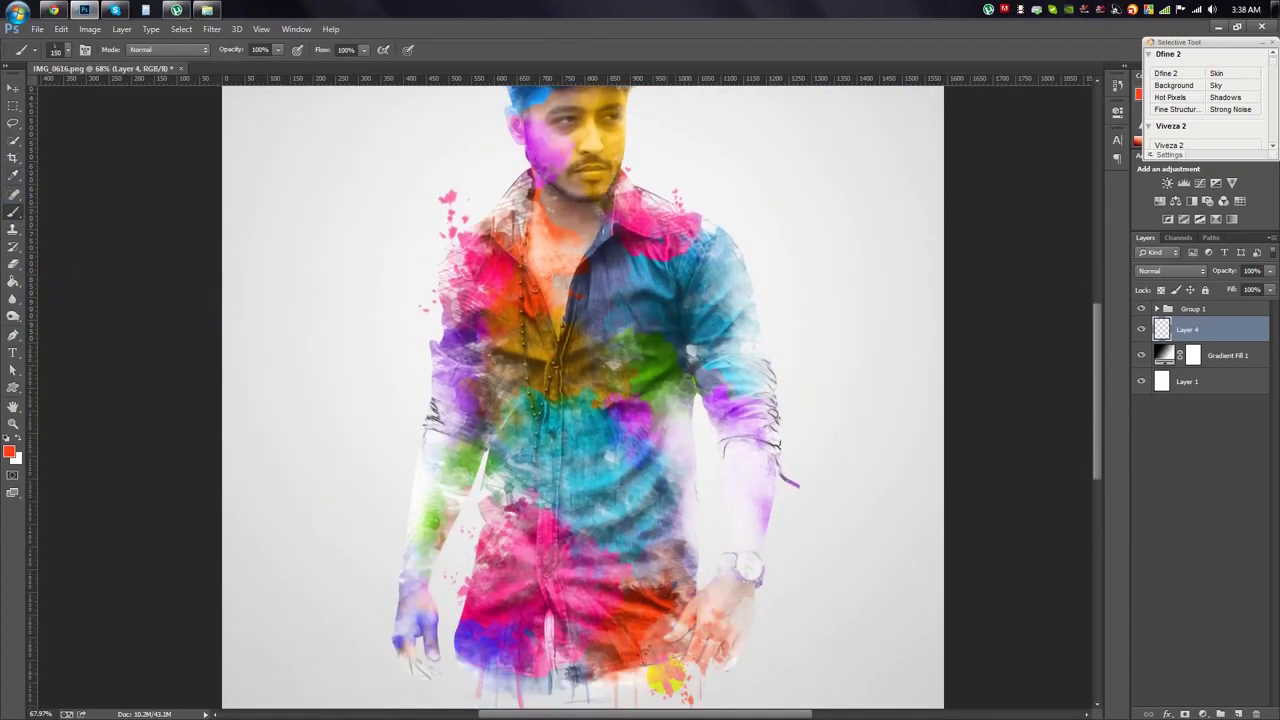
{"action": "scroll", "coordinate": [766, 645], "scroll_direction": "down", "scroll_amount": 2}
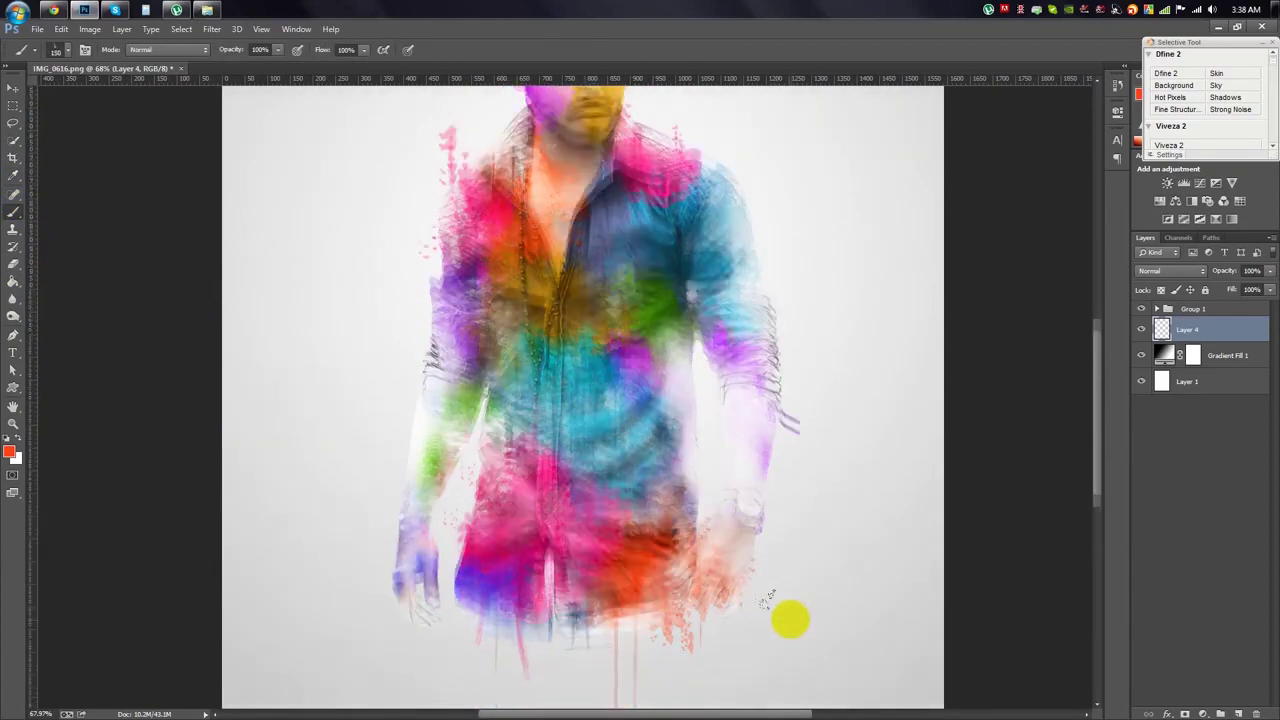
{"action": "scroll", "coordinate": [785, 612], "scroll_direction": "down", "scroll_amount": 1}
{"action": "left_click", "coordinate": [13, 174]}
{"action": "scroll", "coordinate": [716, 259], "scroll_direction": "up", "scroll_amount": 2}
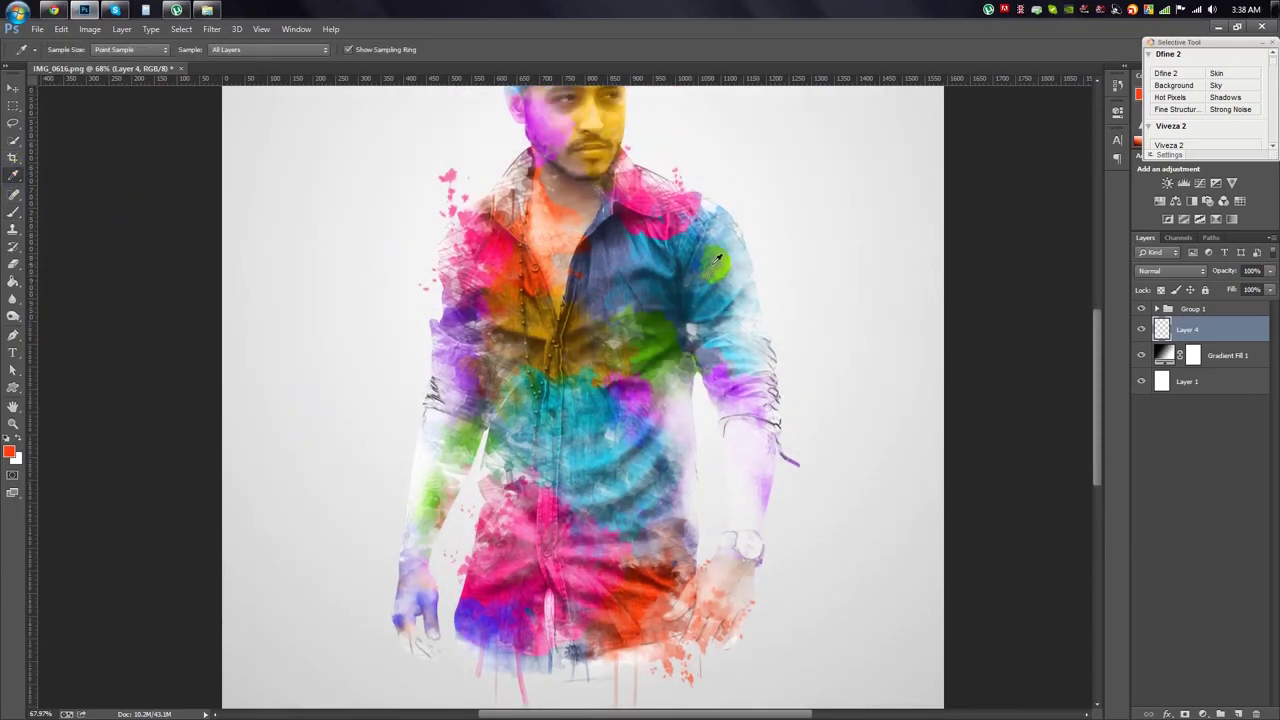
Return to the Brush and pick a watercolor splatter preset.
{"action": "key", "text": "b"}
{"action": "right_click", "coordinate": [771, 266]}
{"action": "left_click", "coordinate": [754, 229]}
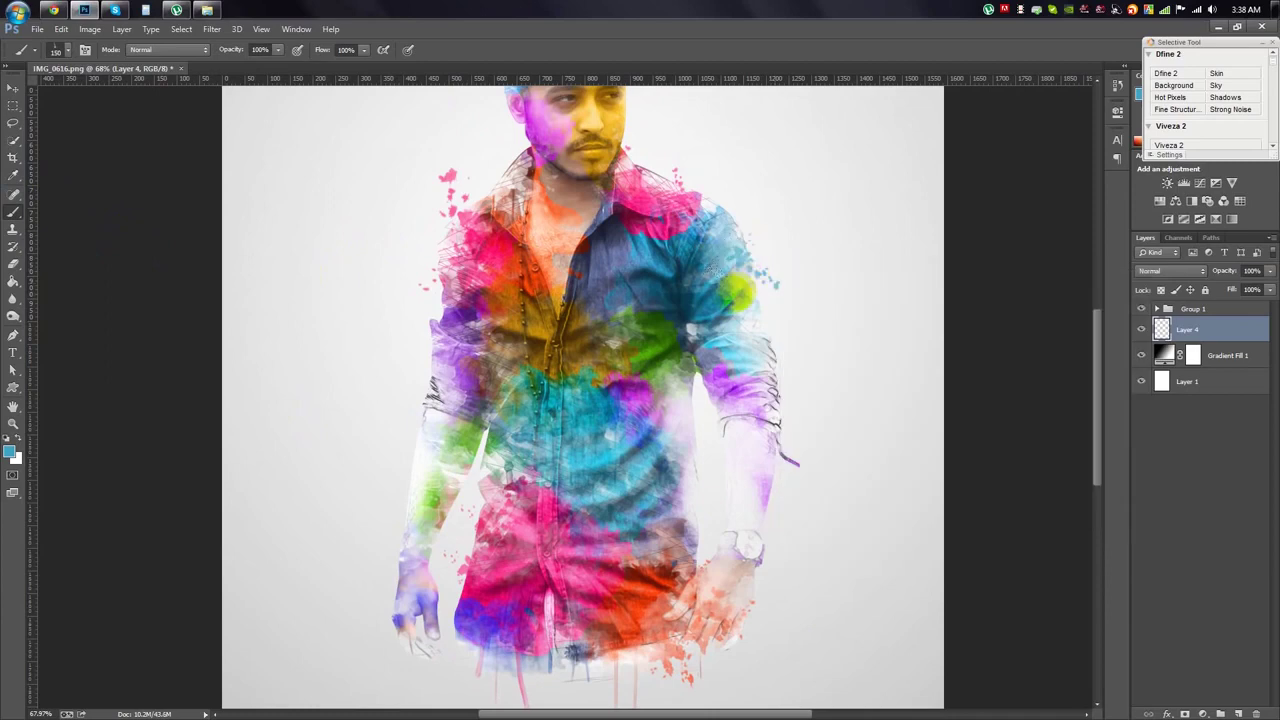
{"action": "right_click", "coordinate": [676, 338]}
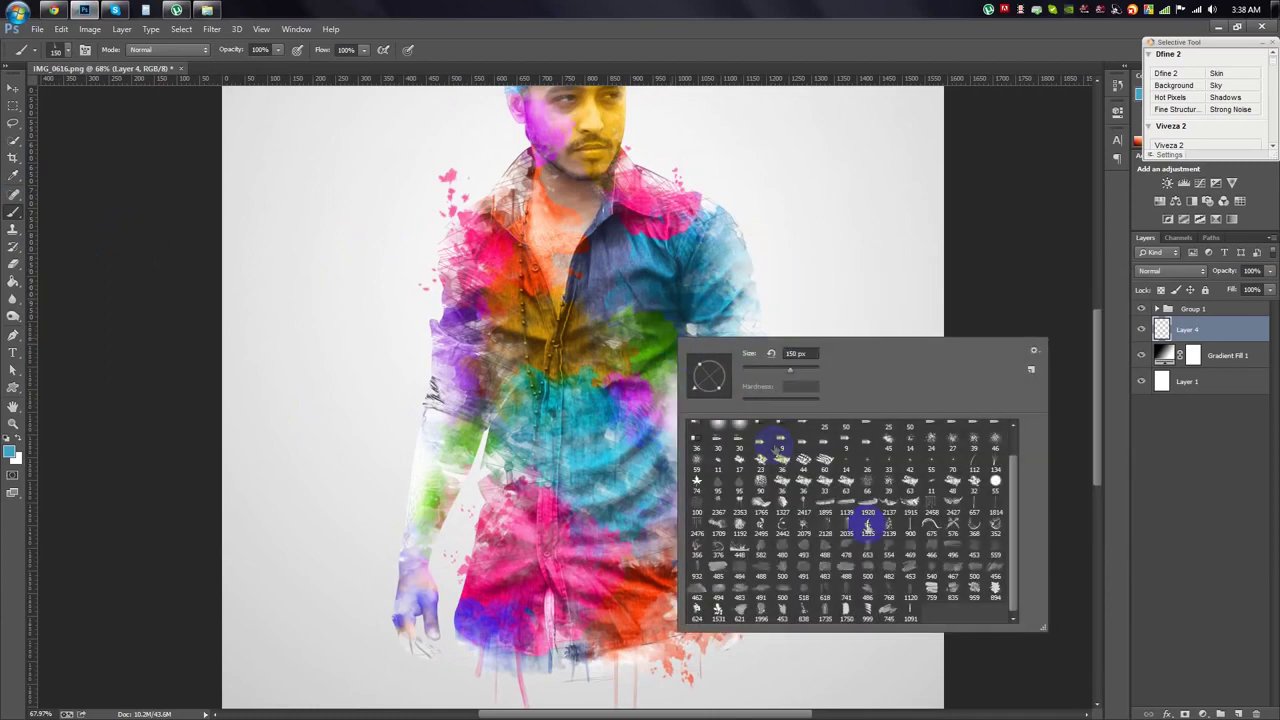
Reset the brush presets to the default set.
{"action": "left_click", "coordinate": [1034, 350]}
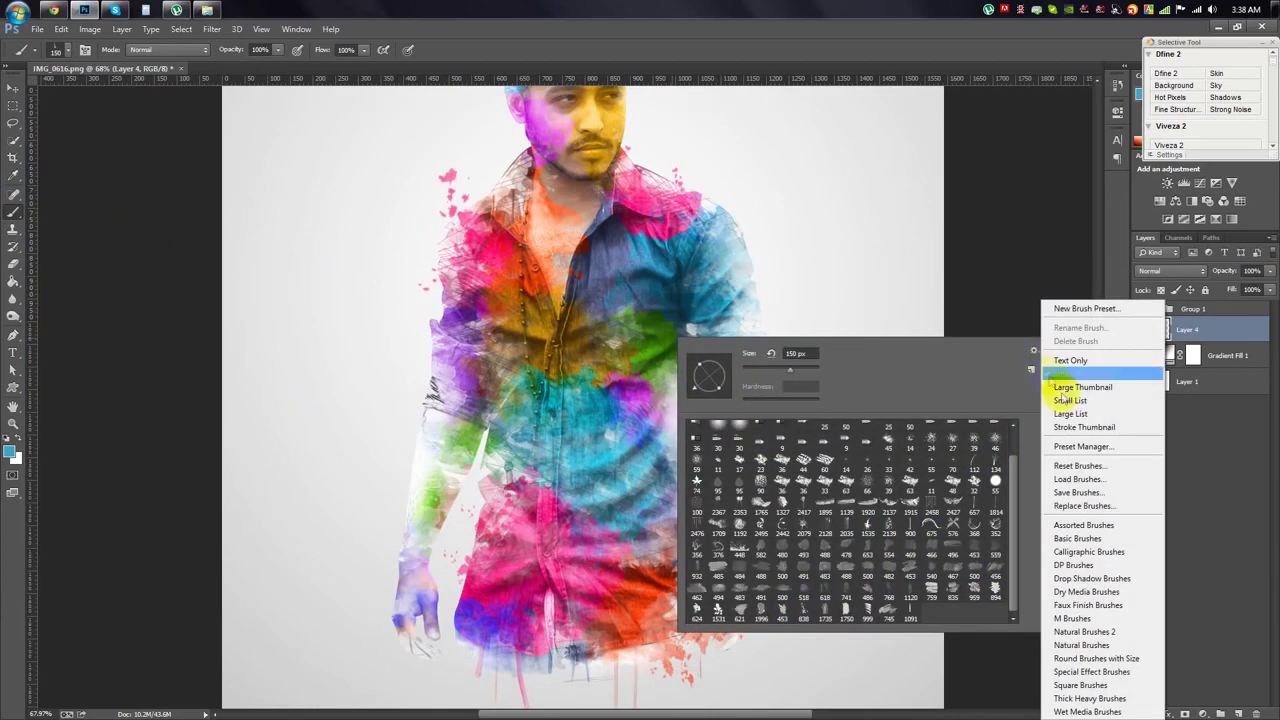
{"action": "left_click", "coordinate": [1075, 466]}
{"action": "left_click", "coordinate": [618, 282]}
Load the ink_splatter_brush_set_by_florianhesse-d48322p set and pick a 1152 px splatter brush.
{"action": "left_click", "coordinate": [1034, 350]}
{"action": "left_click", "coordinate": [1086, 481]}
{"action": "left_click", "coordinate": [472, 52]}
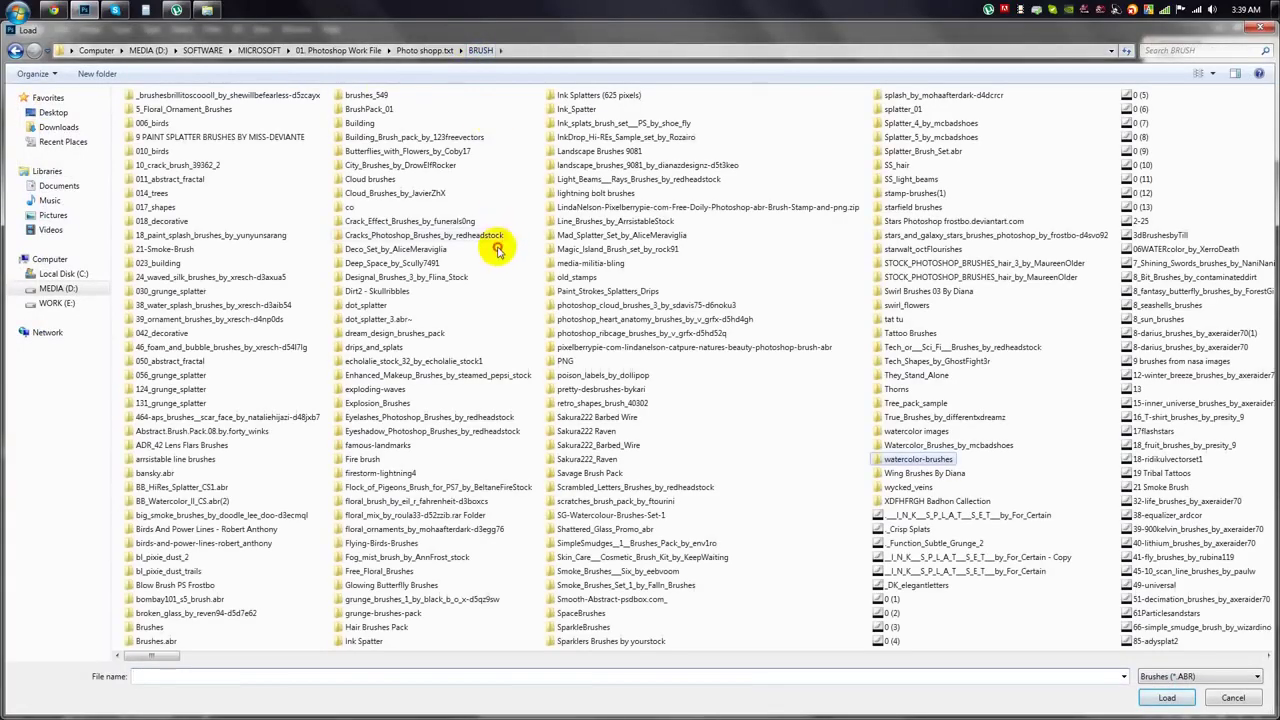
{"action": "type", "text": "imr"}
{"action": "left_click", "coordinate": [200, 473]}
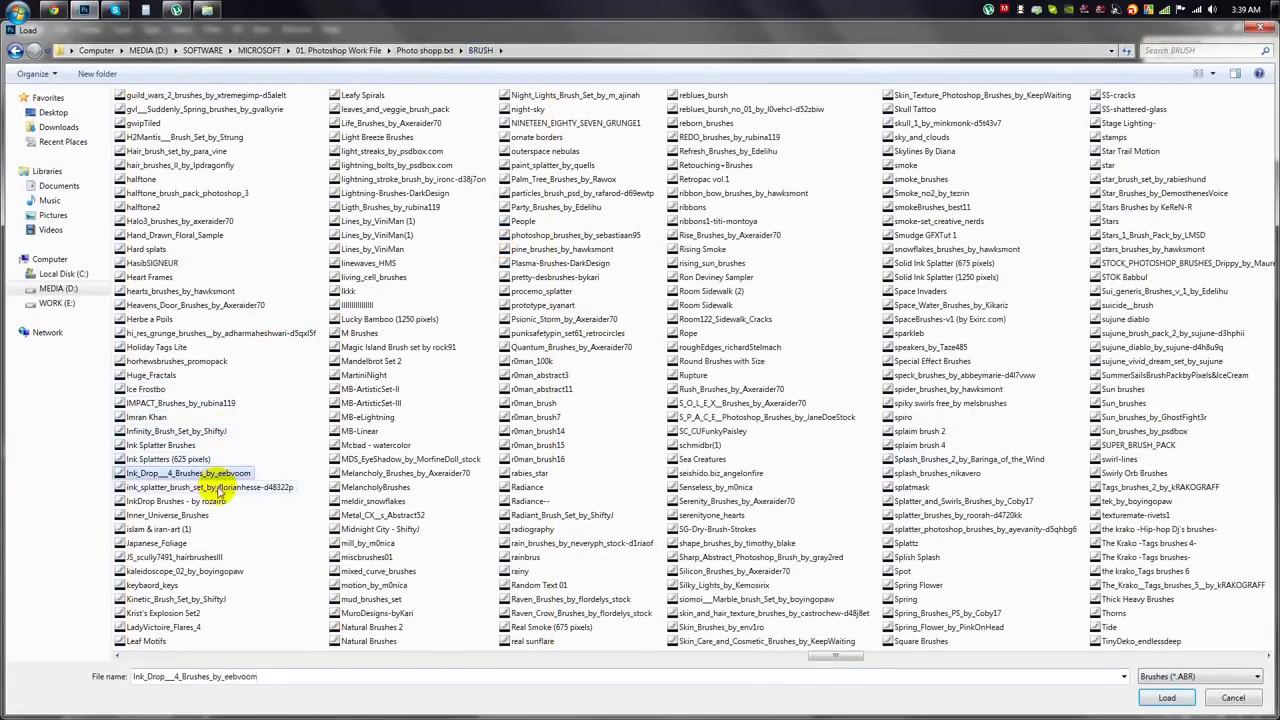
{"action": "left_click", "coordinate": [185, 487]}
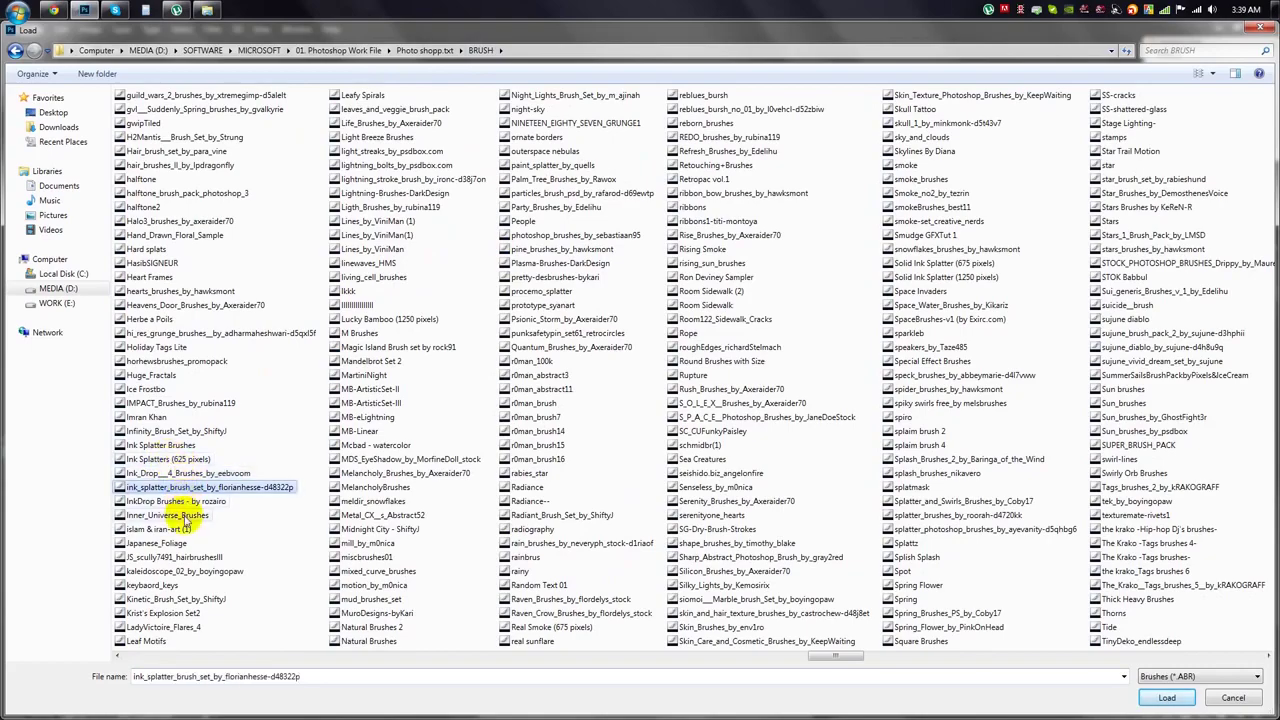
{"action": "double_click", "coordinate": [166, 450]}
{"action": "left_click", "coordinate": [717, 541]}
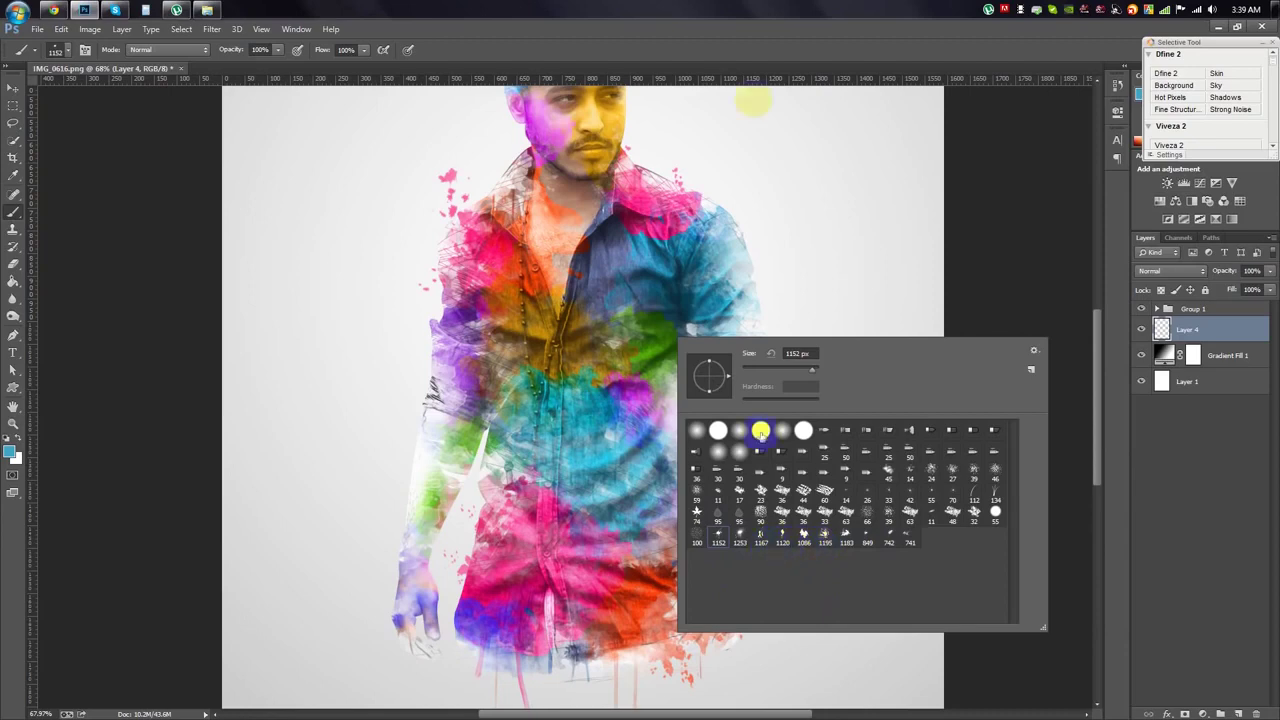
Paint splatters over the hair and torso, sampling colours with the Eyedropper.
{"action": "left_click", "coordinate": [724, 183]}
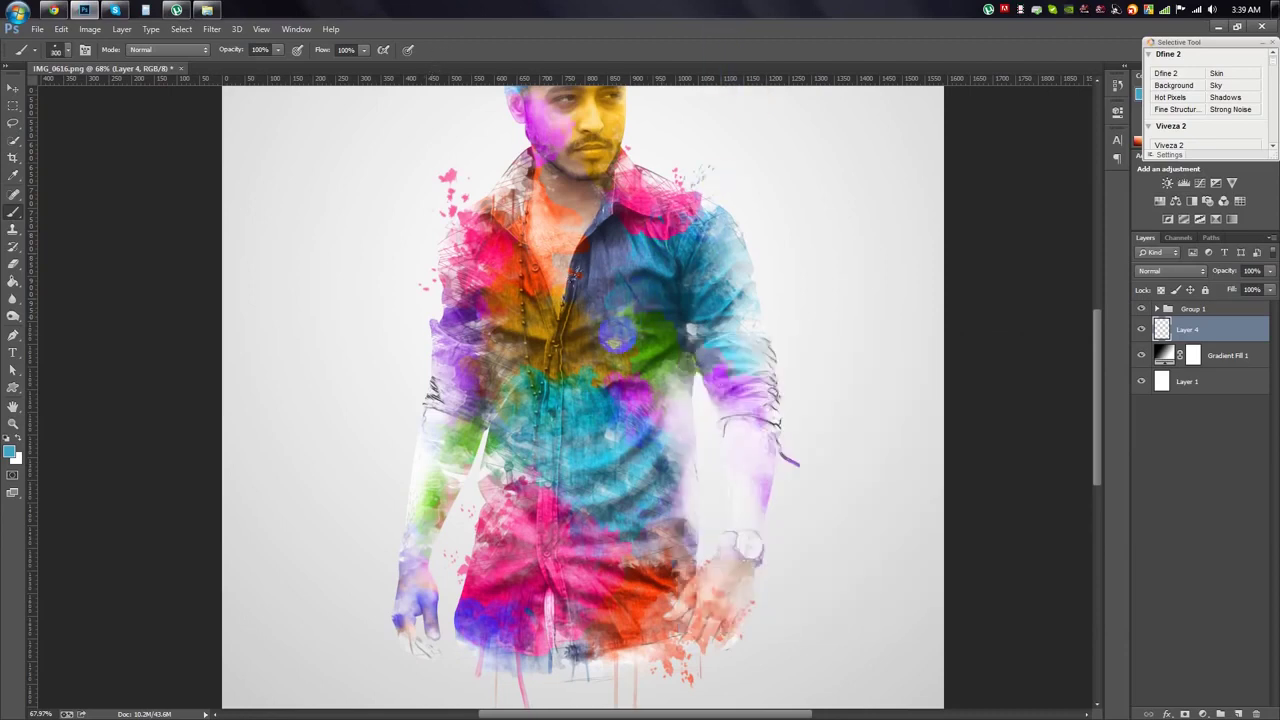
{"action": "left_click", "coordinate": [555, 347]}
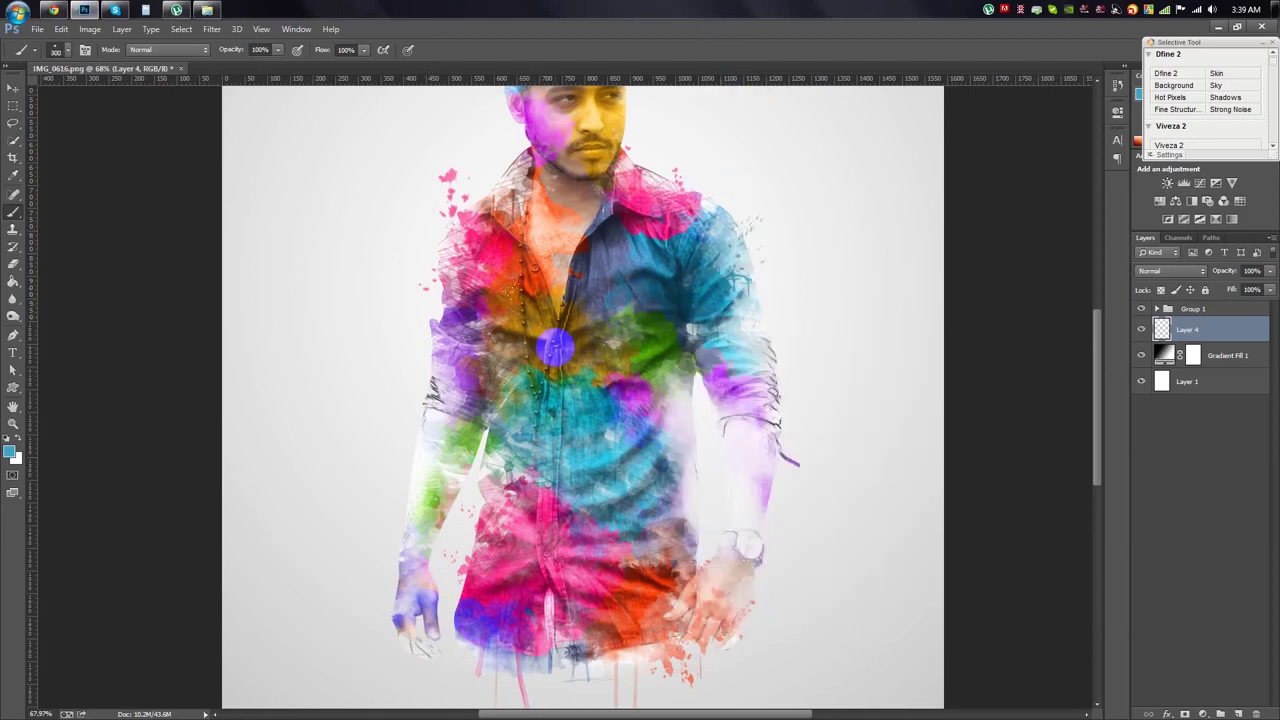
{"action": "scroll", "coordinate": [515, 430], "scroll_direction": "up", "scroll_amount": 5}
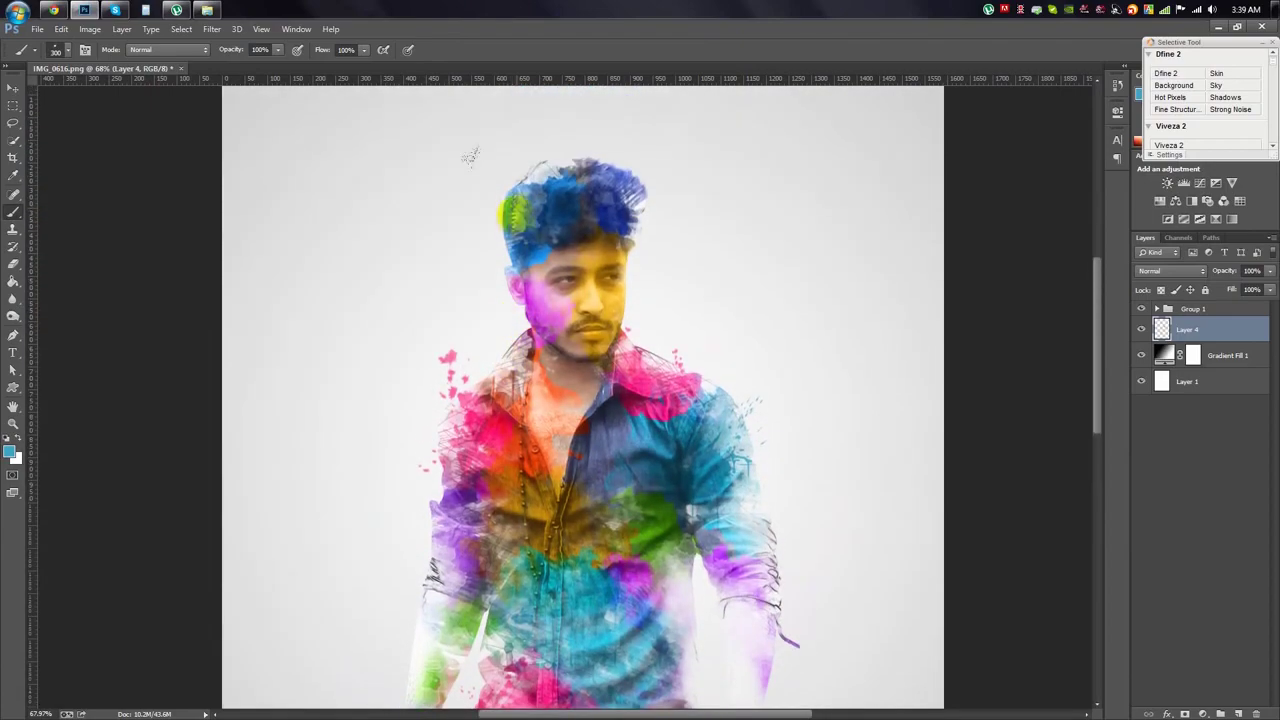
{"action": "key", "text": "i"}
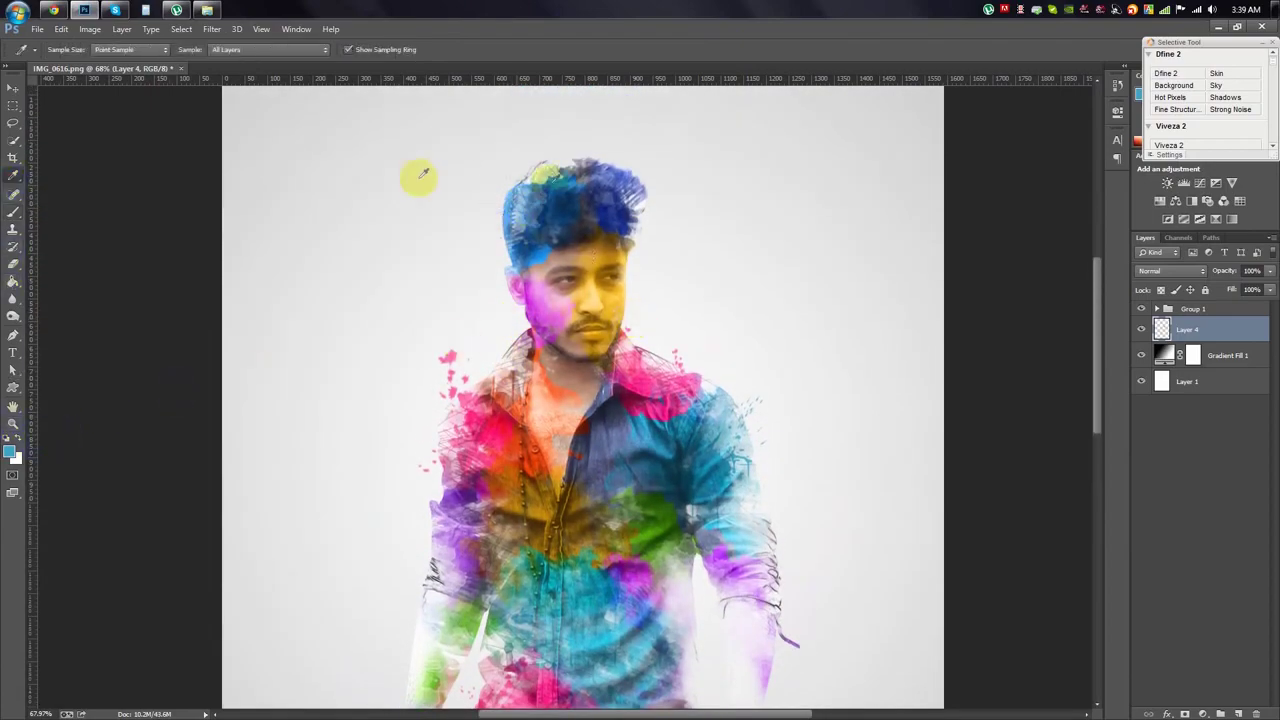
{"action": "key", "text": "b"}
{"action": "scroll", "coordinate": [640, 300], "scroll_direction": "down", "scroll_amount": 2}
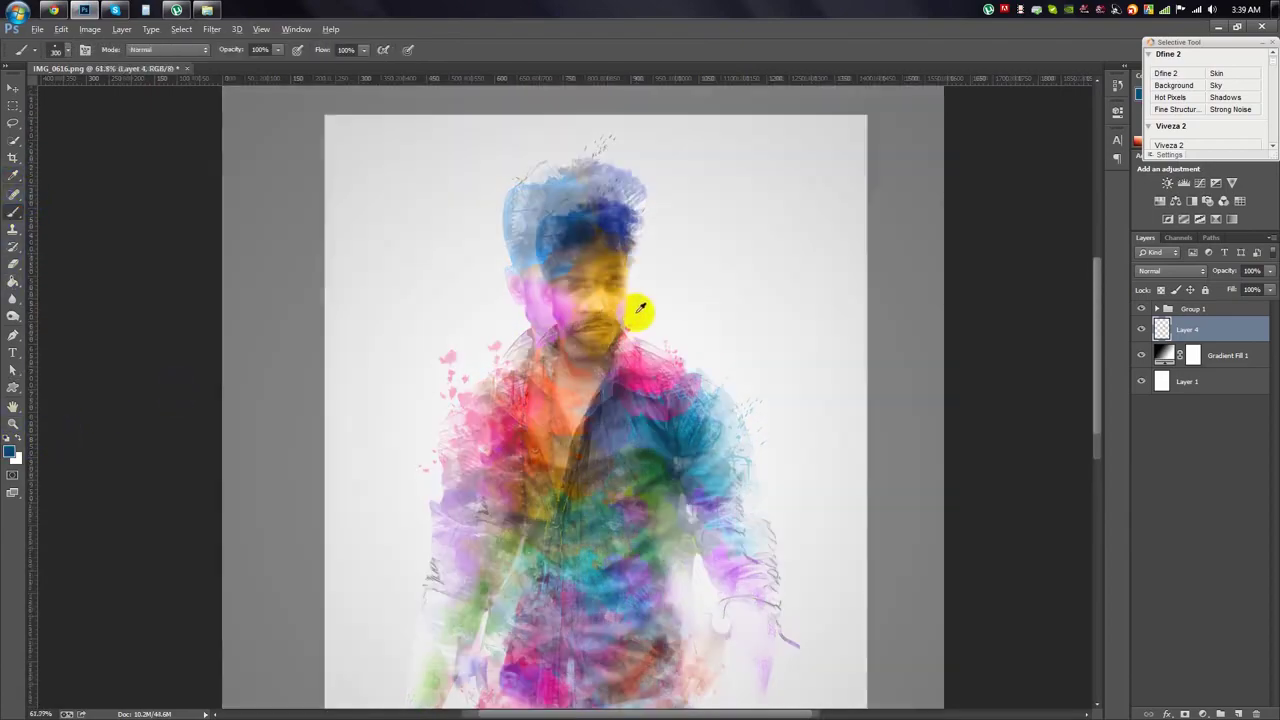
{"action": "scroll", "coordinate": [608, 486], "scroll_direction": "down", "scroll_amount": 3}
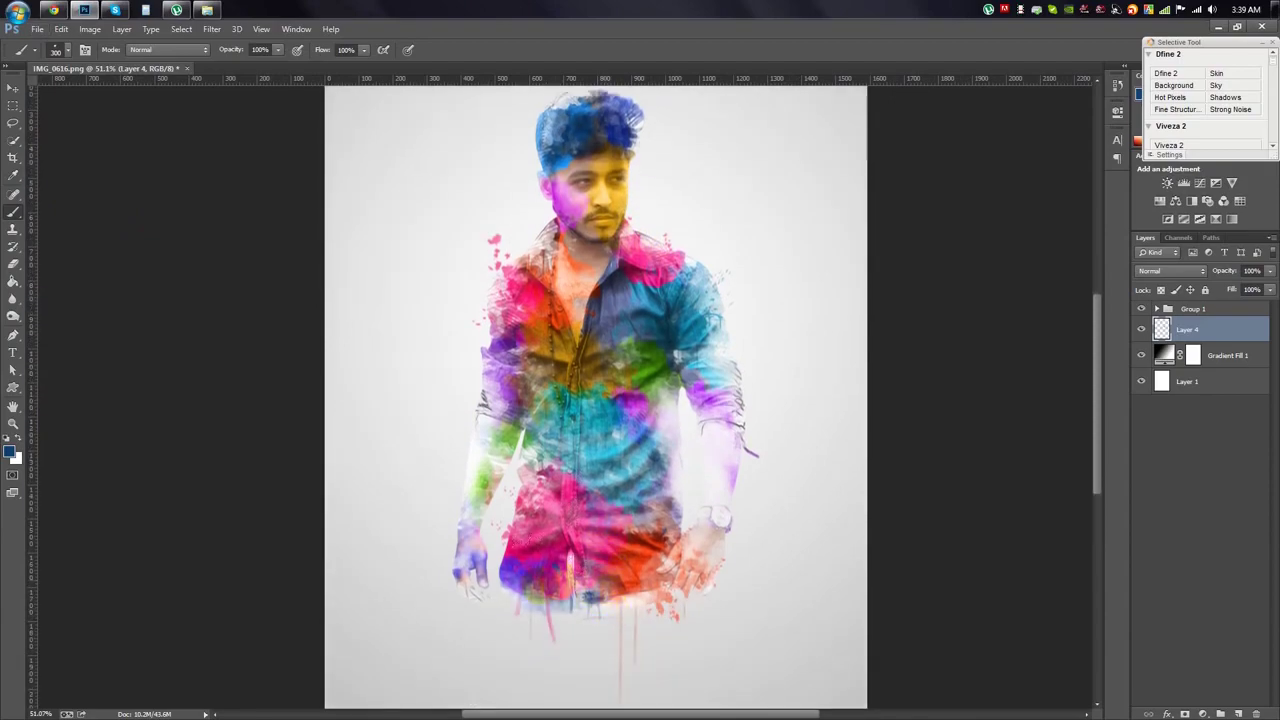
{"action": "scroll", "coordinate": [625, 575], "scroll_direction": "up", "scroll_amount": 5}
{"action": "scroll", "coordinate": [970, 323], "scroll_direction": "down", "scroll_amount": 3}
Lower Layer 4's opacity to 34%.
{"action": "left_click_drag", "start_coordinate": [1199, 274], "coordinate": [1181, 273]}
{"action": "scroll", "coordinate": [680, 357], "scroll_direction": "down", "scroll_amount": 5}
{"action": "scroll", "coordinate": [680, 357], "scroll_direction": "up", "scroll_amount": 1}
Switch to a 741 px splatter brush, sample a new colour, then choose a 900 px brush.
{"action": "right_click", "coordinate": [660, 345]}
{"action": "left_click", "coordinate": [864, 537]}
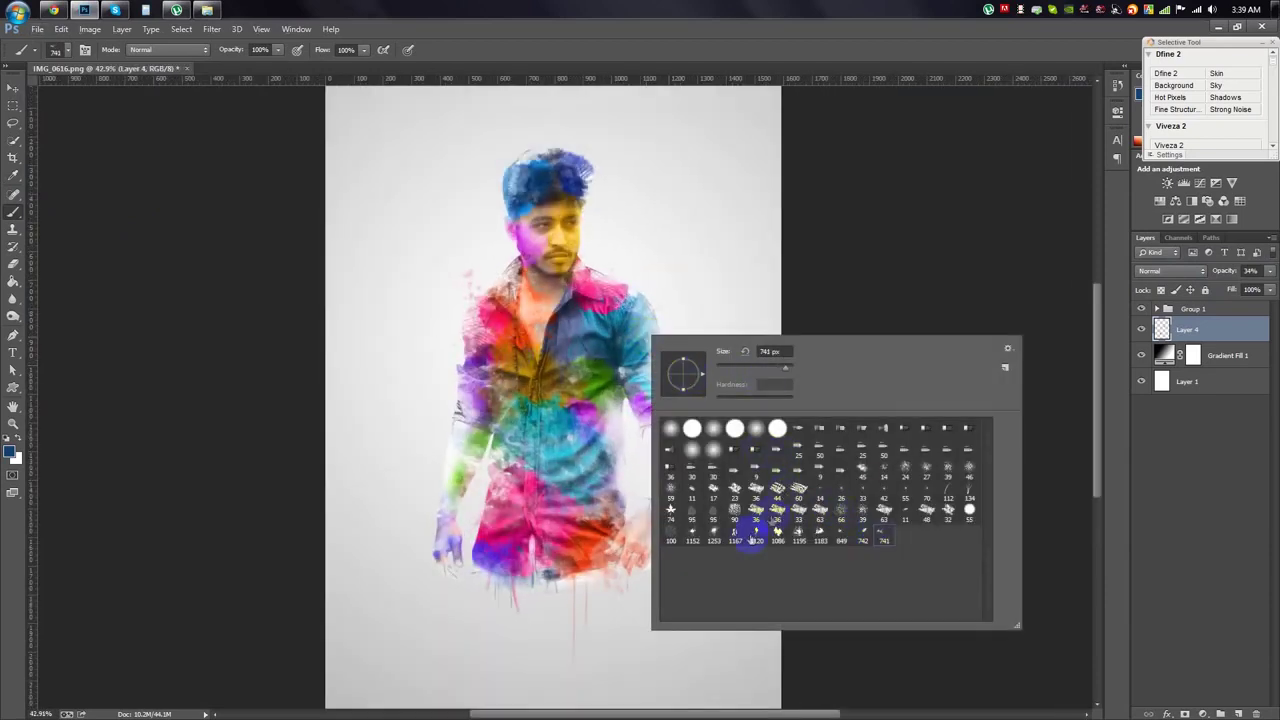
{"action": "key", "text": "Return"}
{"action": "key", "text": "i"}
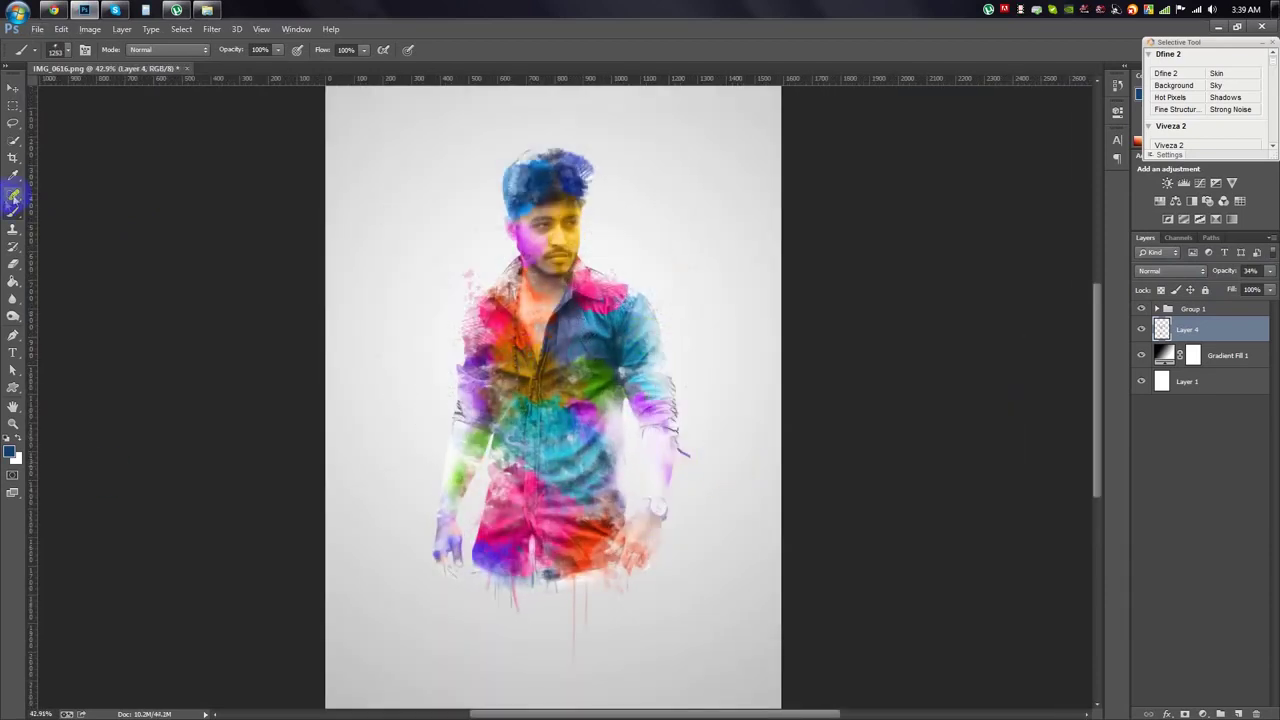
{"action": "key", "text": "b"}
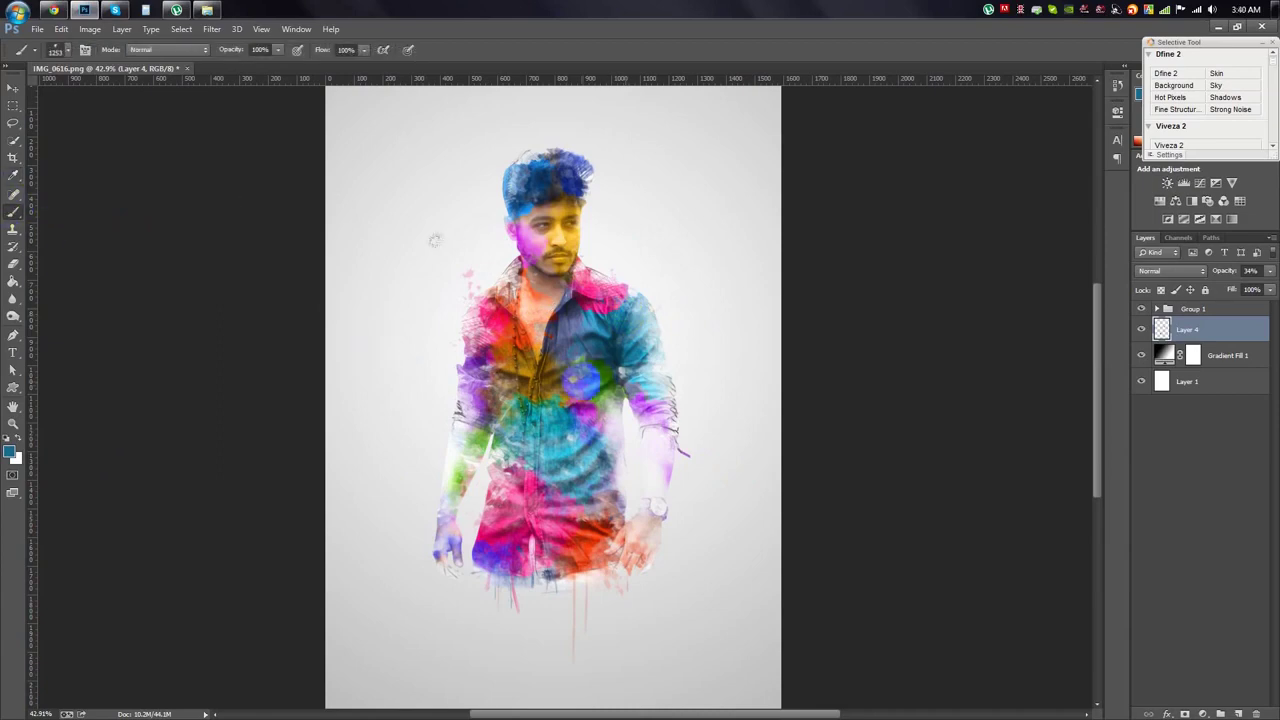
{"action": "scroll", "coordinate": [714, 557], "scroll_direction": "up", "scroll_amount": 2}
{"action": "right_click", "coordinate": [605, 440]}
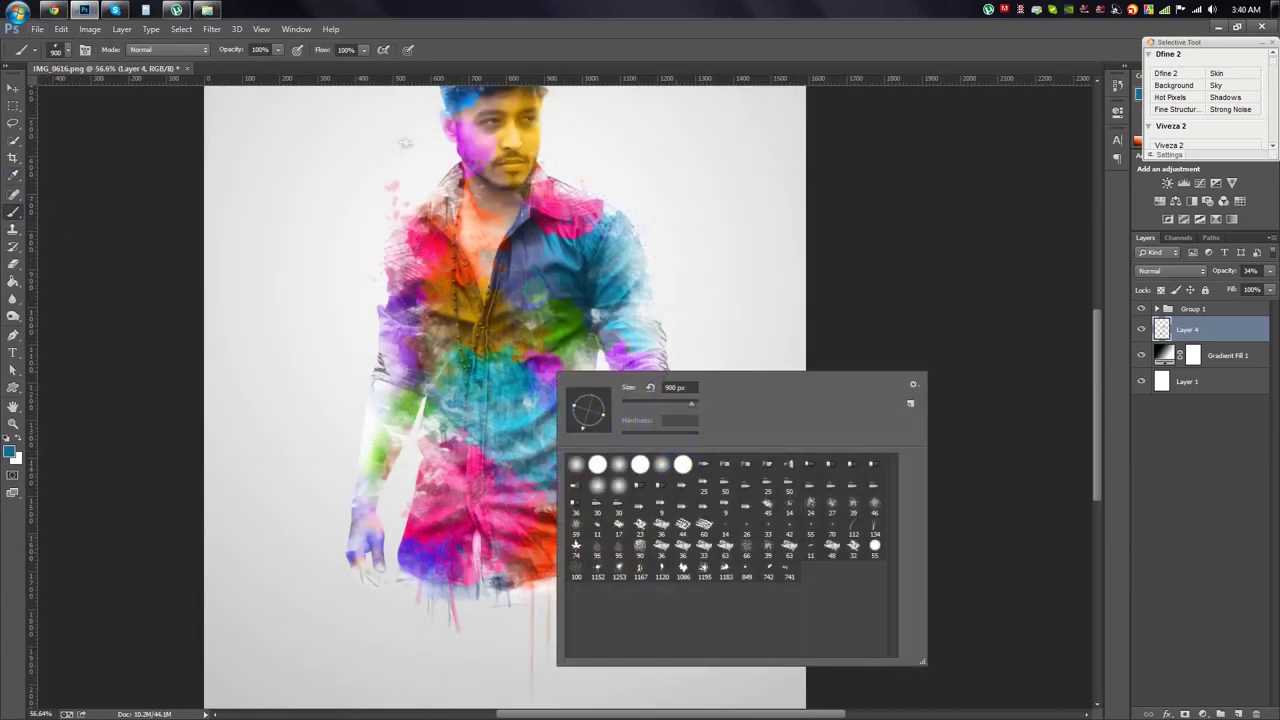
{"action": "left_click", "coordinate": [505, 388]}
{"action": "scroll", "coordinate": [369, 422], "scroll_direction": "down", "scroll_amount": 2}
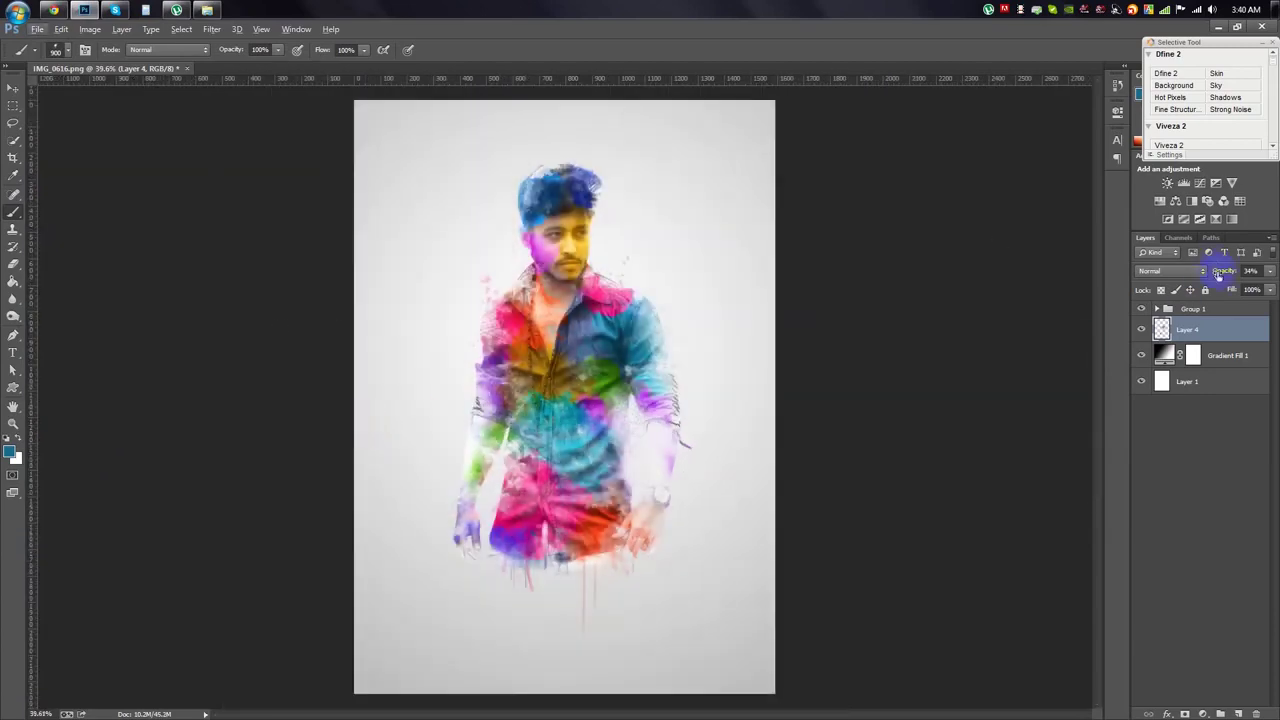
Raise Layer 4's opacity to 68% and try red splatters beside the shoulder, undoing them.
{"action": "left_click_drag", "start_coordinate": [1216, 272], "coordinate": [1257, 275]}
{"action": "scroll", "coordinate": [662, 348], "scroll_direction": "up", "scroll_amount": 1}
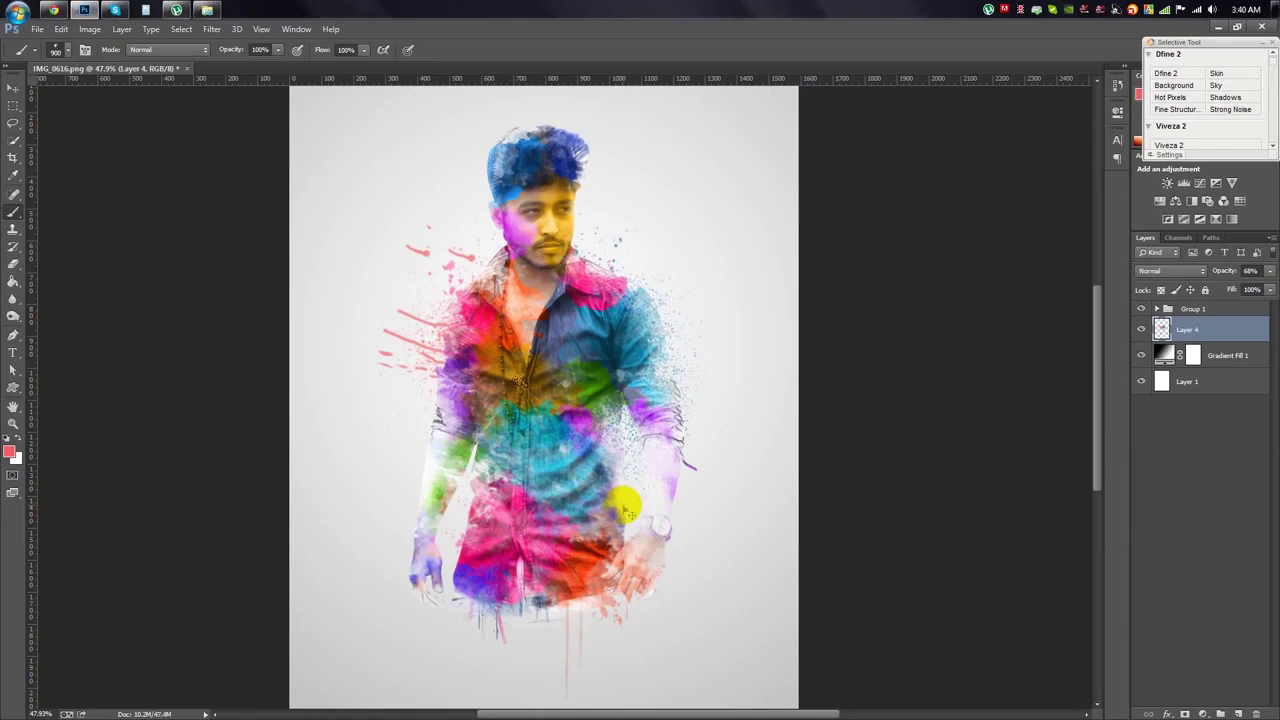
{"action": "right_click", "coordinate": [463, 308], "text": "alt"}
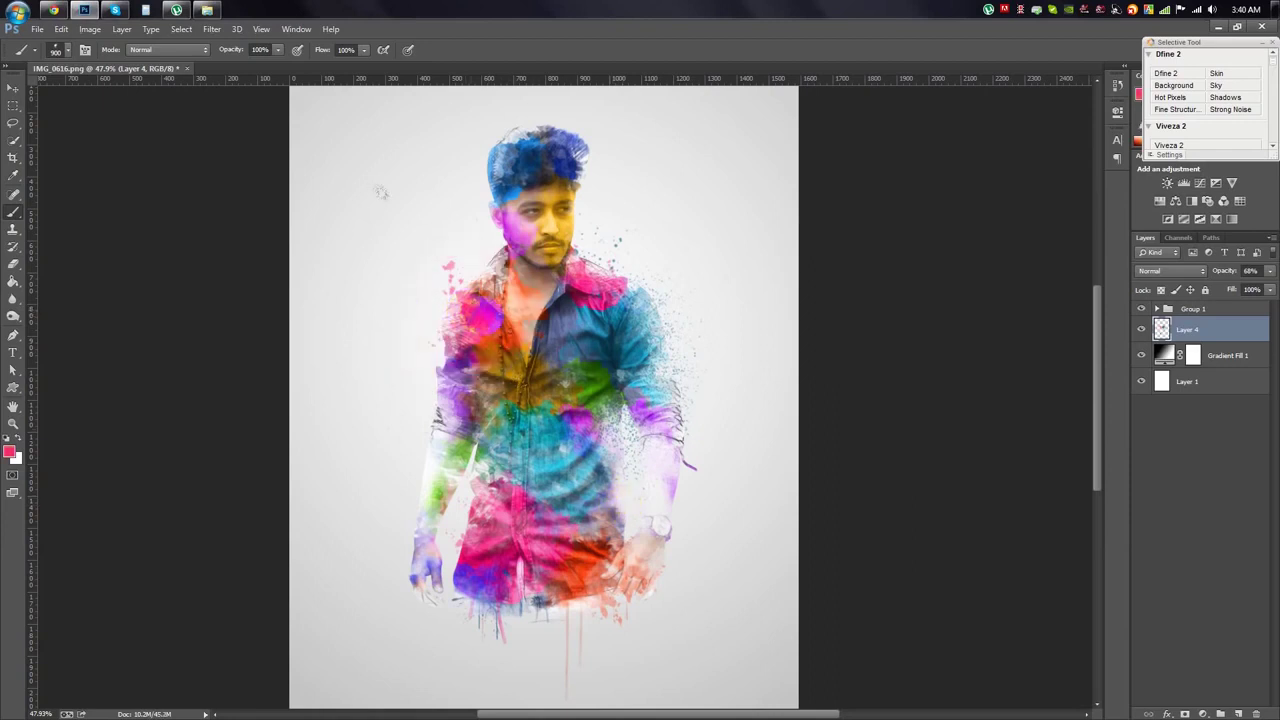
{"action": "left_click", "coordinate": [420, 280]}
{"action": "key", "text": "ctrl+z"}
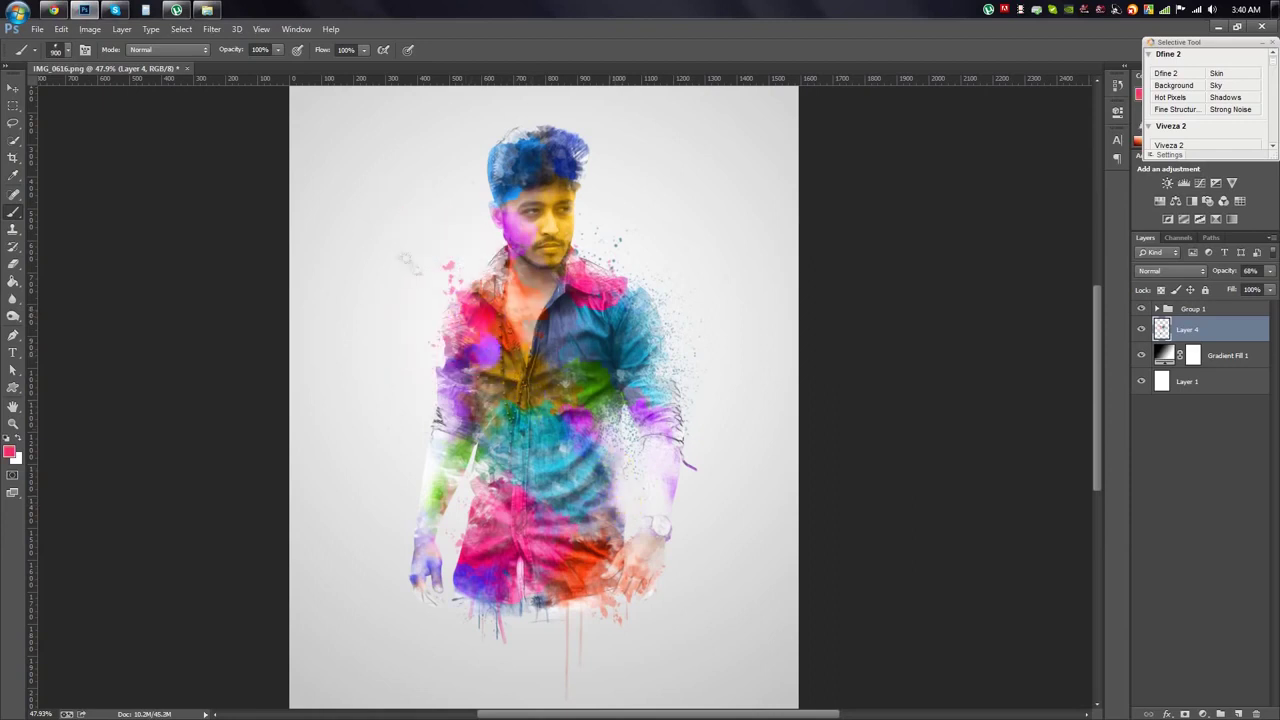
{"action": "left_click_drag", "start_coordinate": [418, 252], "coordinate": [503, 360]}
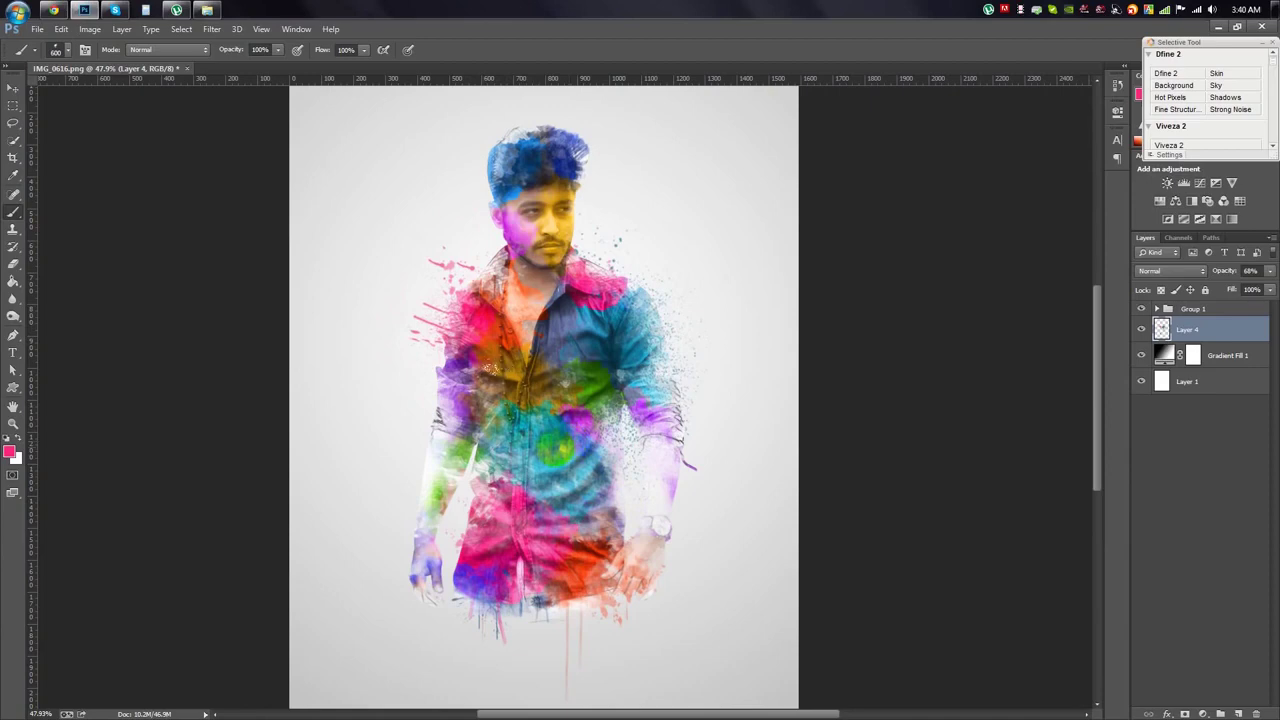
{"action": "key", "text": "ctrl+z"}
Choose a 600 px splatter brush and paint orange from the hand's tone.
{"action": "right_click", "coordinate": [510, 372]}
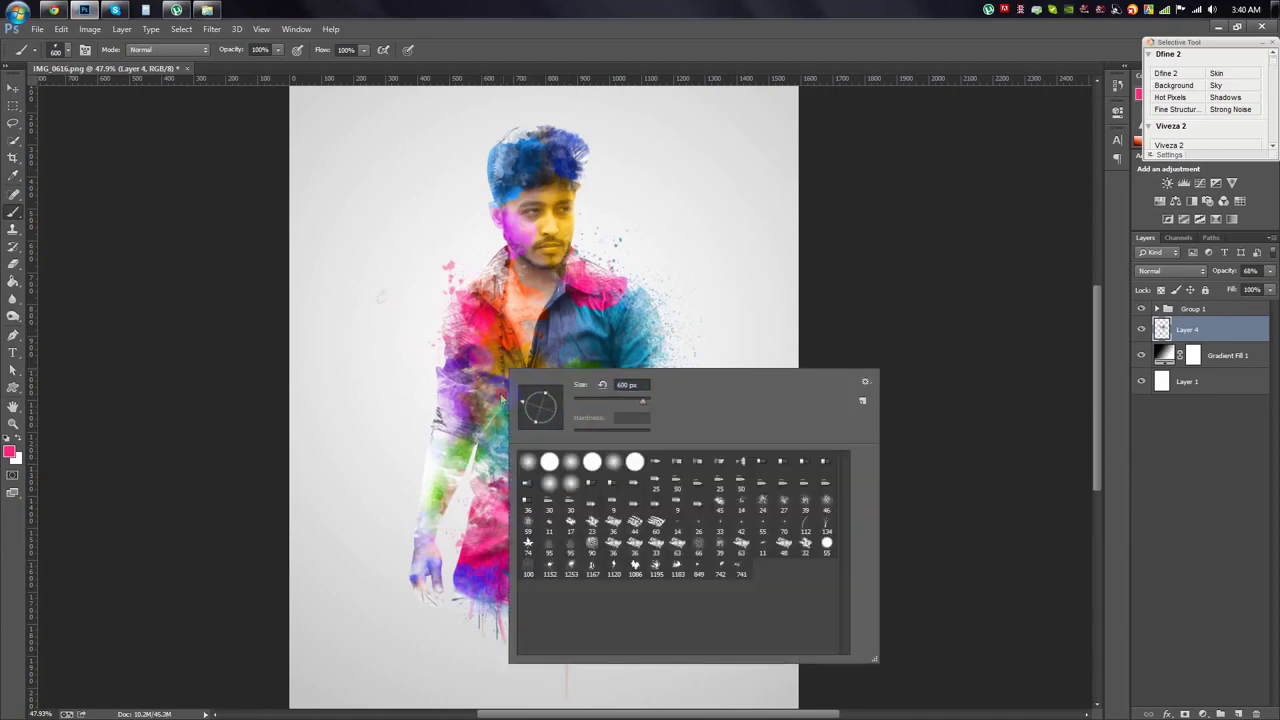
{"action": "left_click", "coordinate": [386, 251]}
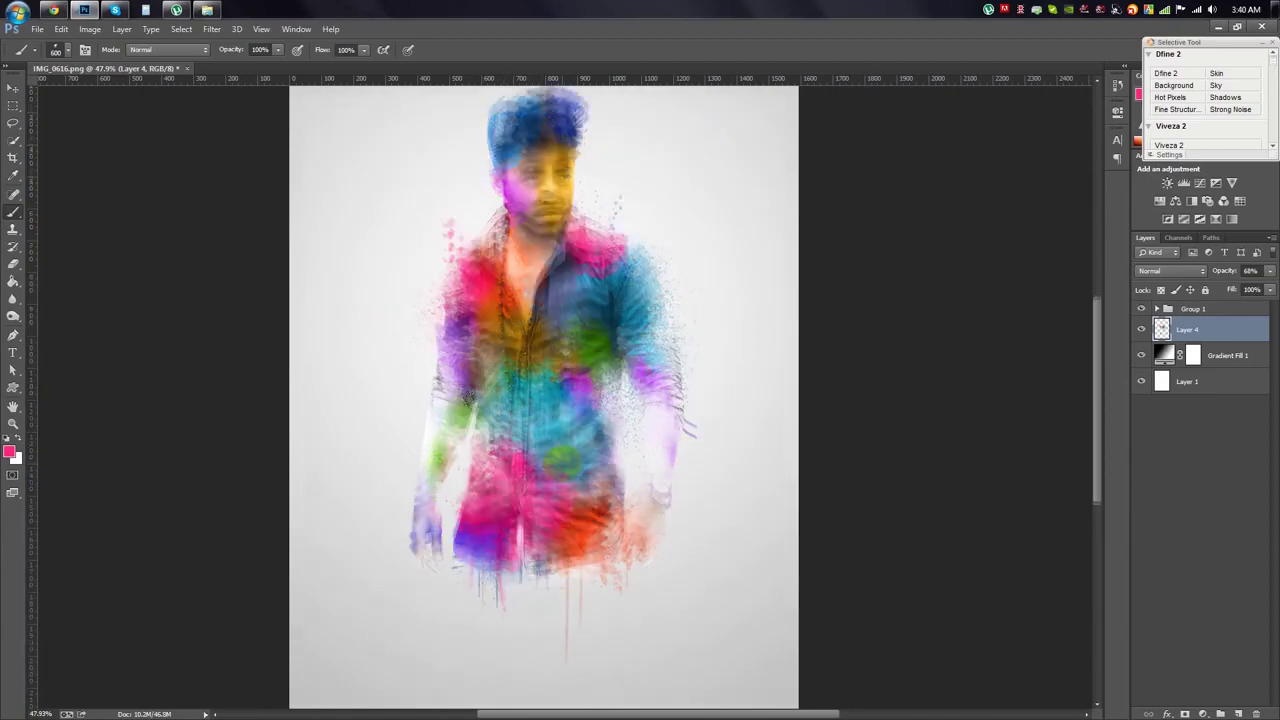
{"action": "right_click", "coordinate": [480, 405]}
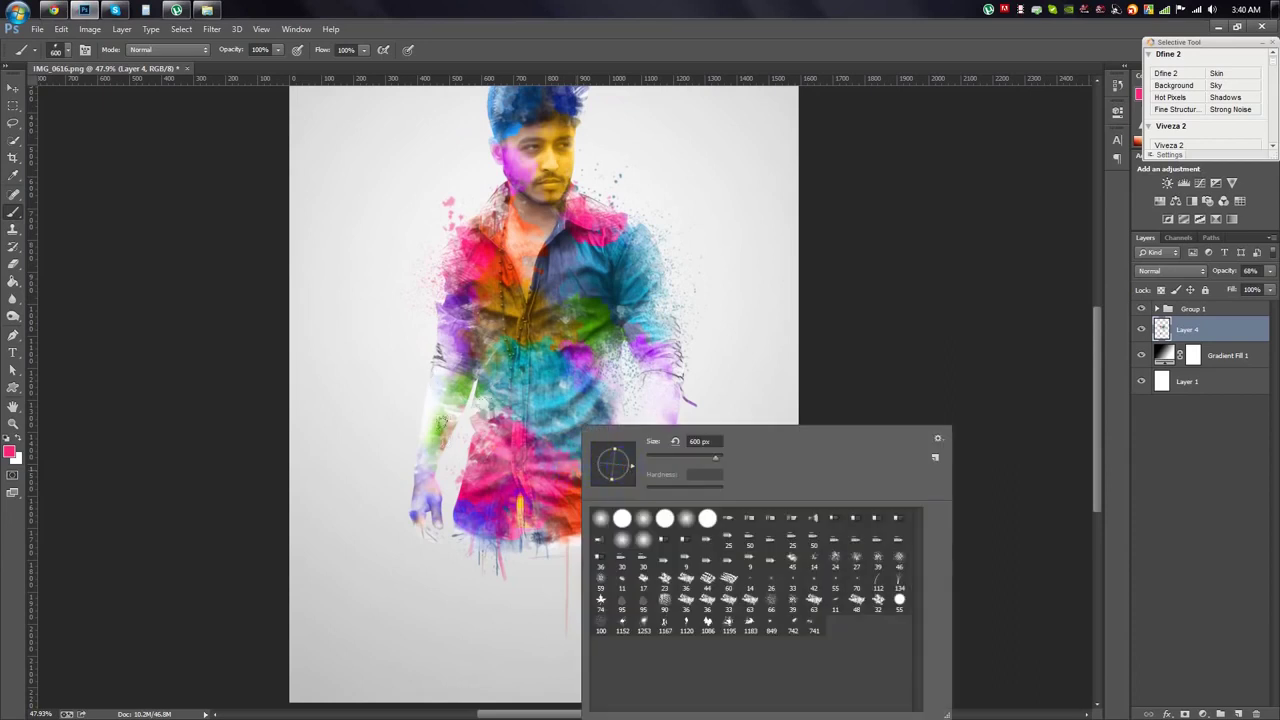
{"action": "left_click", "coordinate": [635, 357]}
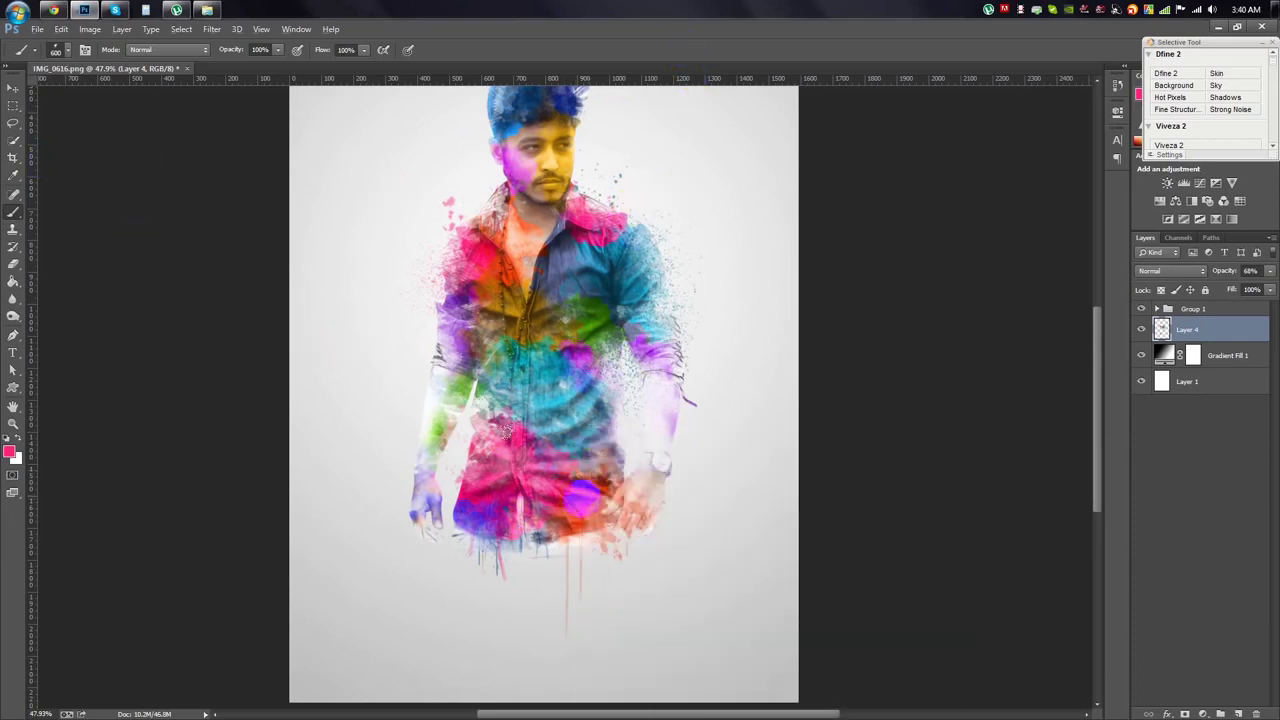
{"action": "left_click", "coordinate": [577, 513], "text": "alt"}
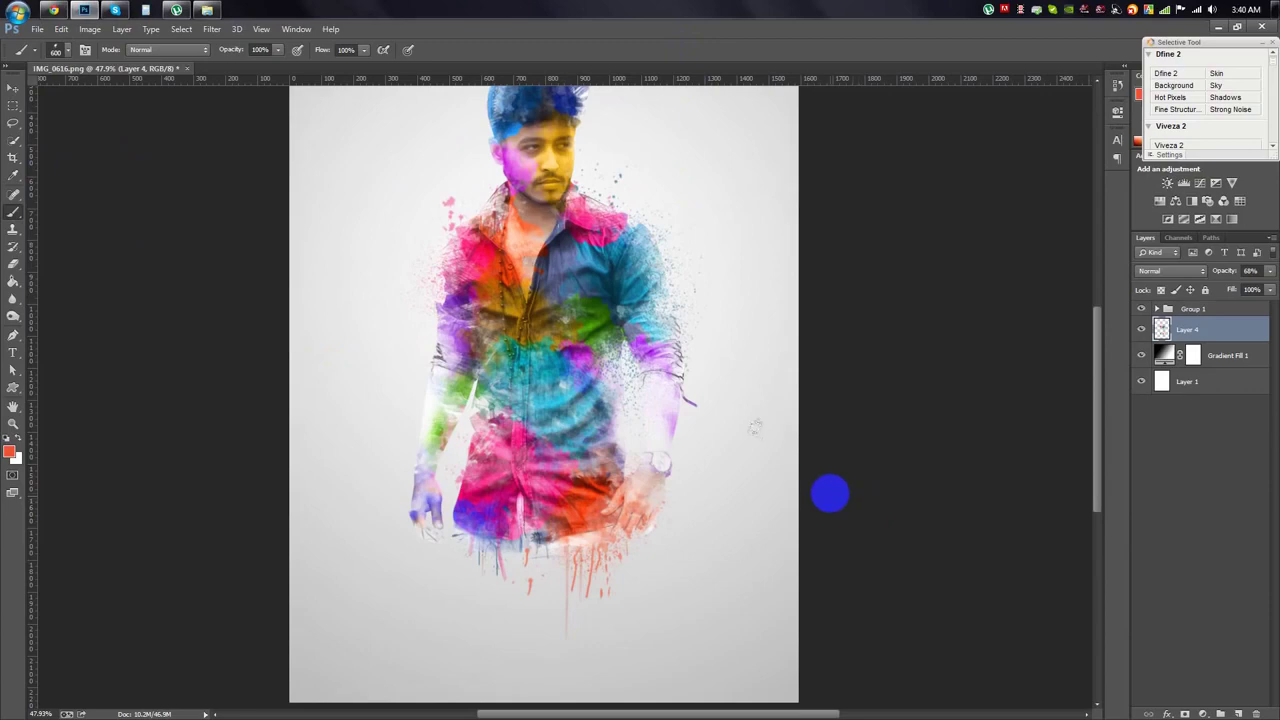
{"action": "scroll", "coordinate": [832, 490], "scroll_direction": "down", "scroll_amount": 3}
Set opacity to 100%, stamp a new Layer 5 on top, and launch Viveza 2.
{"action": "left_click", "coordinate": [13, 88]}
{"action": "key", "text": "ctrl+0"}
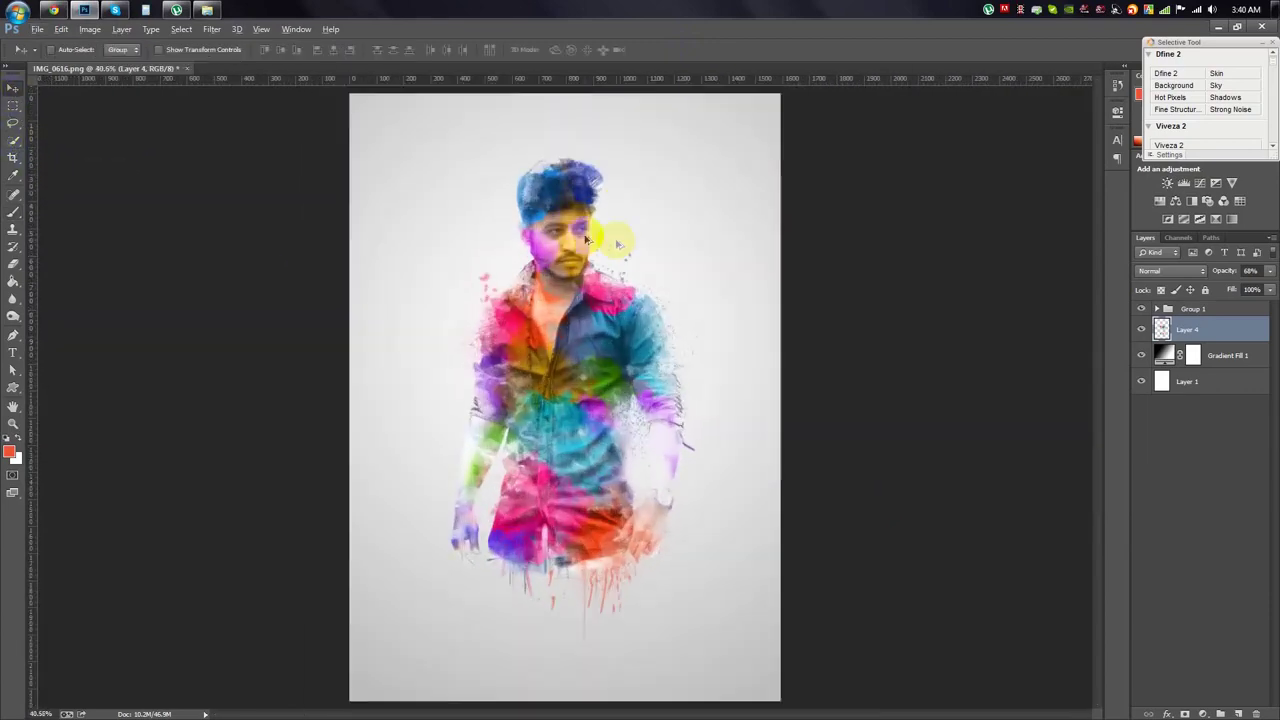
{"action": "left_click_drag", "start_coordinate": [1222, 271], "coordinate": [1276, 272]}
{"action": "left_click", "coordinate": [1239, 712]}
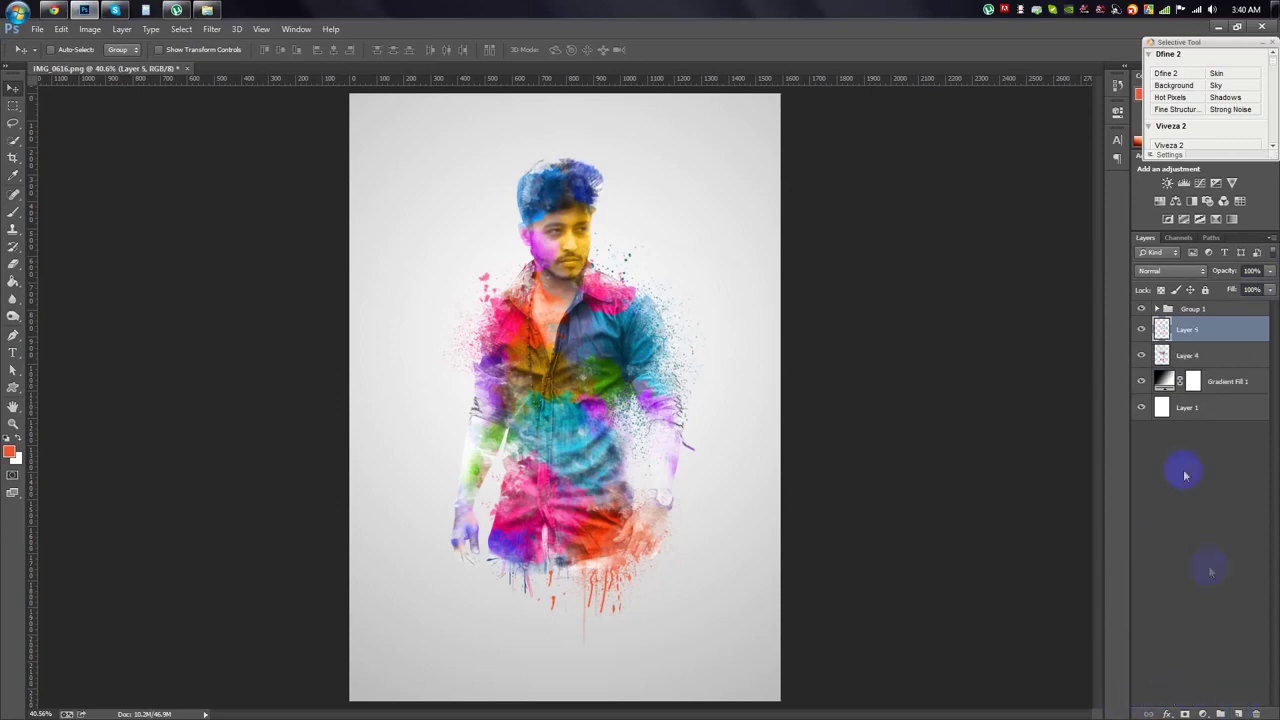
{"action": "mouse_move", "coordinate": [1190, 330]}
{"action": "left_mouse_down"}
{"action": "mouse_move", "coordinate": [1190, 306]}
{"action": "mouse_move", "coordinate": [1220, 279]}
{"action": "left_mouse_up"}
{"action": "left_click", "coordinate": [1169, 147]}
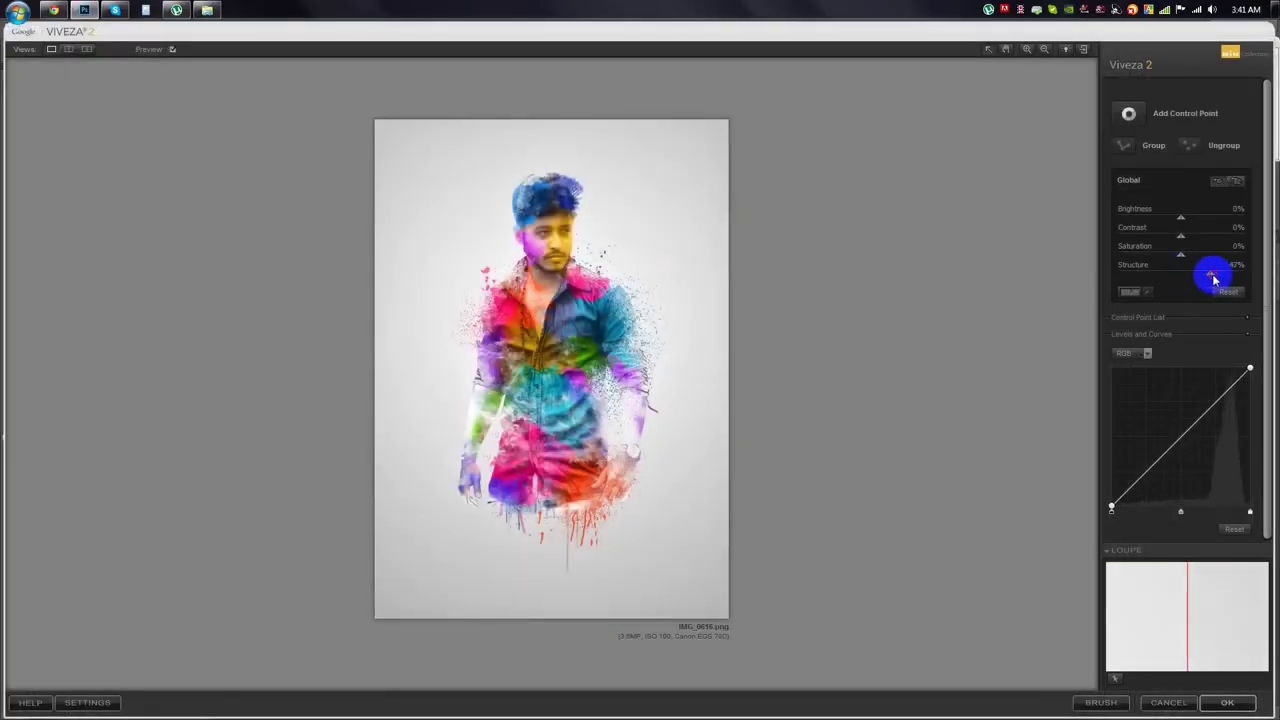
Lower Viveza 2's global Saturation slider to -11%.
{"action": "mouse_move", "coordinate": [1181, 255]}
{"action": "left_mouse_down"}
{"action": "mouse_move", "coordinate": [1221, 243]}
{"action": "mouse_move", "coordinate": [1188, 222]}
{"action": "left_mouse_up"}
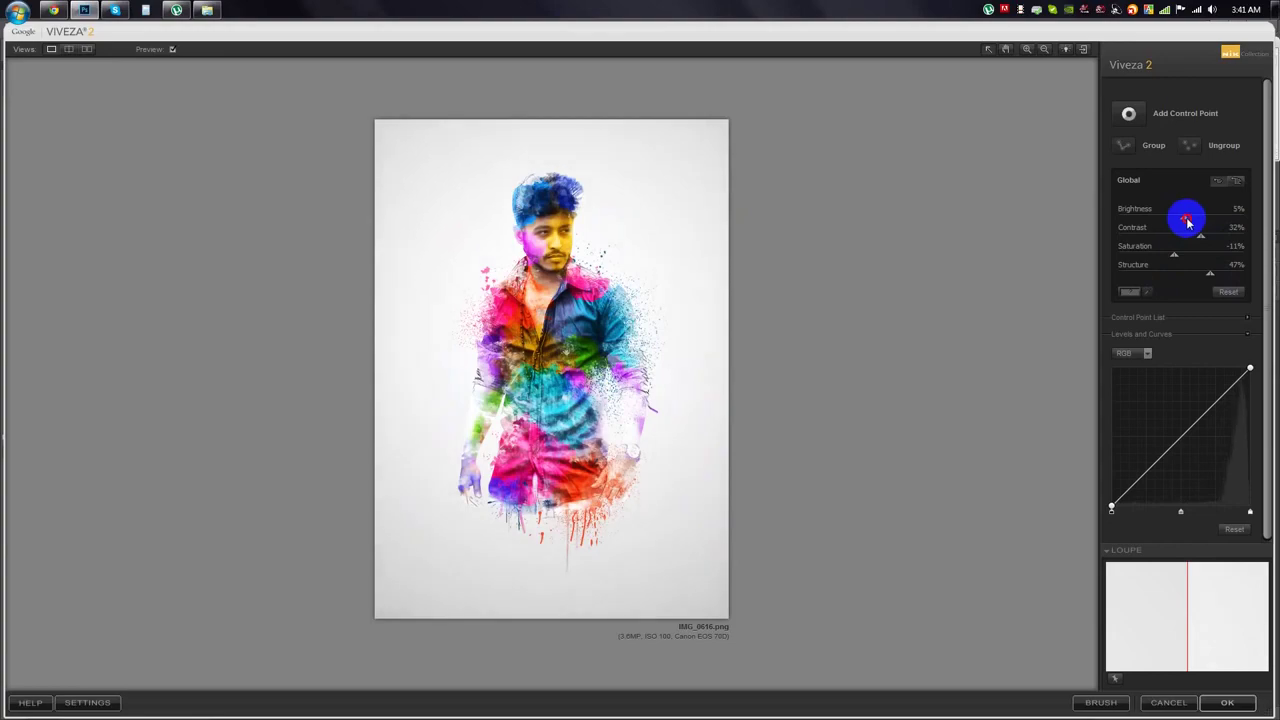